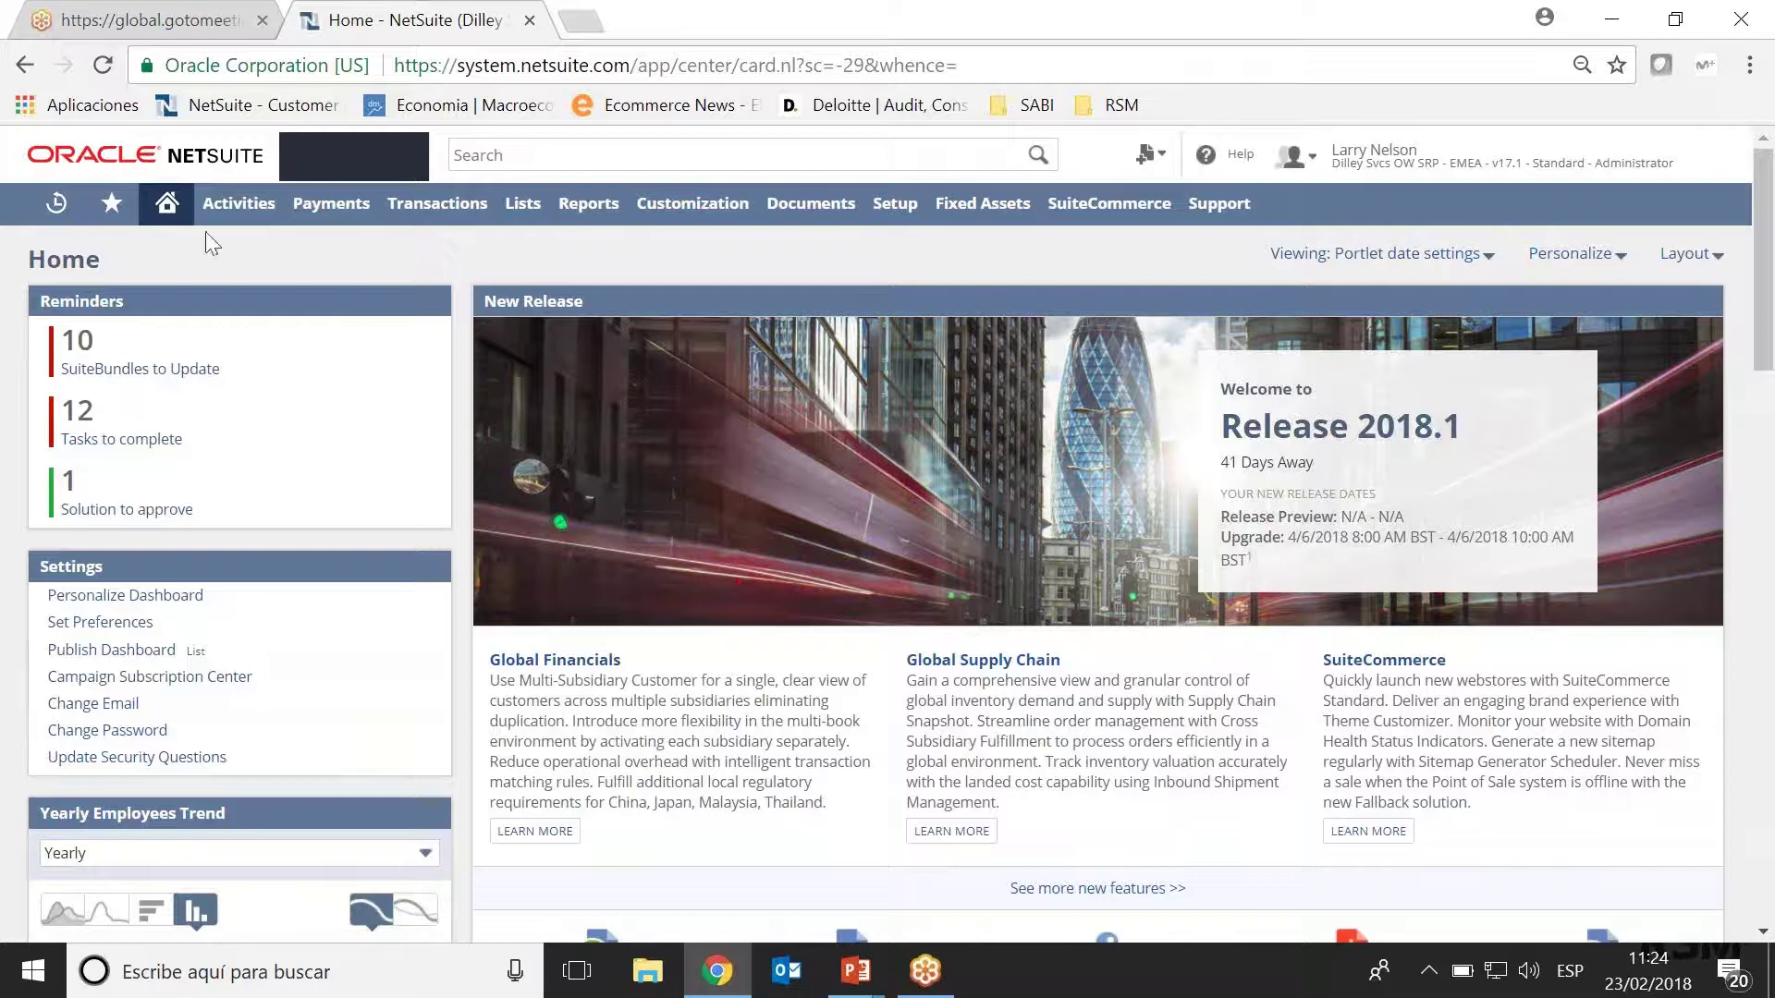
Set the user preference for language to Español (España) and save the preferences.
mouse_move(167, 205)
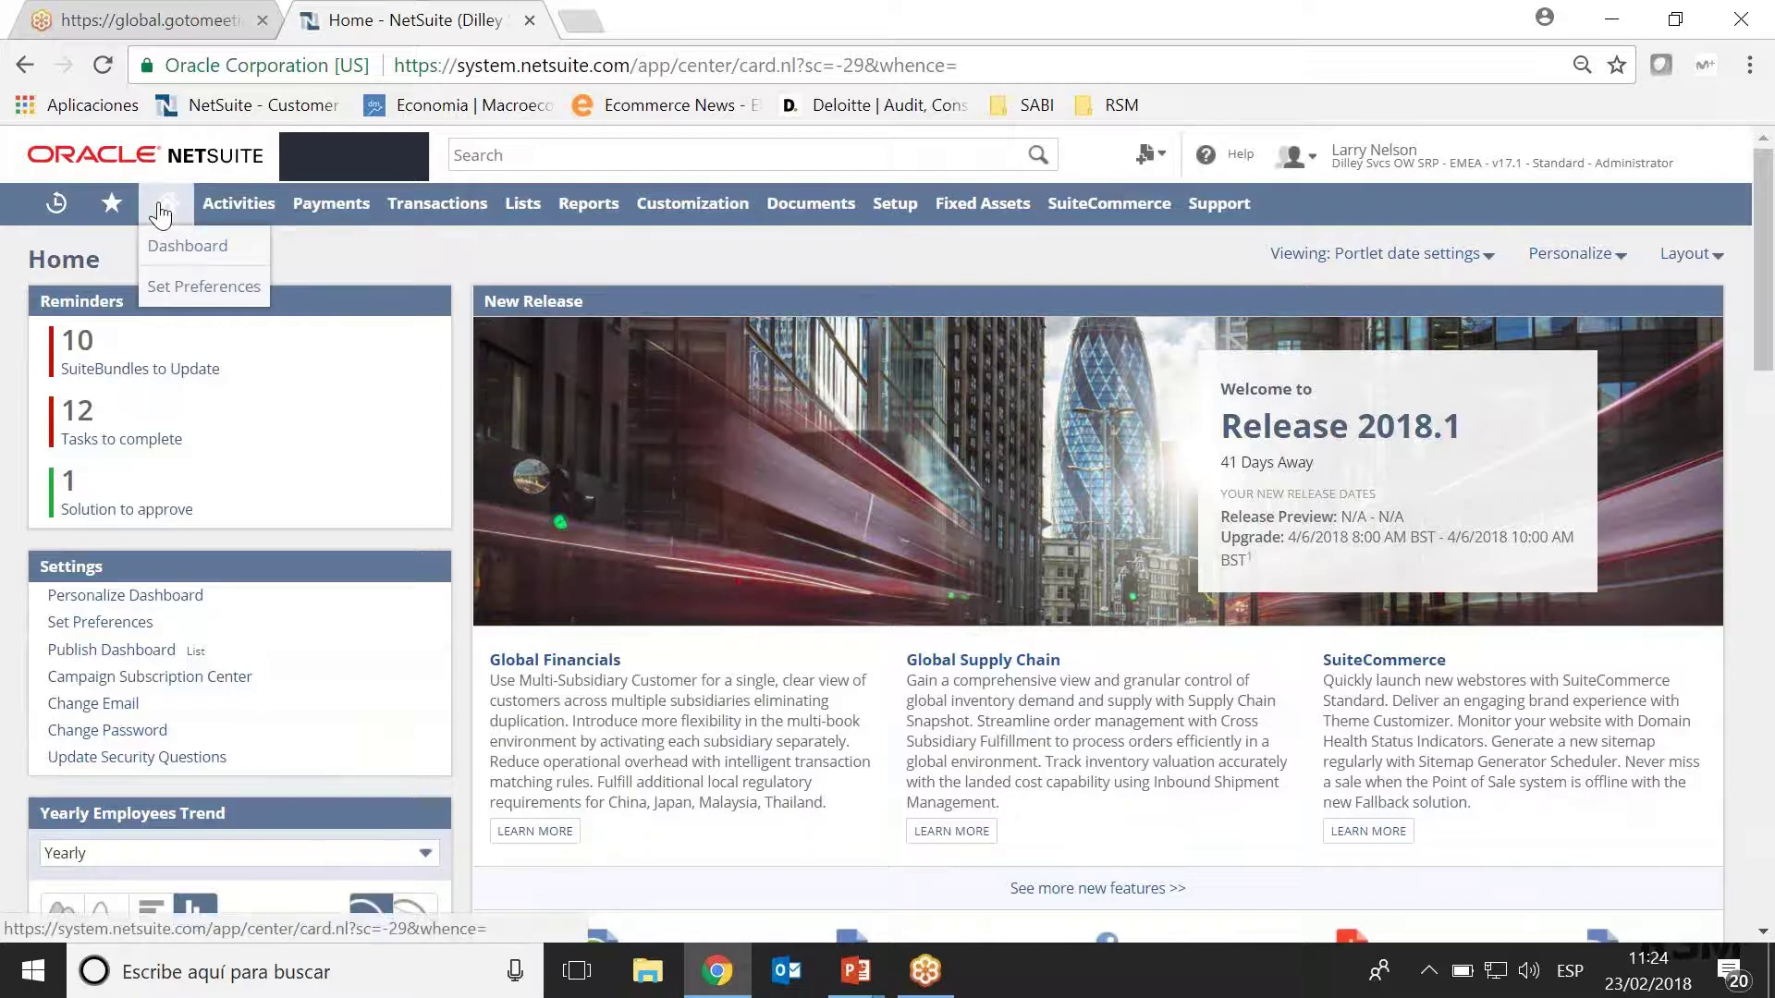
left_click(206, 301)
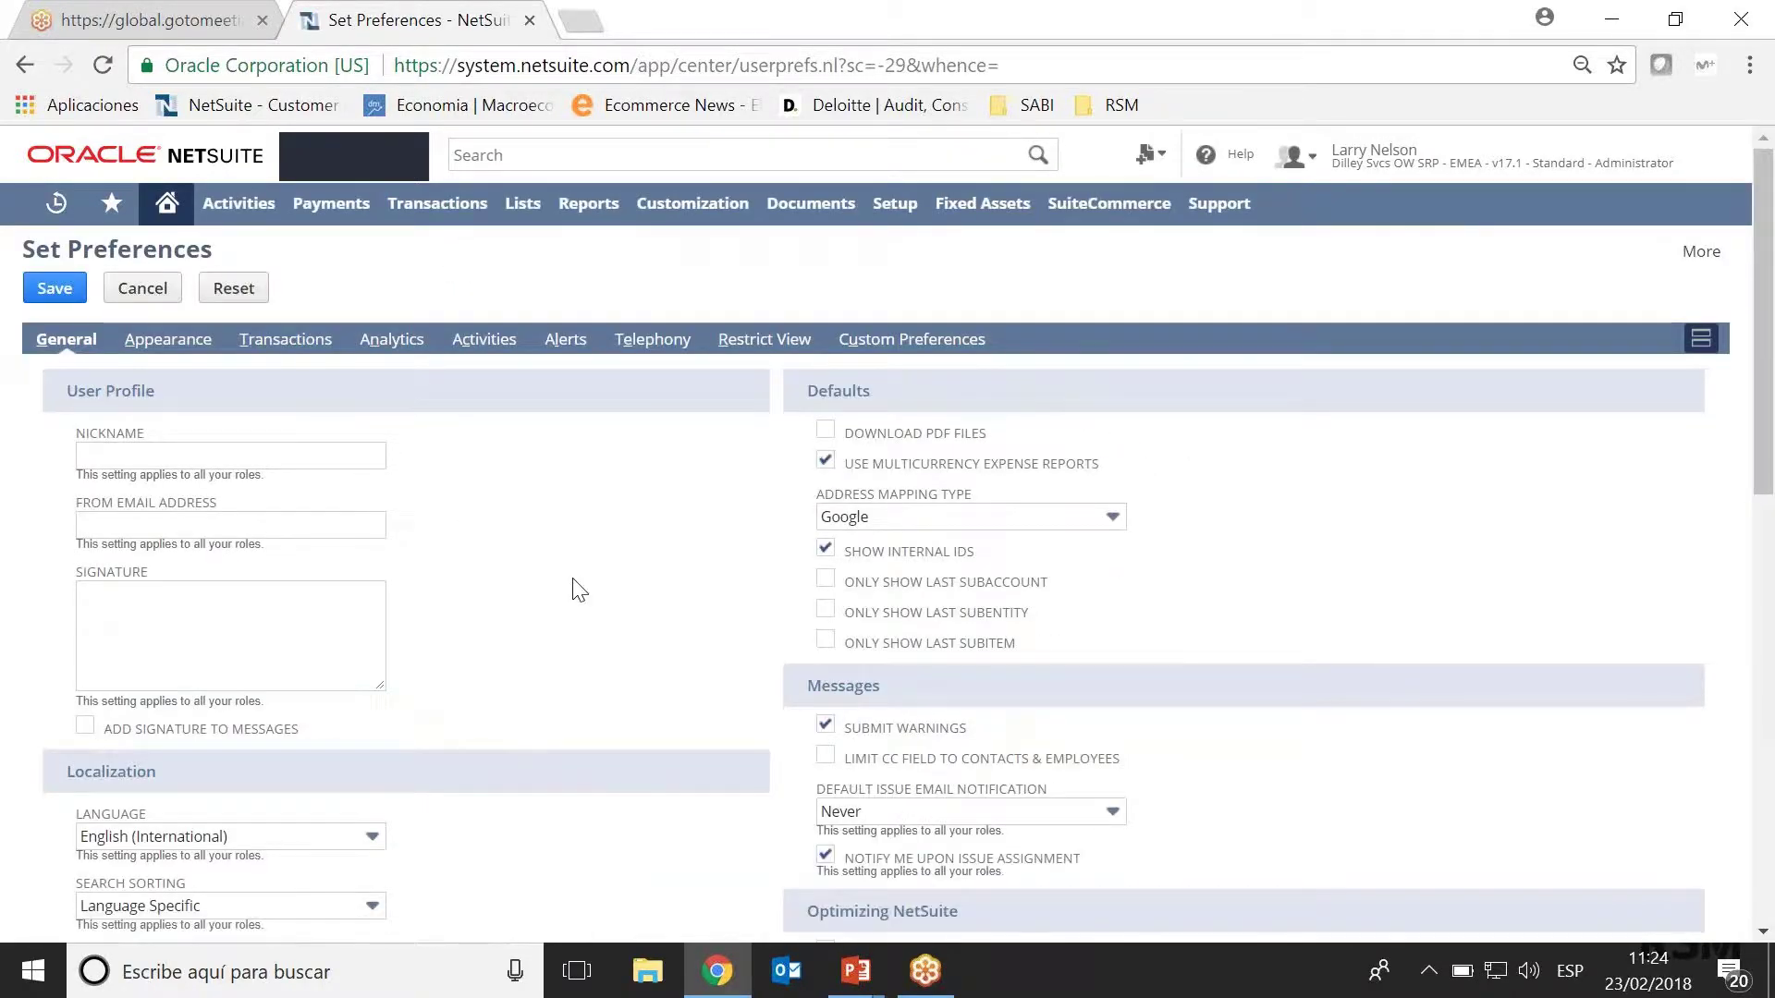
scroll(579, 590, "down", 4)
left_click(370, 495)
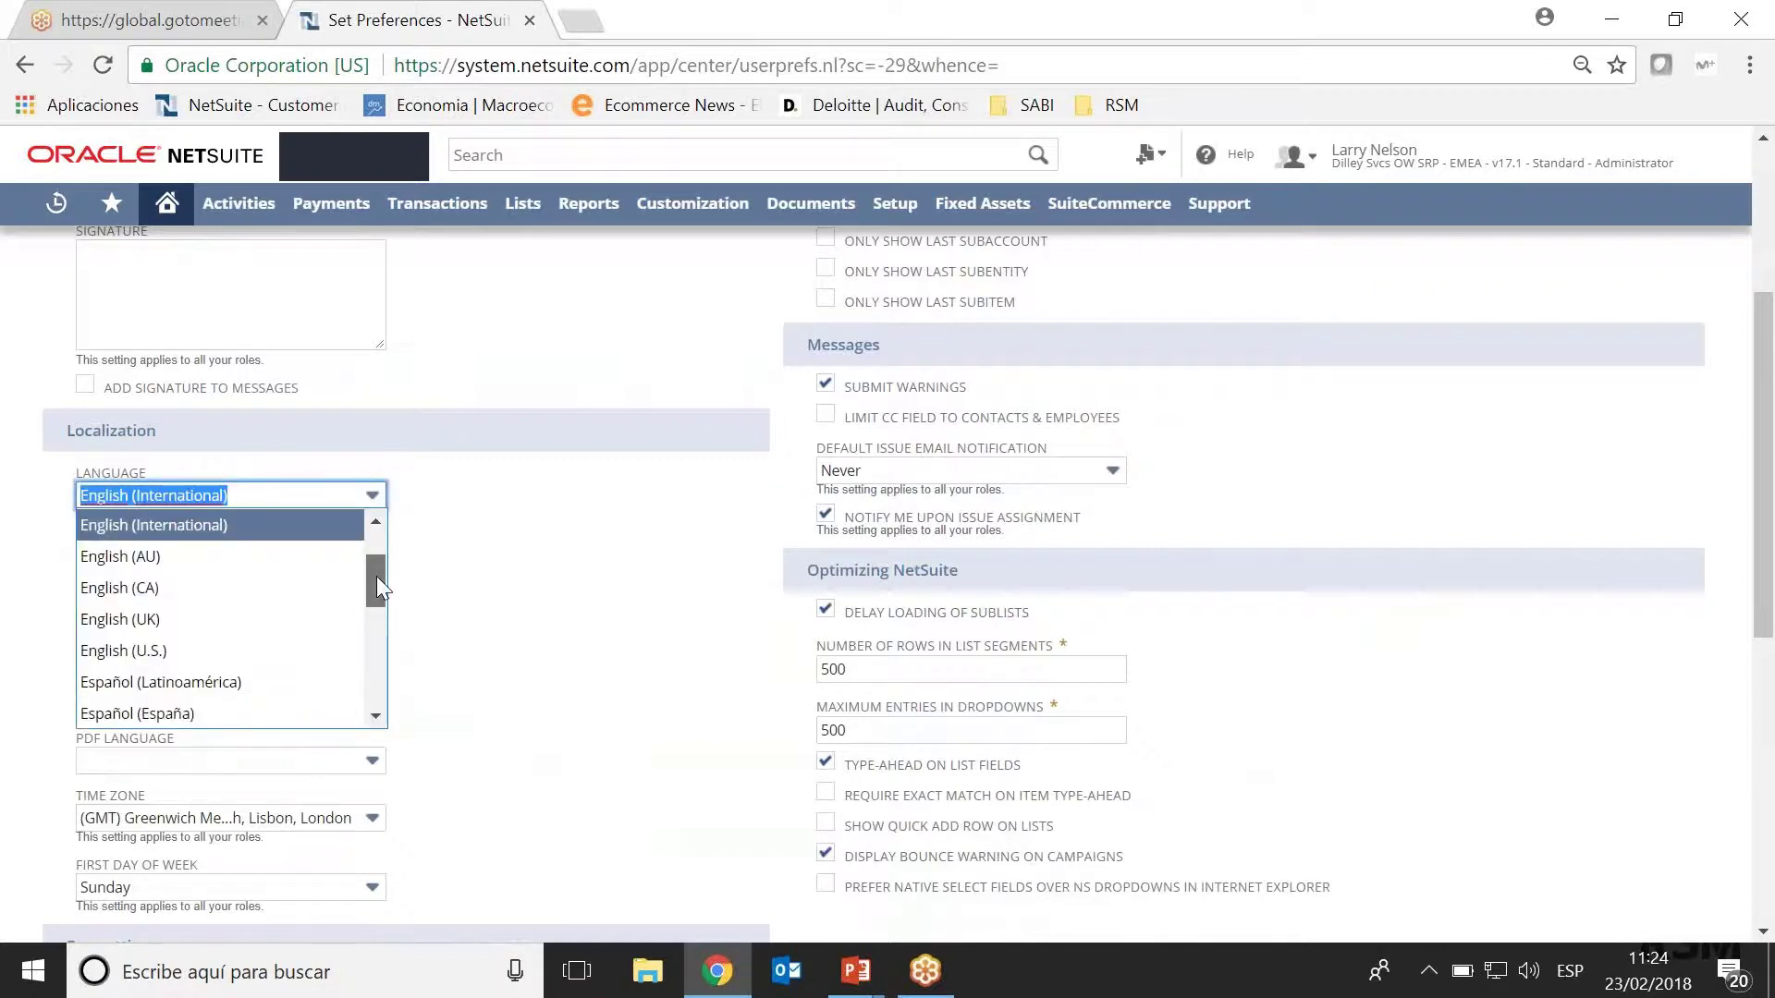
scroll(375, 585, "down", 2)
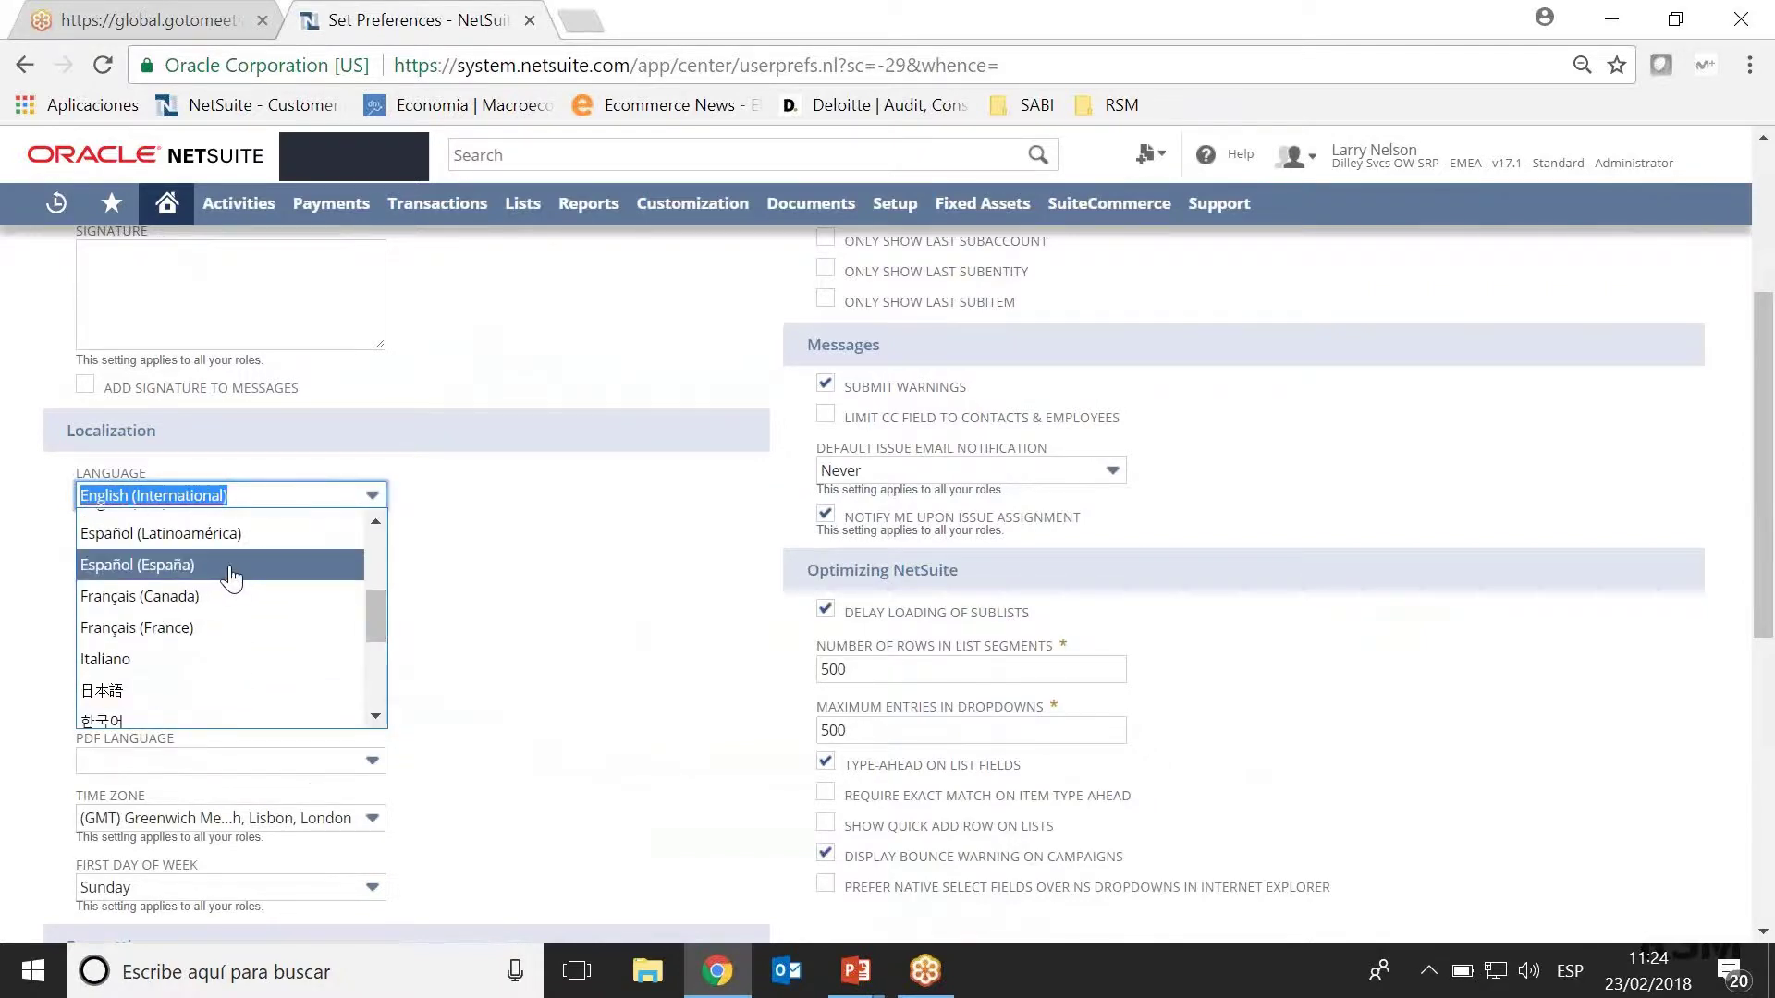
left_click(230, 567)
scroll(554, 456, "up", 4)
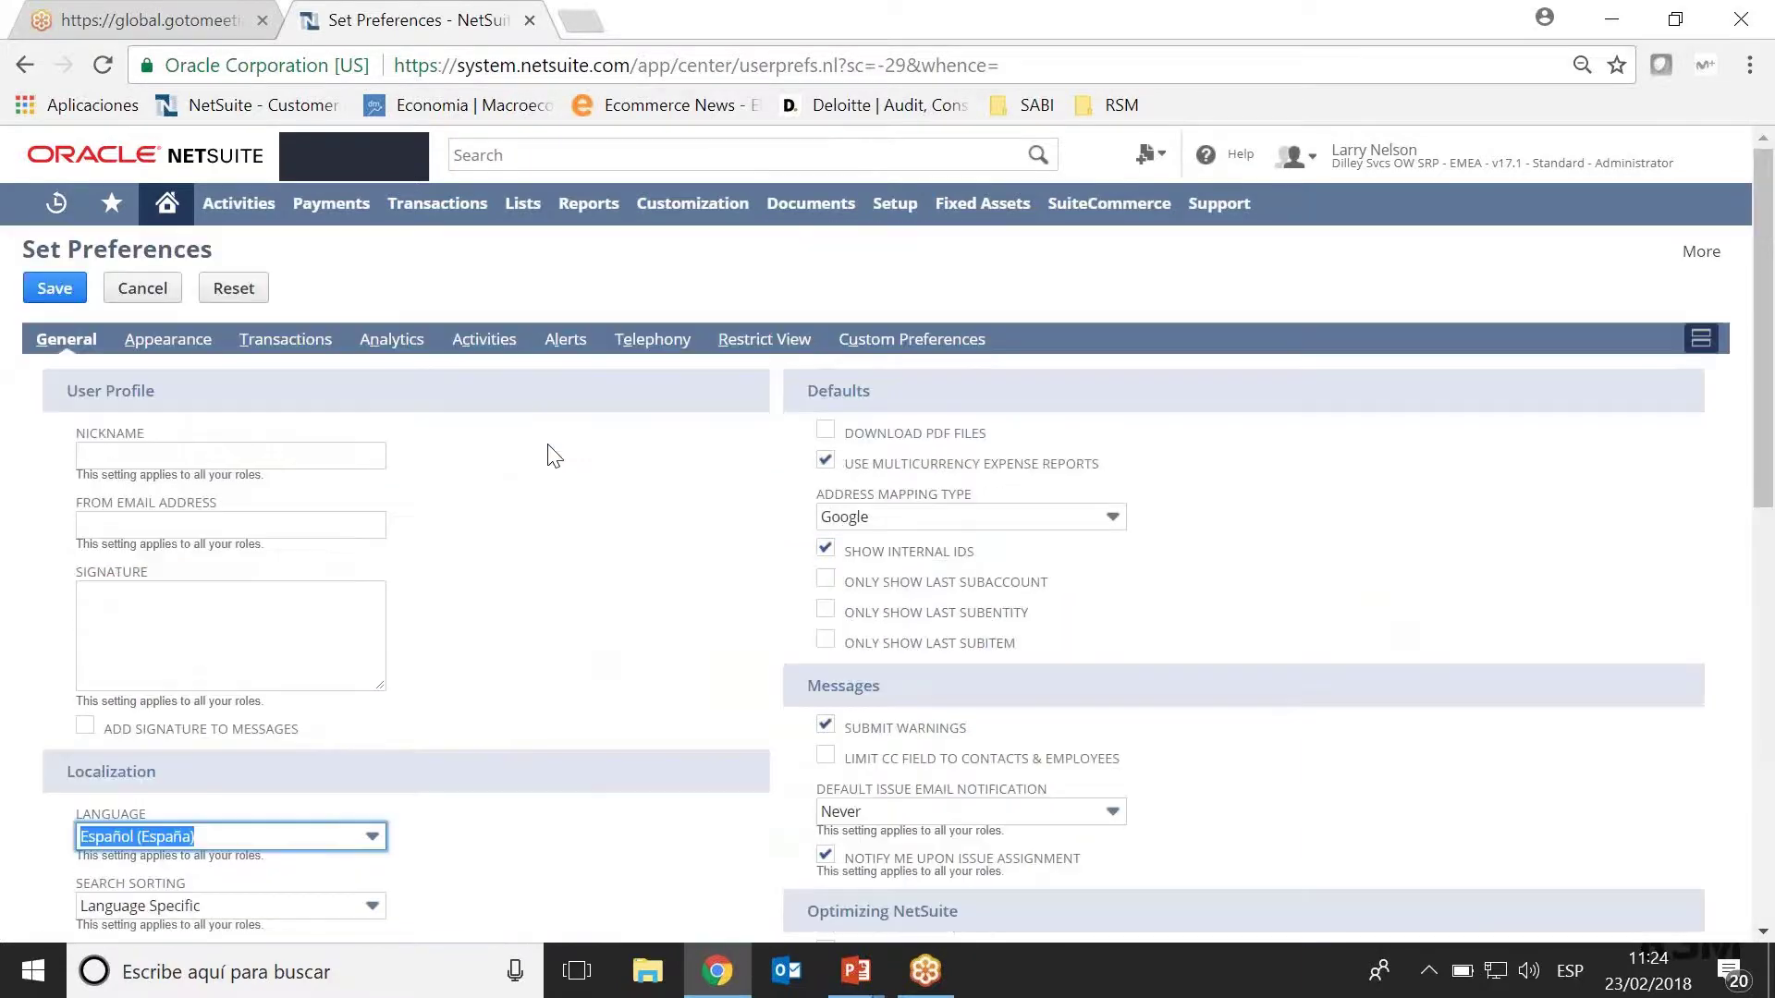
left_click(55, 289)
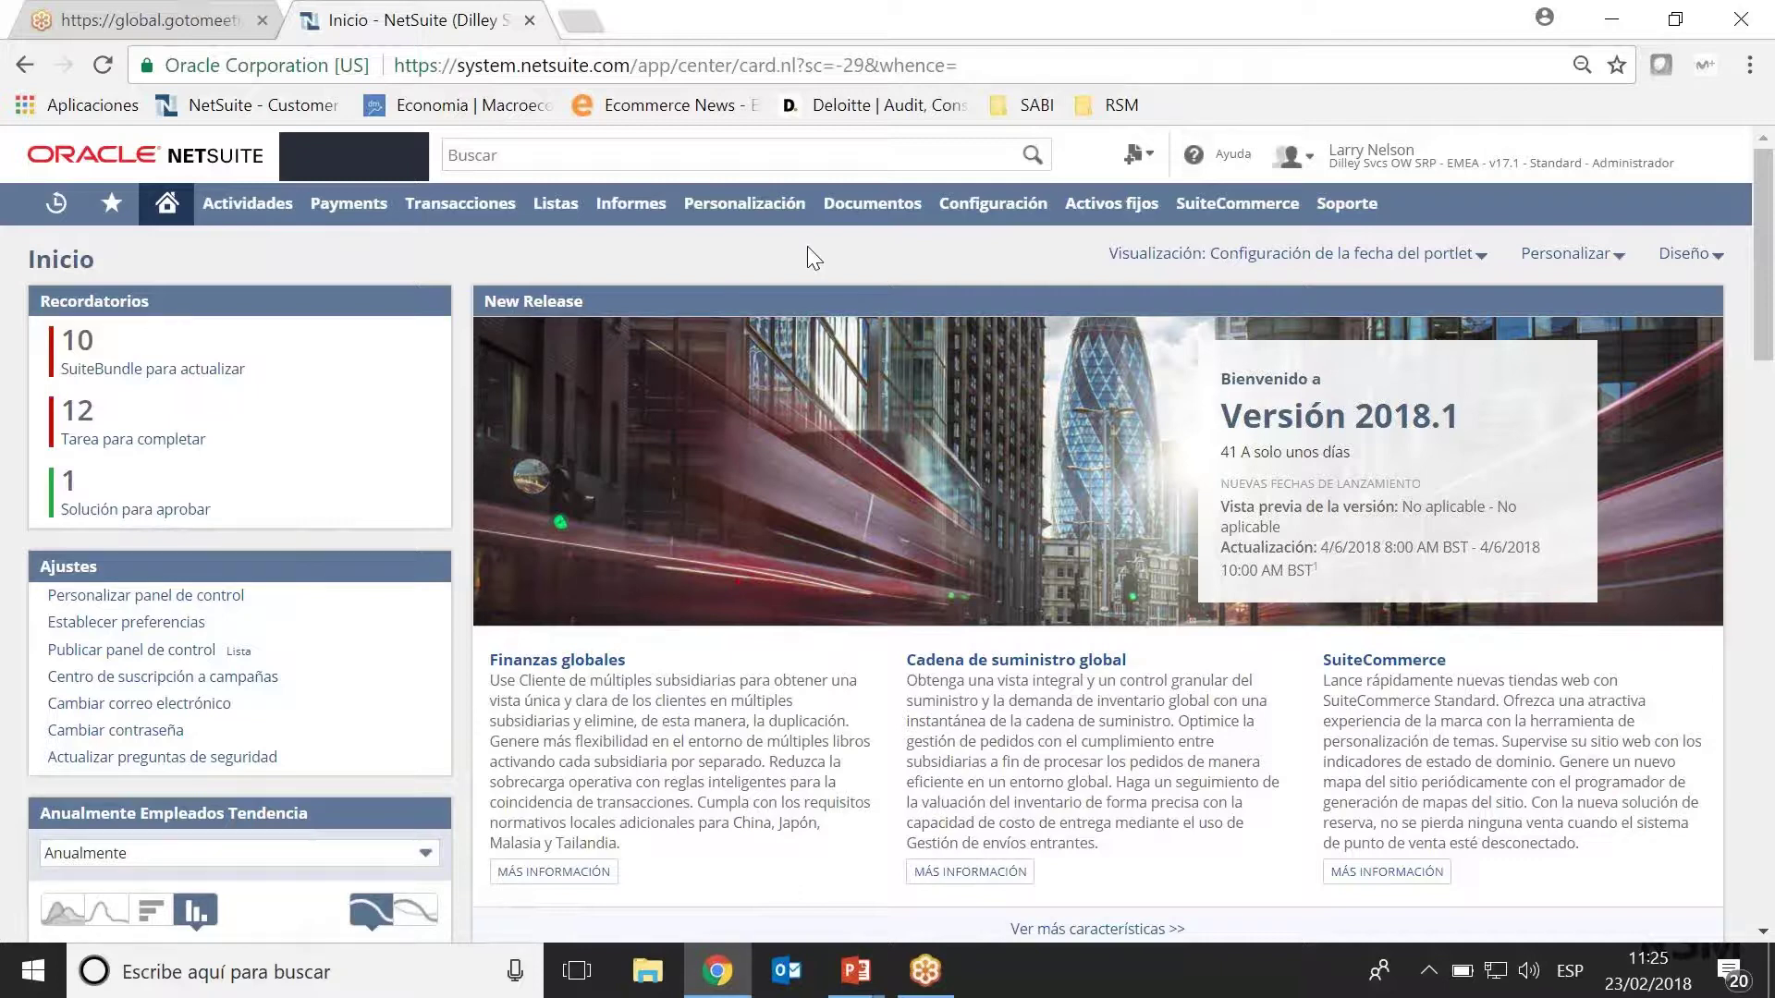
Remove the New Release portlet from the home dashboard.
left_click(1700, 300)
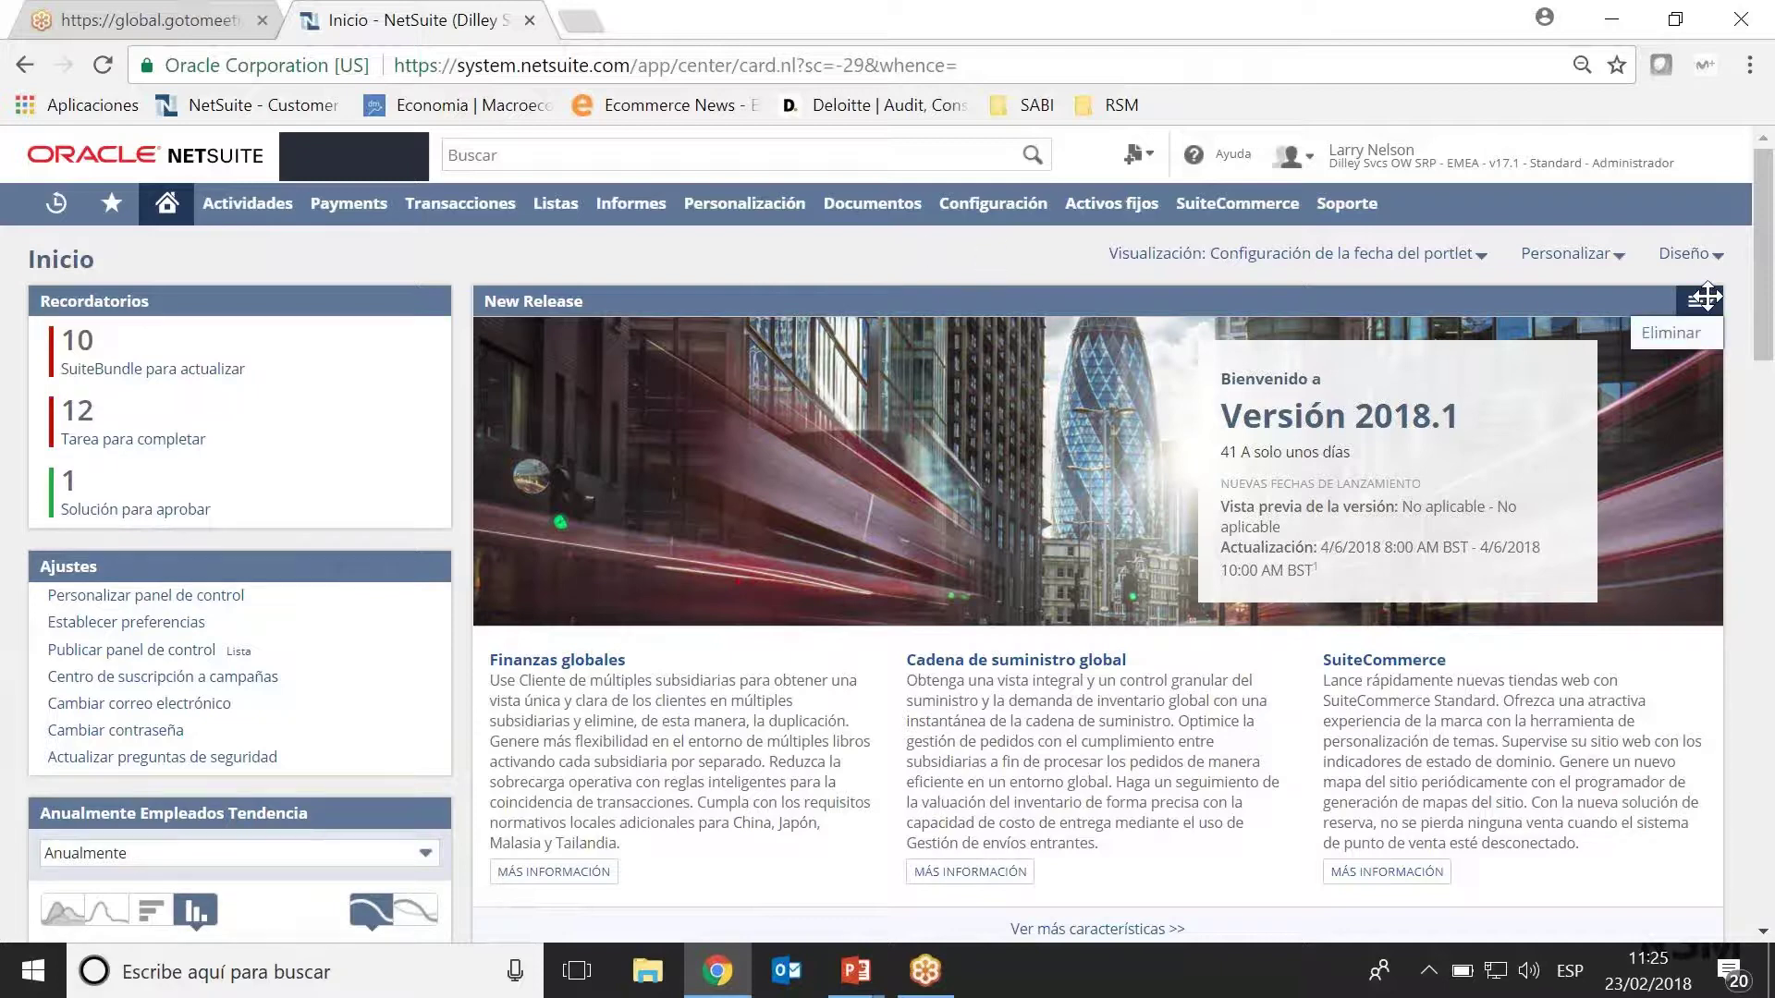
left_click(1670, 333)
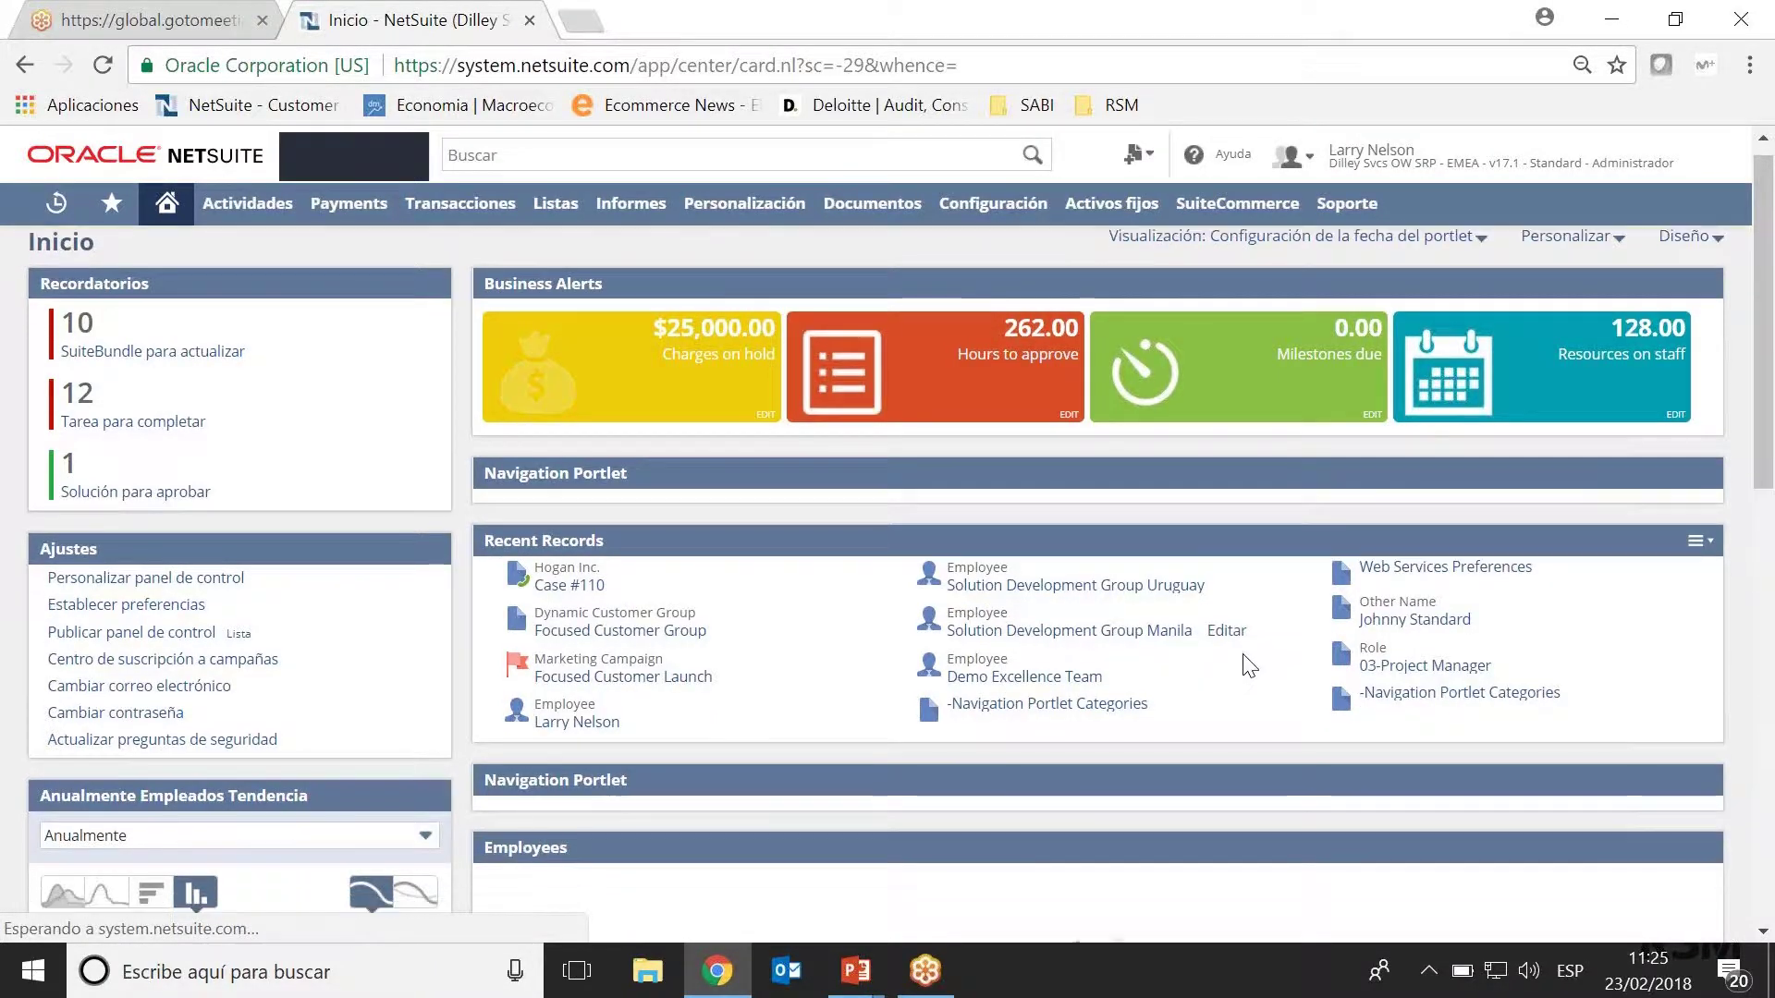
scroll(1247, 662, "down", 5)
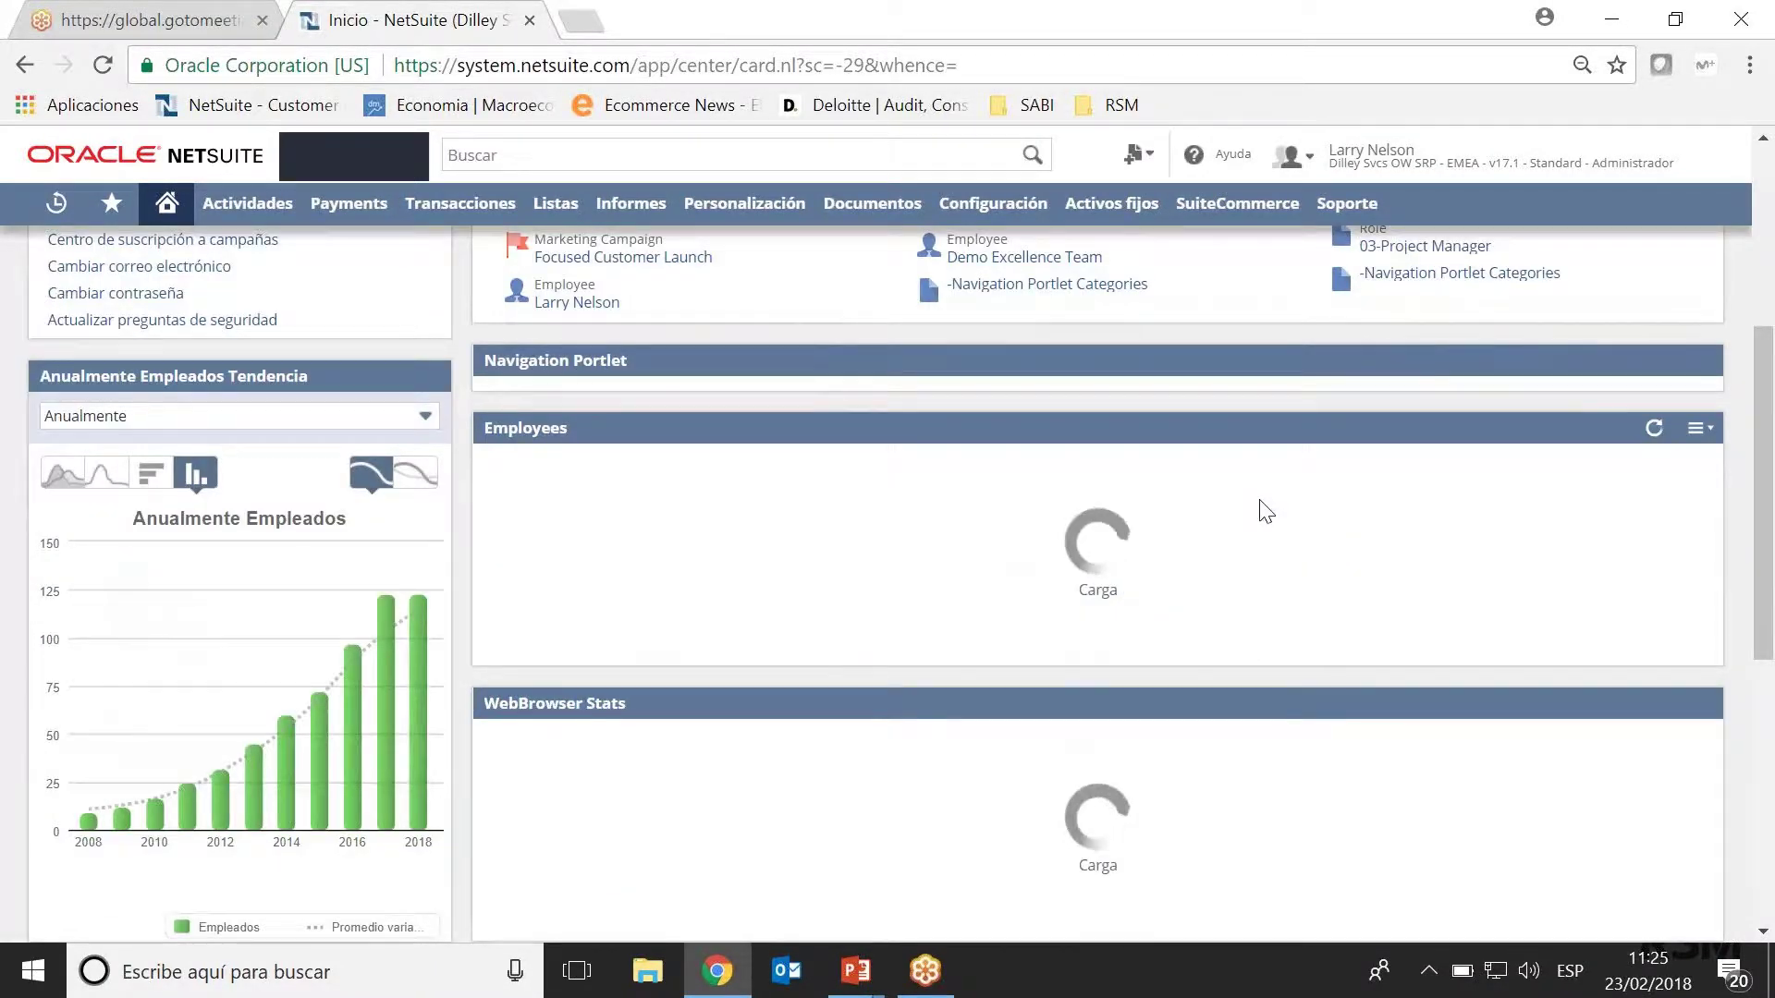
scroll(1260, 508, "up", 5)
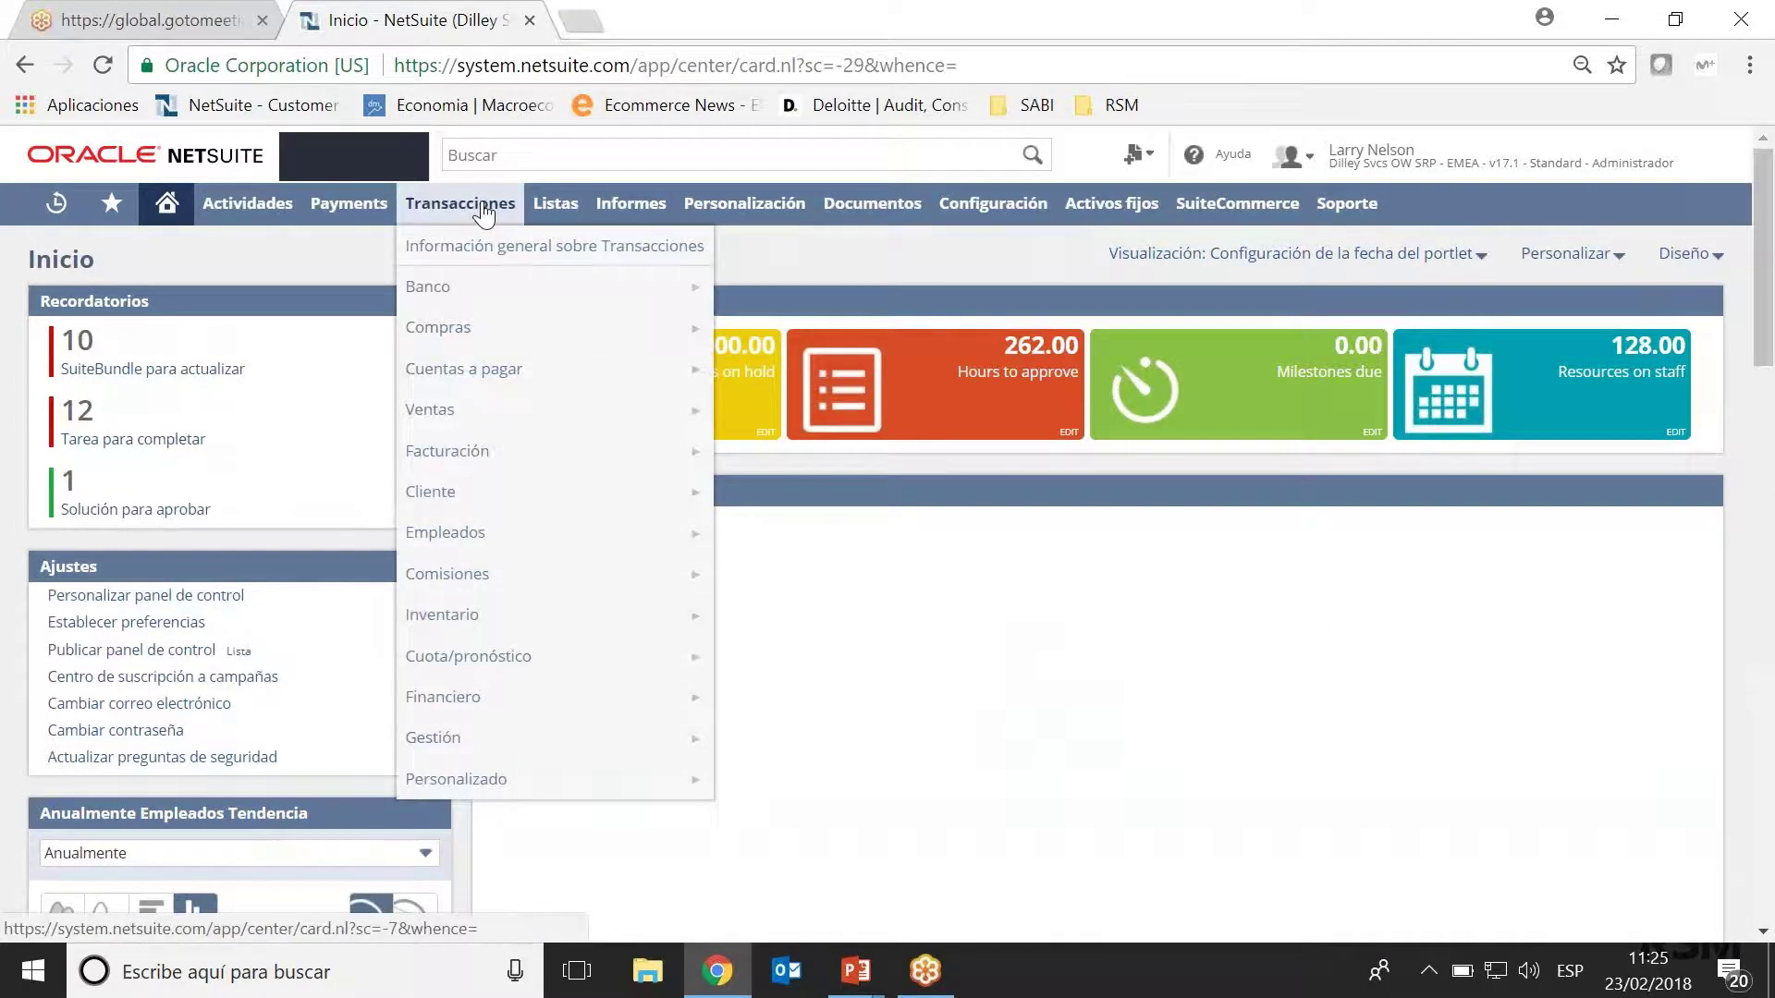
Open the project list from the Relaciones records and look through its projects.
mouse_move(564, 211)
mouse_move(608, 366)
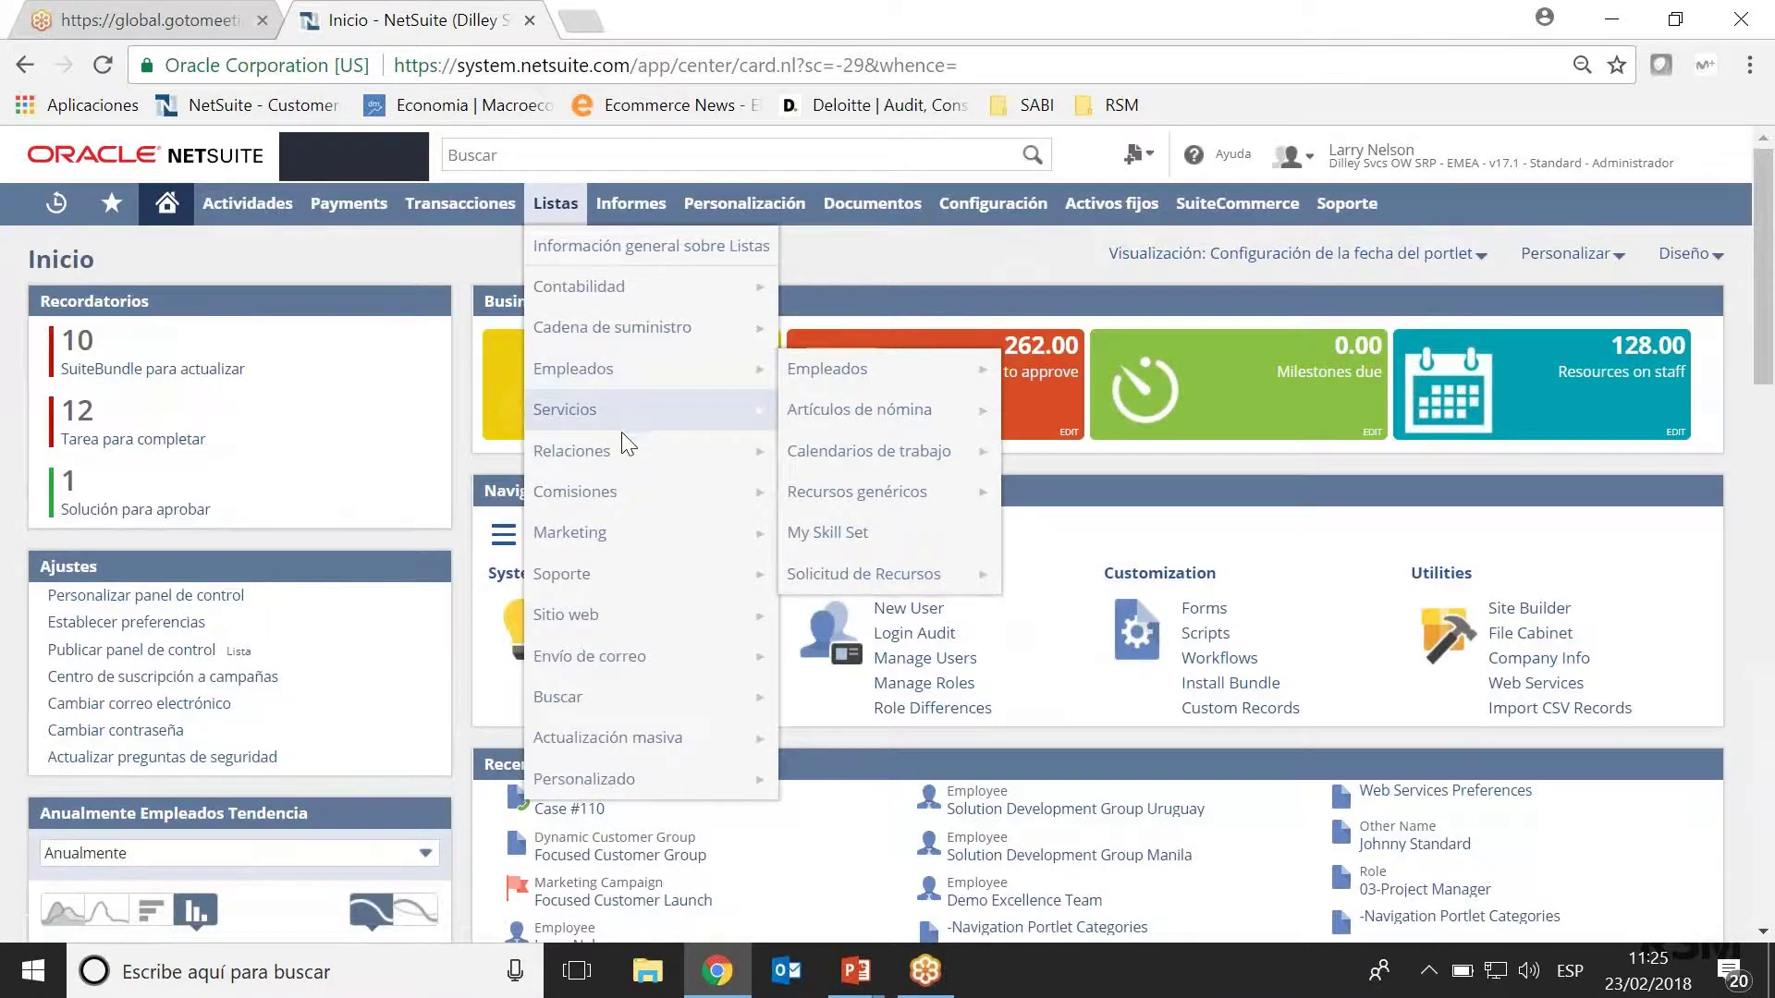
mouse_move(623, 450)
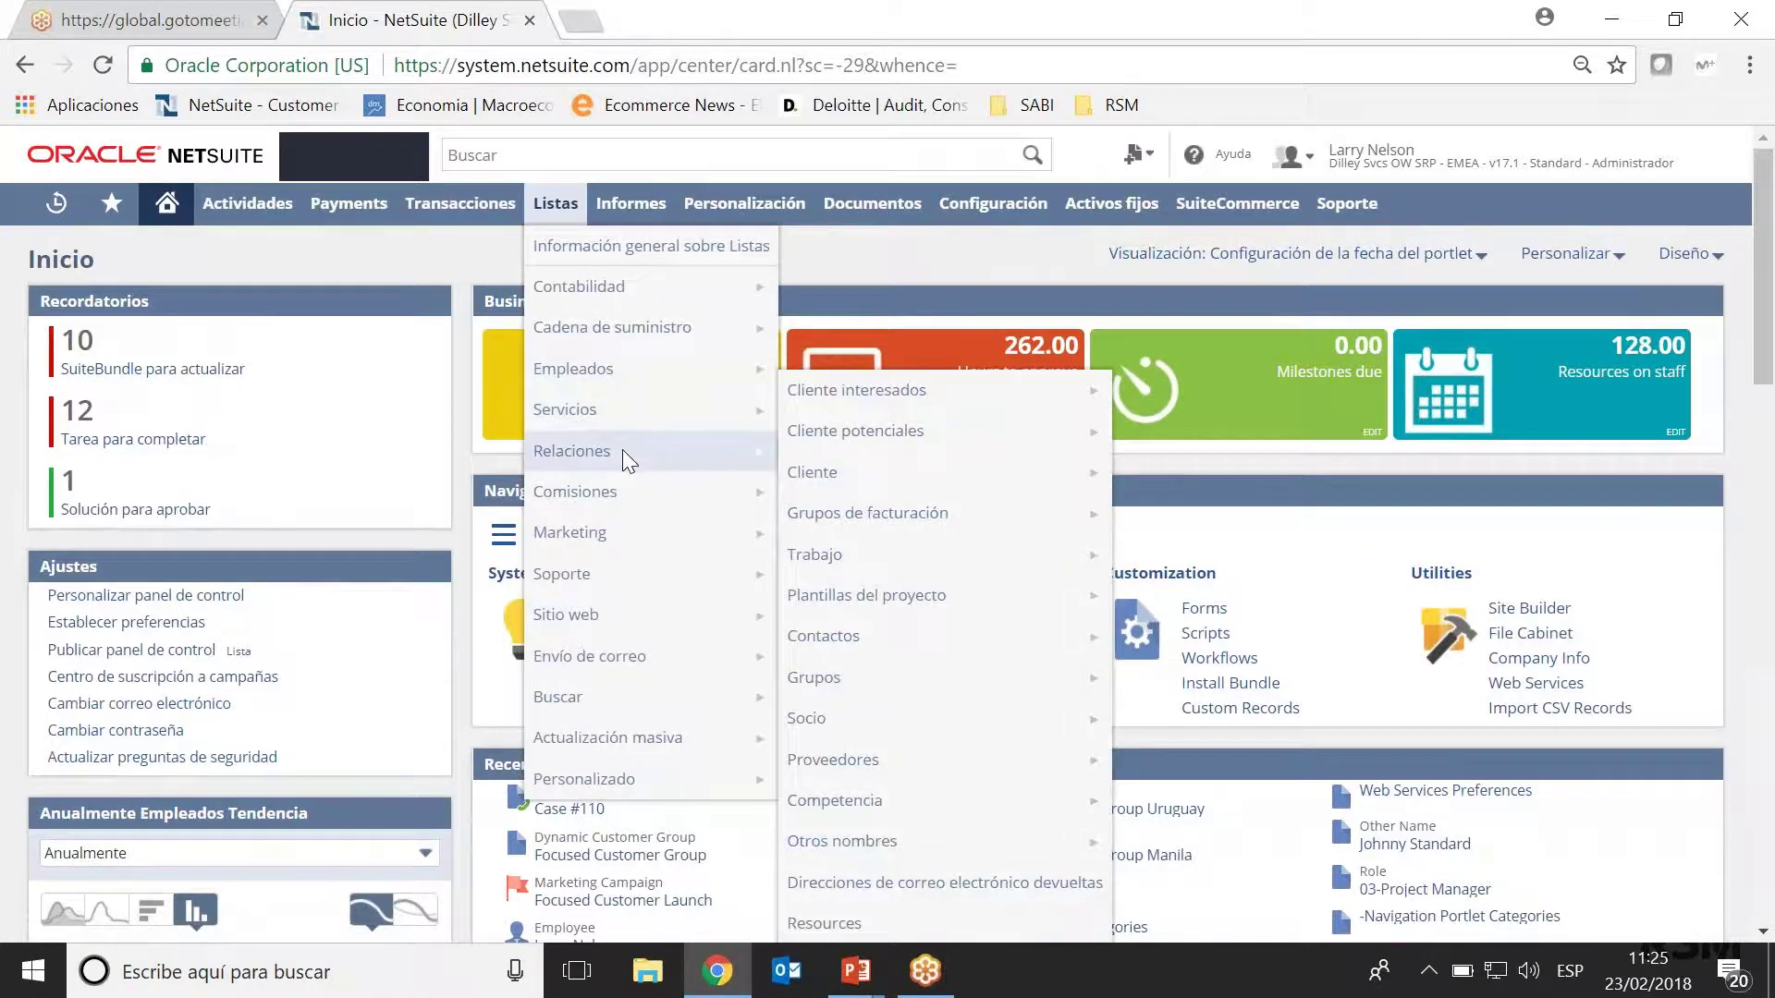
left_click(865, 575)
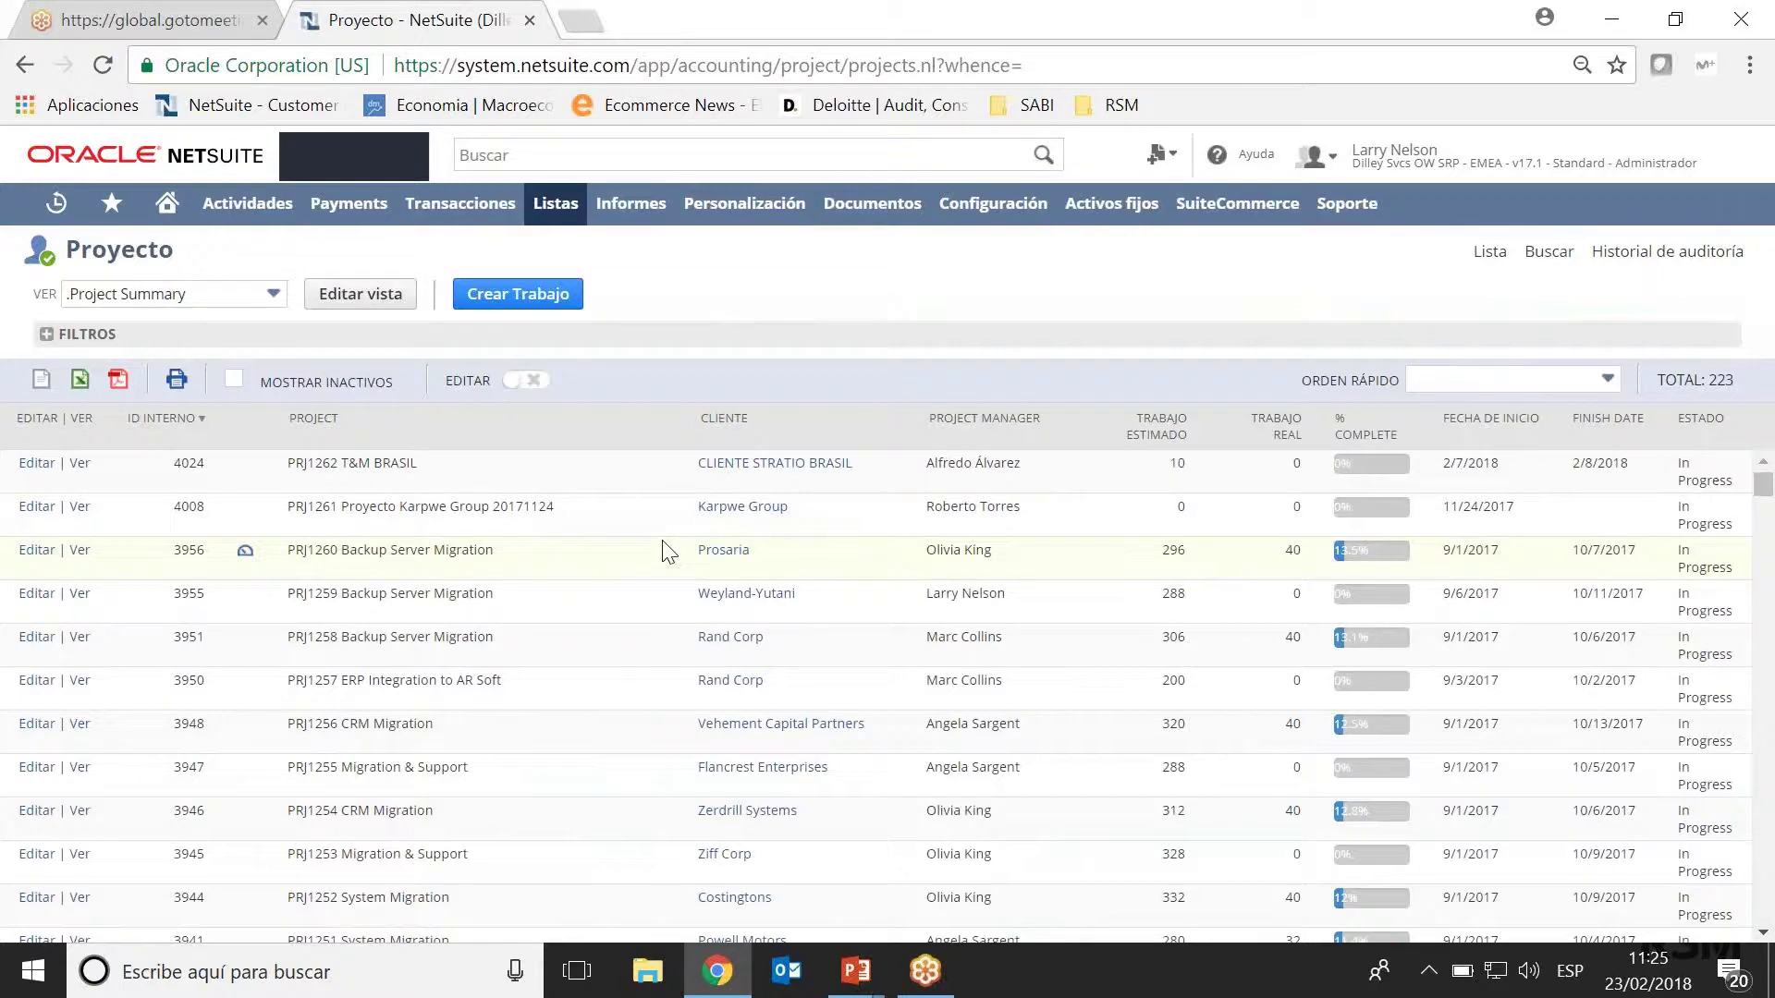
scroll(667, 552, "down", 5)
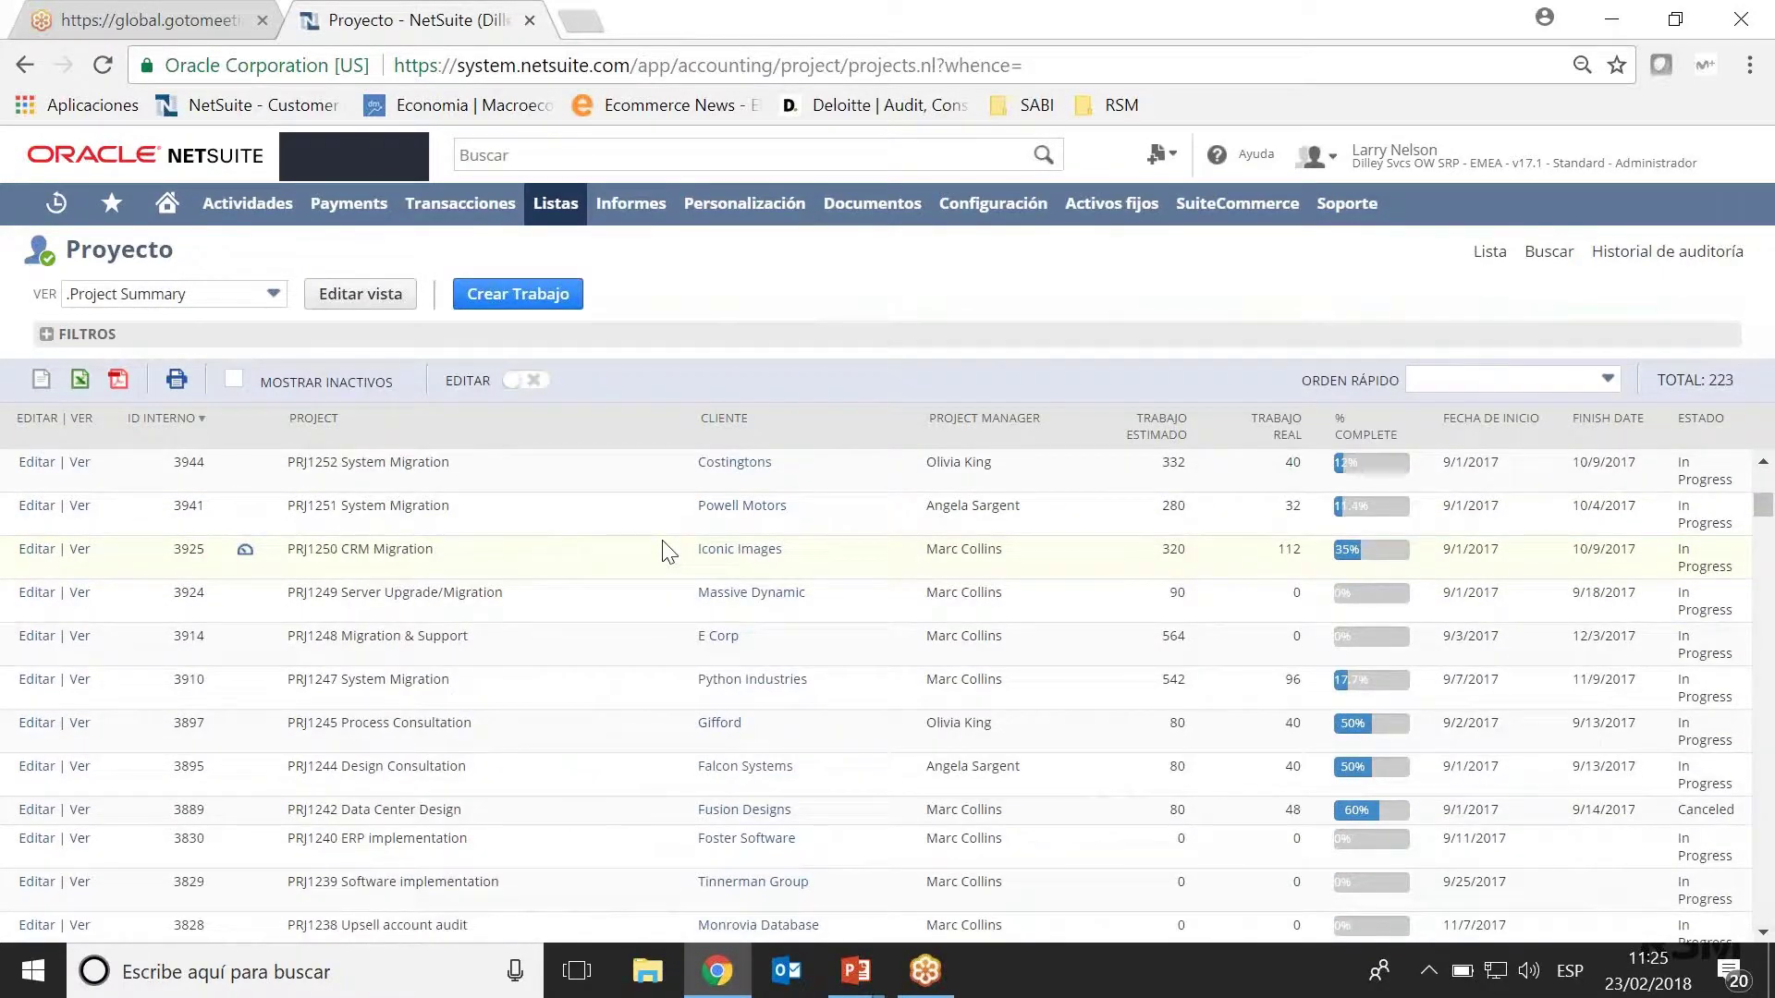
scroll(668, 552, "down", 2)
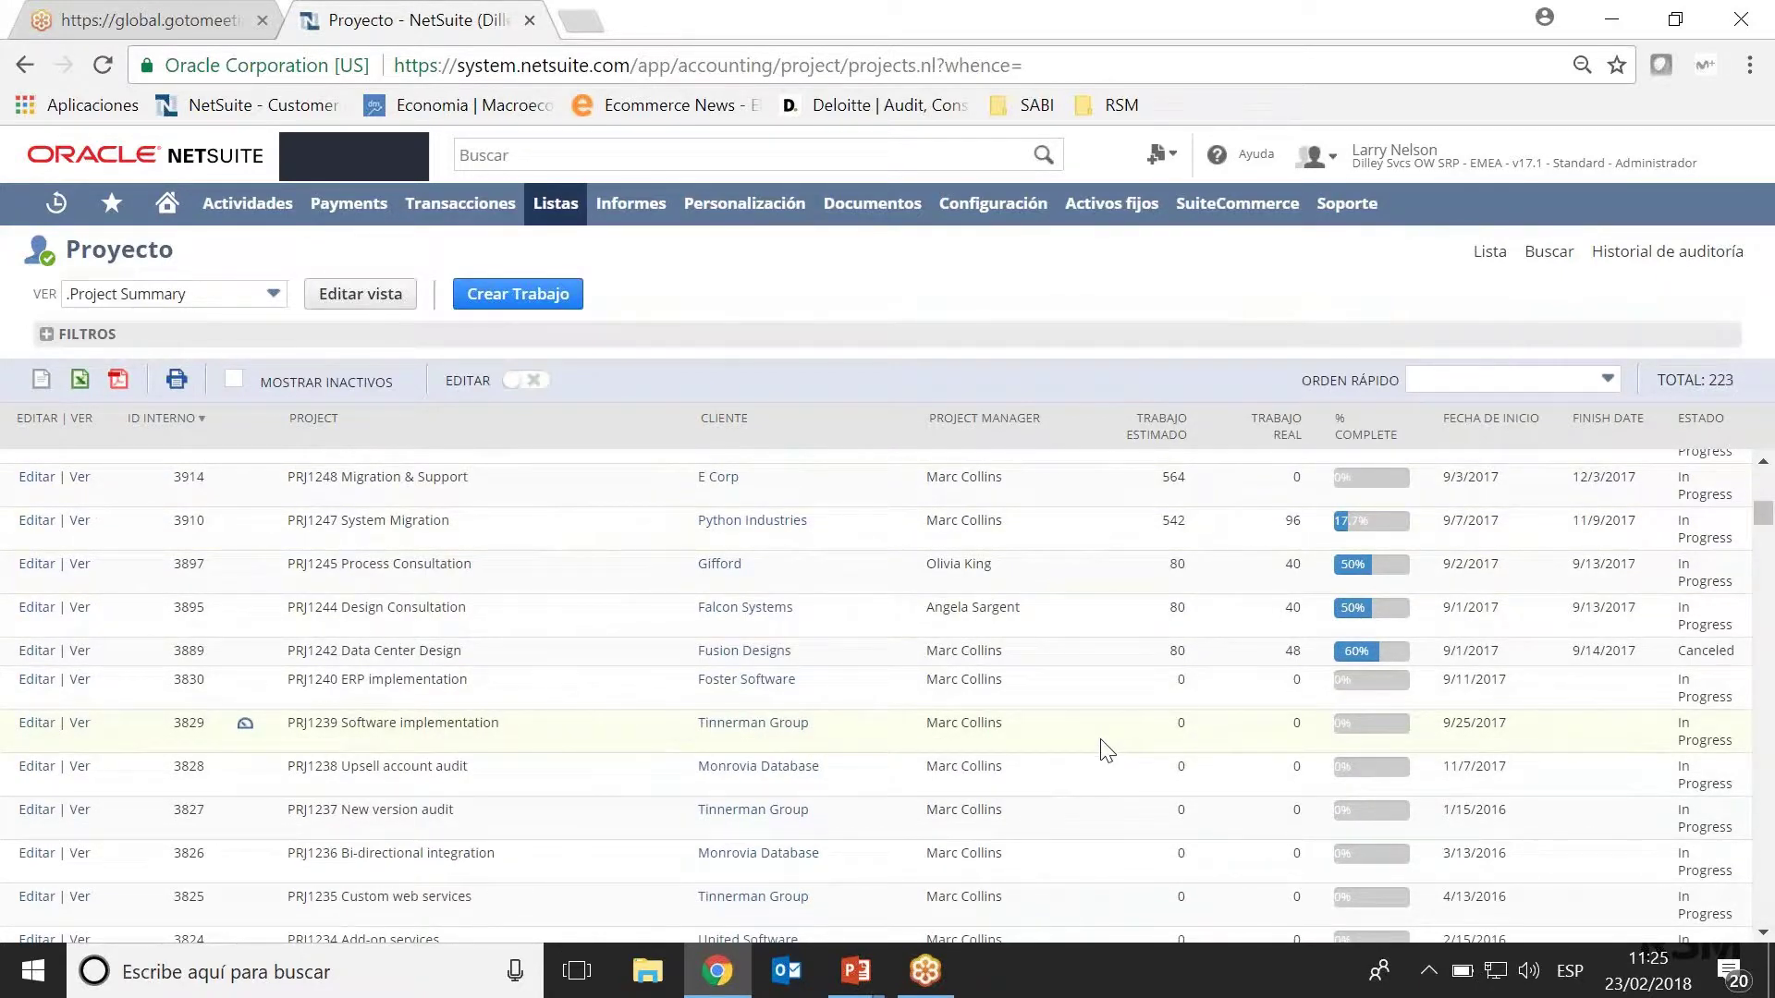
Expand the project list's filters and open the dashboard of project PRJ1244 Design Consultation.
left_click(46, 334)
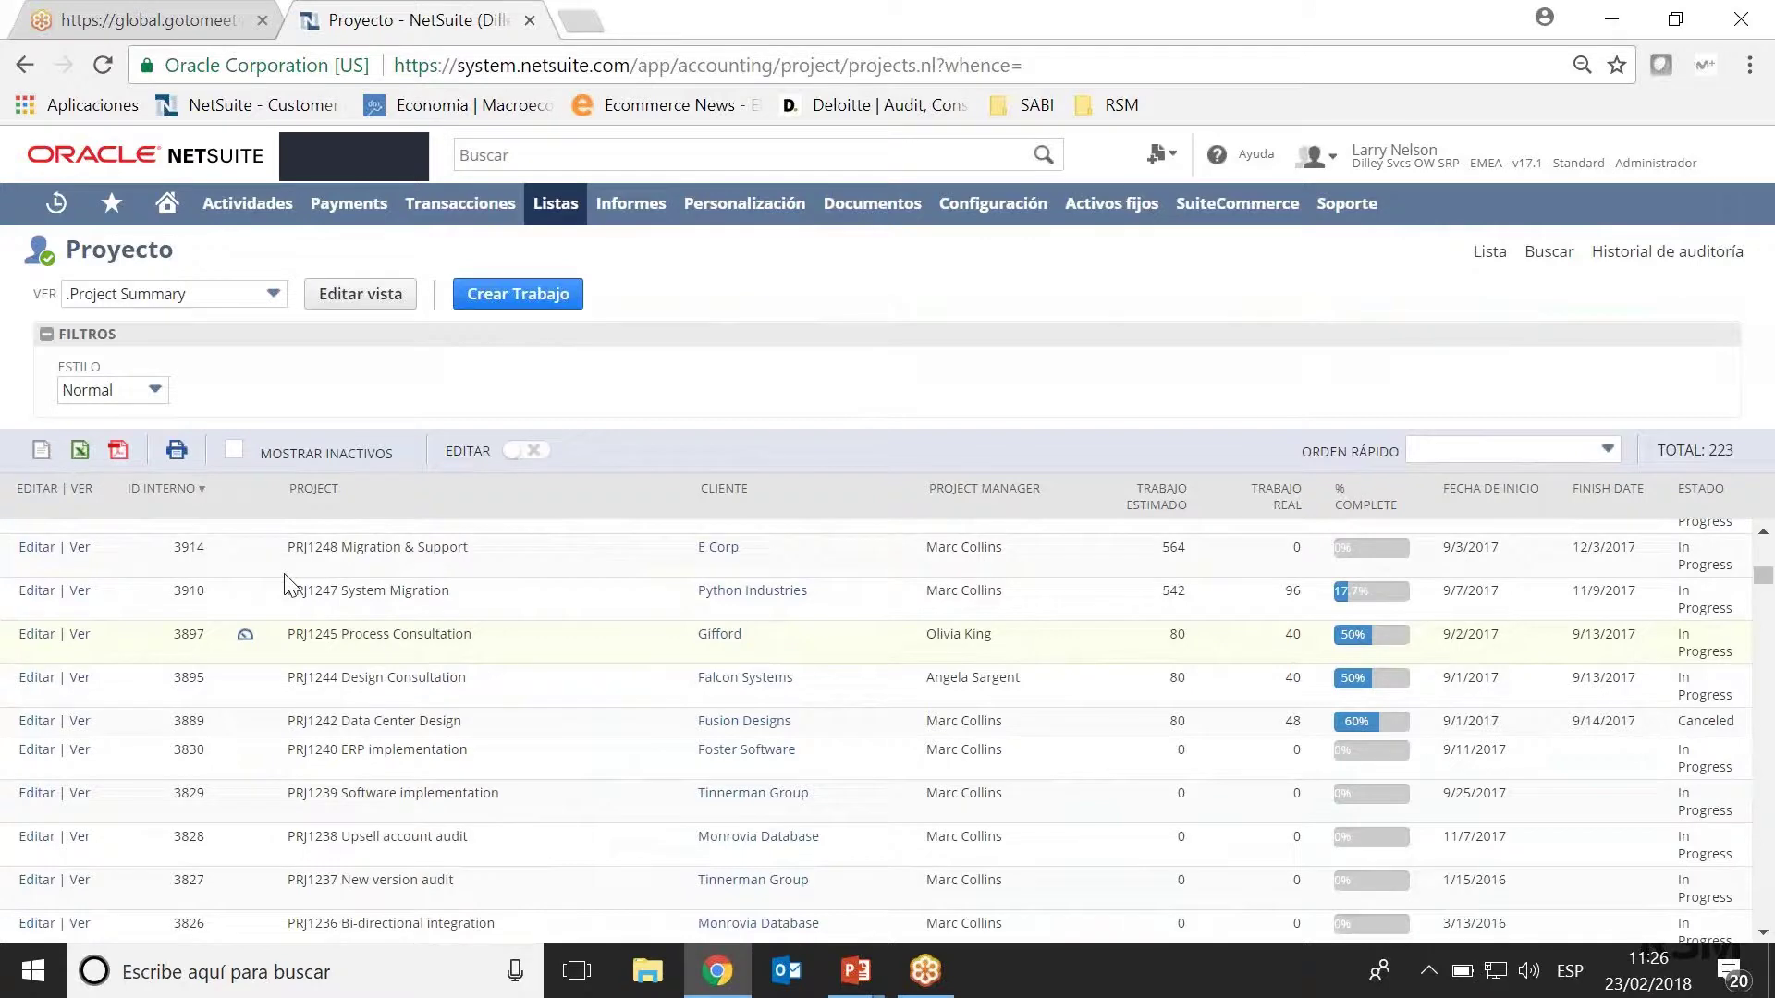
scroll(285, 582, "down", 1)
scroll(285, 582, "up", 1)
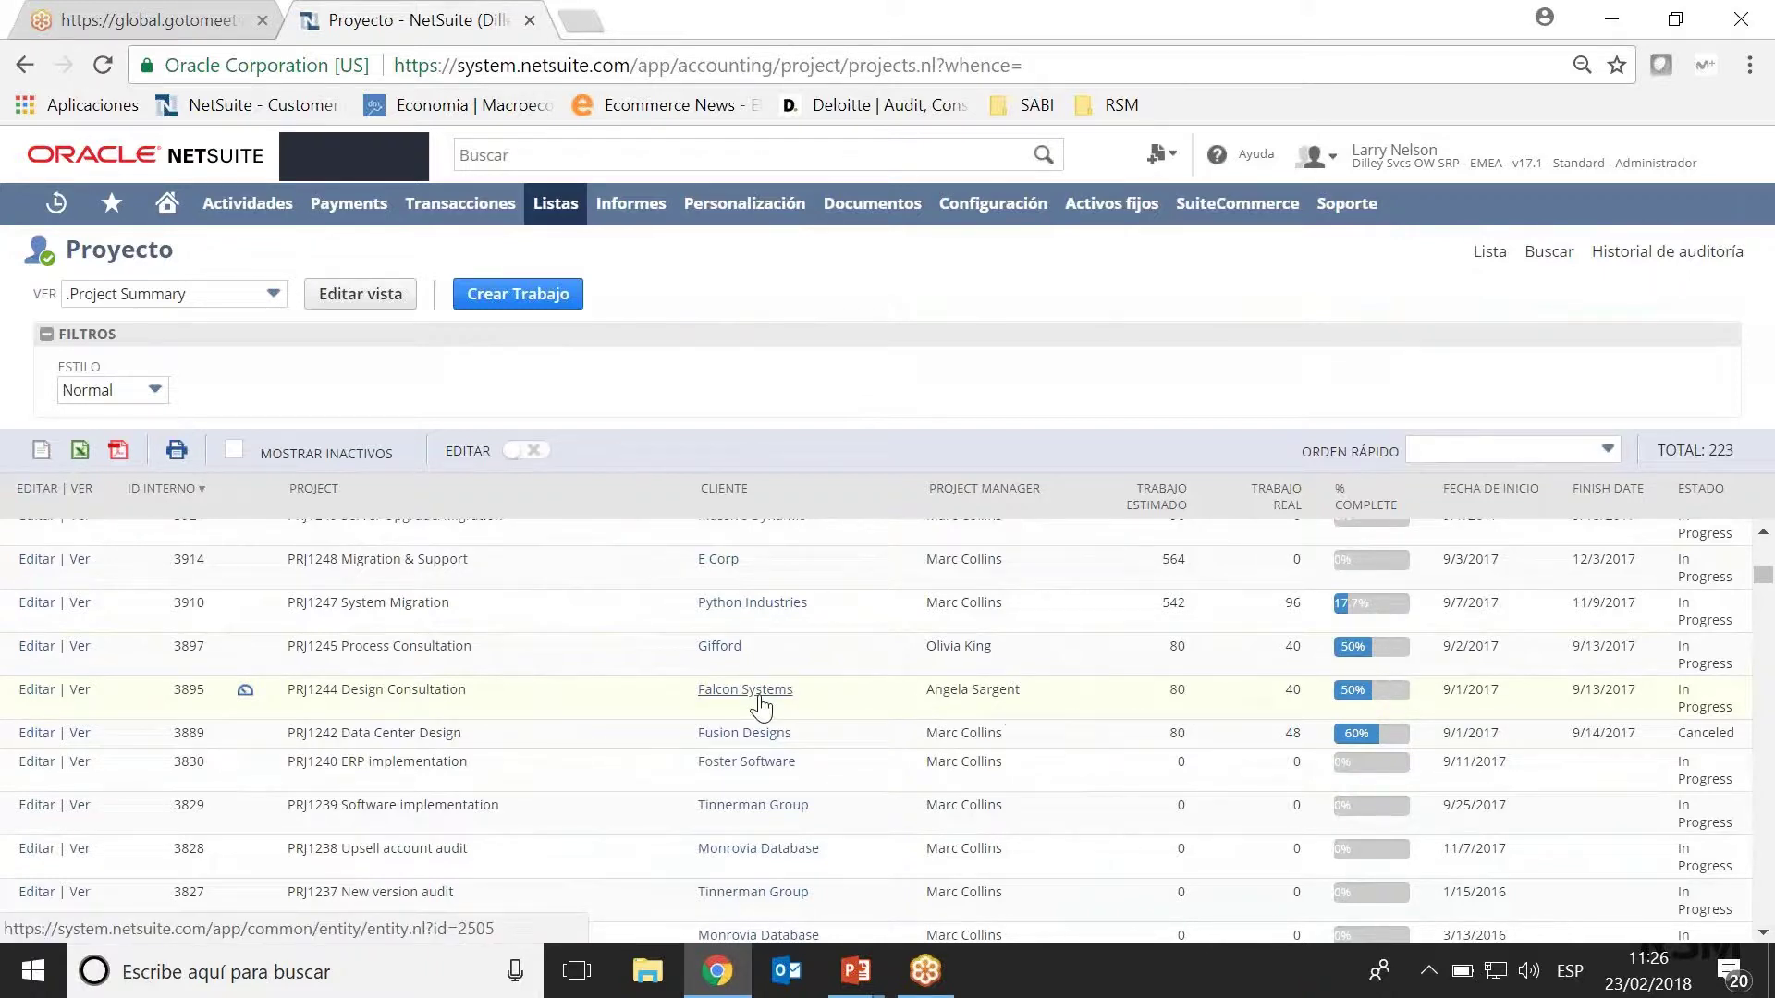
mouse_move(760, 707)
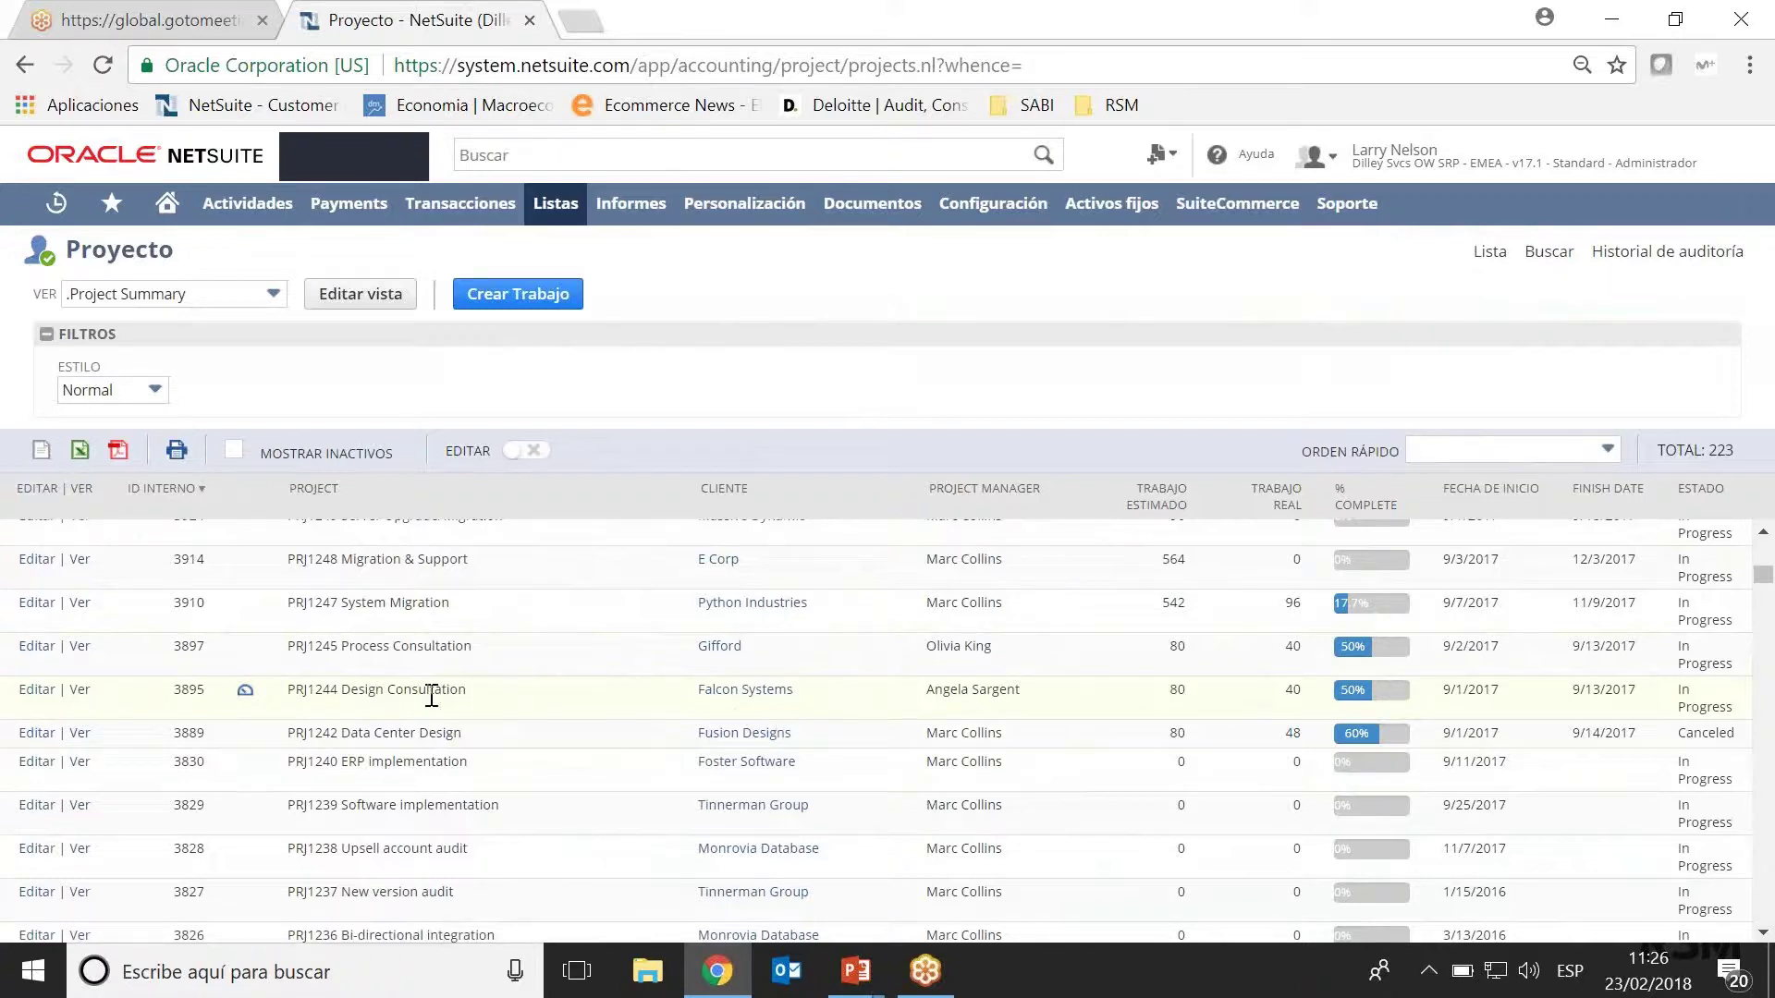
left_click(245, 693)
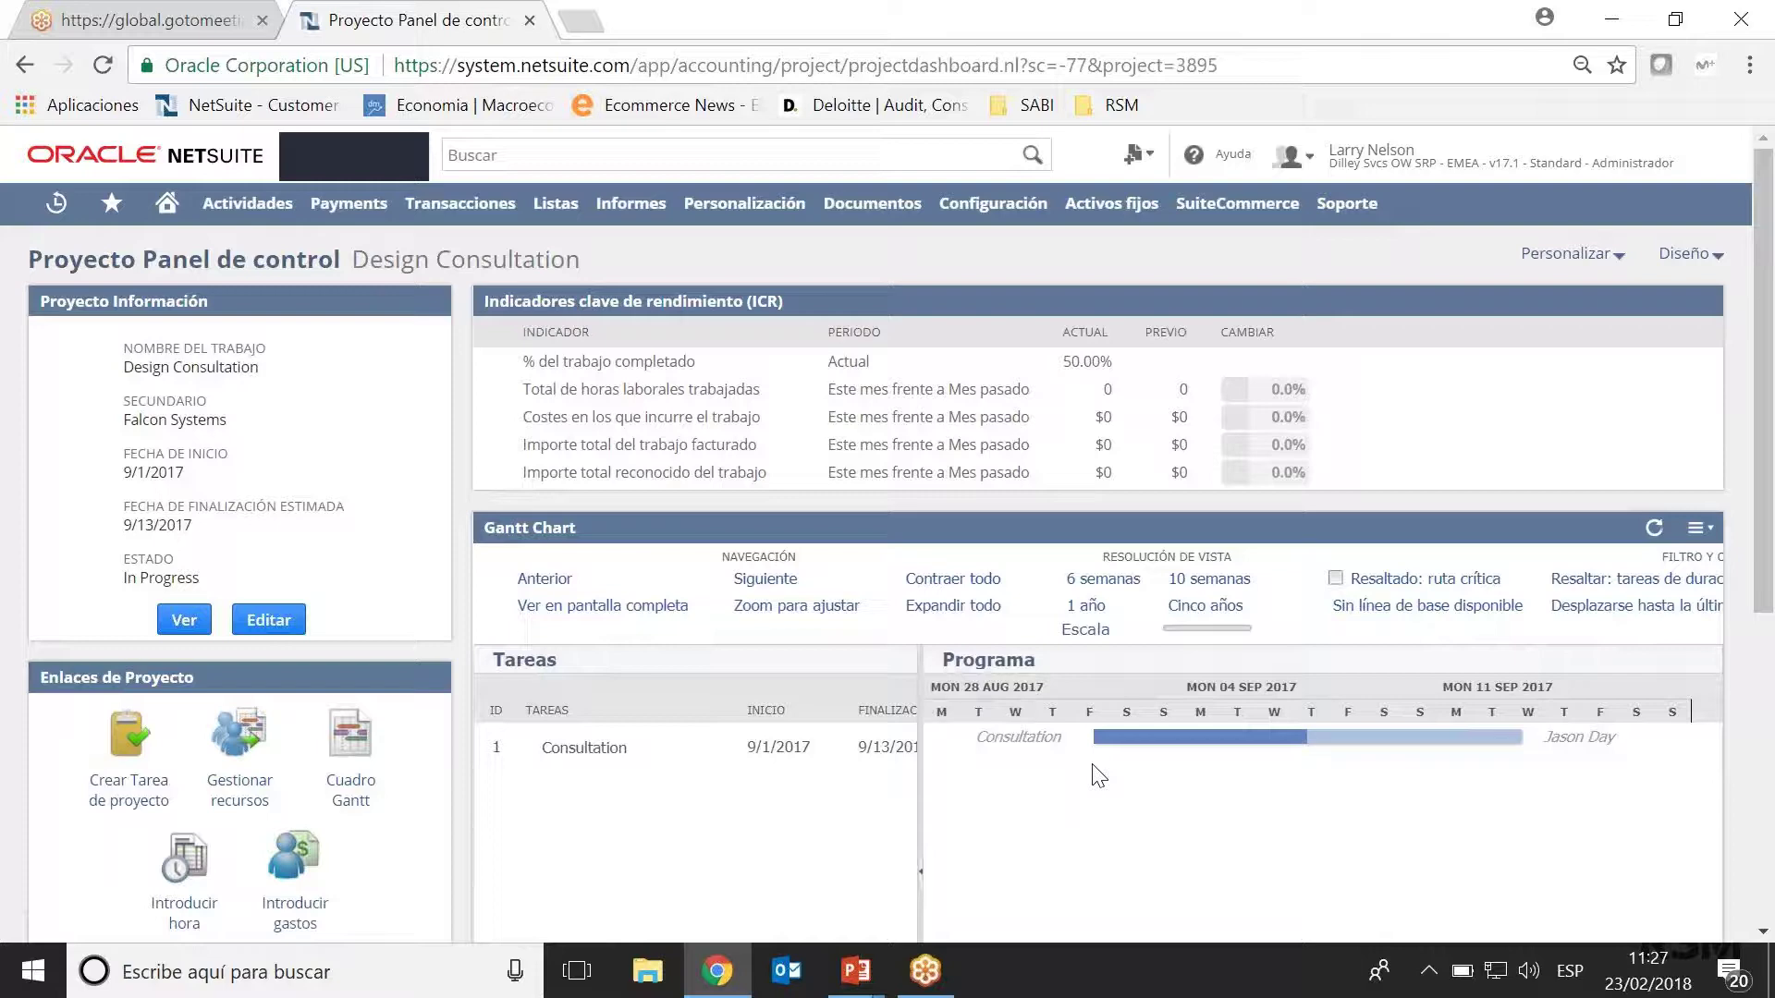
Move the PyG portlet into the dashboard's wide column, between the Gantt Chart and Tarea de proyecto portlets.
scroll(1098, 774, "down", 1)
scroll(1095, 772, "up", 1)
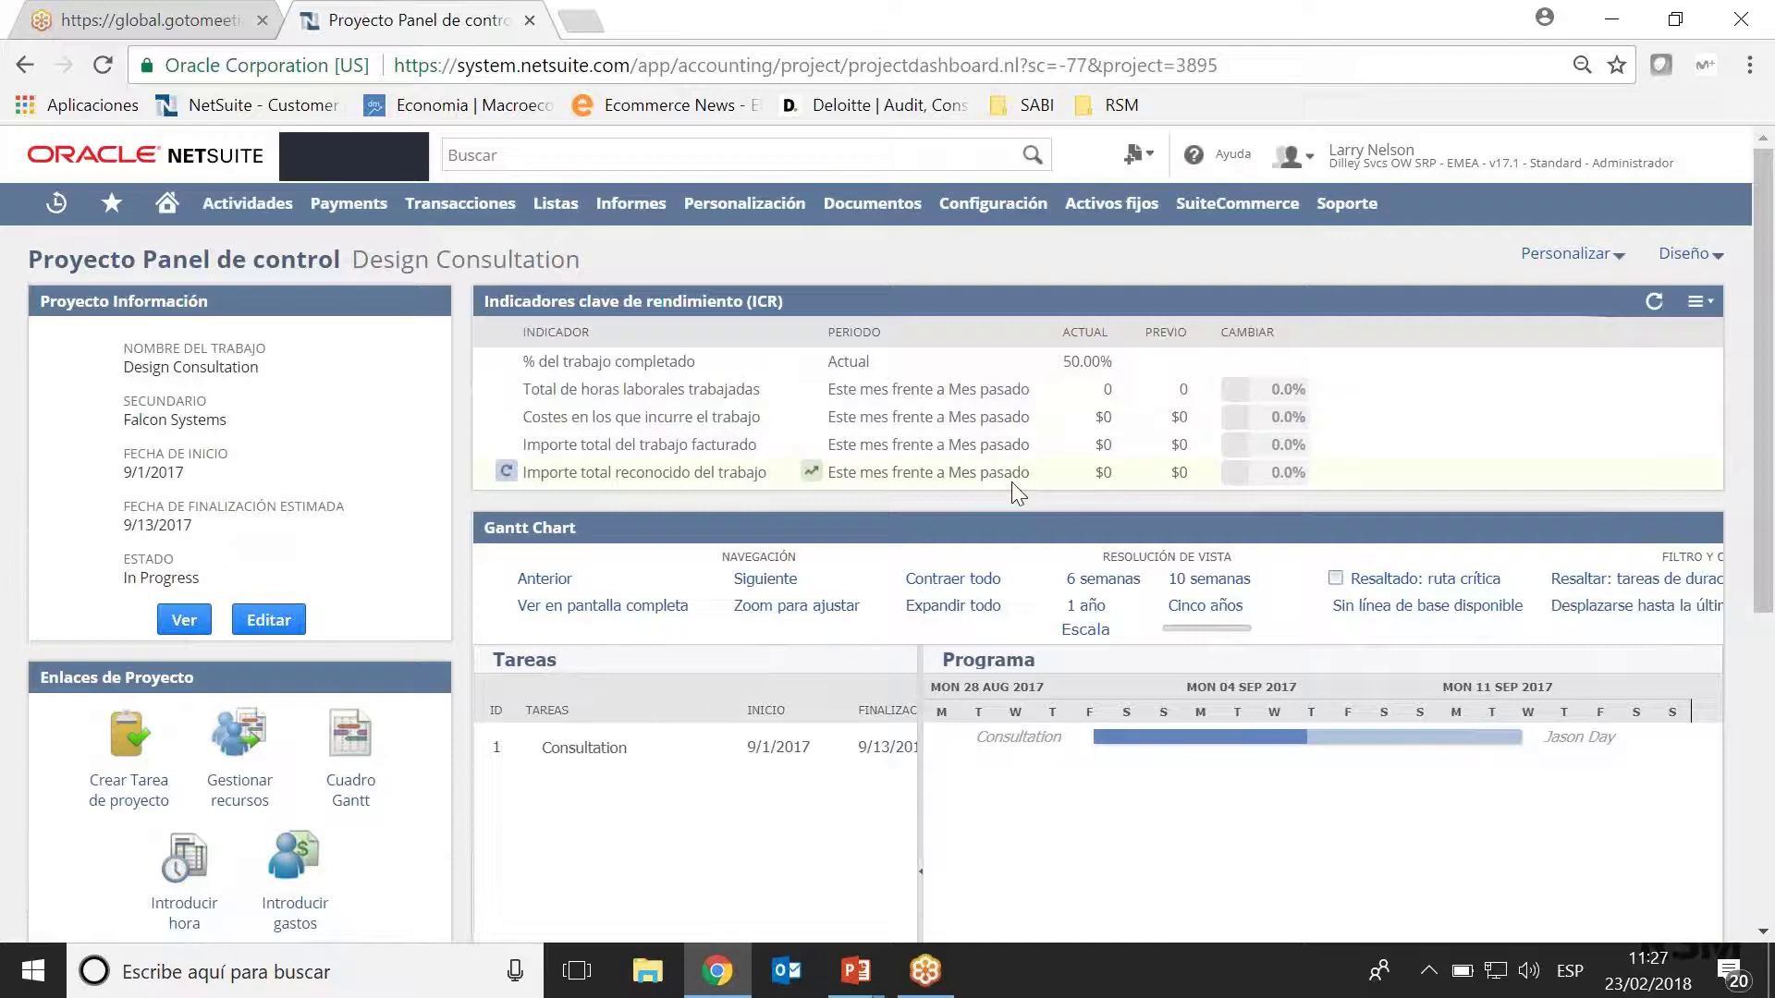
scroll(1011, 481, "down", 2)
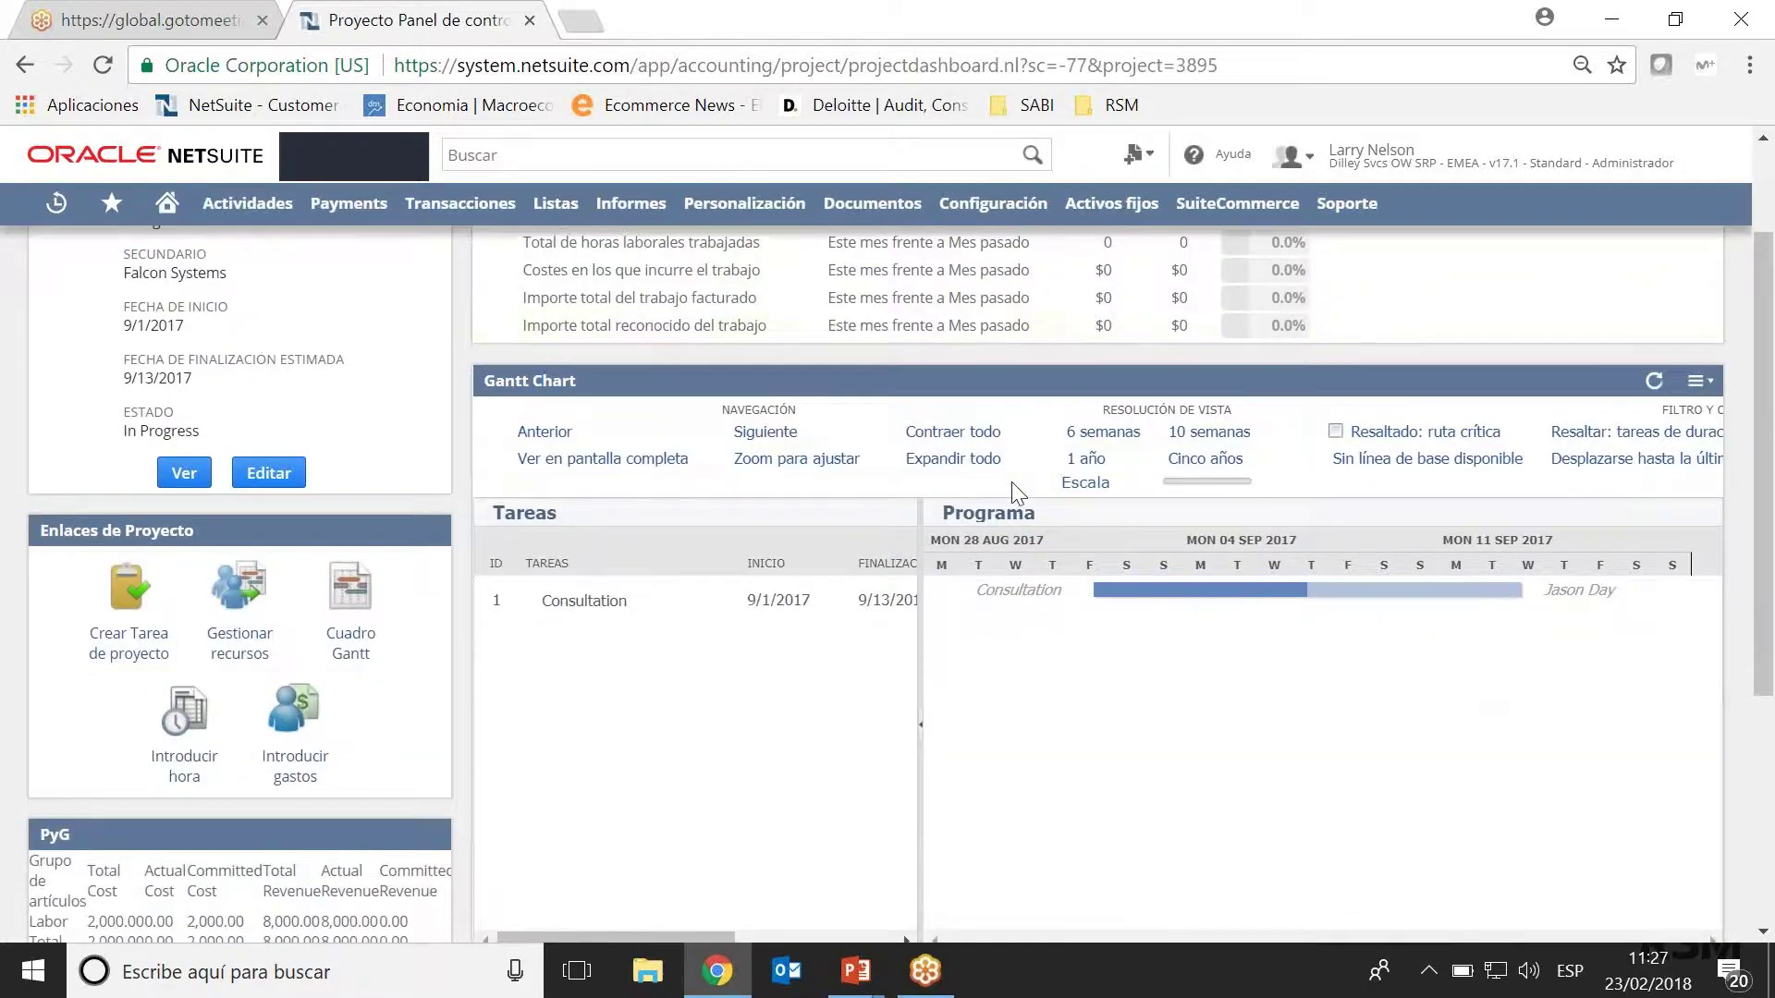
scroll(1012, 481, "down", 2)
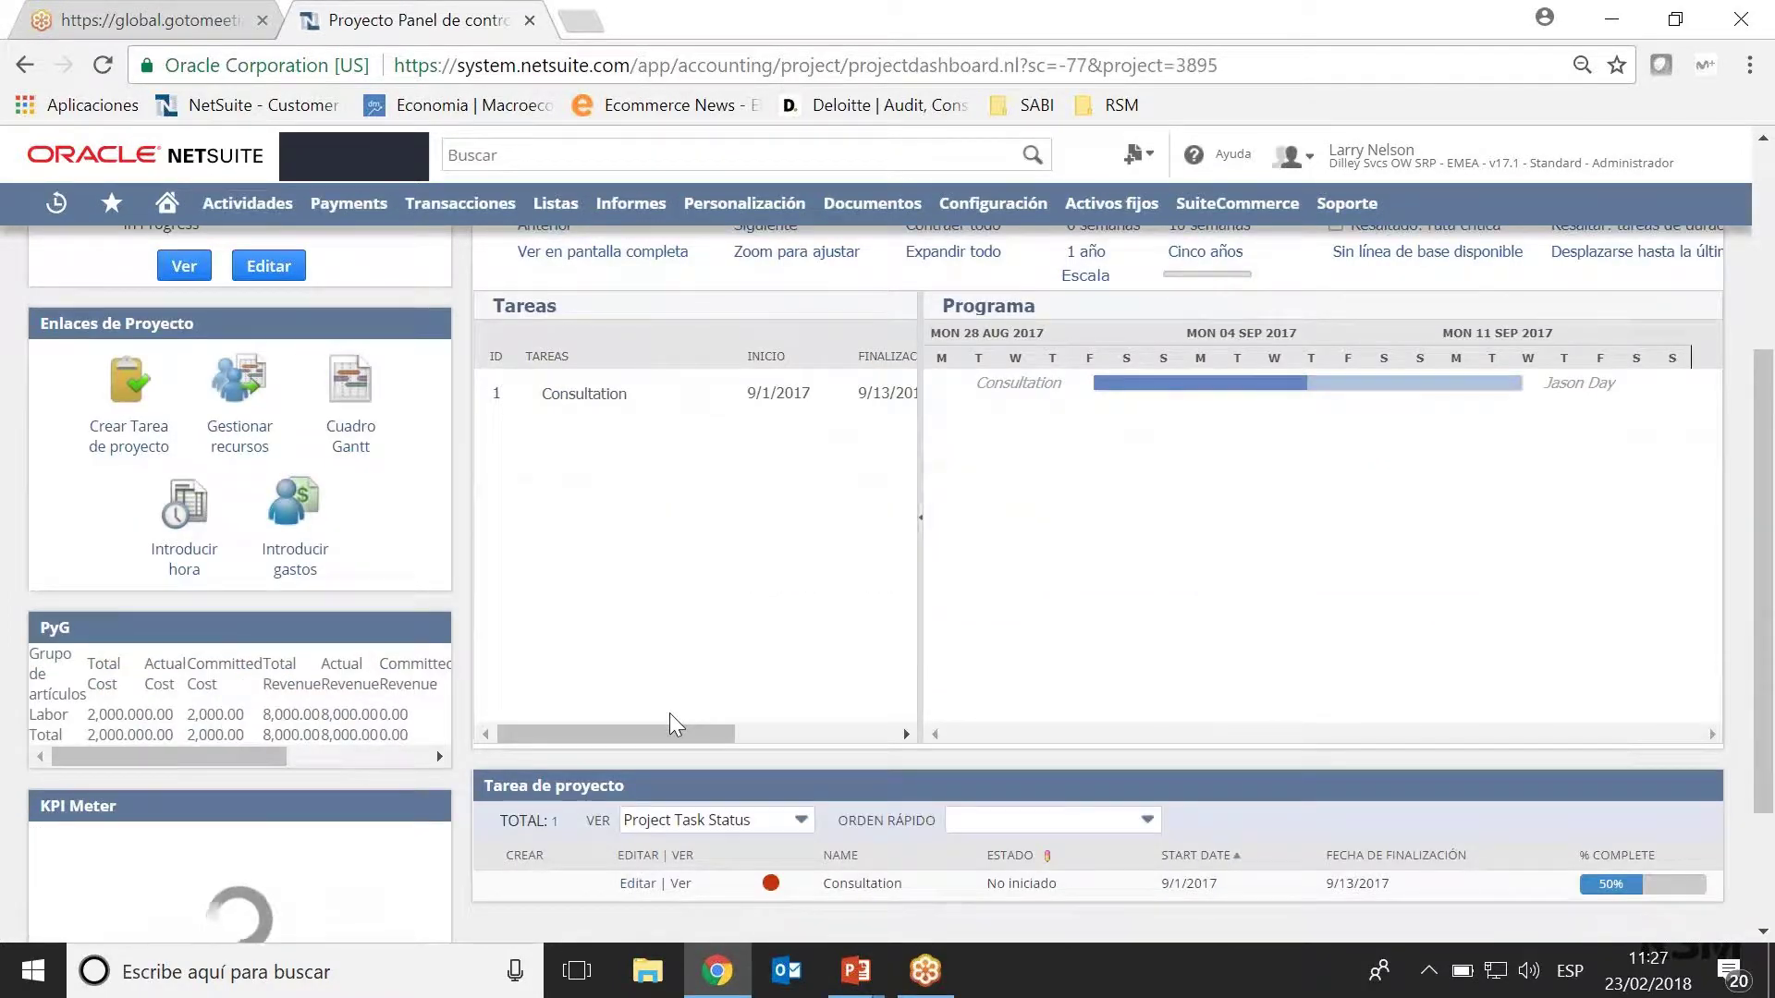
scroll(669, 712, "down", 3)
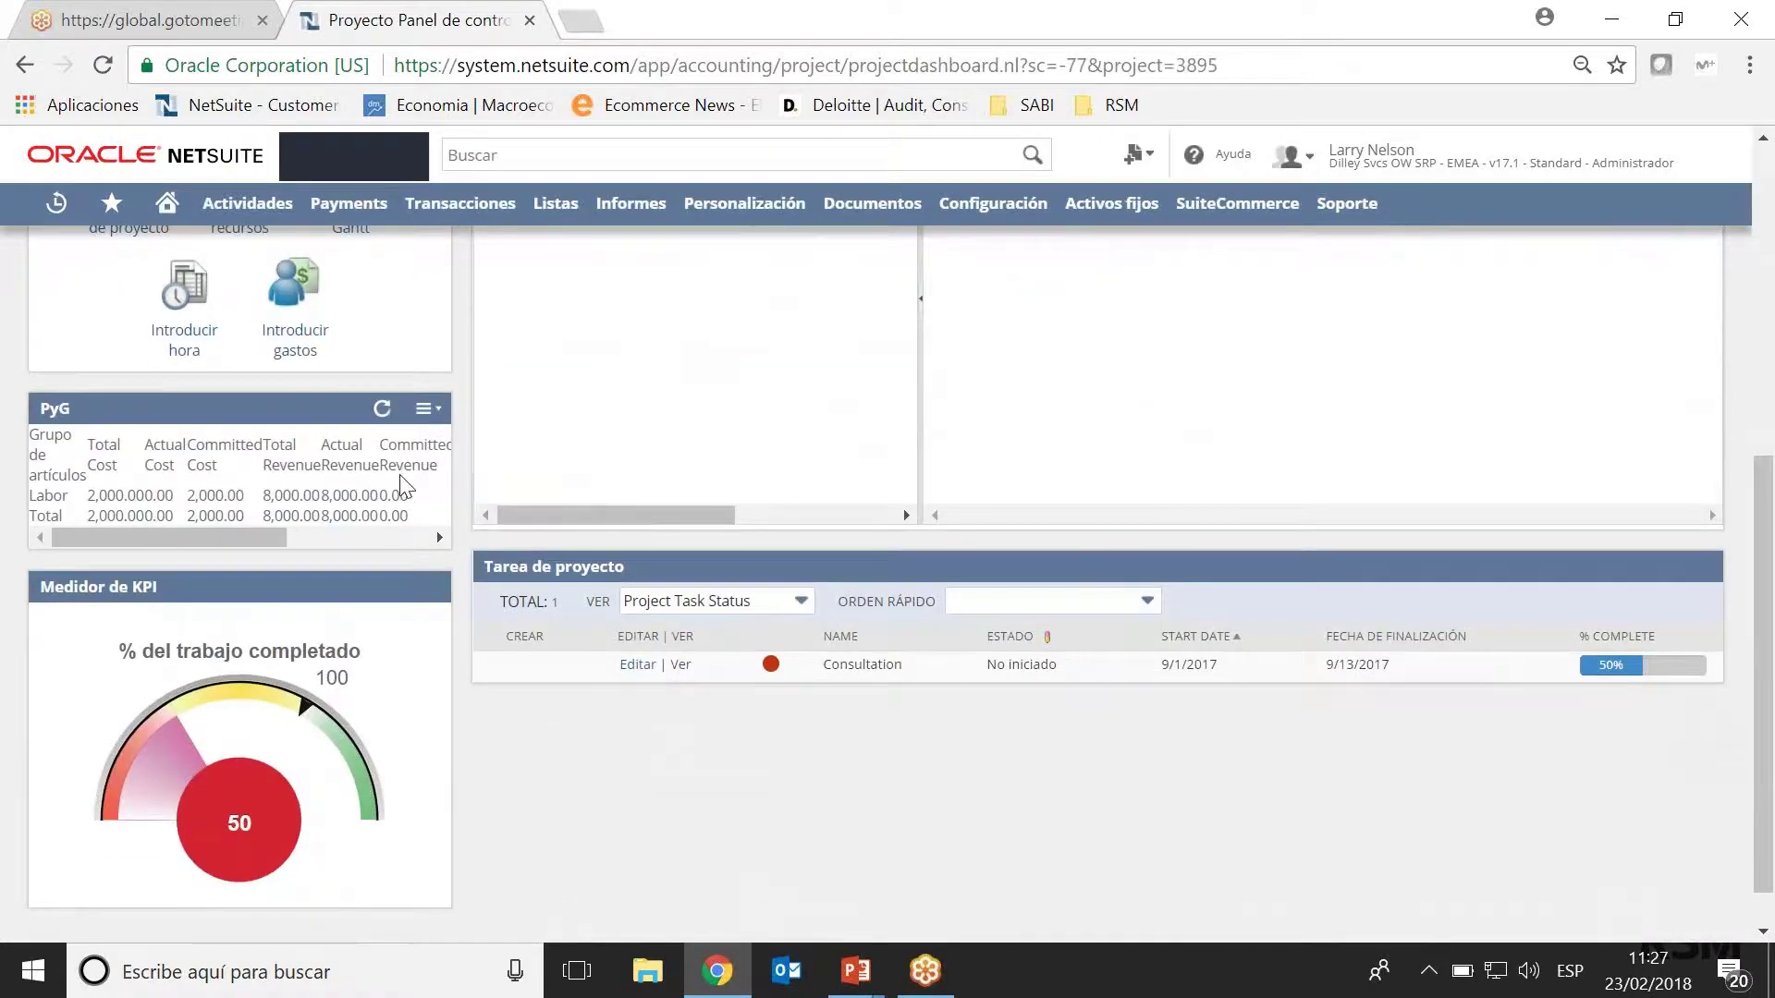
mouse_move(257, 541)
left_mouse_down()
mouse_move(345, 545)
mouse_move(246, 534)
left_mouse_up()
left_click_drag(661, 652, 757, 665)
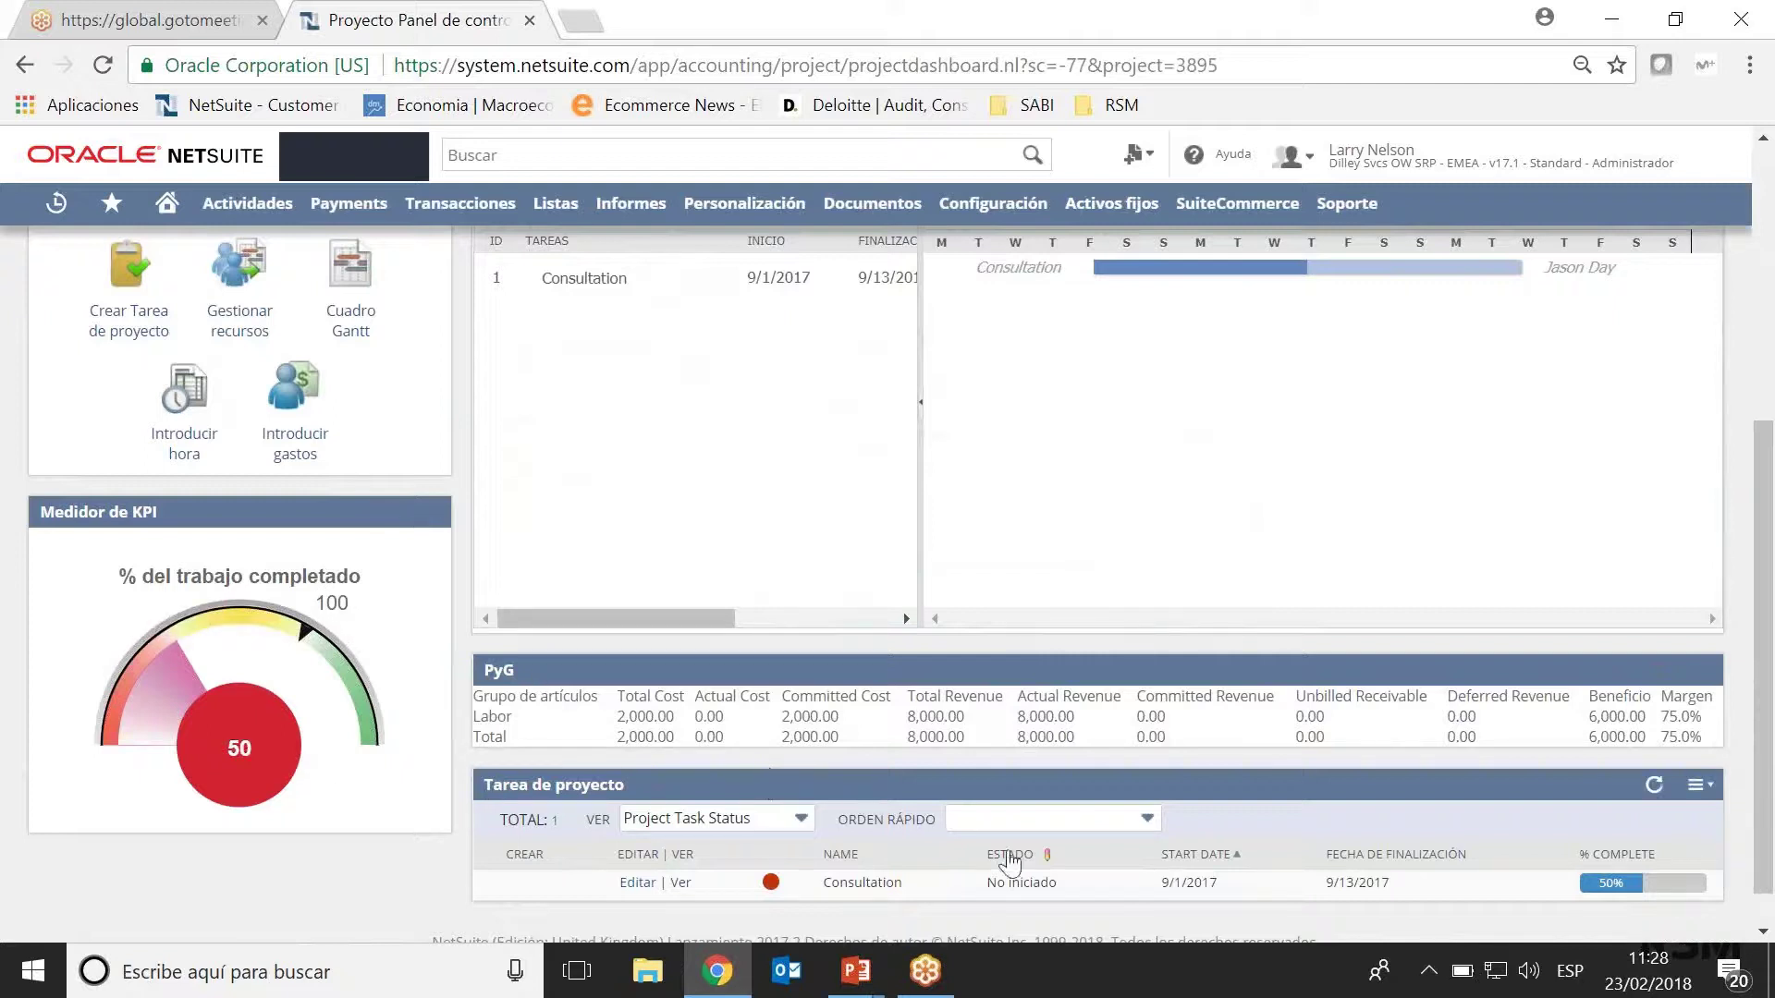
scroll(1009, 863, "down", 1)
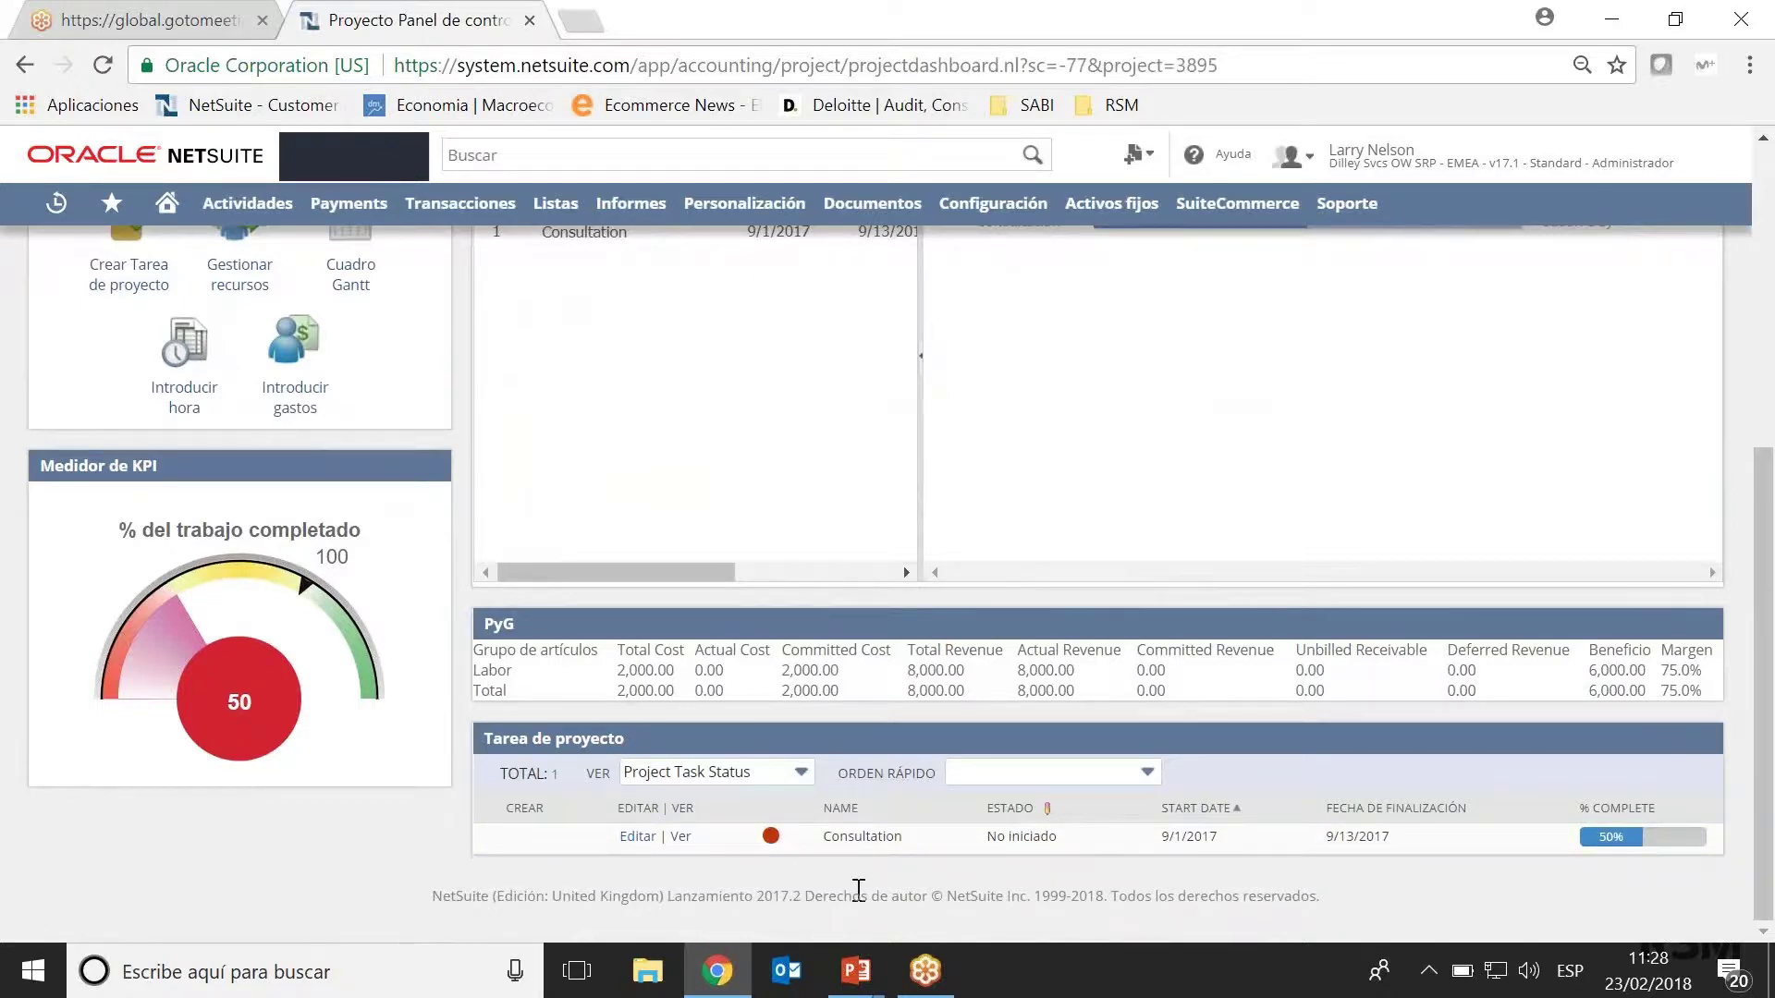
Open the Design Consultation project record from its dashboard, review it and switch it to edit mode.
scroll(864, 633, "up", 5)
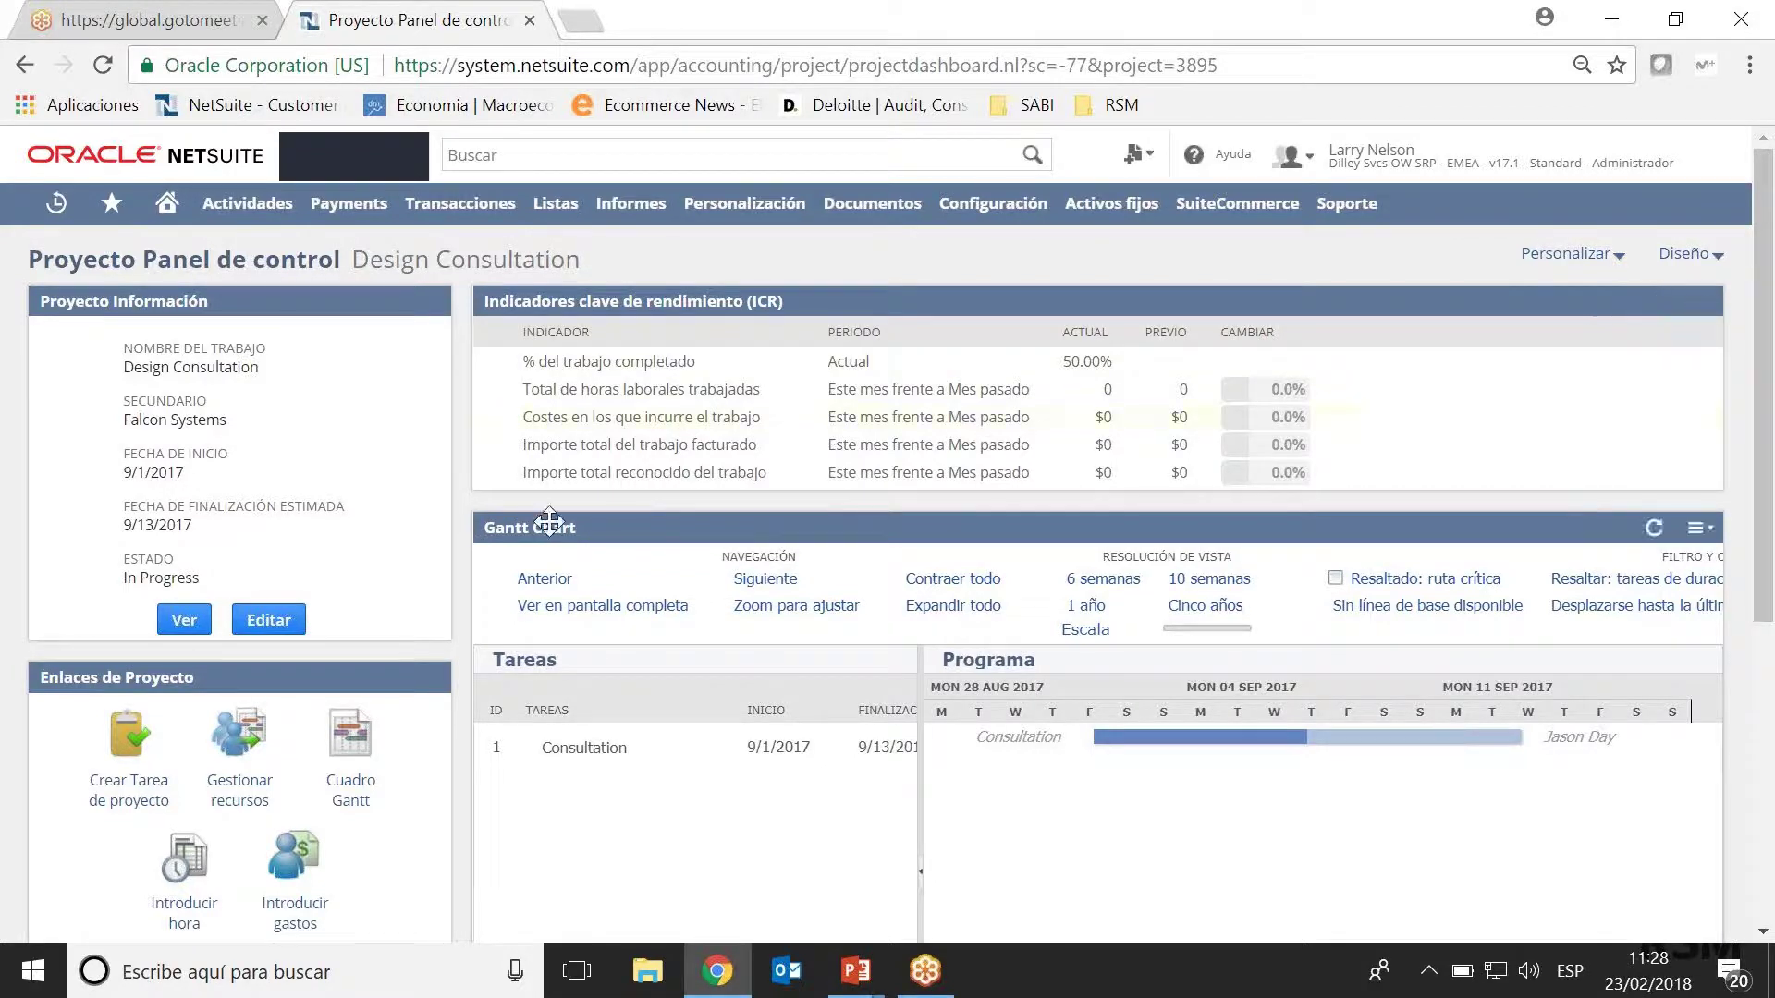
left_click(194, 622)
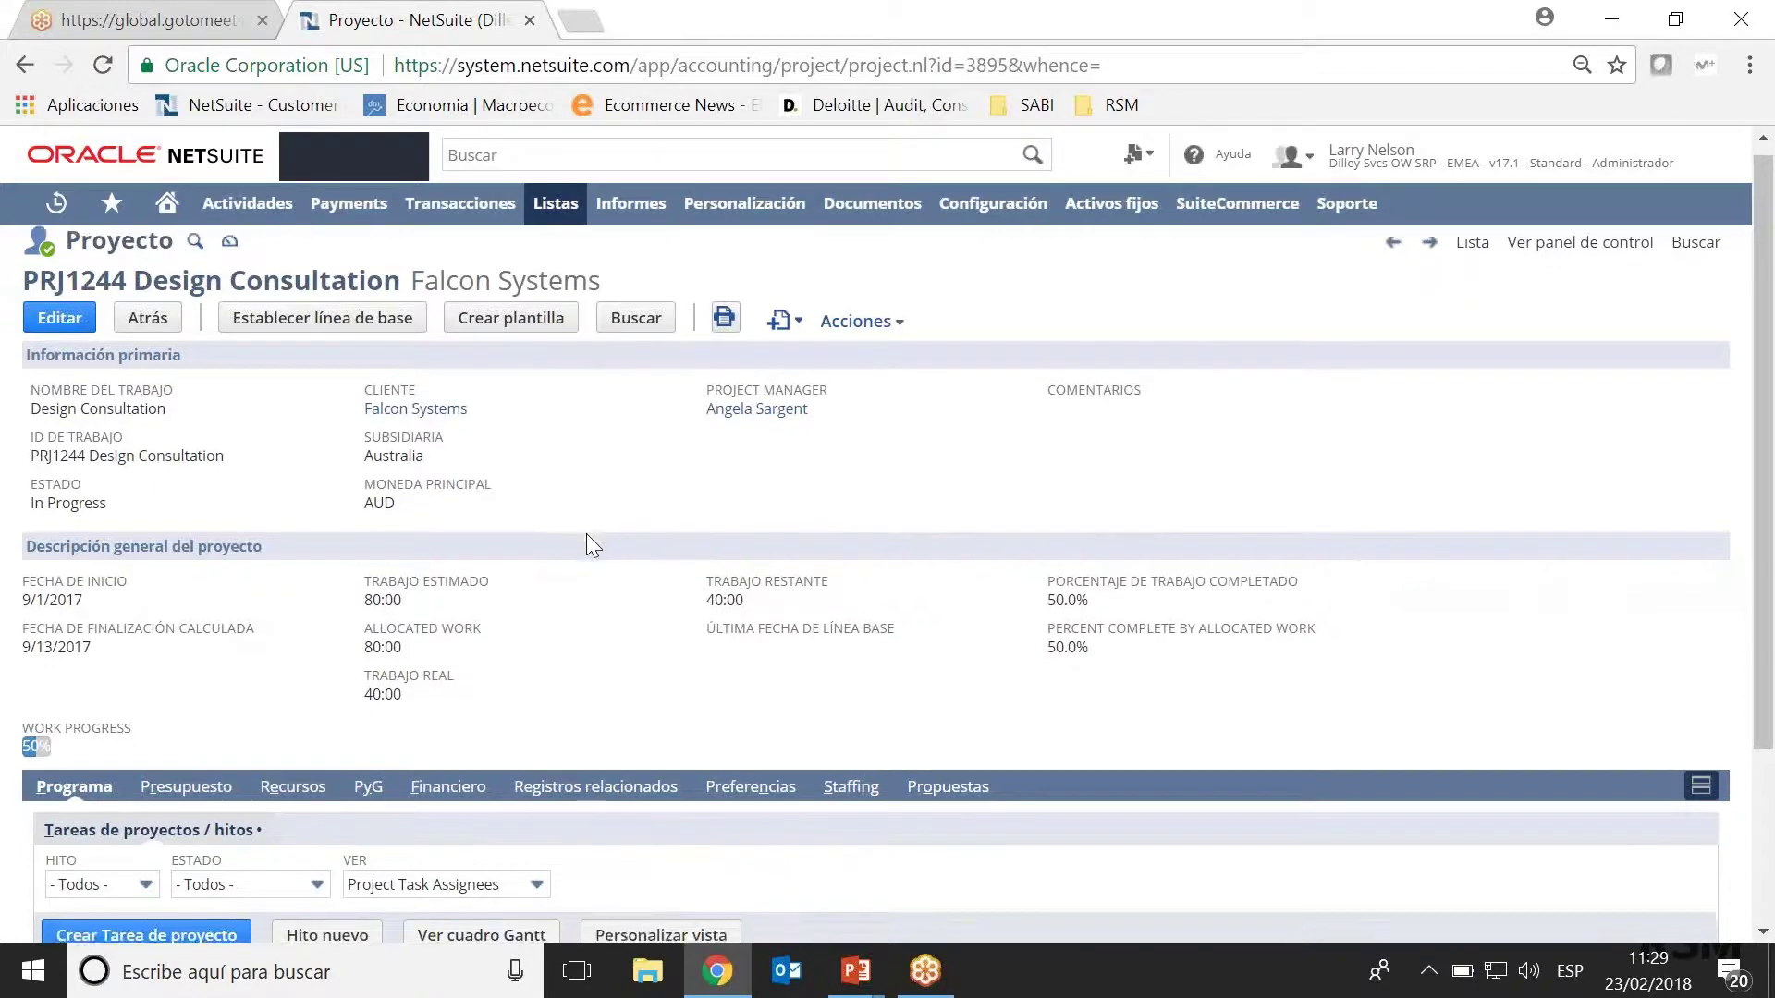
scroll(586, 534, "down", 2)
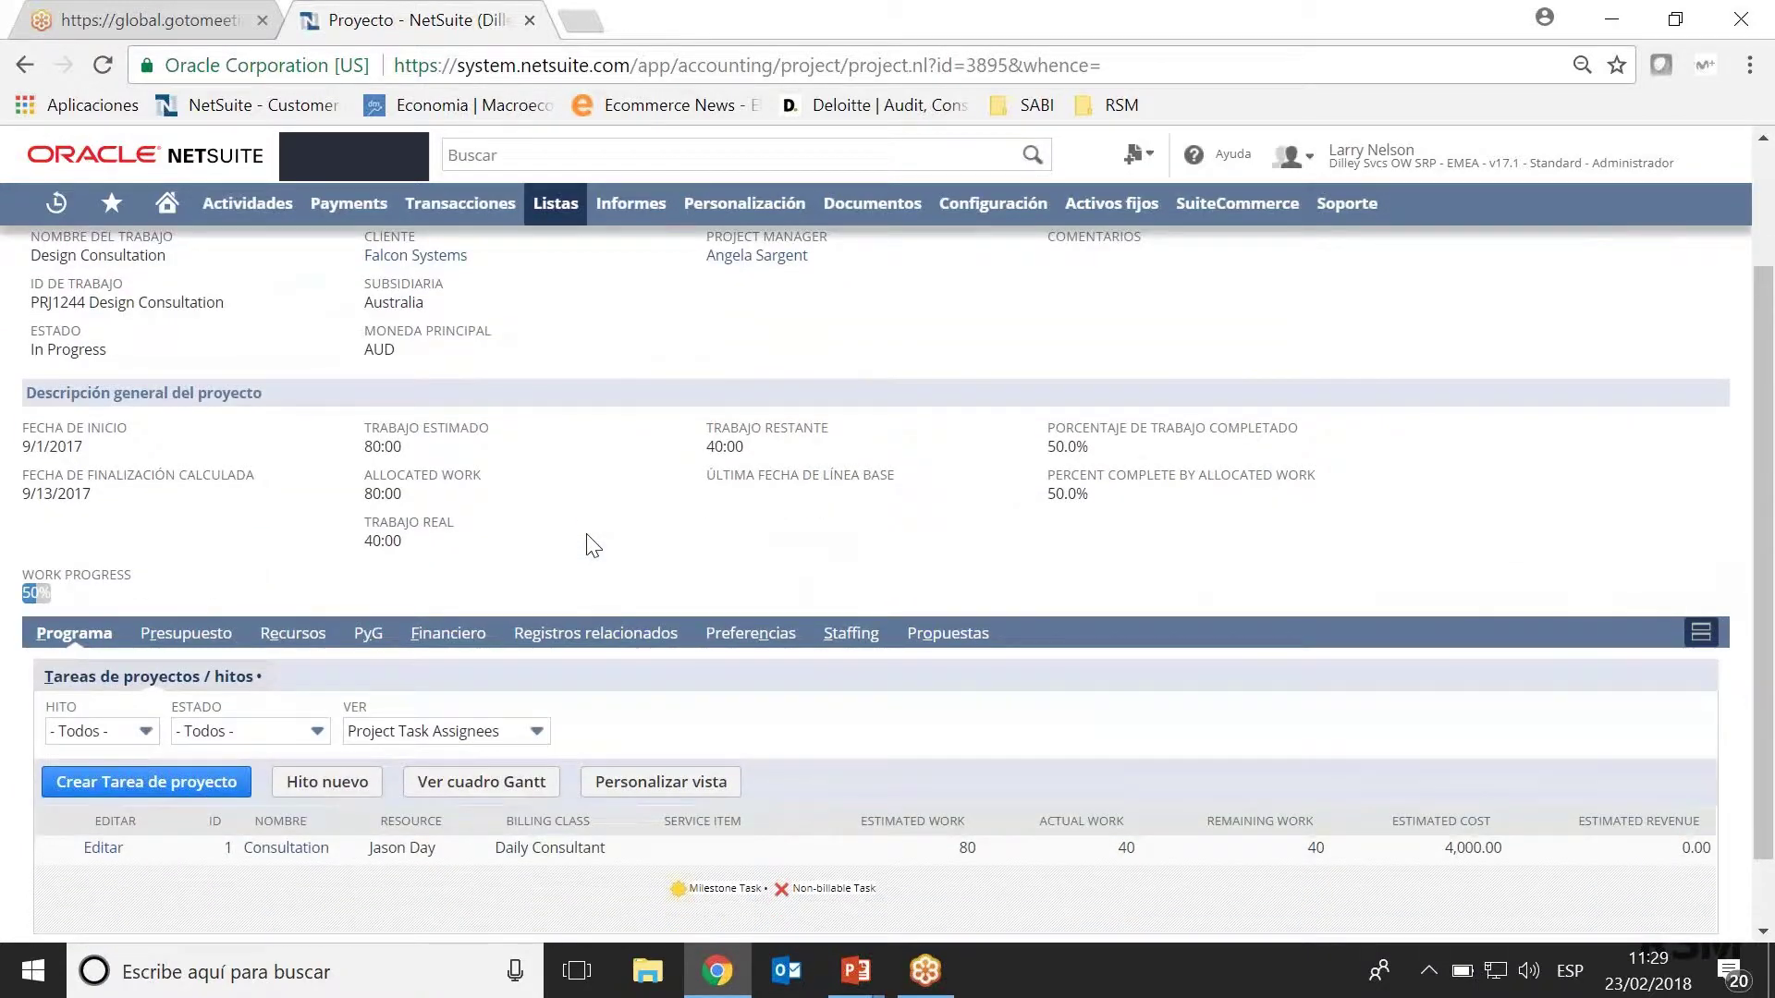
scroll(636, 488, "up", 2)
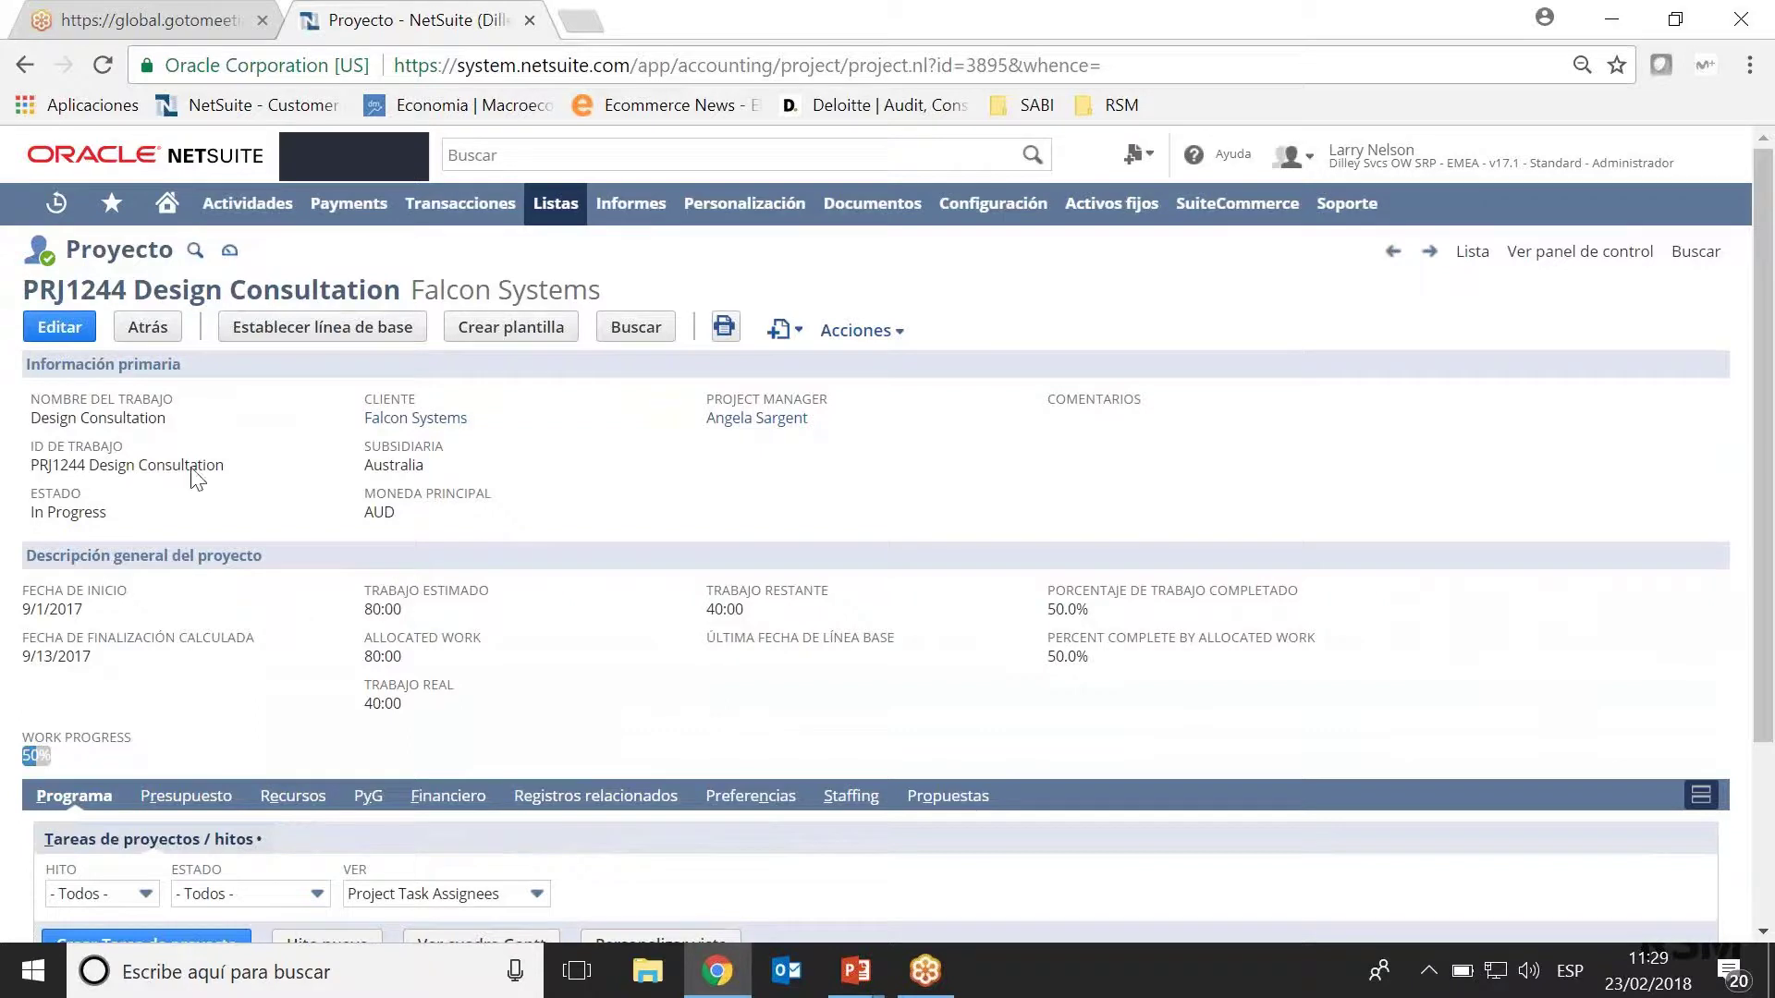
left_click(75, 338)
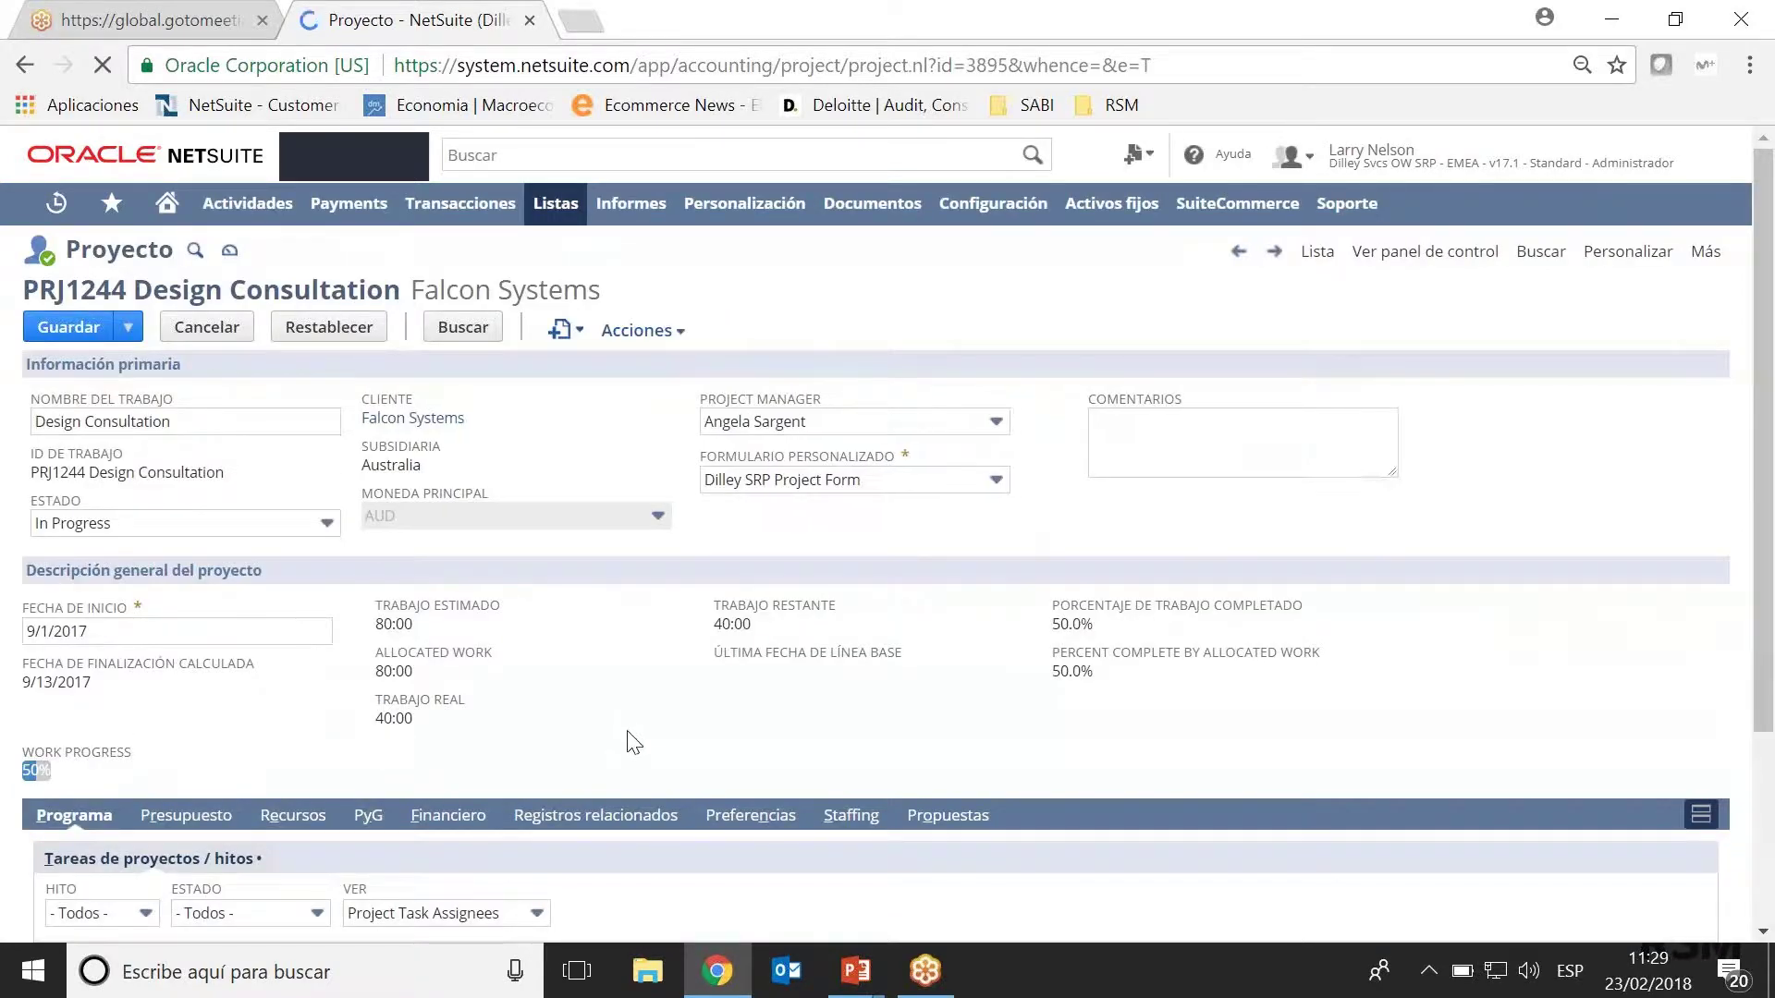
Turn on Mostrar líneas calculadas in the project's cost budget (Presupuesto de costes).
scroll(628, 731, "down", 2)
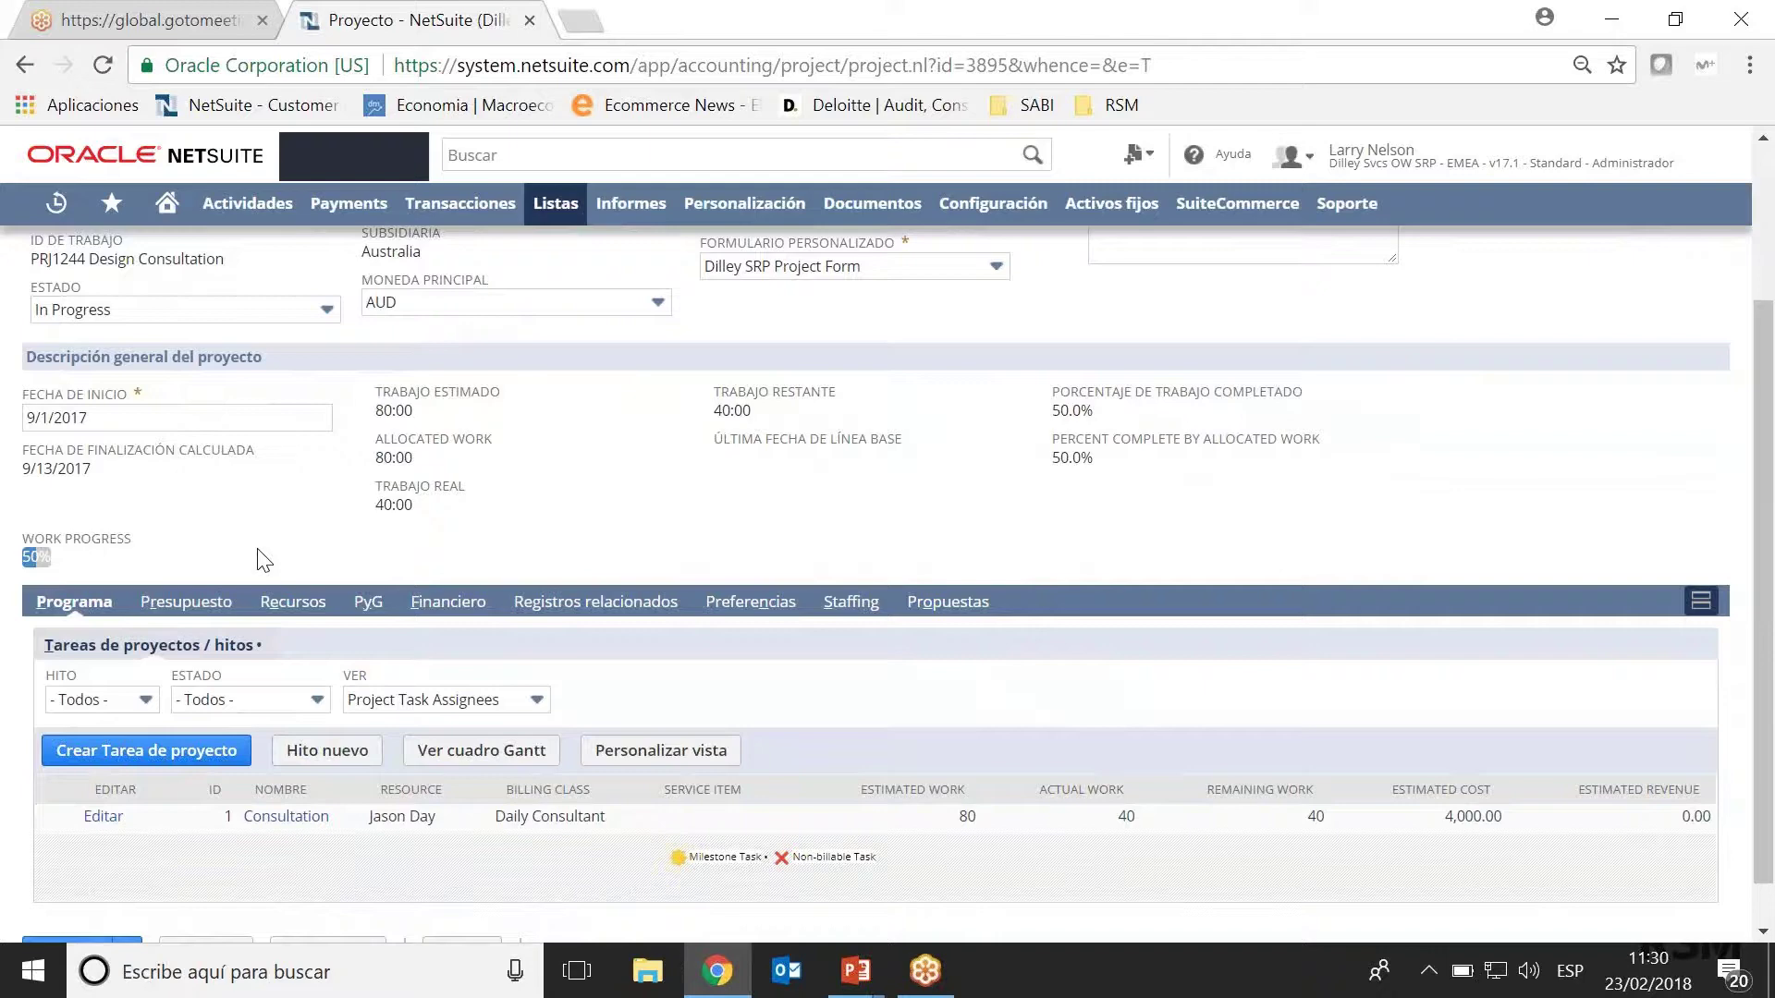
left_click(224, 605)
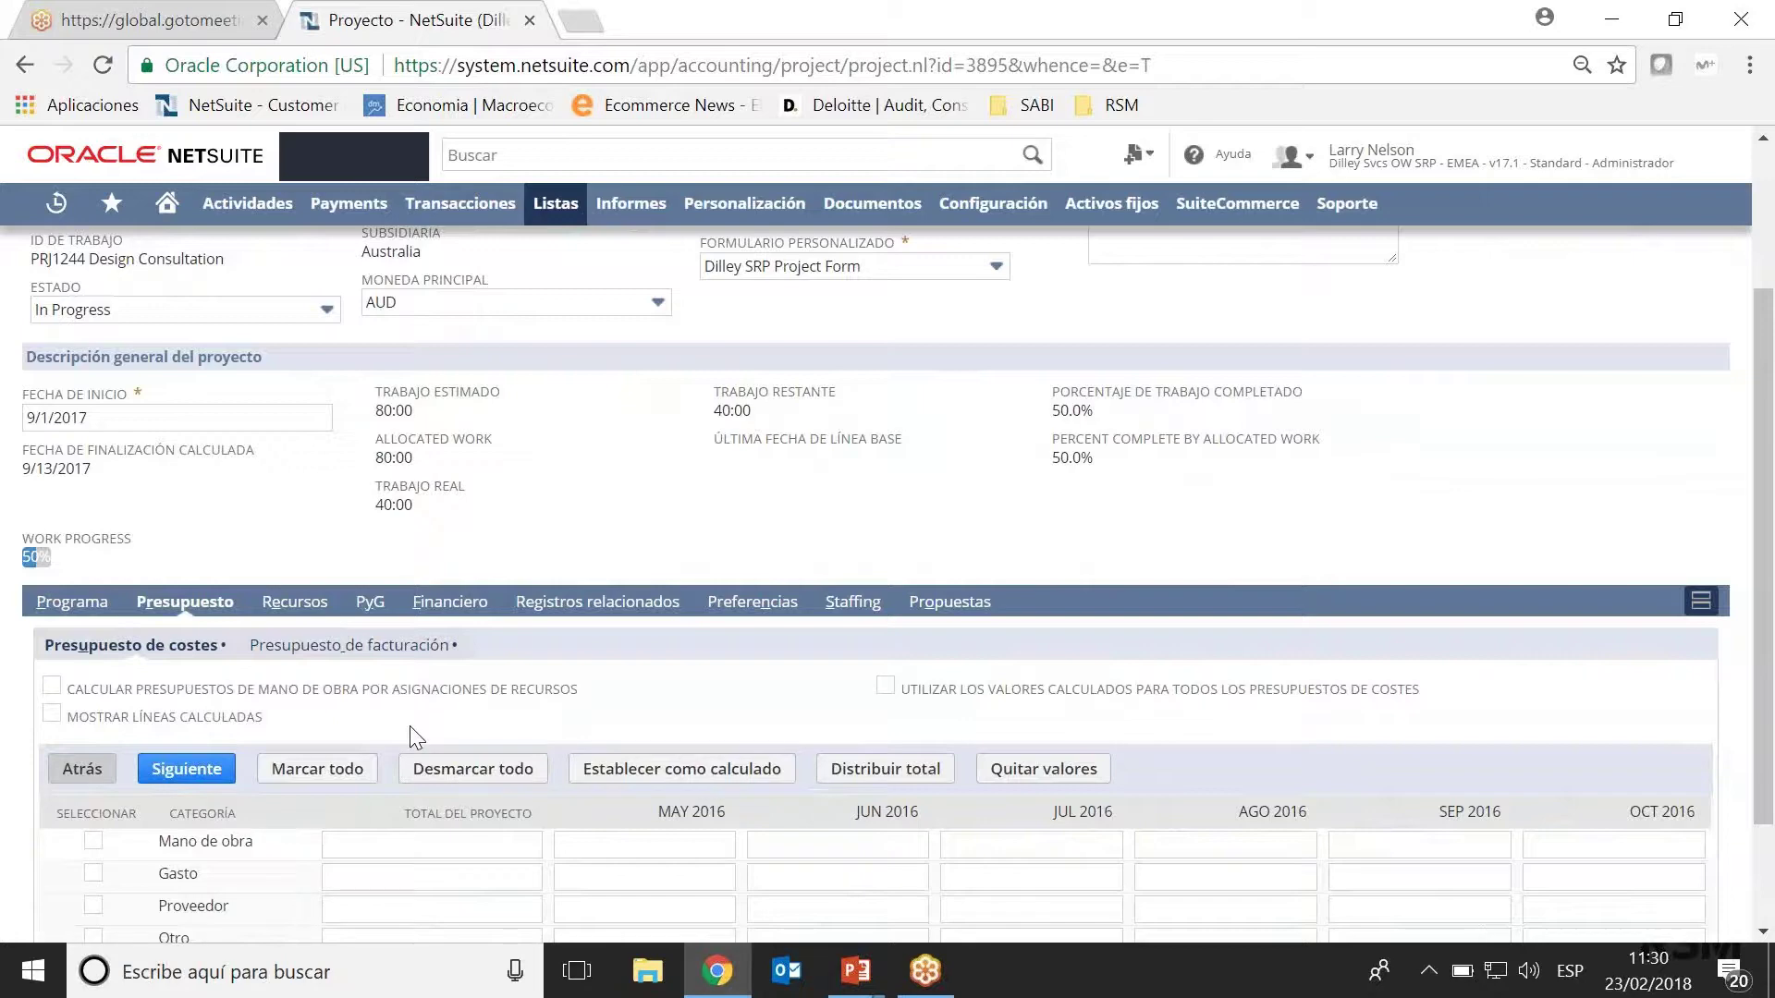
scroll(408, 725, "down", 3)
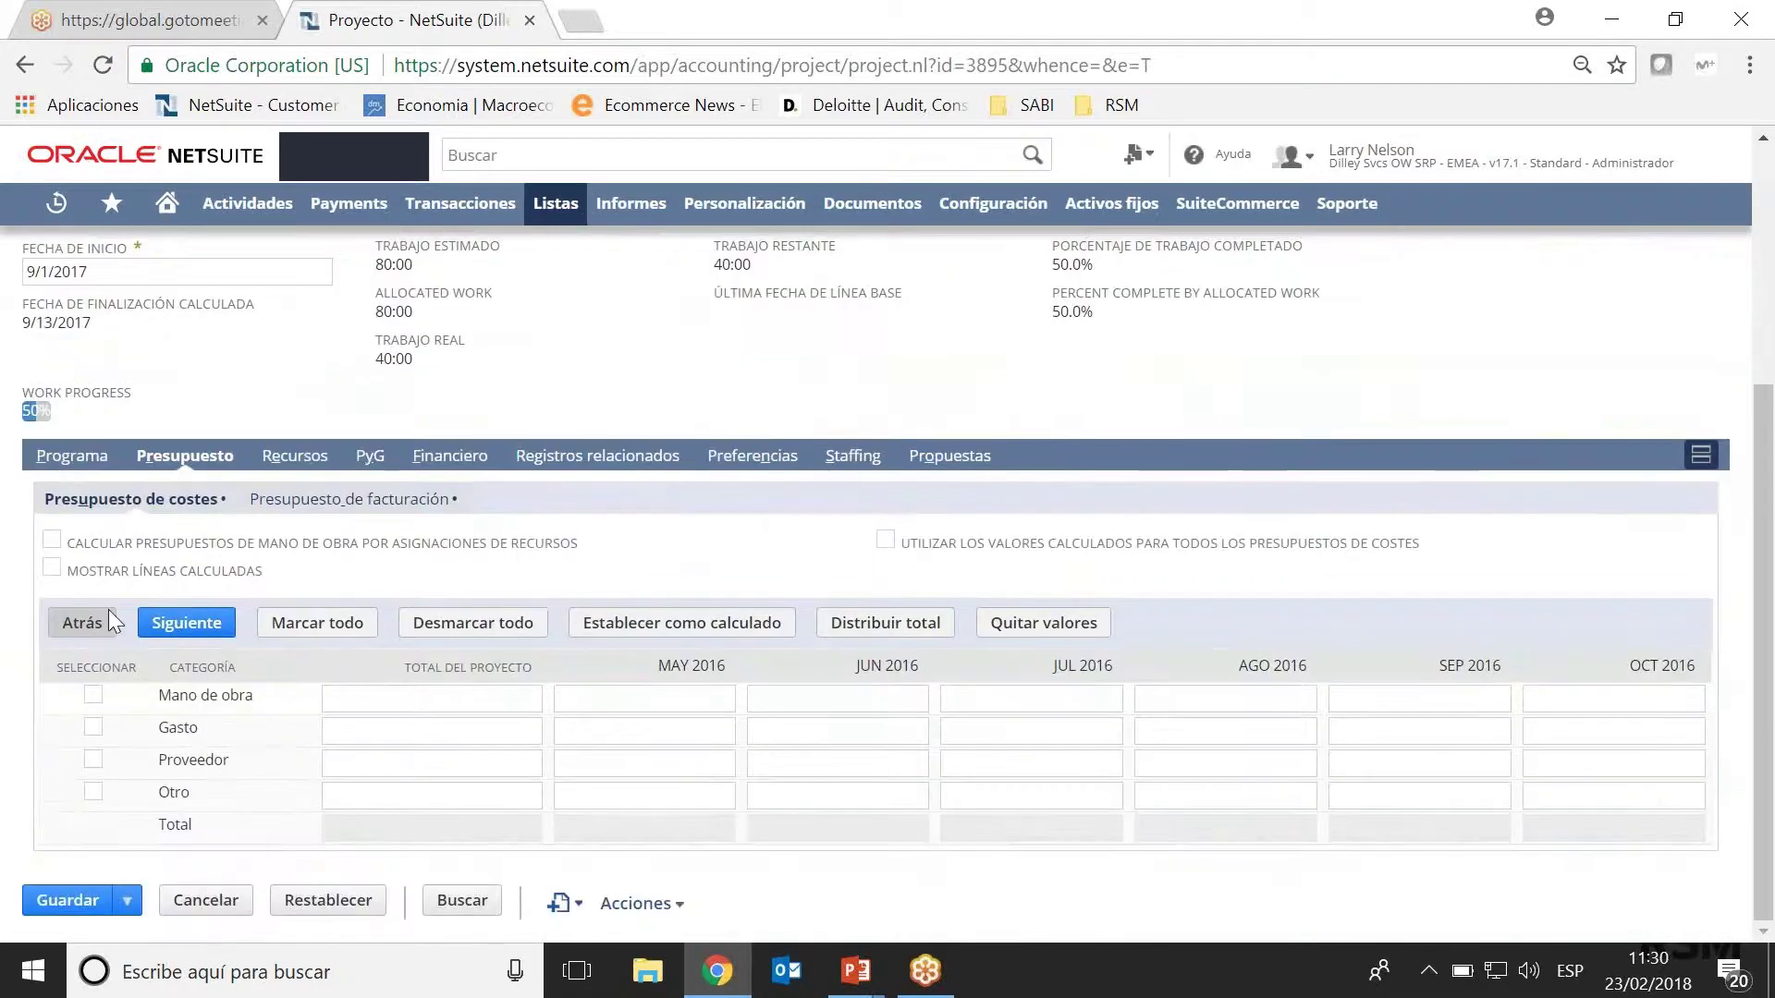
left_click(52, 567)
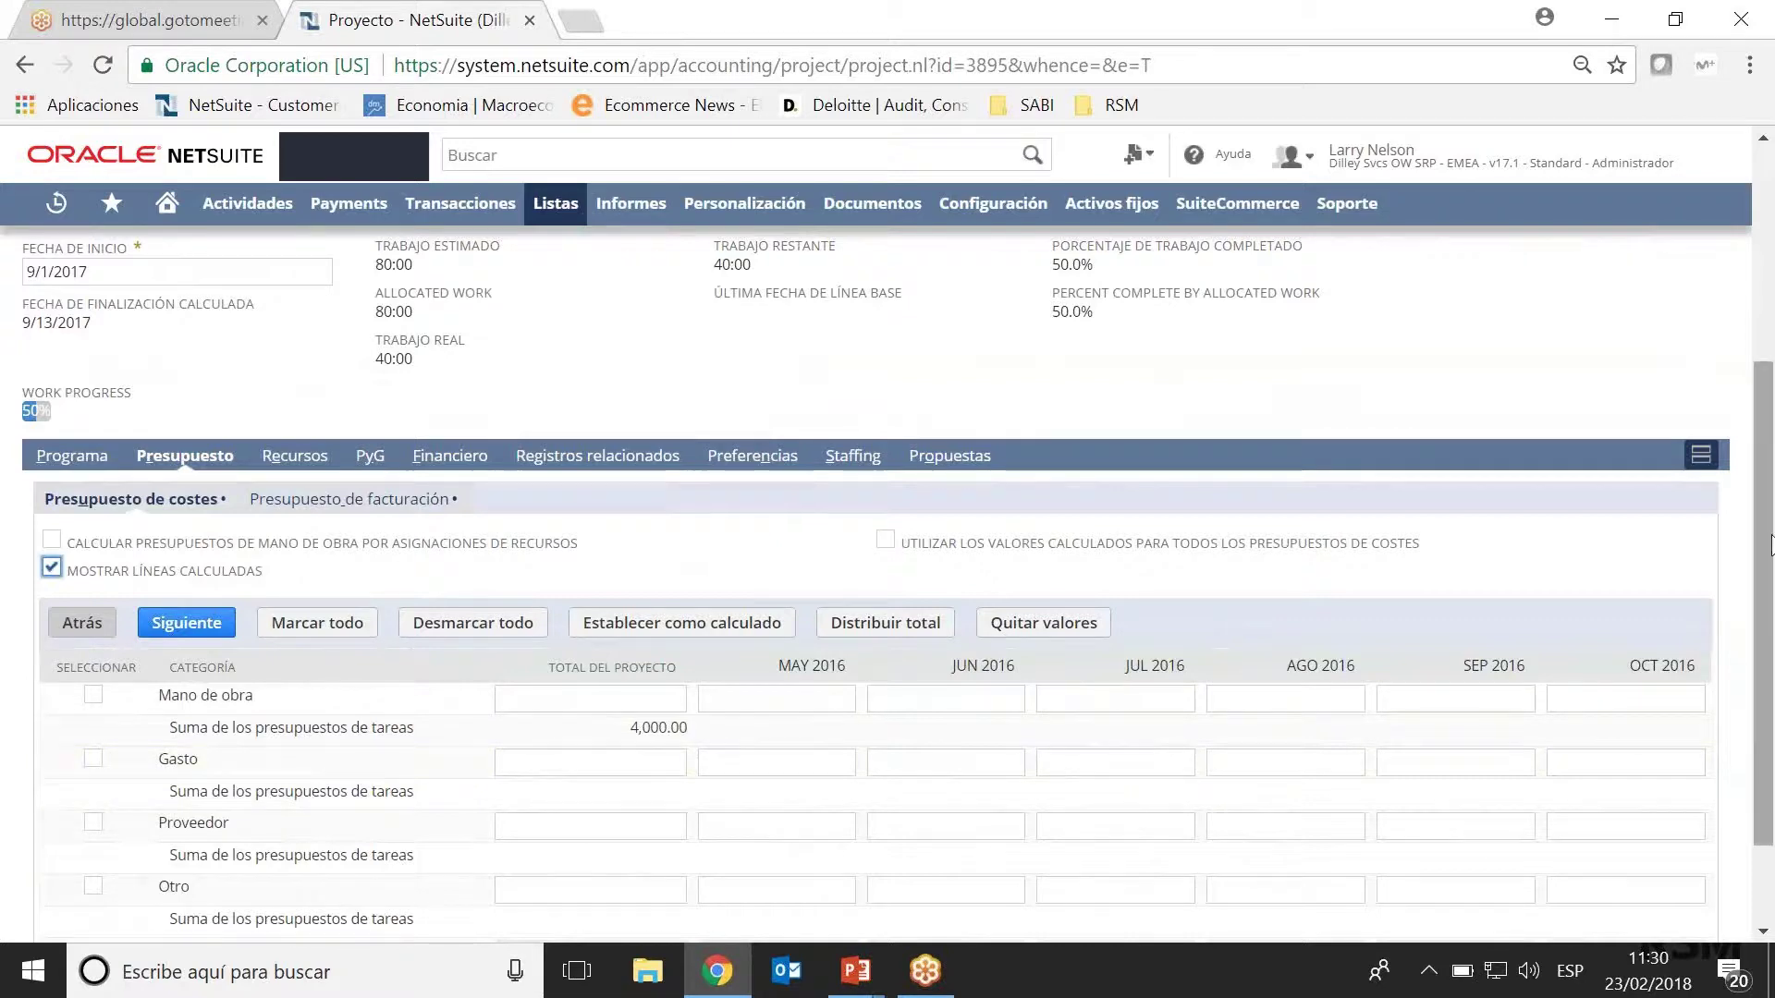
scroll(793, 785, "down", 2)
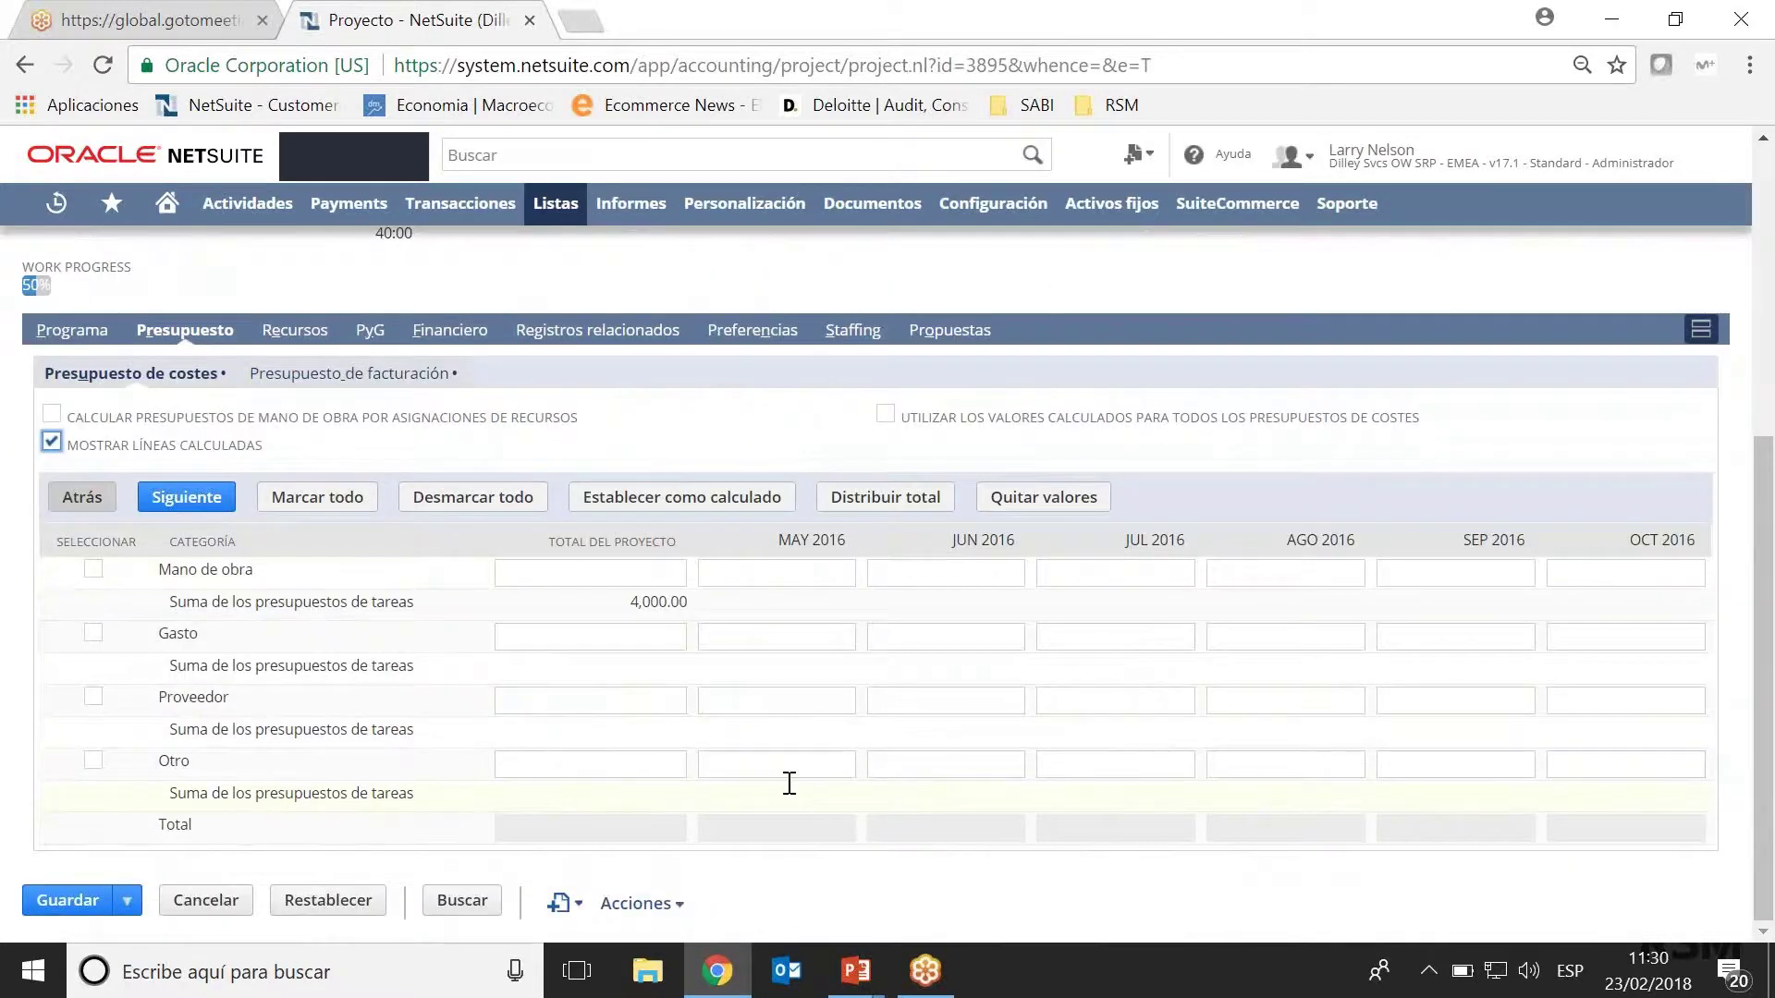
Turn on Mostrar líneas calculadas in the project's billing budget (Presupuesto de facturación).
left_click(319, 375)
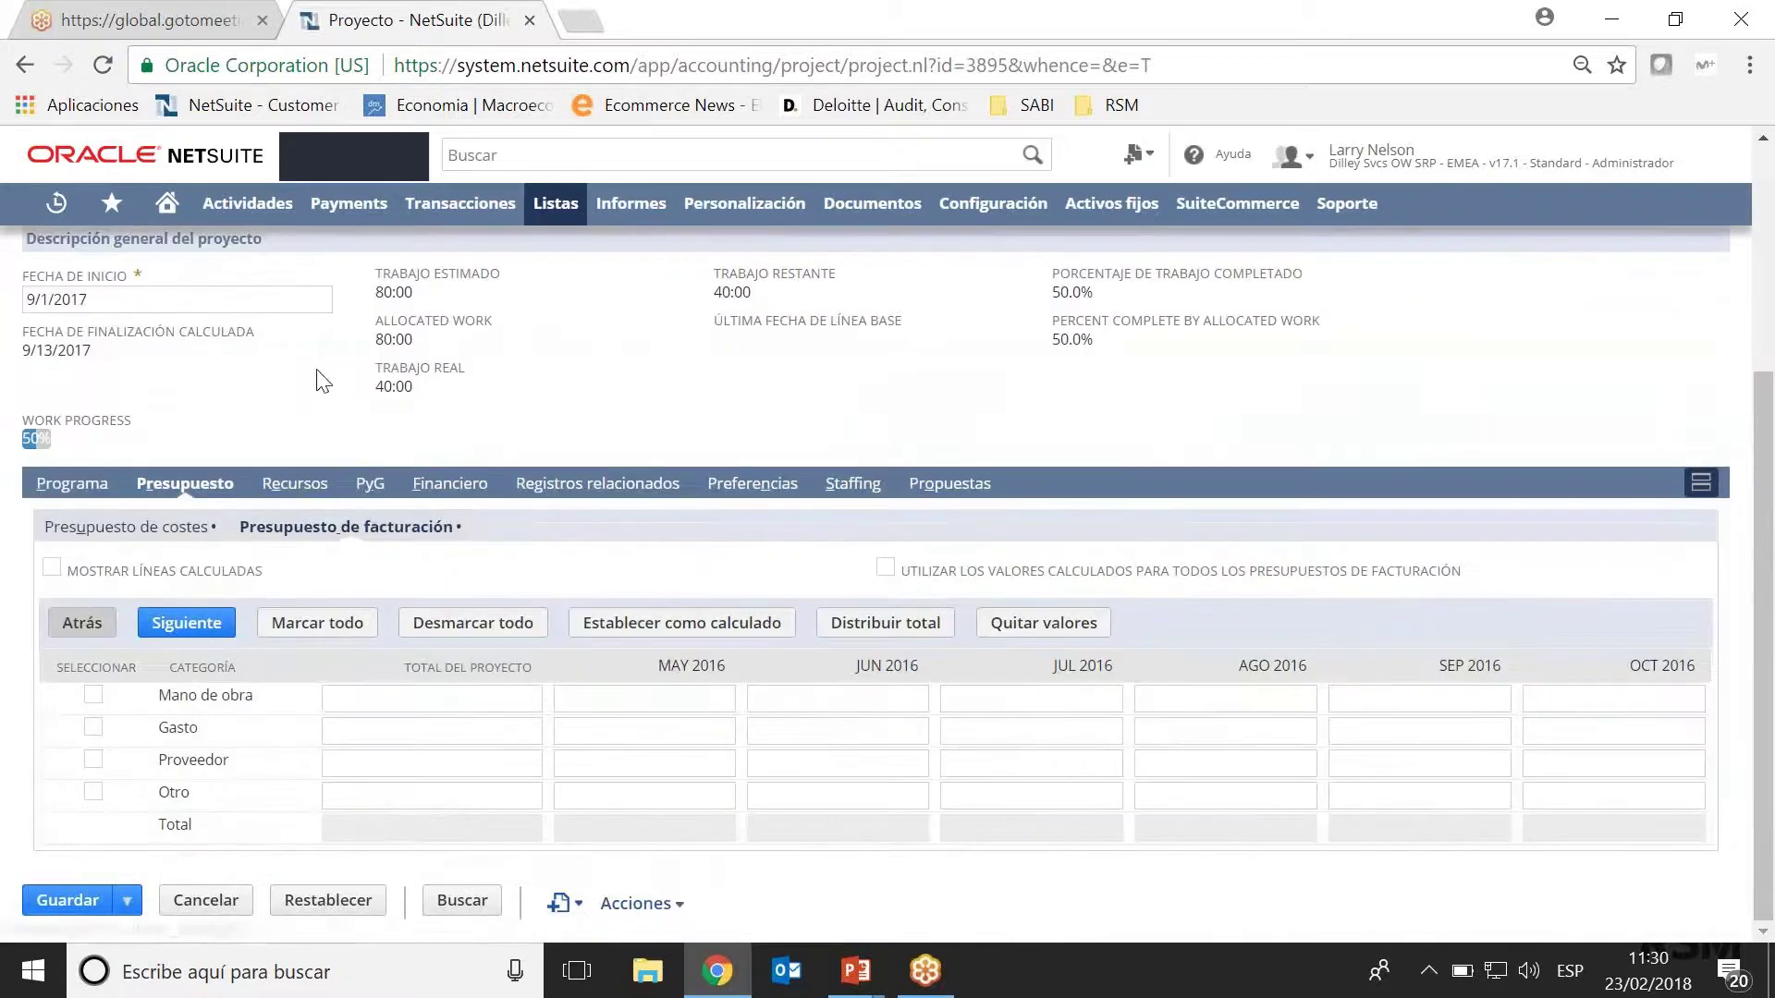
left_click(51, 568)
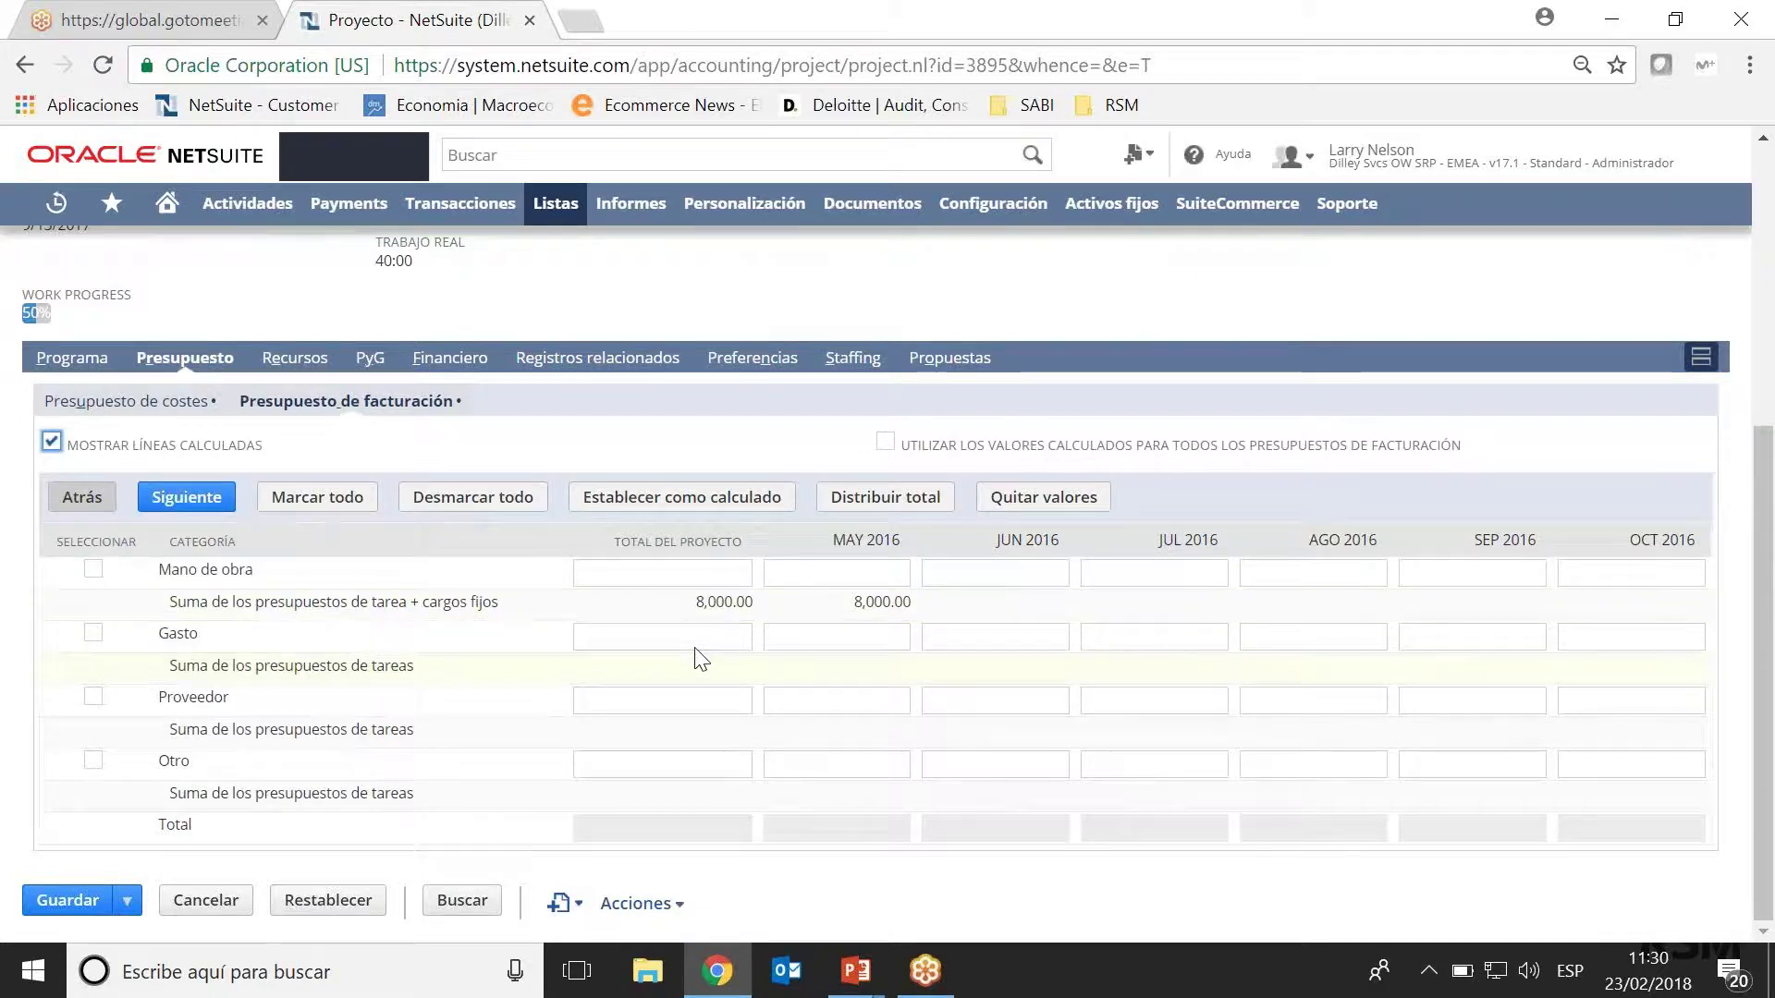
Review the project's resource details and the record of its existing resource assignment (Asignación de recursos), then close that record.
left_click(314, 363)
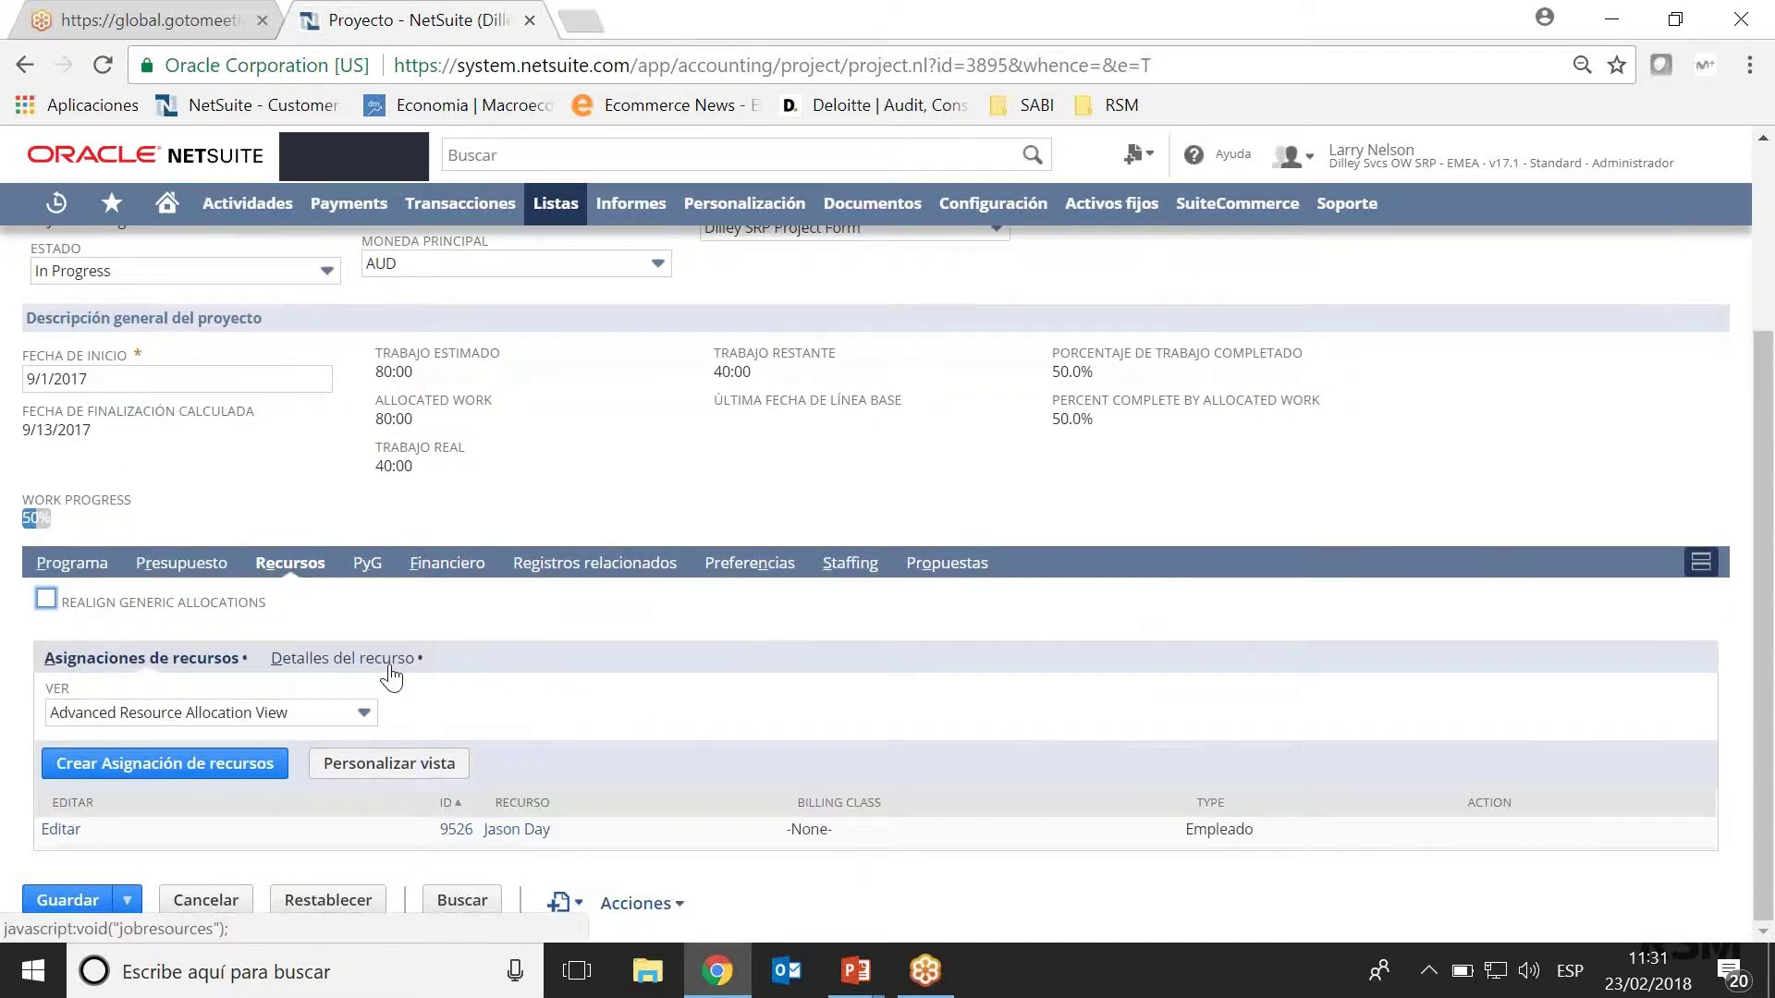
left_click(342, 658)
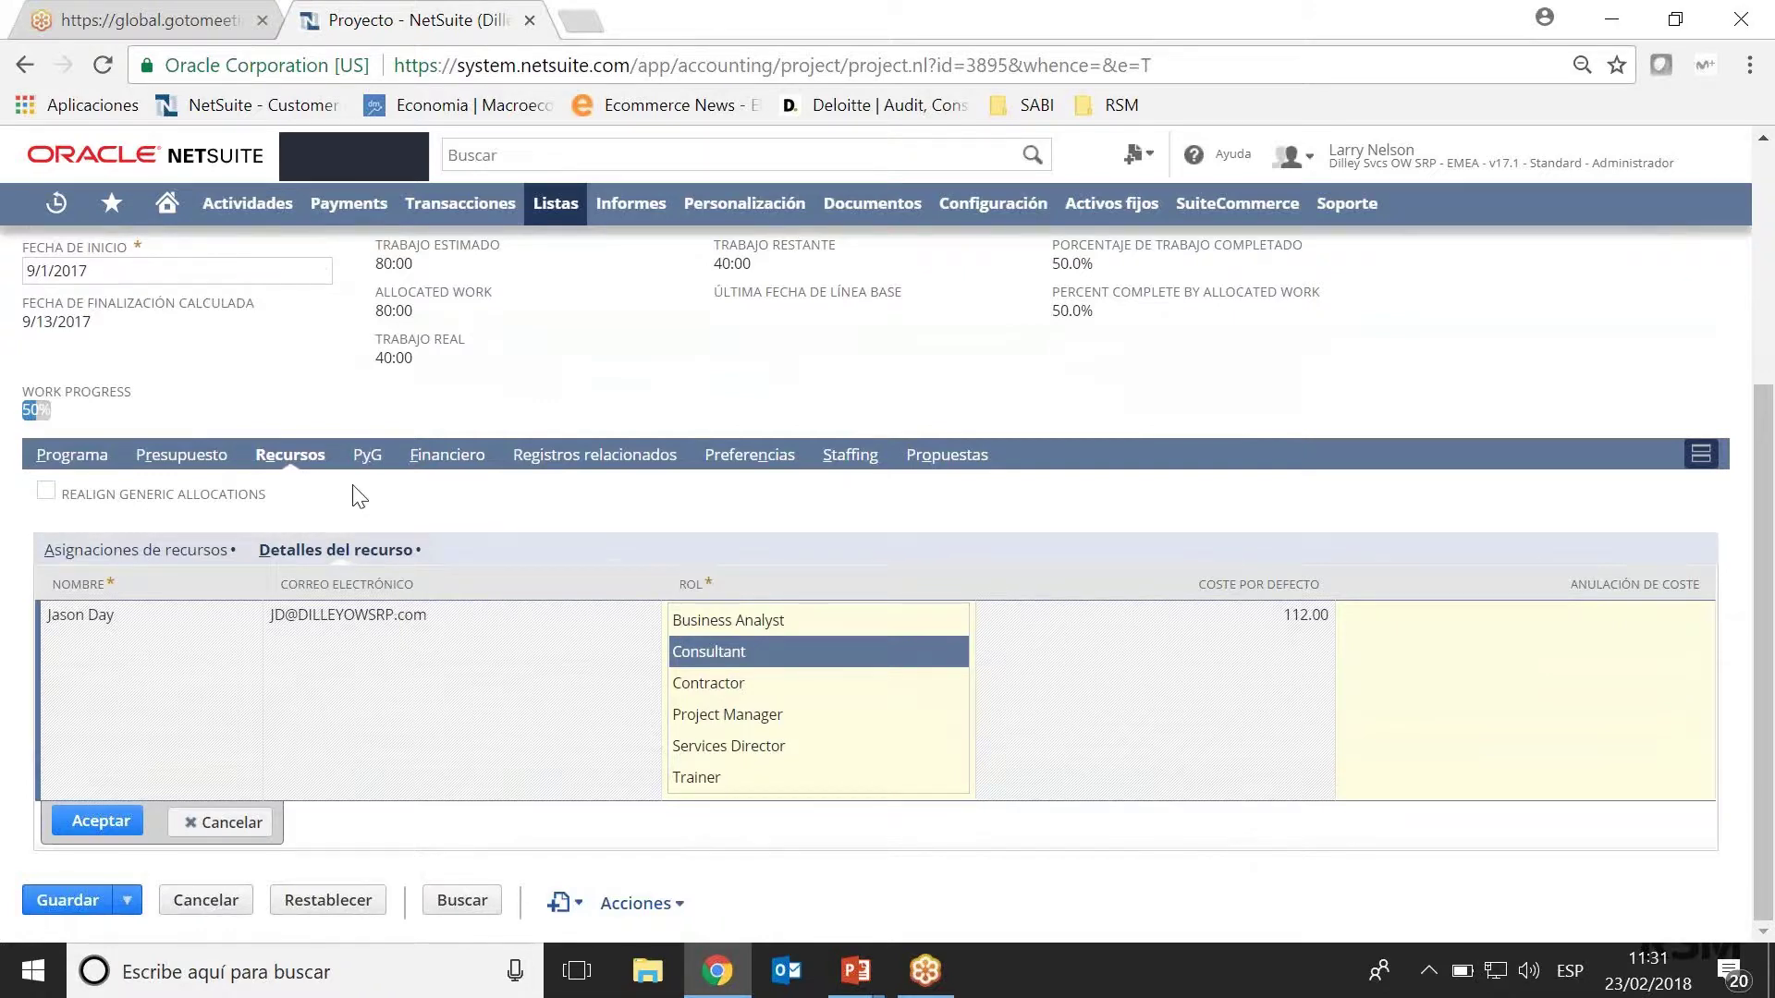
left_click(203, 562)
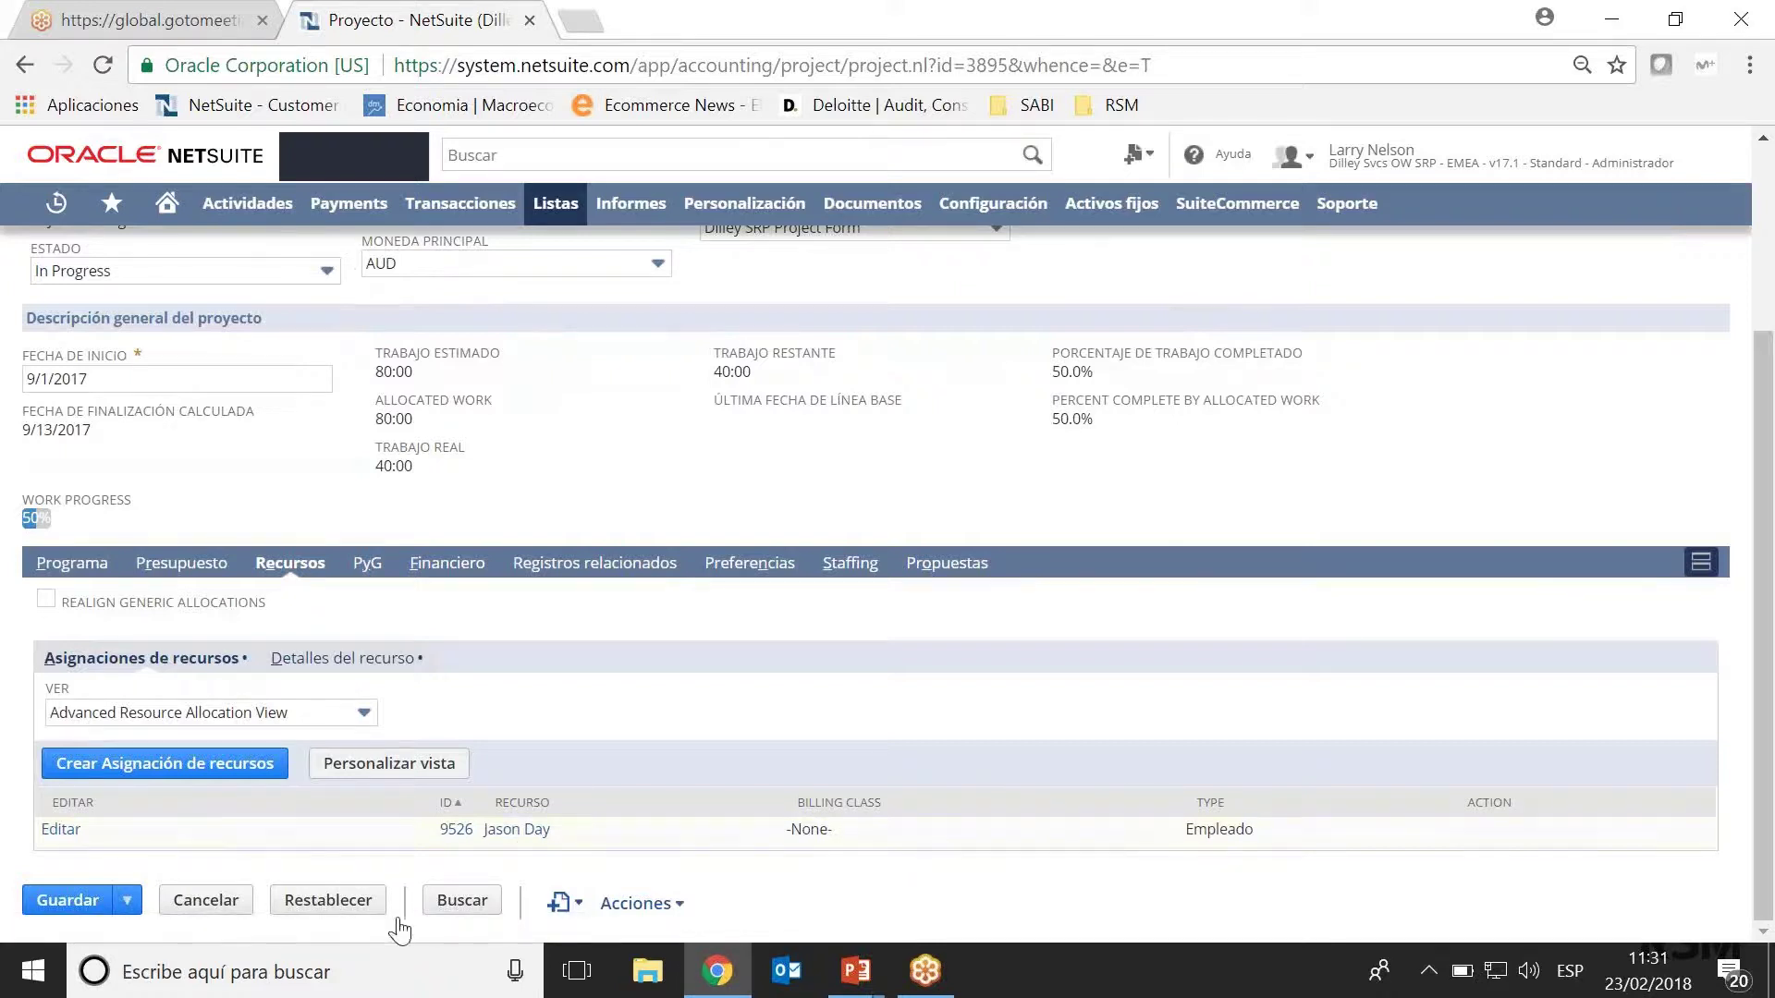
left_click(61, 829)
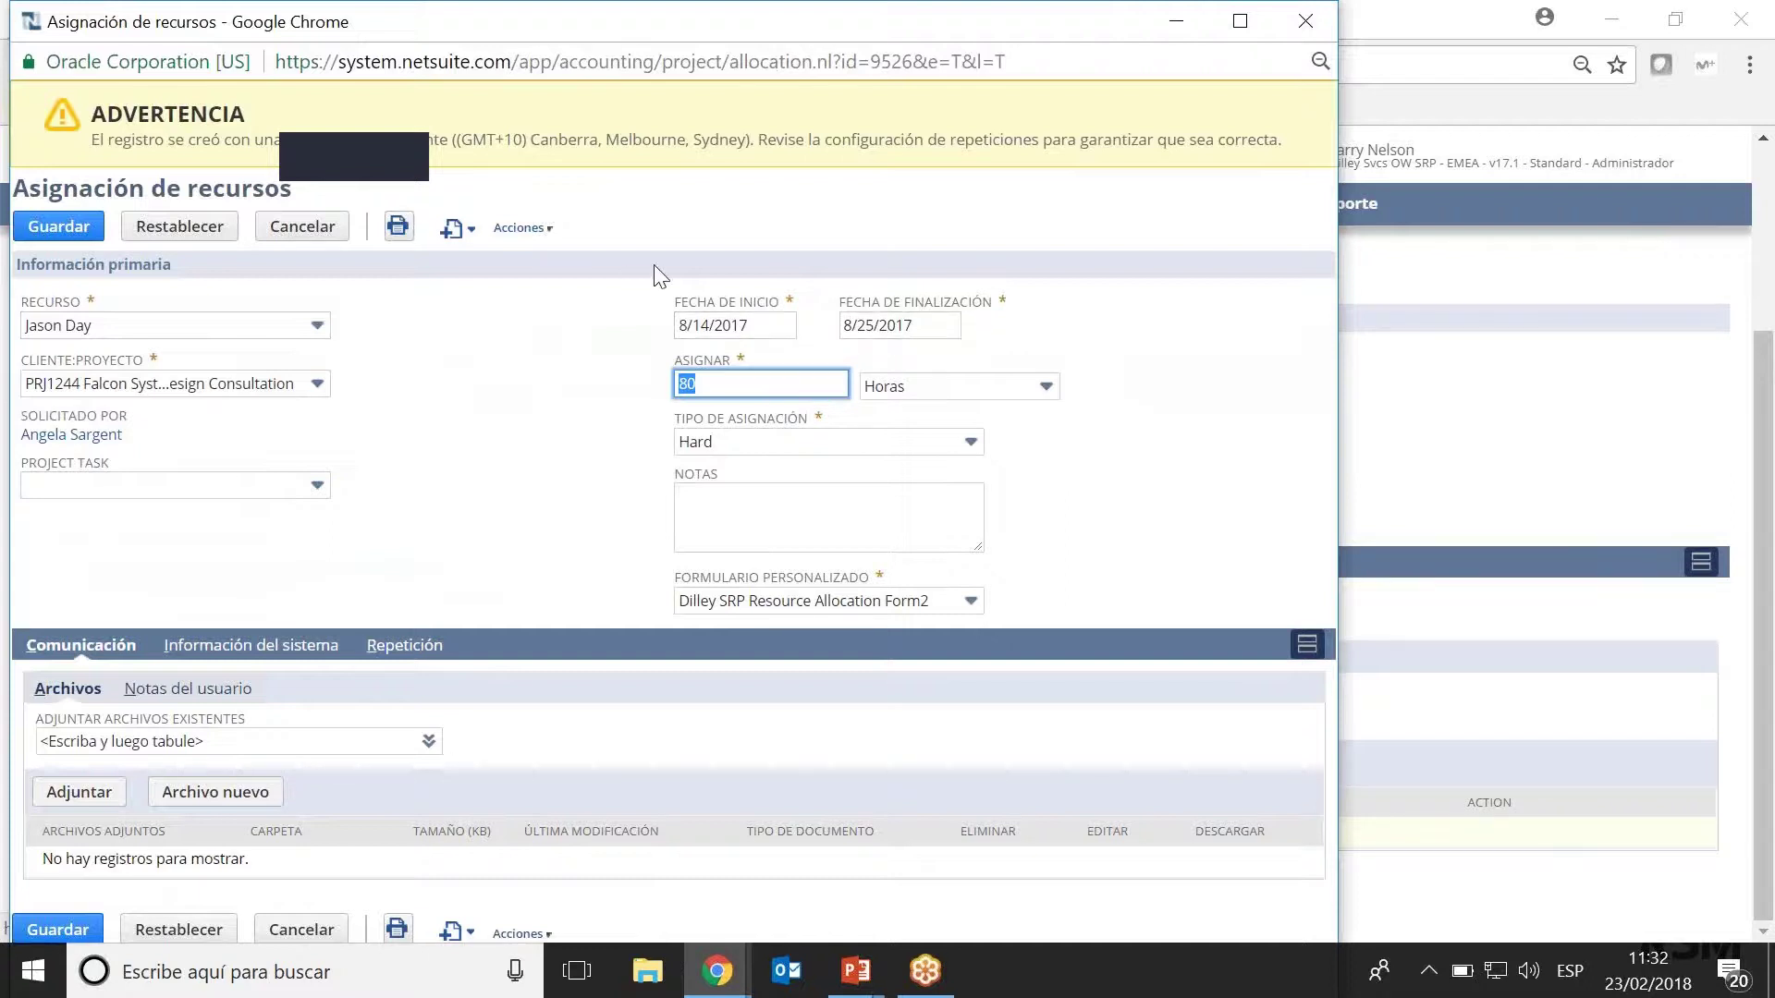
left_click(1312, 24)
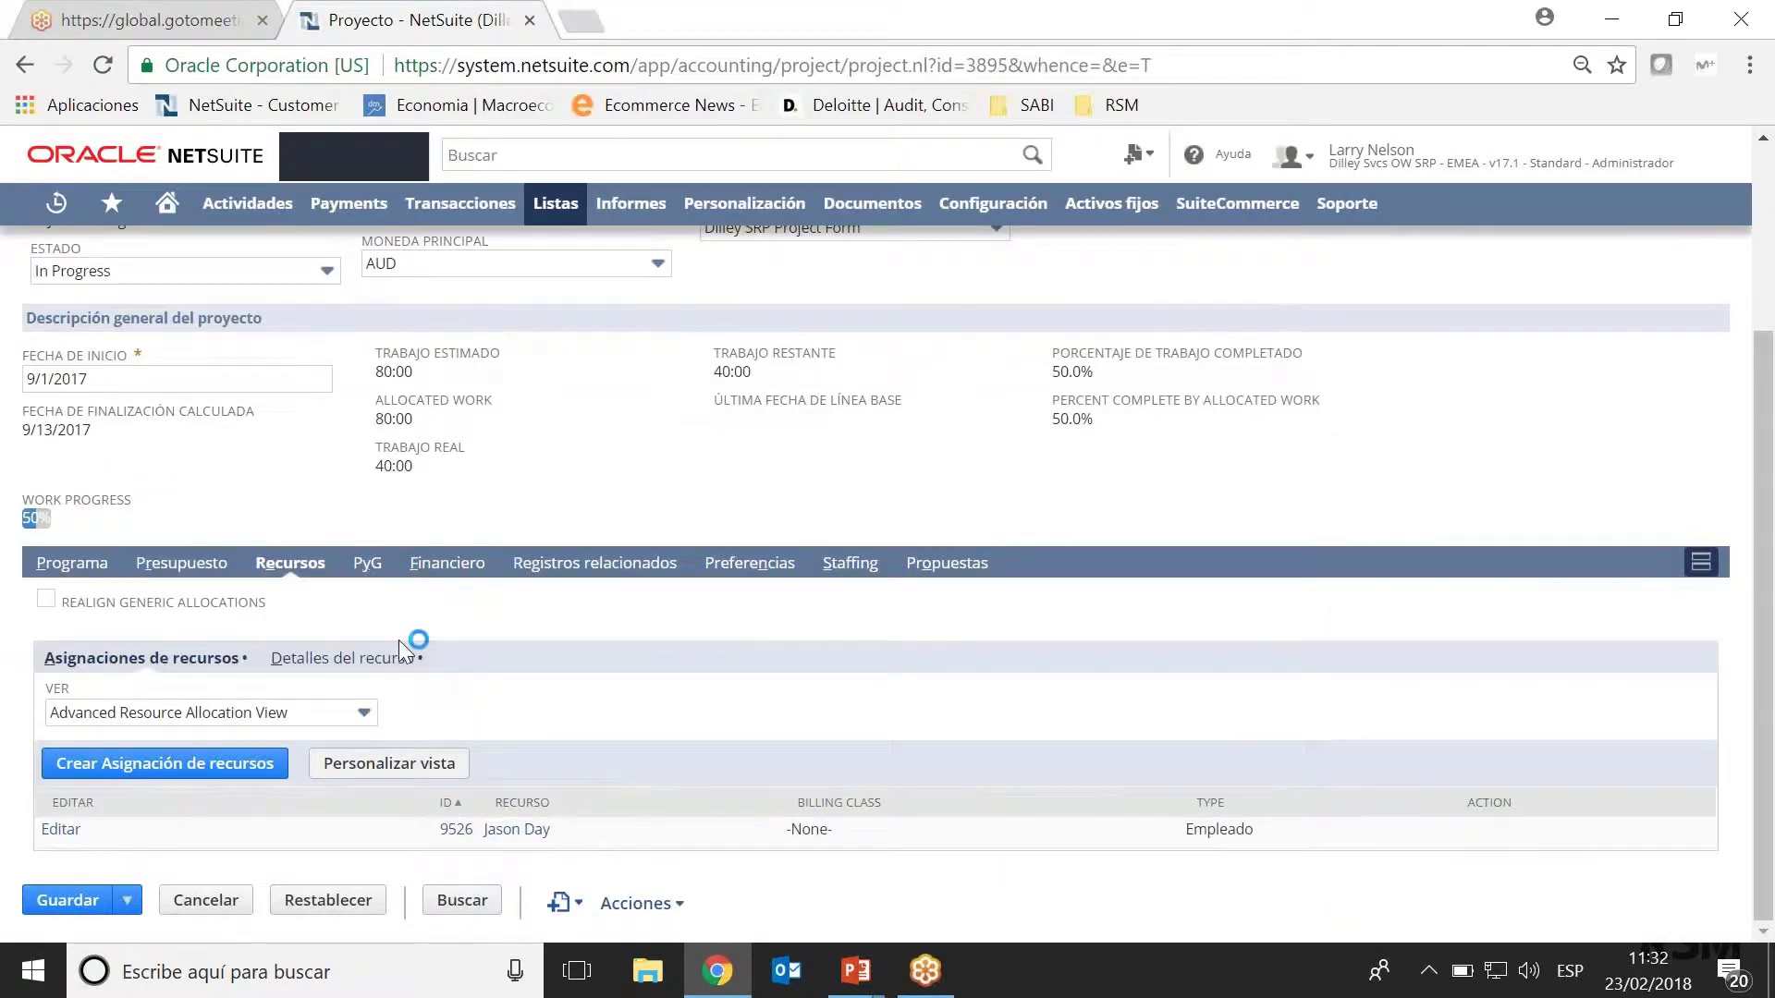
Review the project's estimated gross margin in PyG and its billing information in Financiero.
left_click(367, 563)
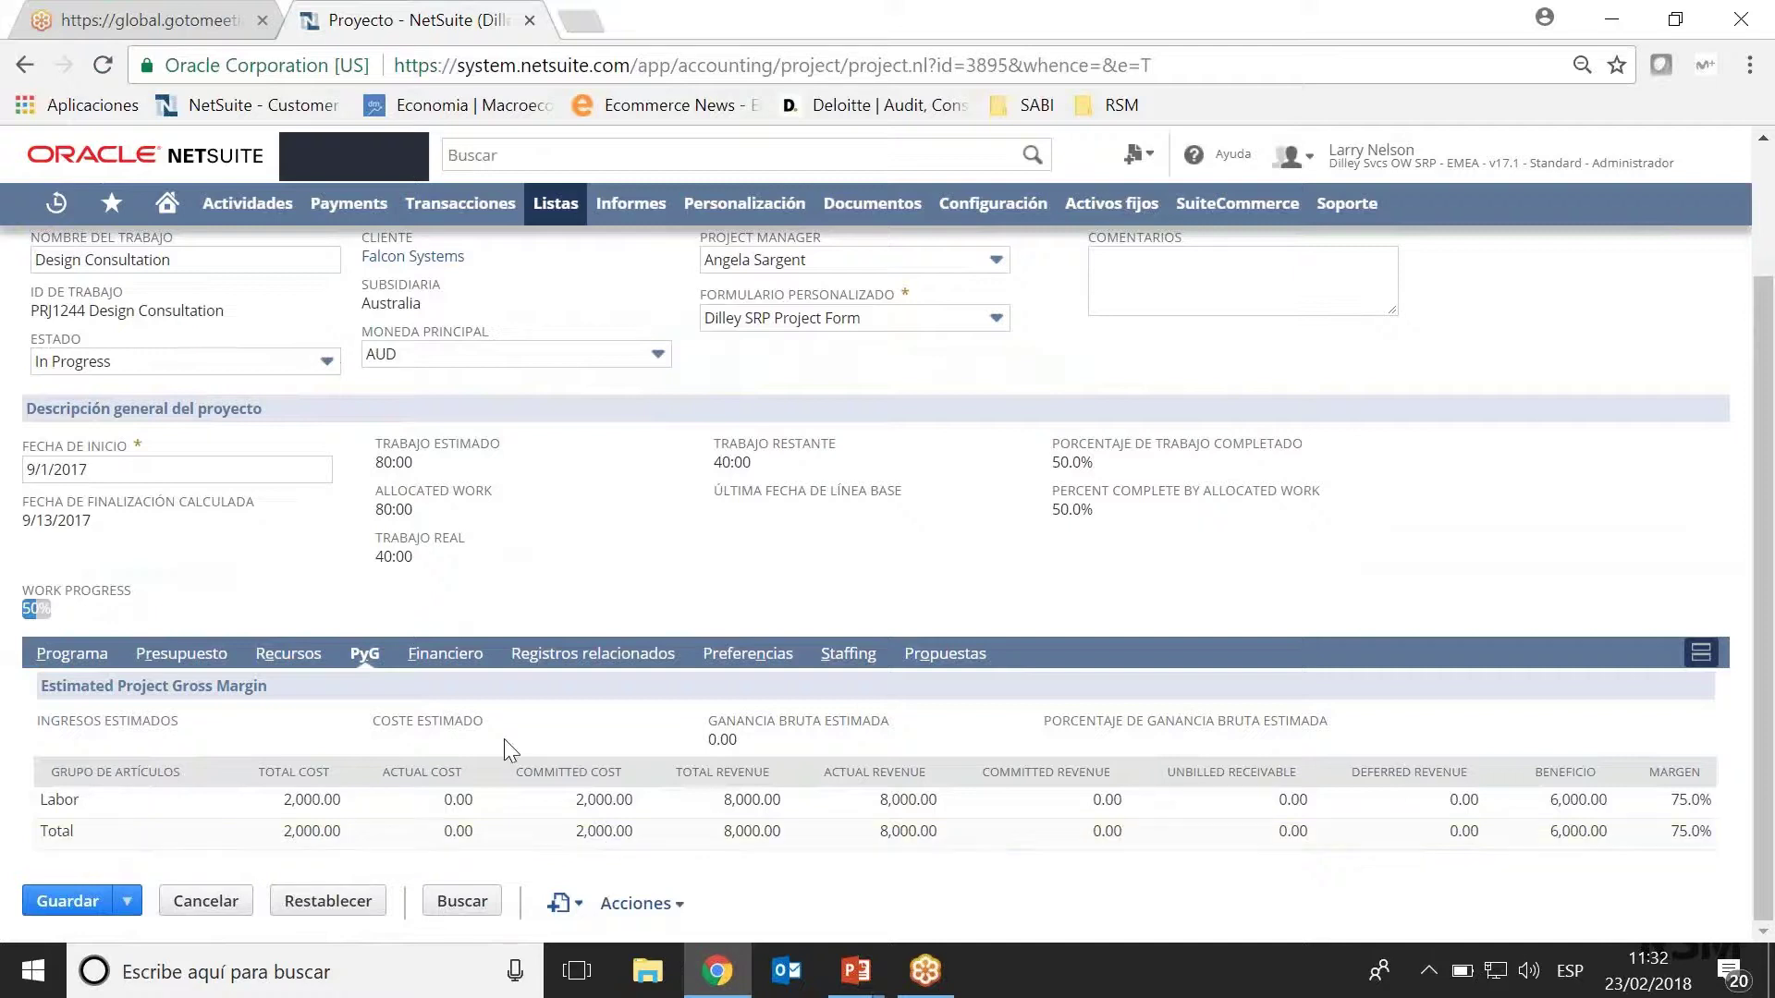
left_click(462, 659)
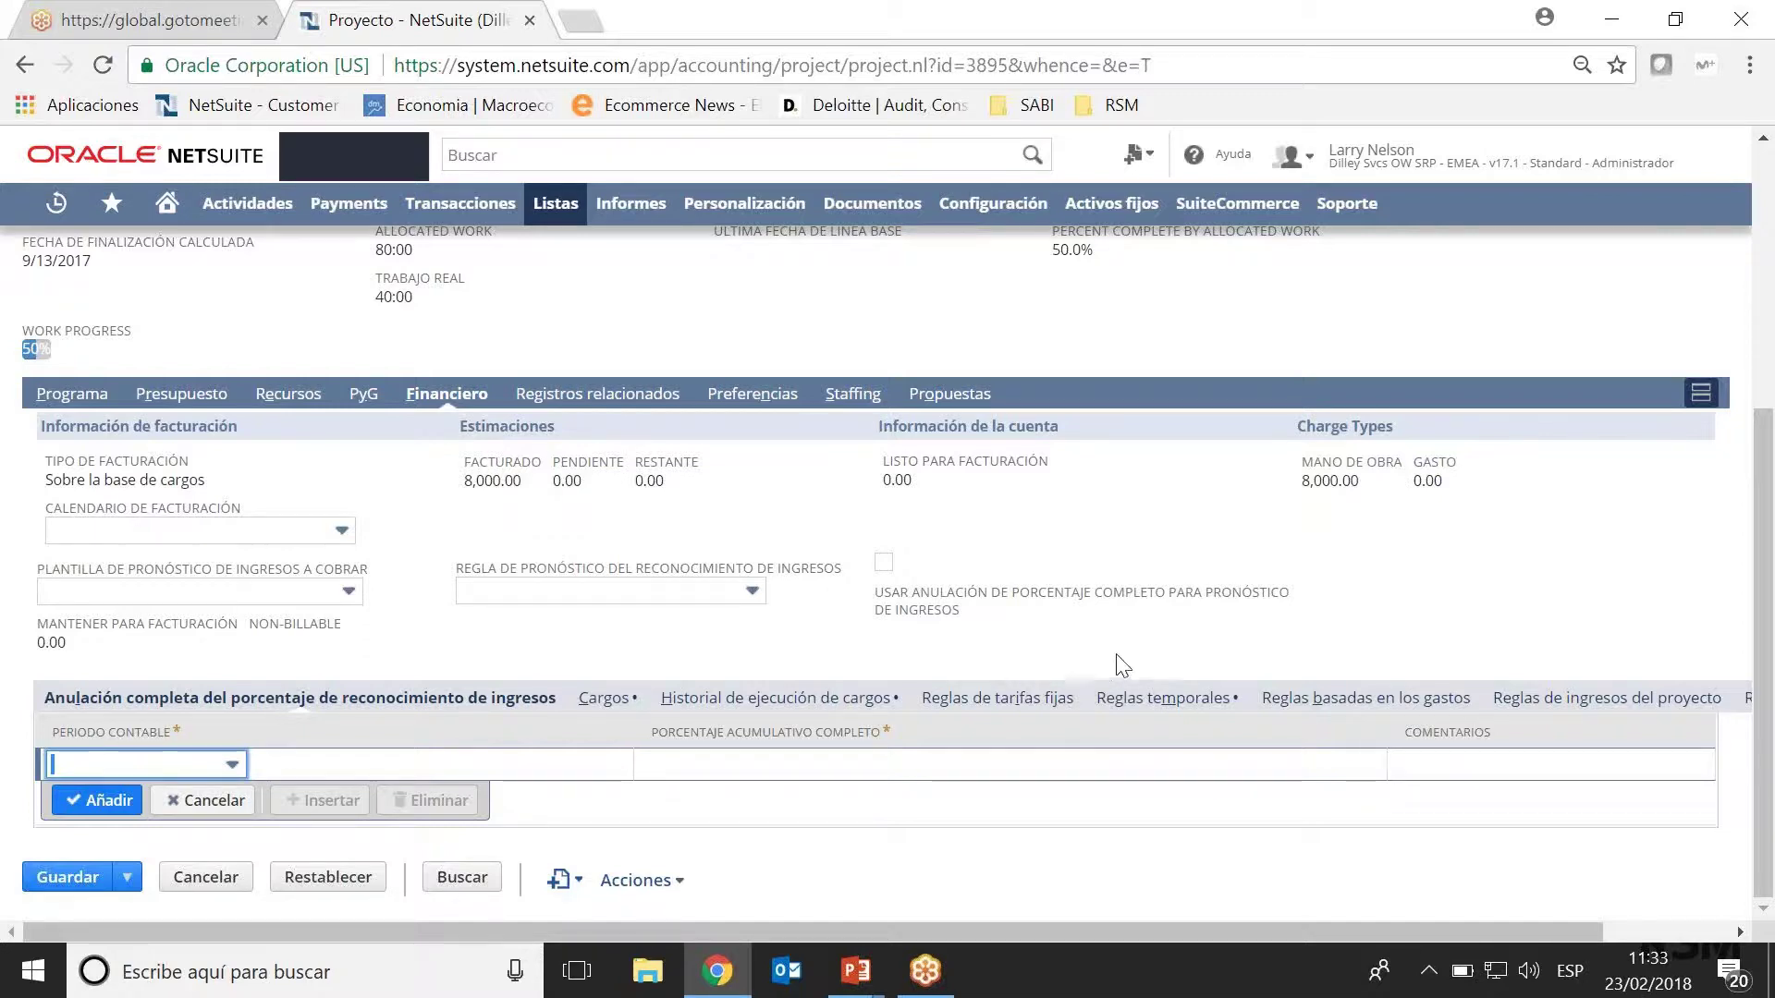
Draft a new fixed date rule under Reglas de tarifas fijas with an Importe of 10,000 and monthly recurrence (Evento mensual).
left_click(1046, 696)
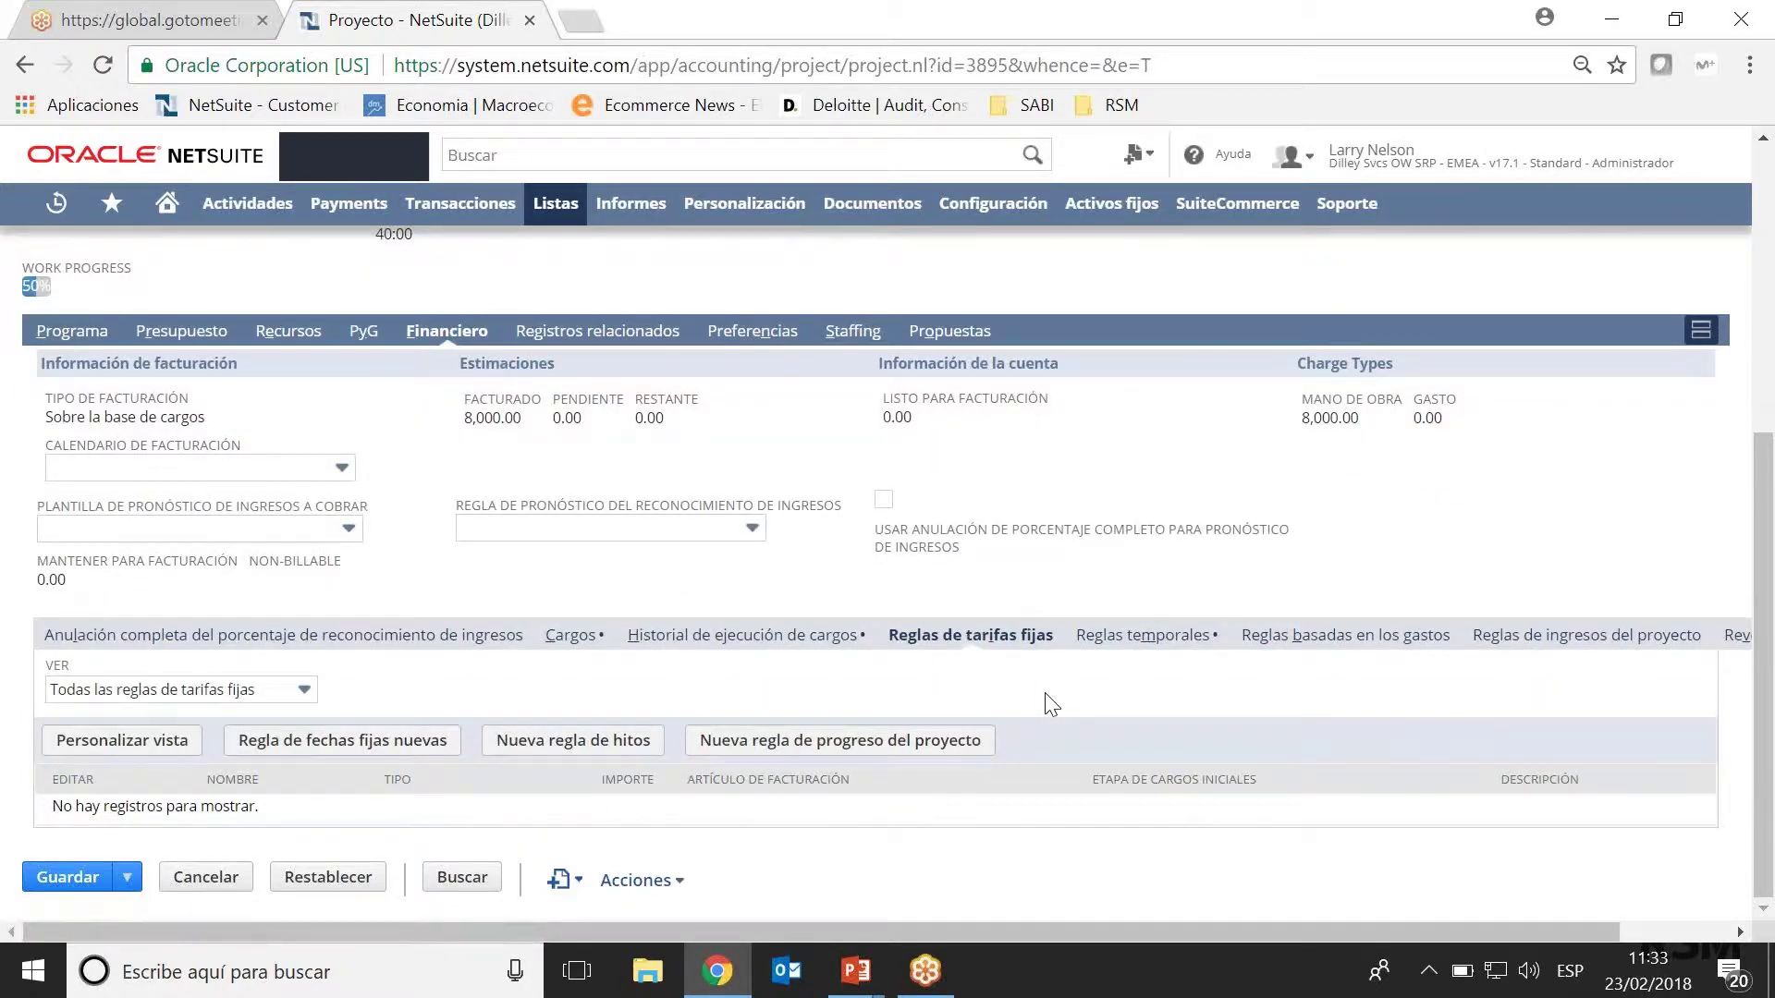
left_click(372, 756)
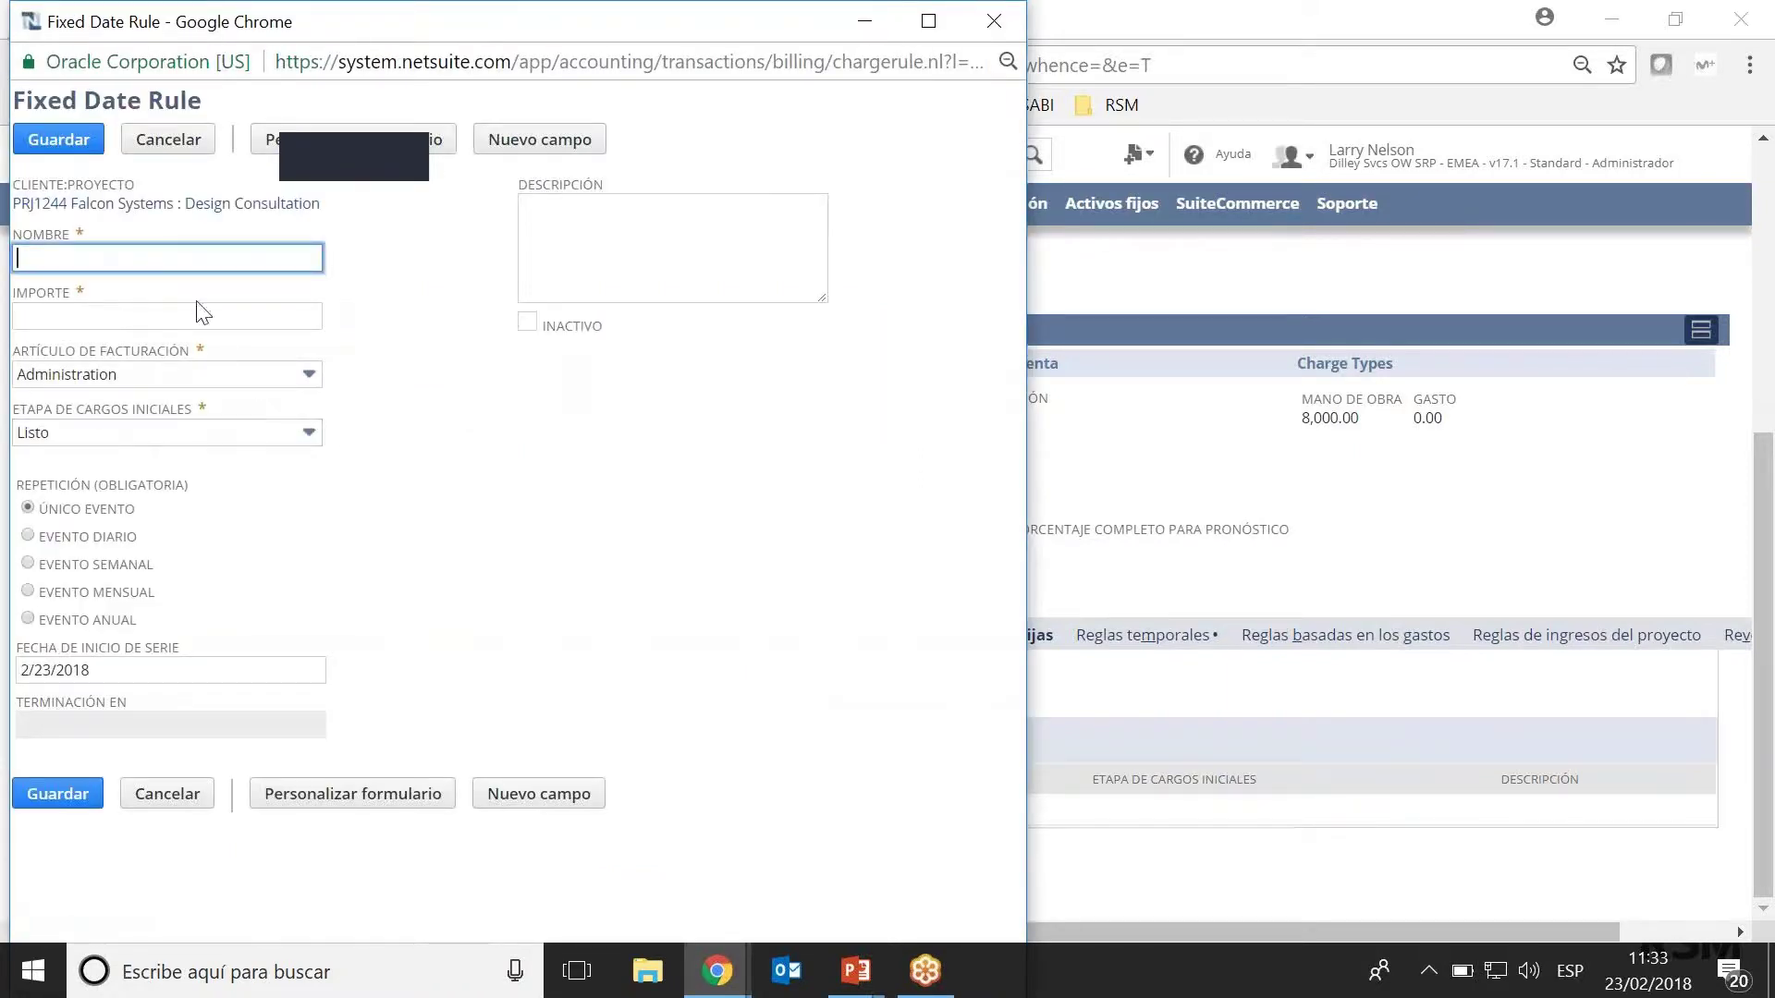
left_click(188, 311)
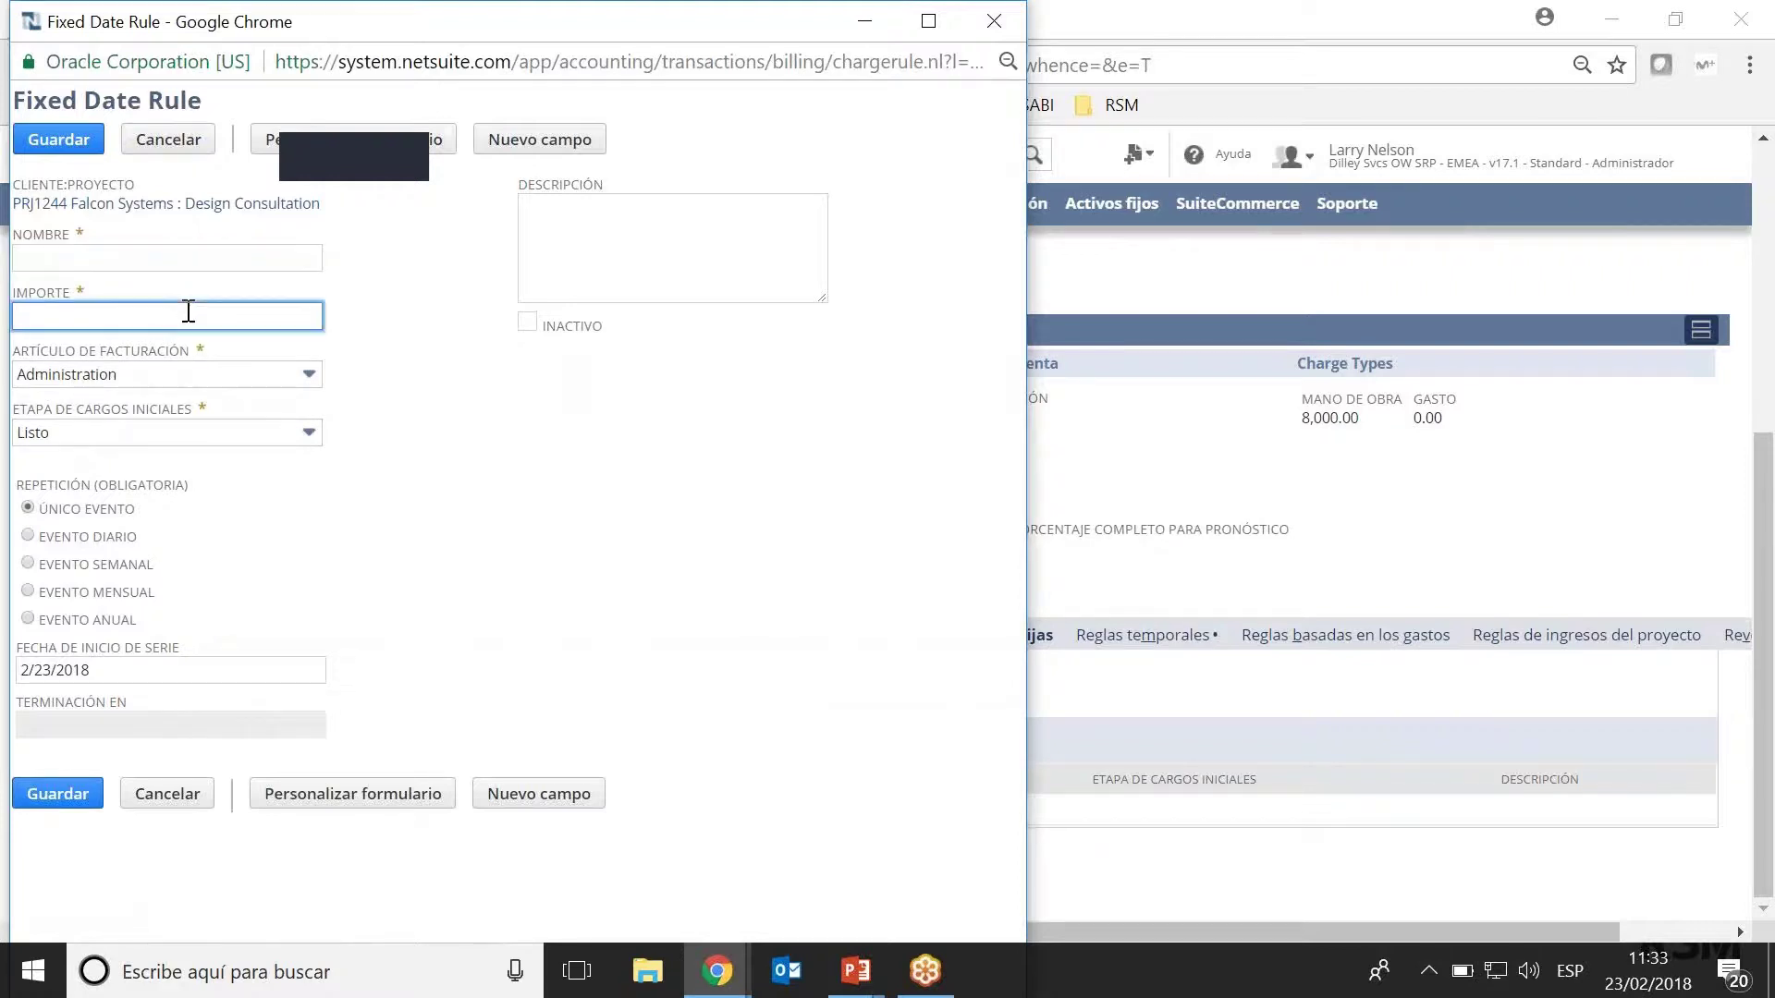
type("10000")
left_click(128, 521)
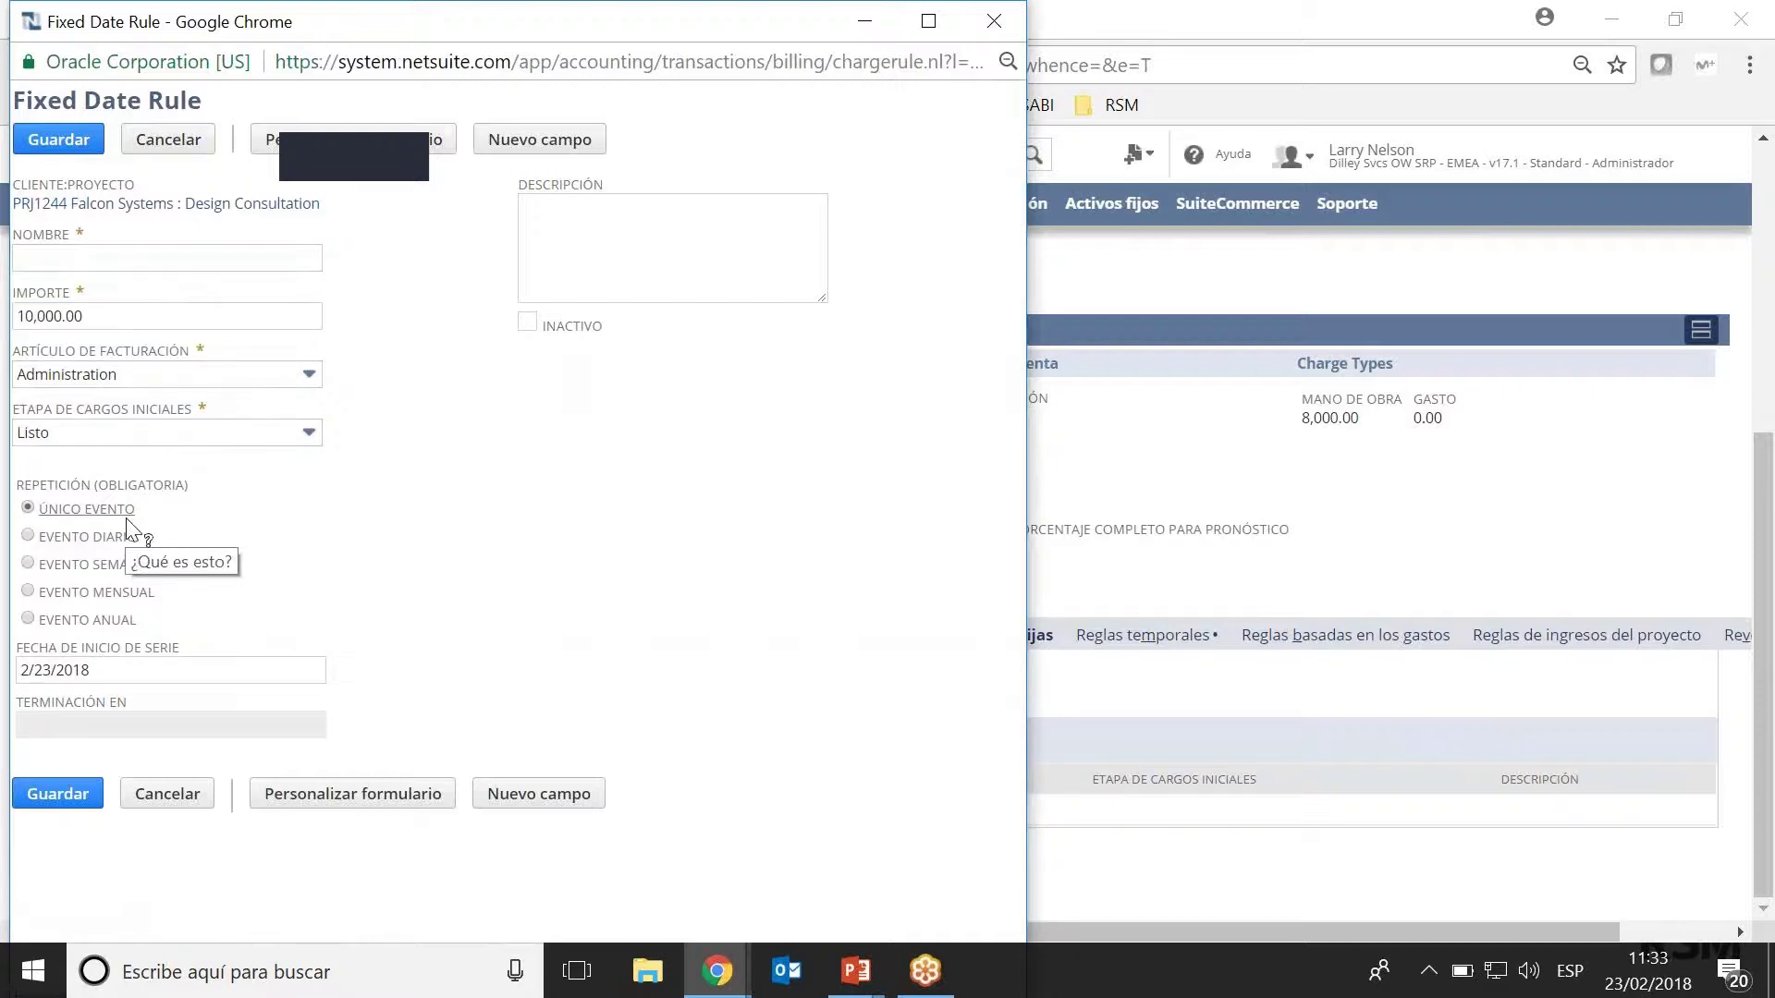
left_click(27, 592)
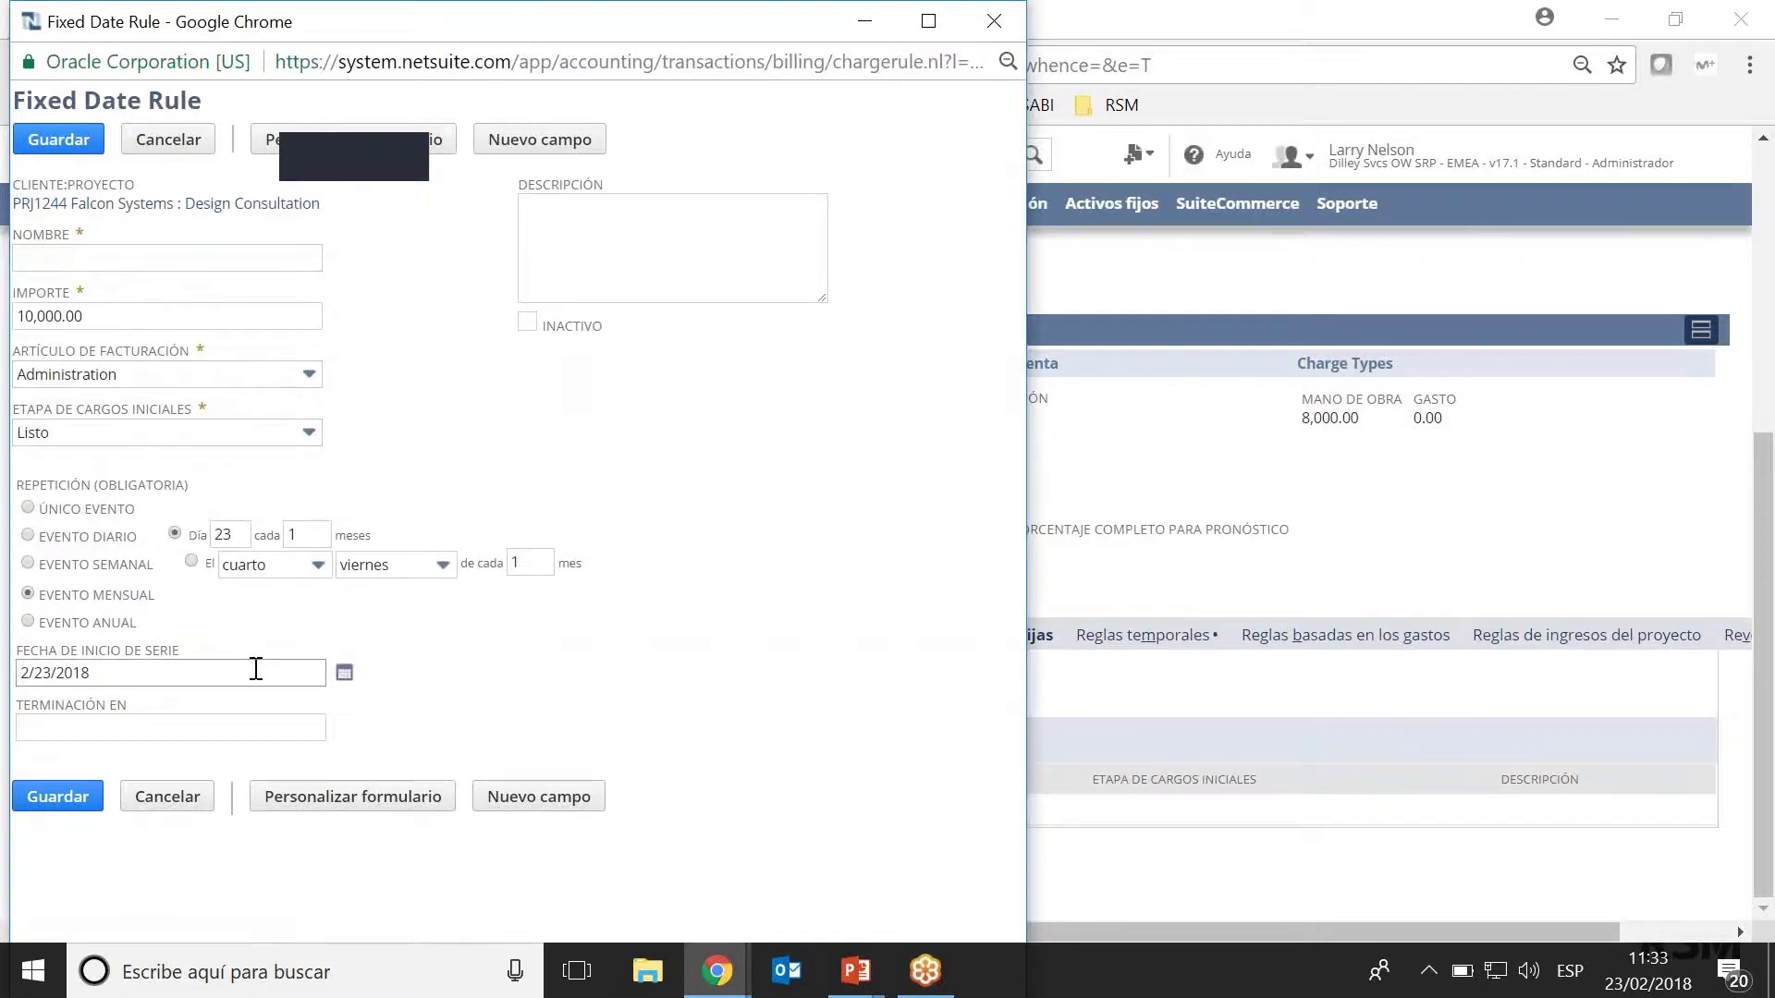
Set the fixed date rule's end date (Terminación en) to 12/31/2018 and close the rule without saving it.
left_click(344, 728)
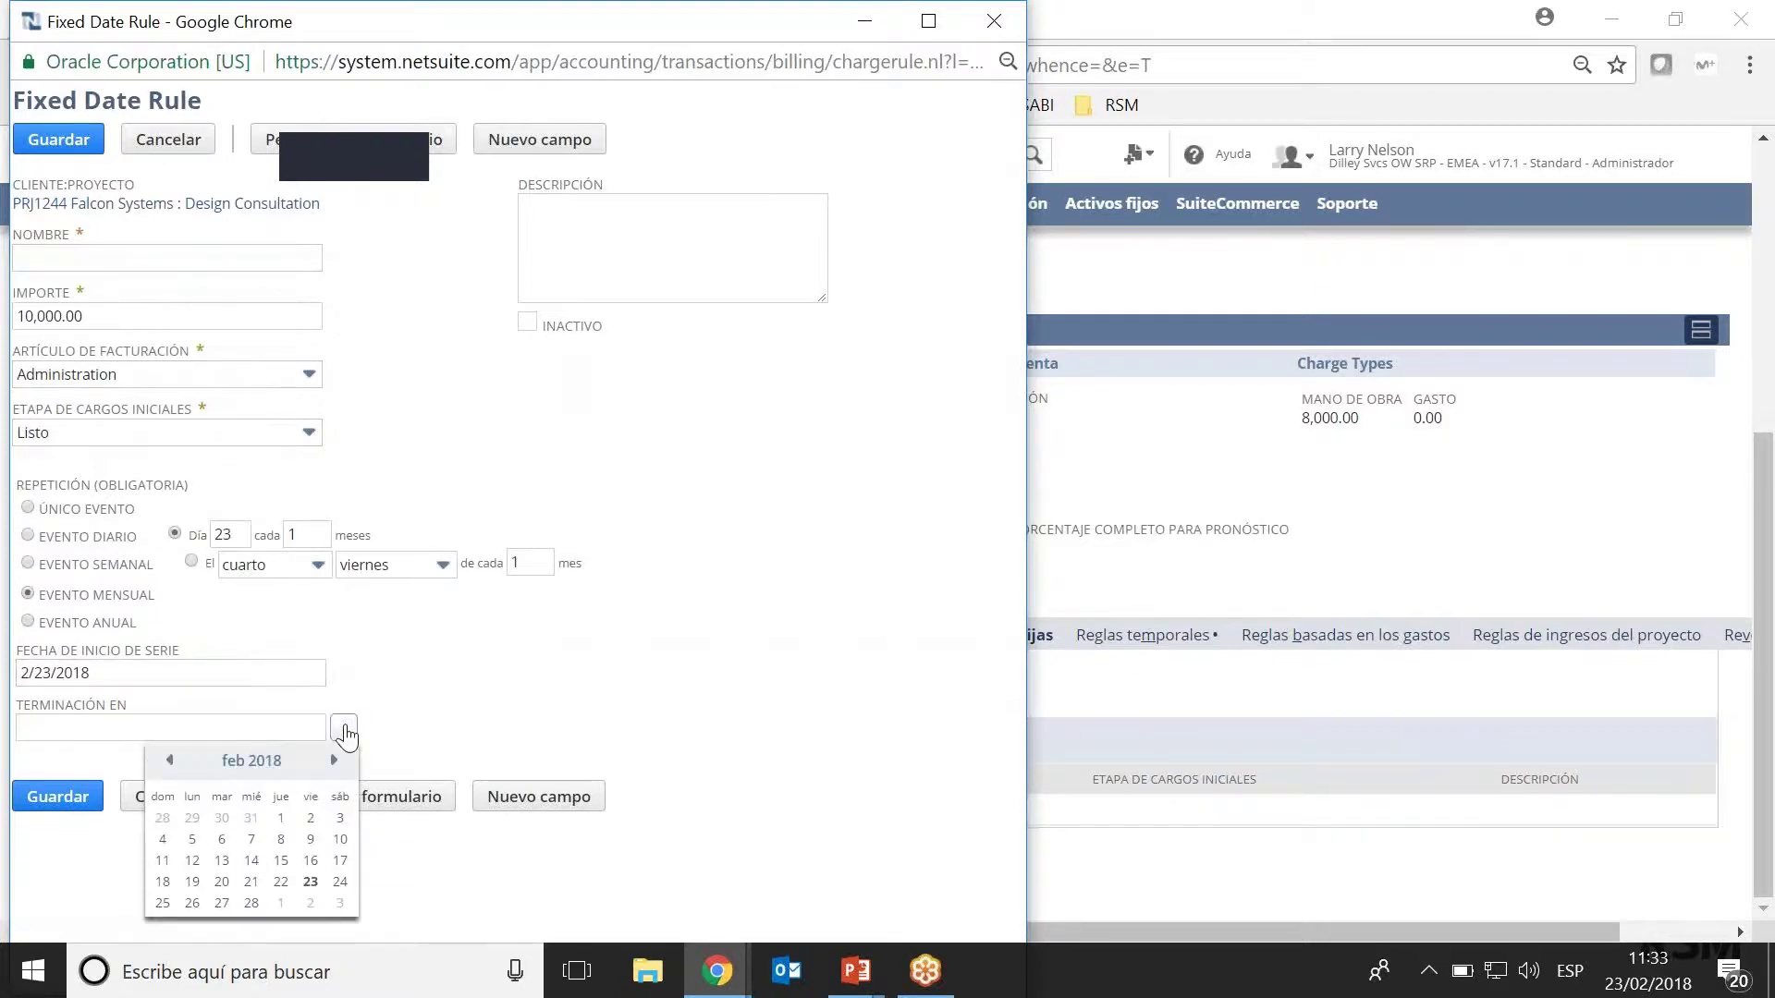
left_click(334, 760)
left_click(333, 760)
left_click(334, 760)
left_click(333, 760)
left_click(334, 760)
left_click(334, 760)
left_click(334, 760)
left_click(334, 760)
left_click(334, 760)
left_click(334, 760)
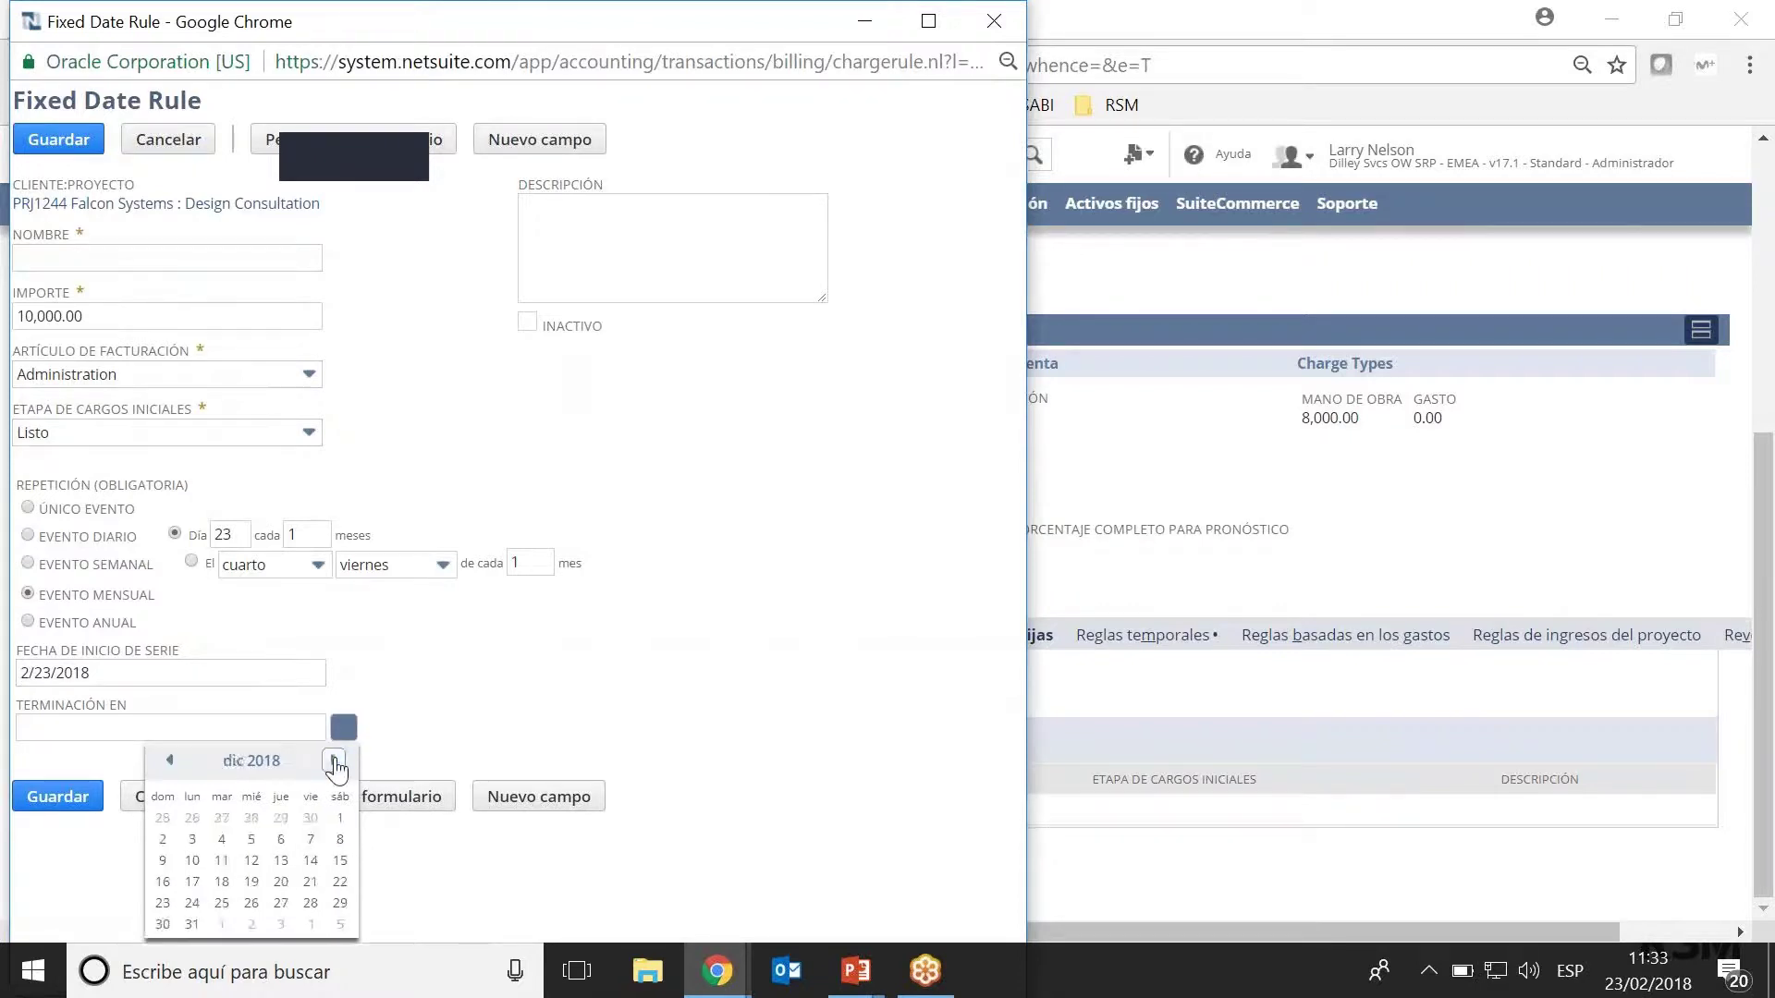
left_click(191, 924)
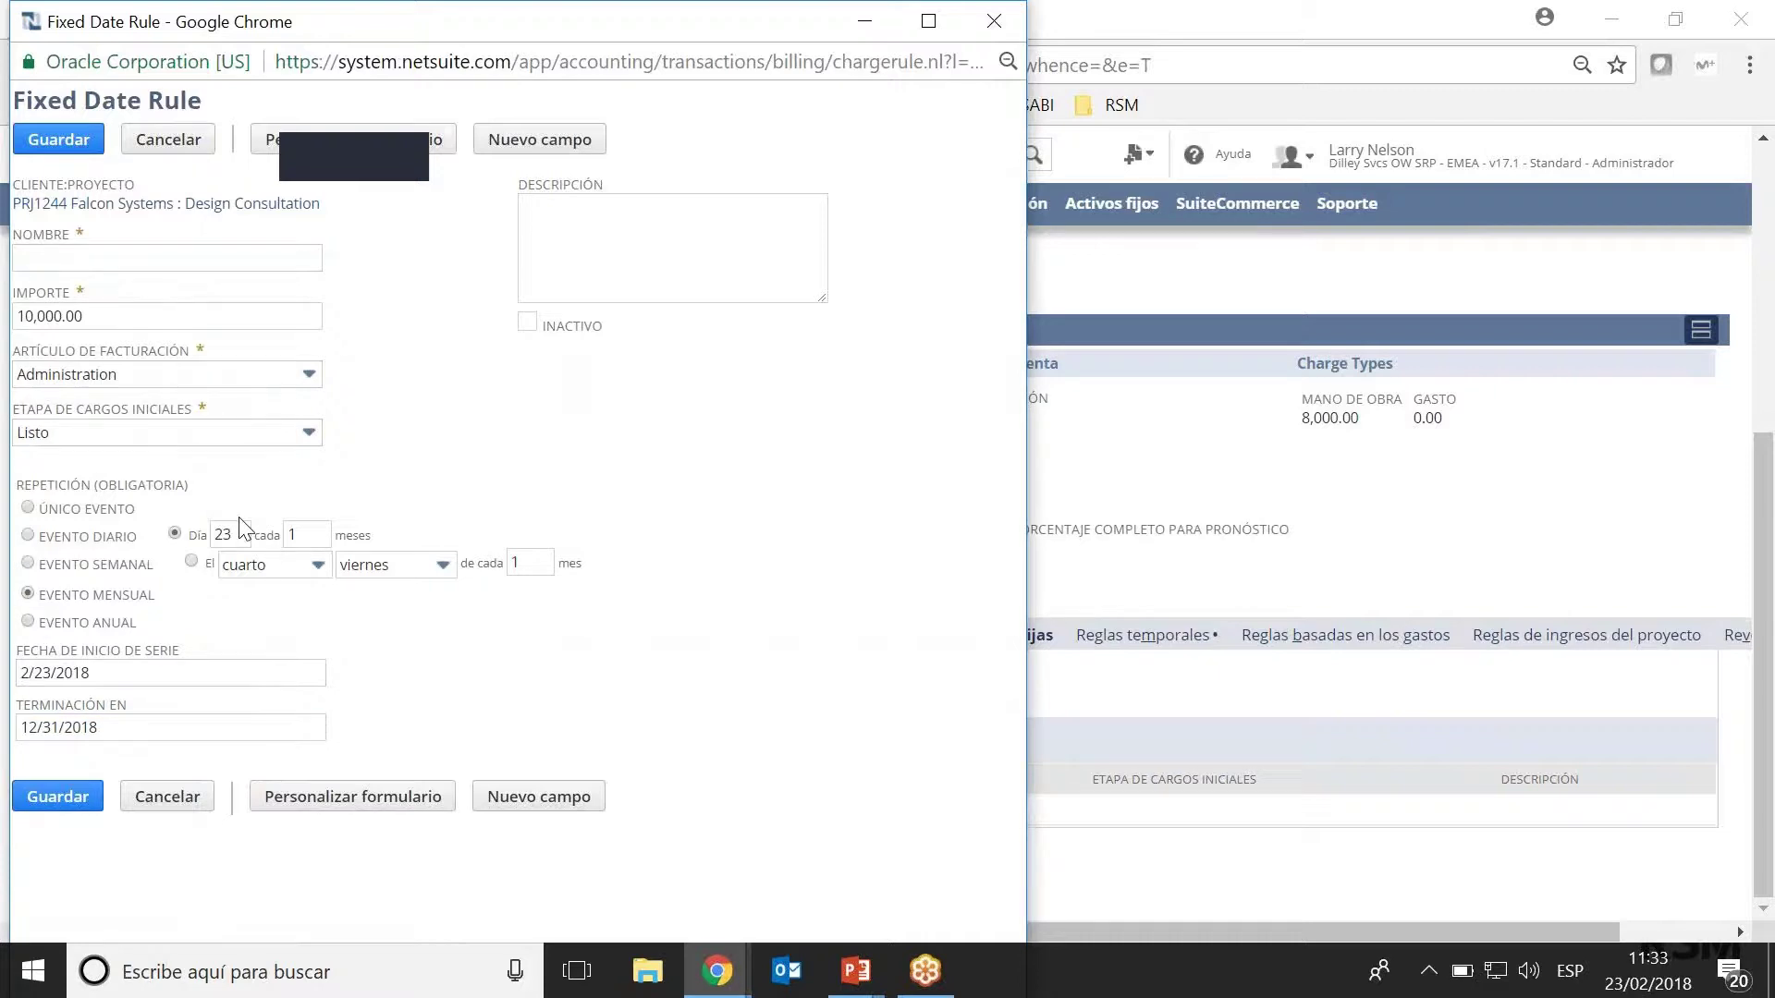
left_click(308, 537)
left_click_drag(427, 42, 445, 191)
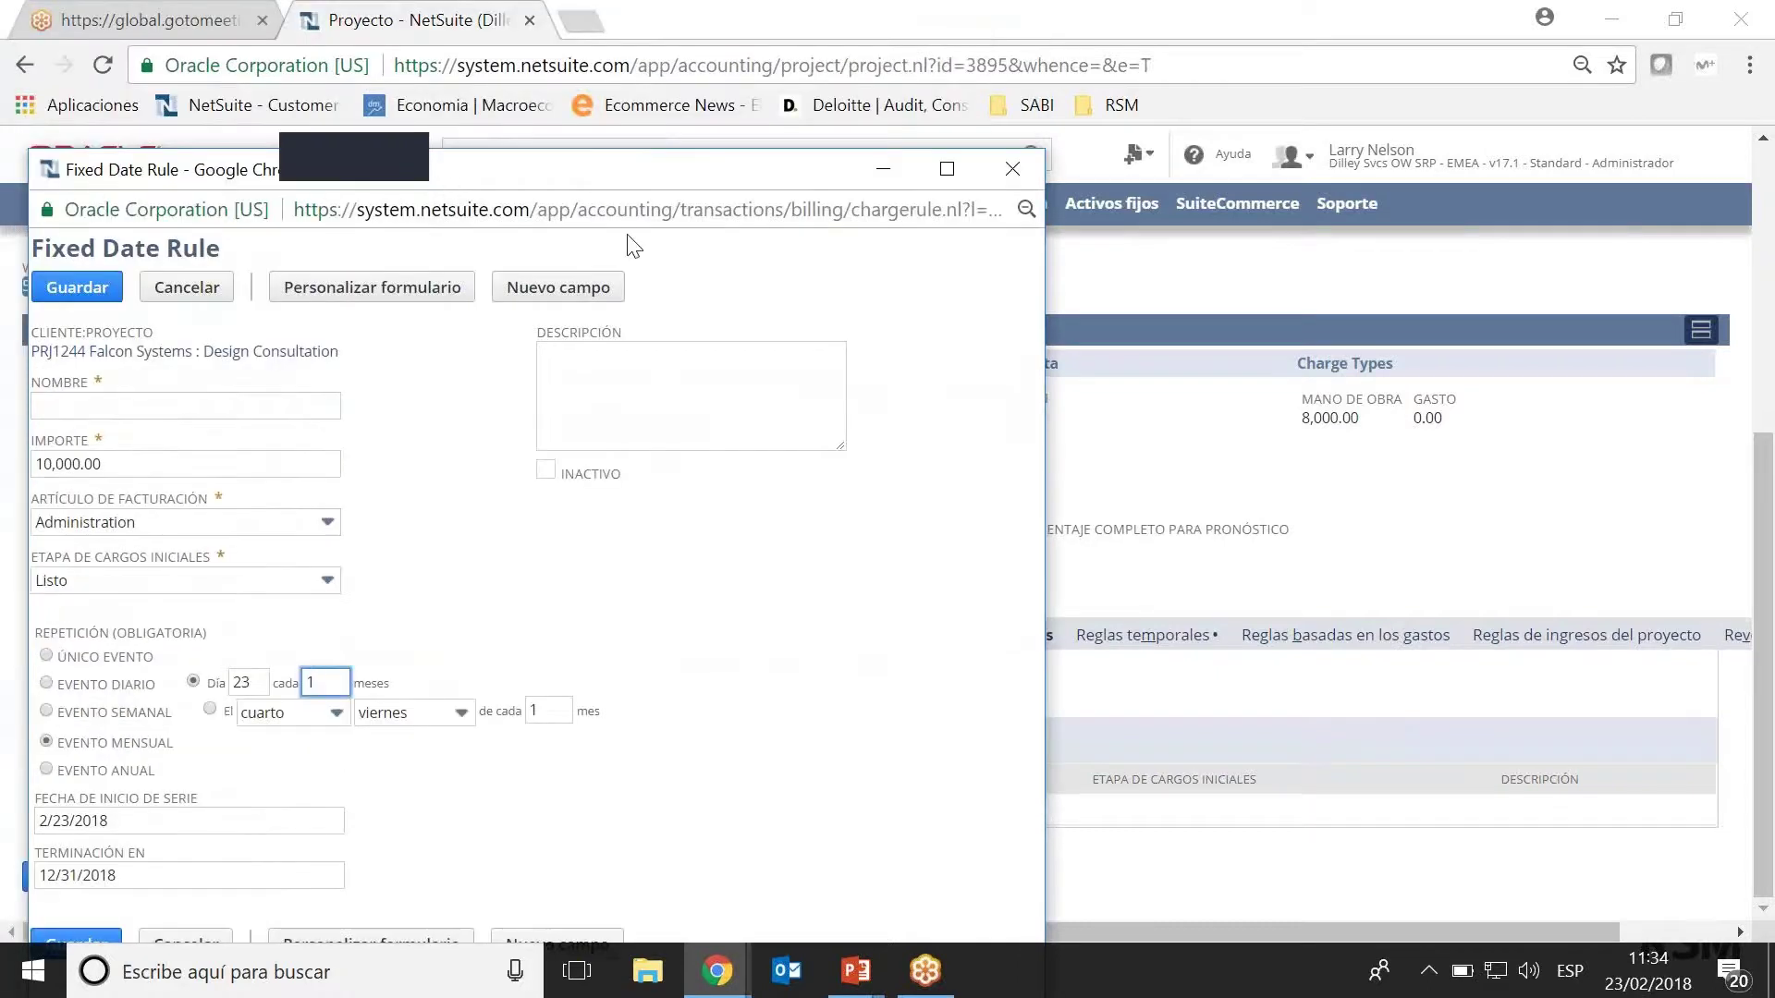
left_click(1005, 181)
left_click(626, 355)
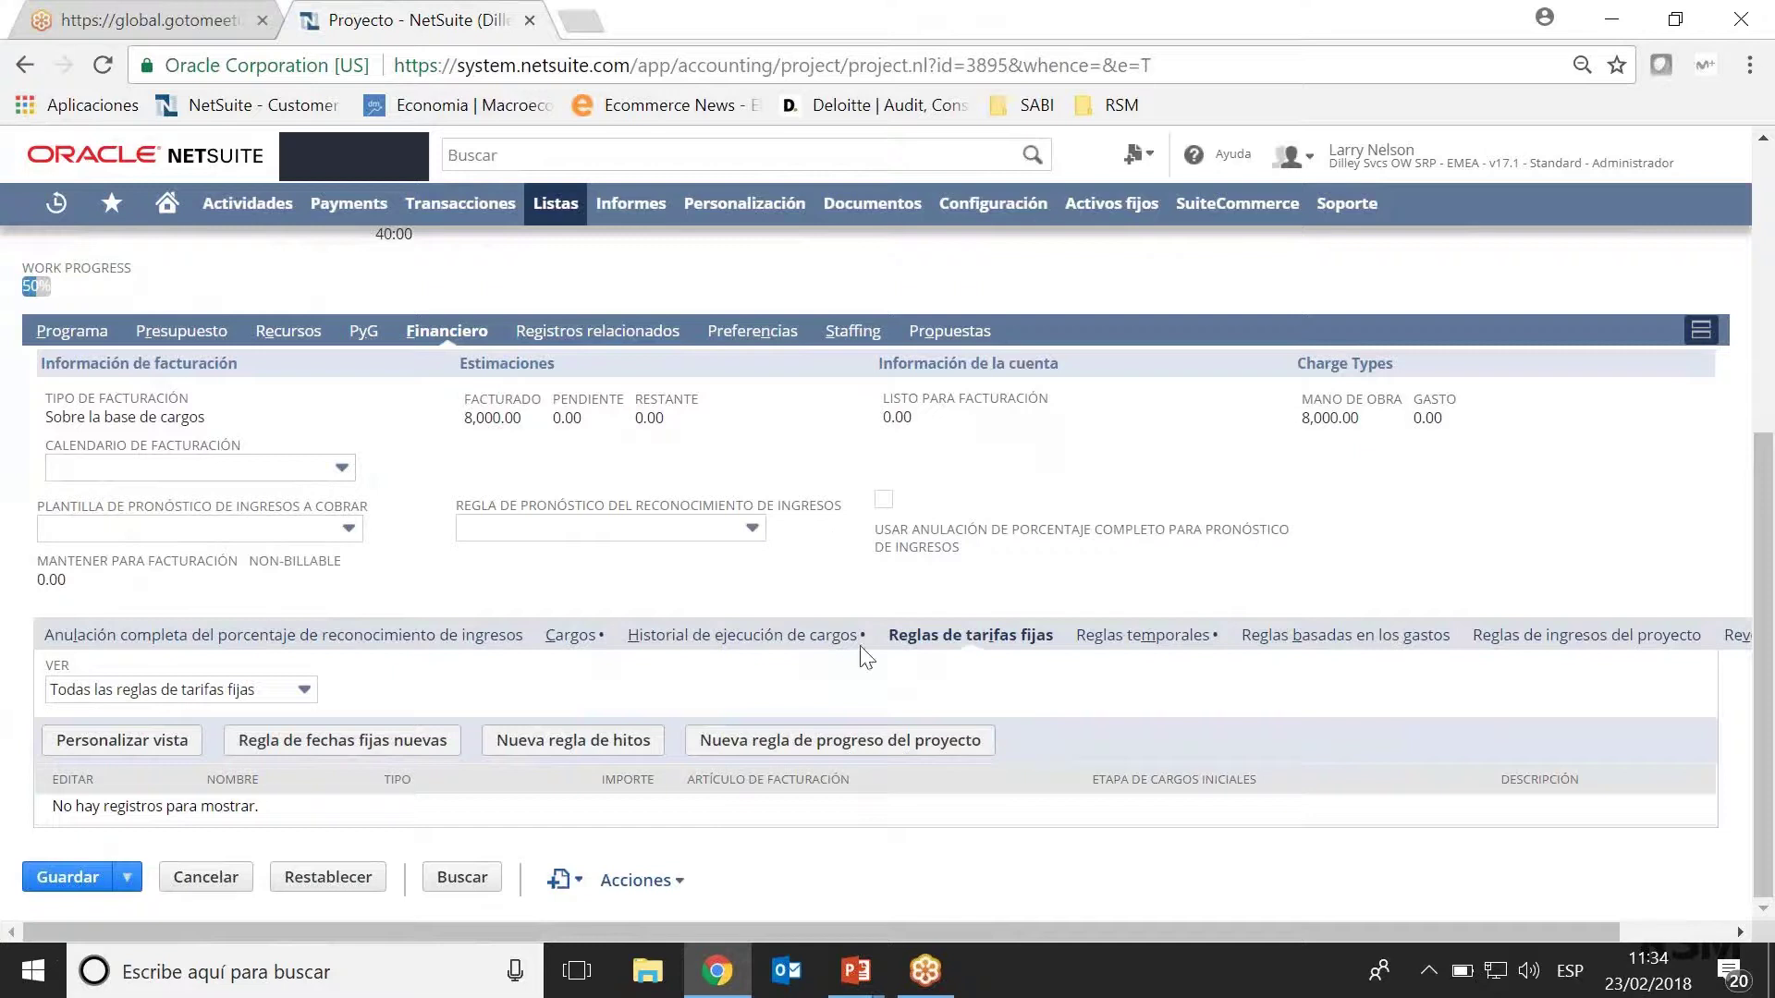
Draft a new project progress rule with an Importe of 100000 and close it without saving.
left_click(863, 739)
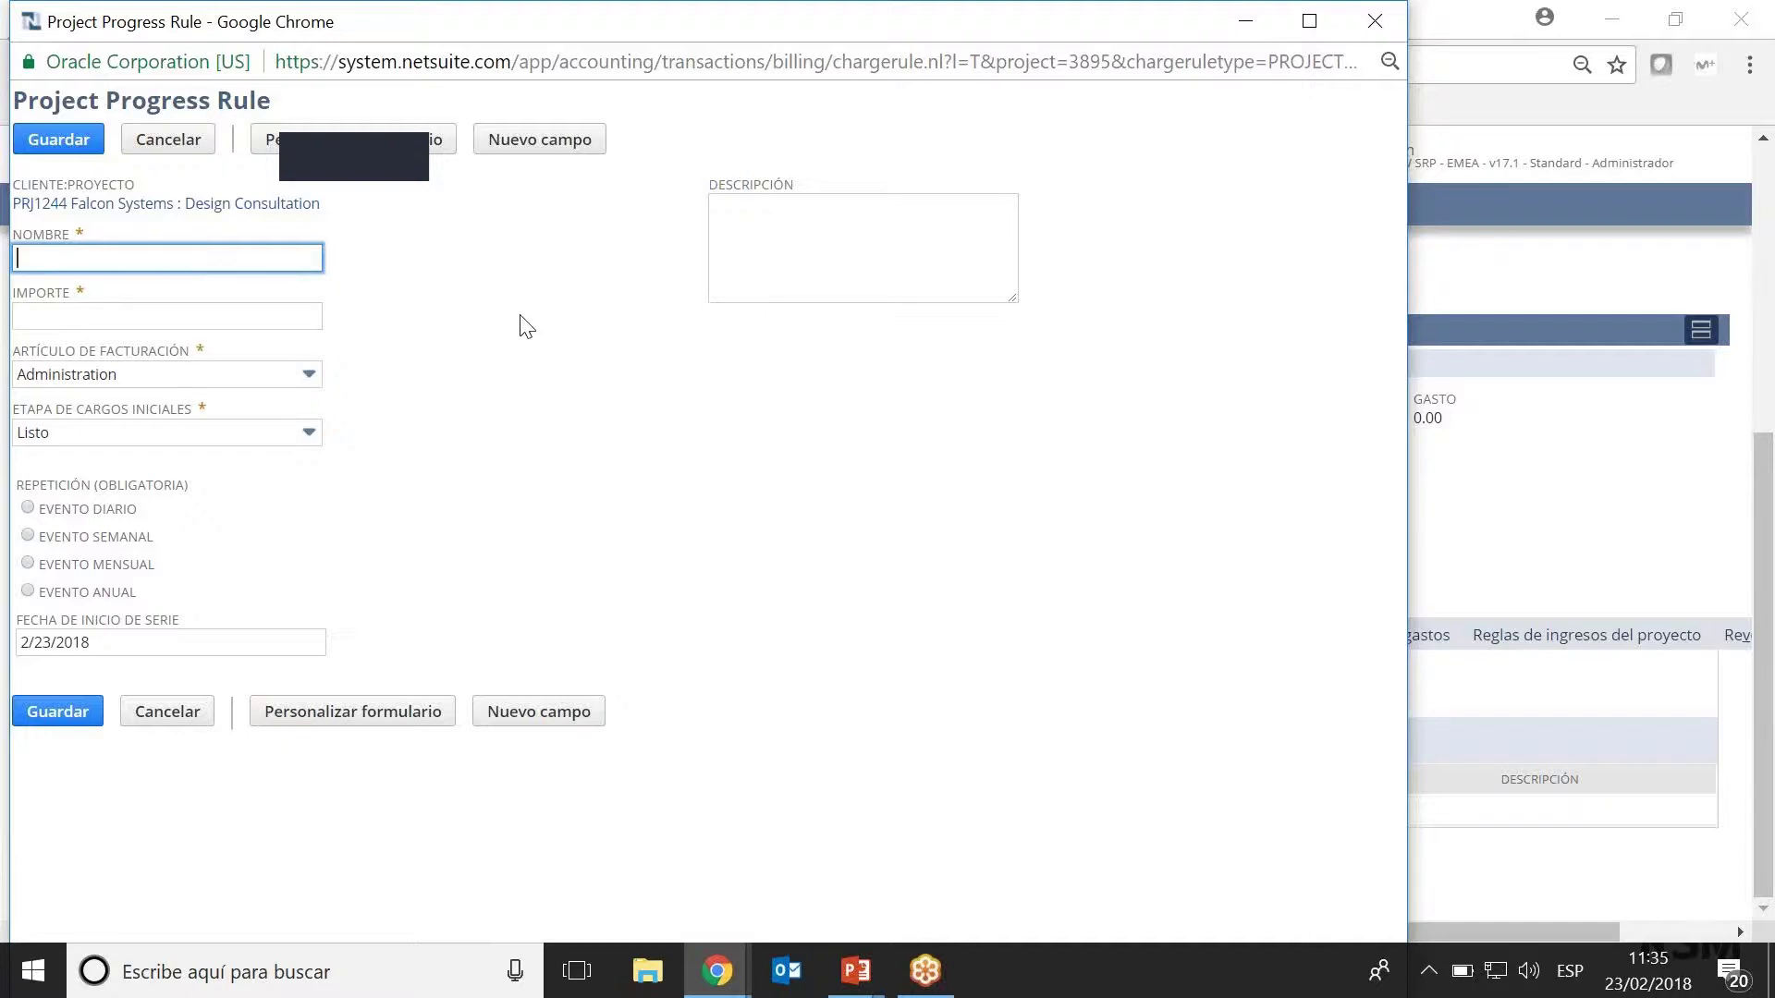
left_click(184, 317)
type("1000")
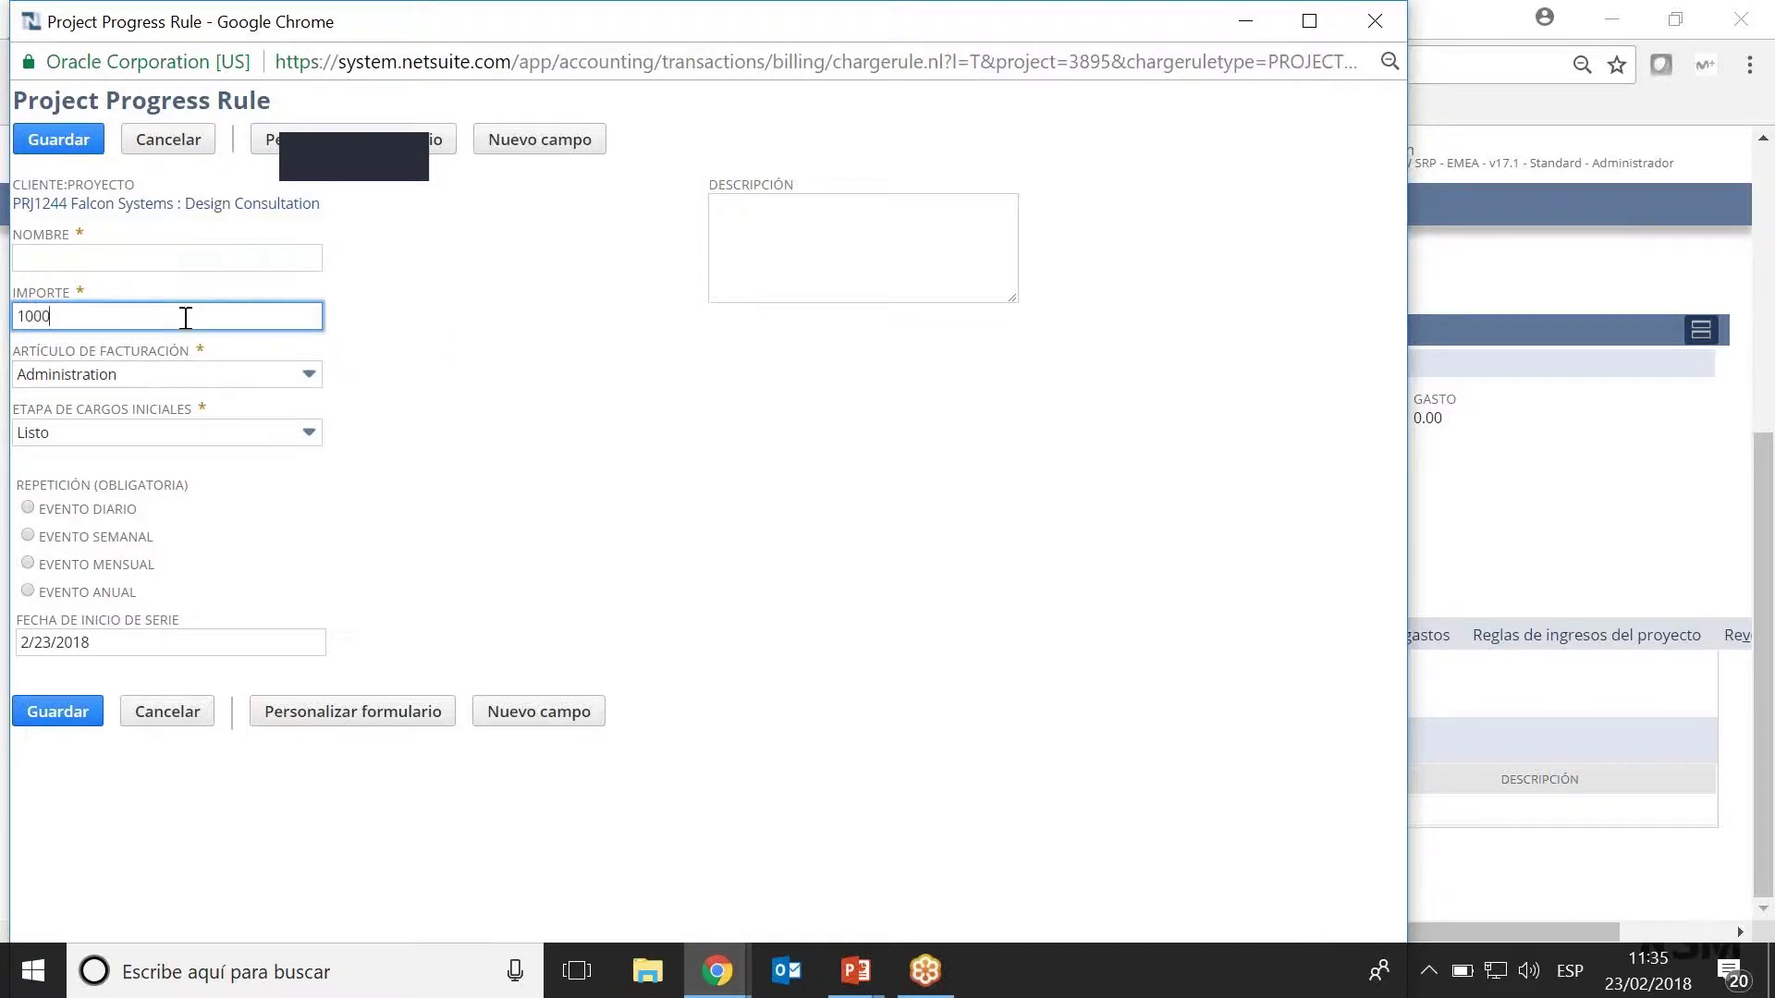
type("00")
left_click(1381, 29)
left_click(784, 201)
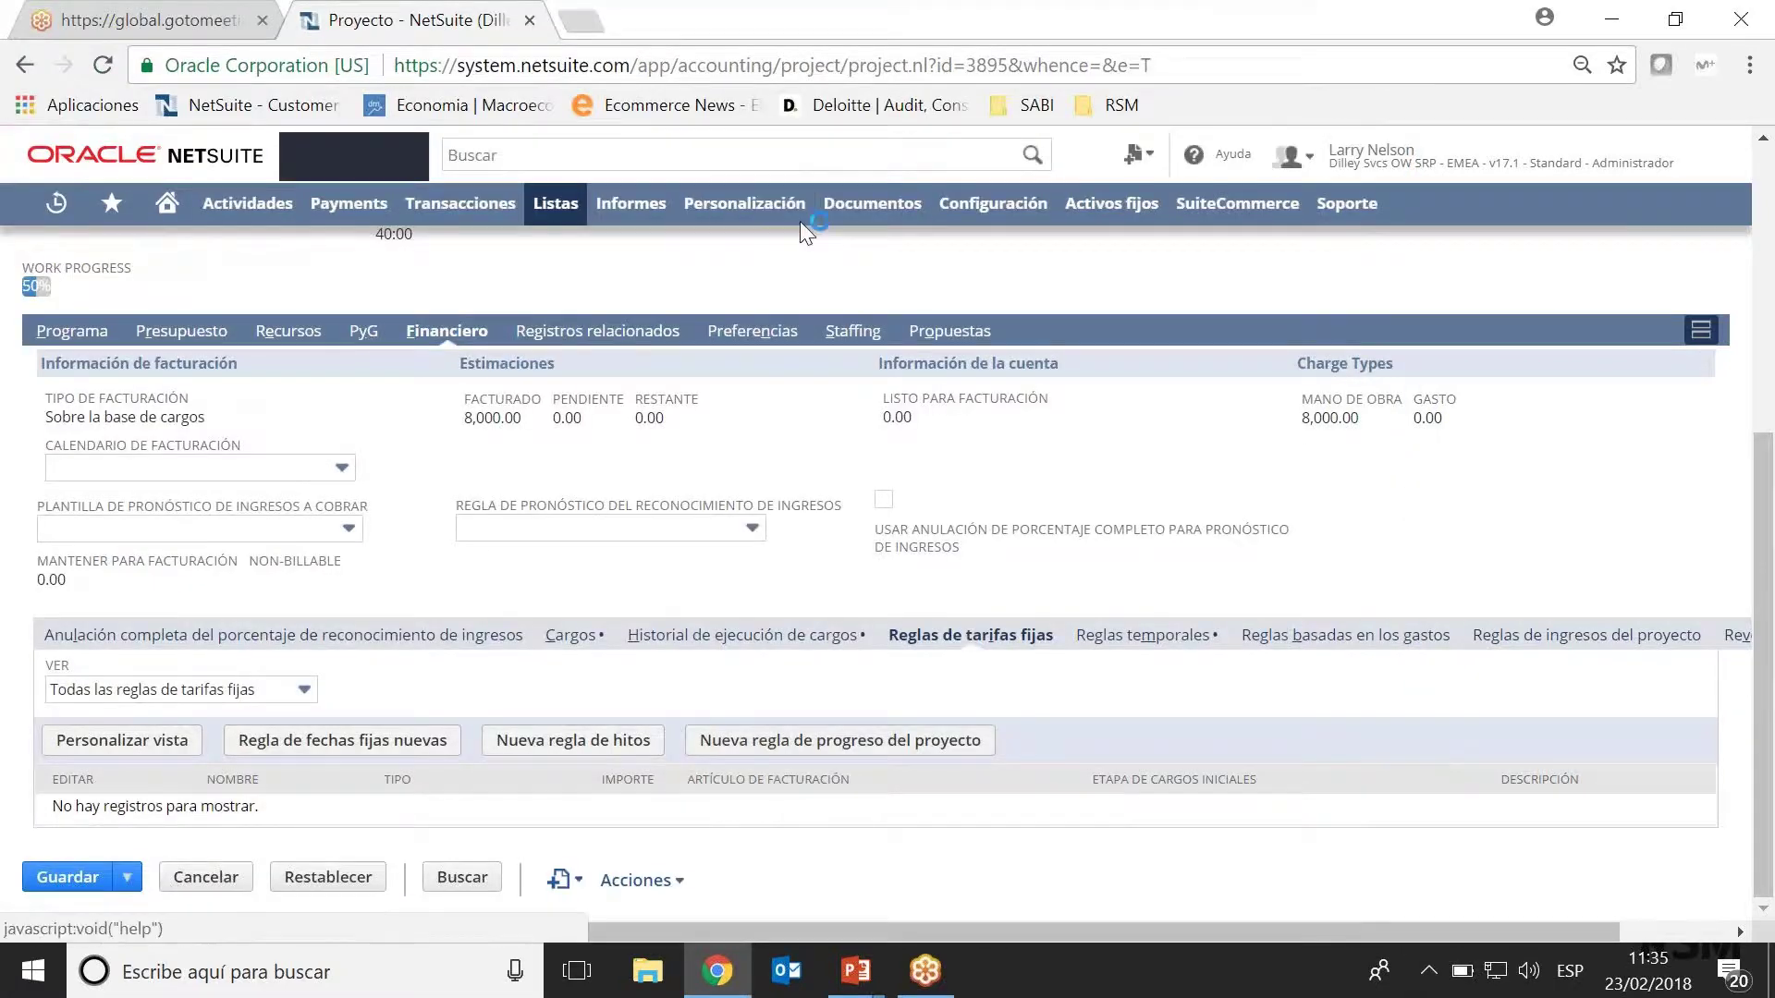
Open the Daily Consulting rule from the project's time-based rules (Reglas temporales), review its rates and close it.
left_click(1156, 635)
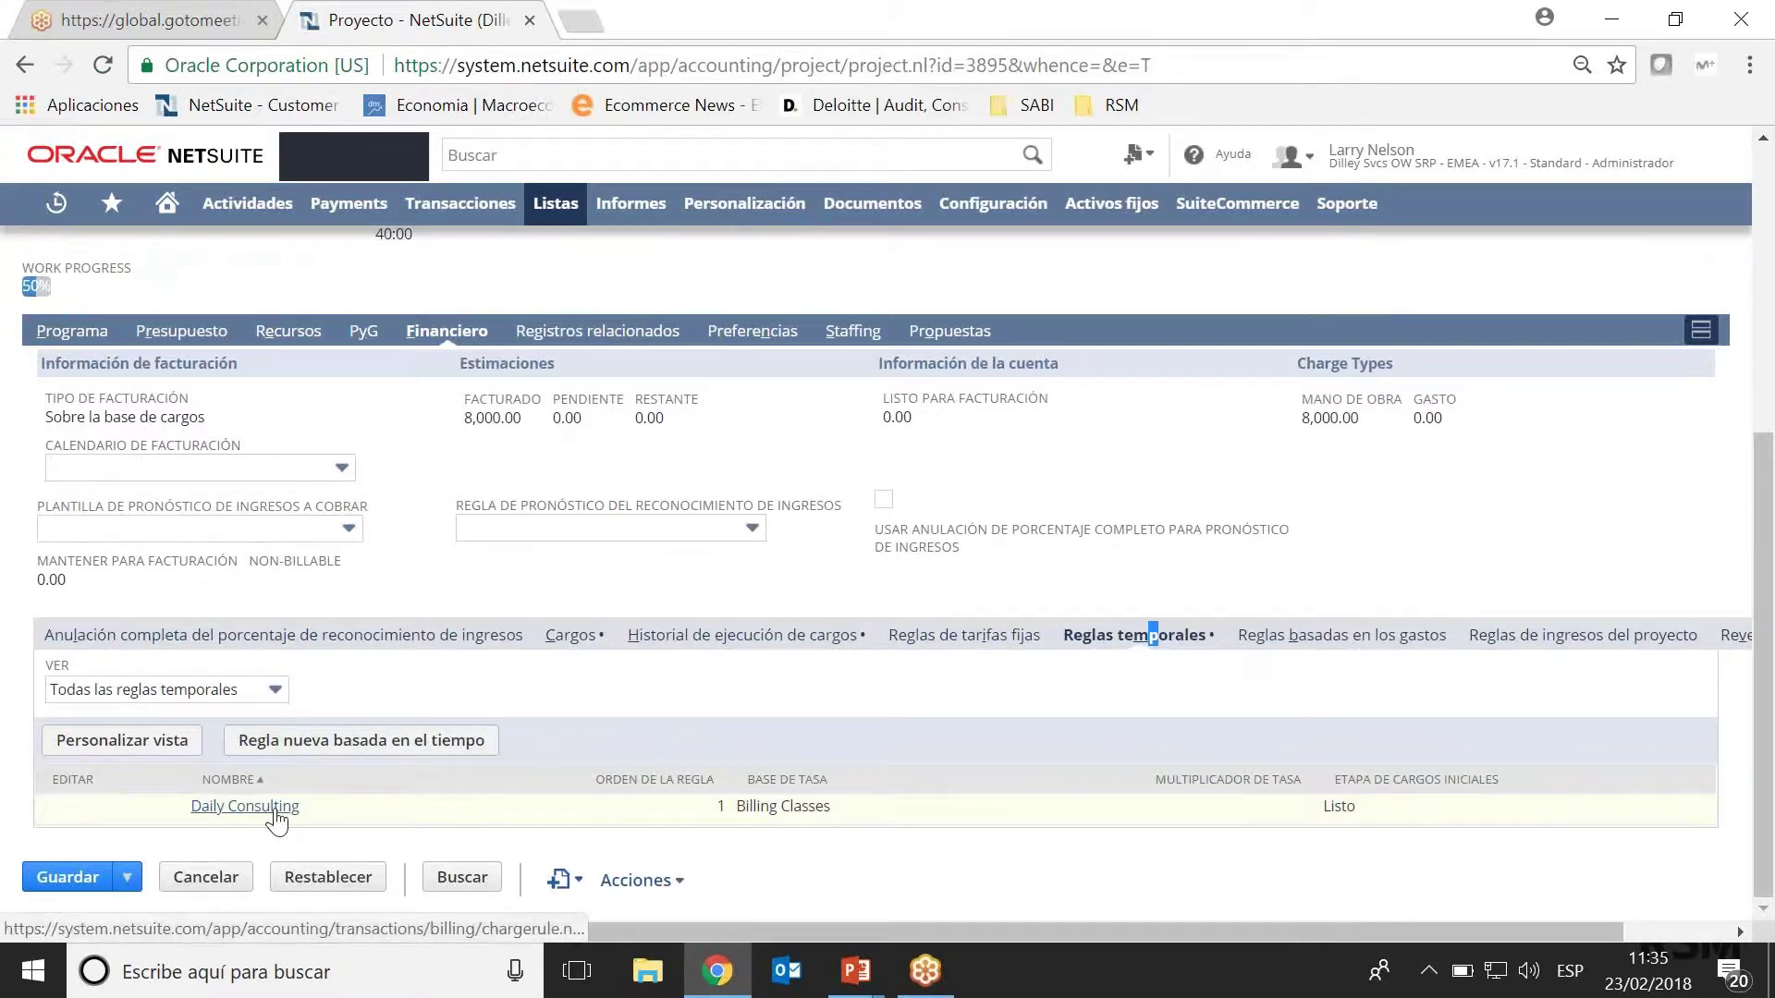
left_click(245, 807)
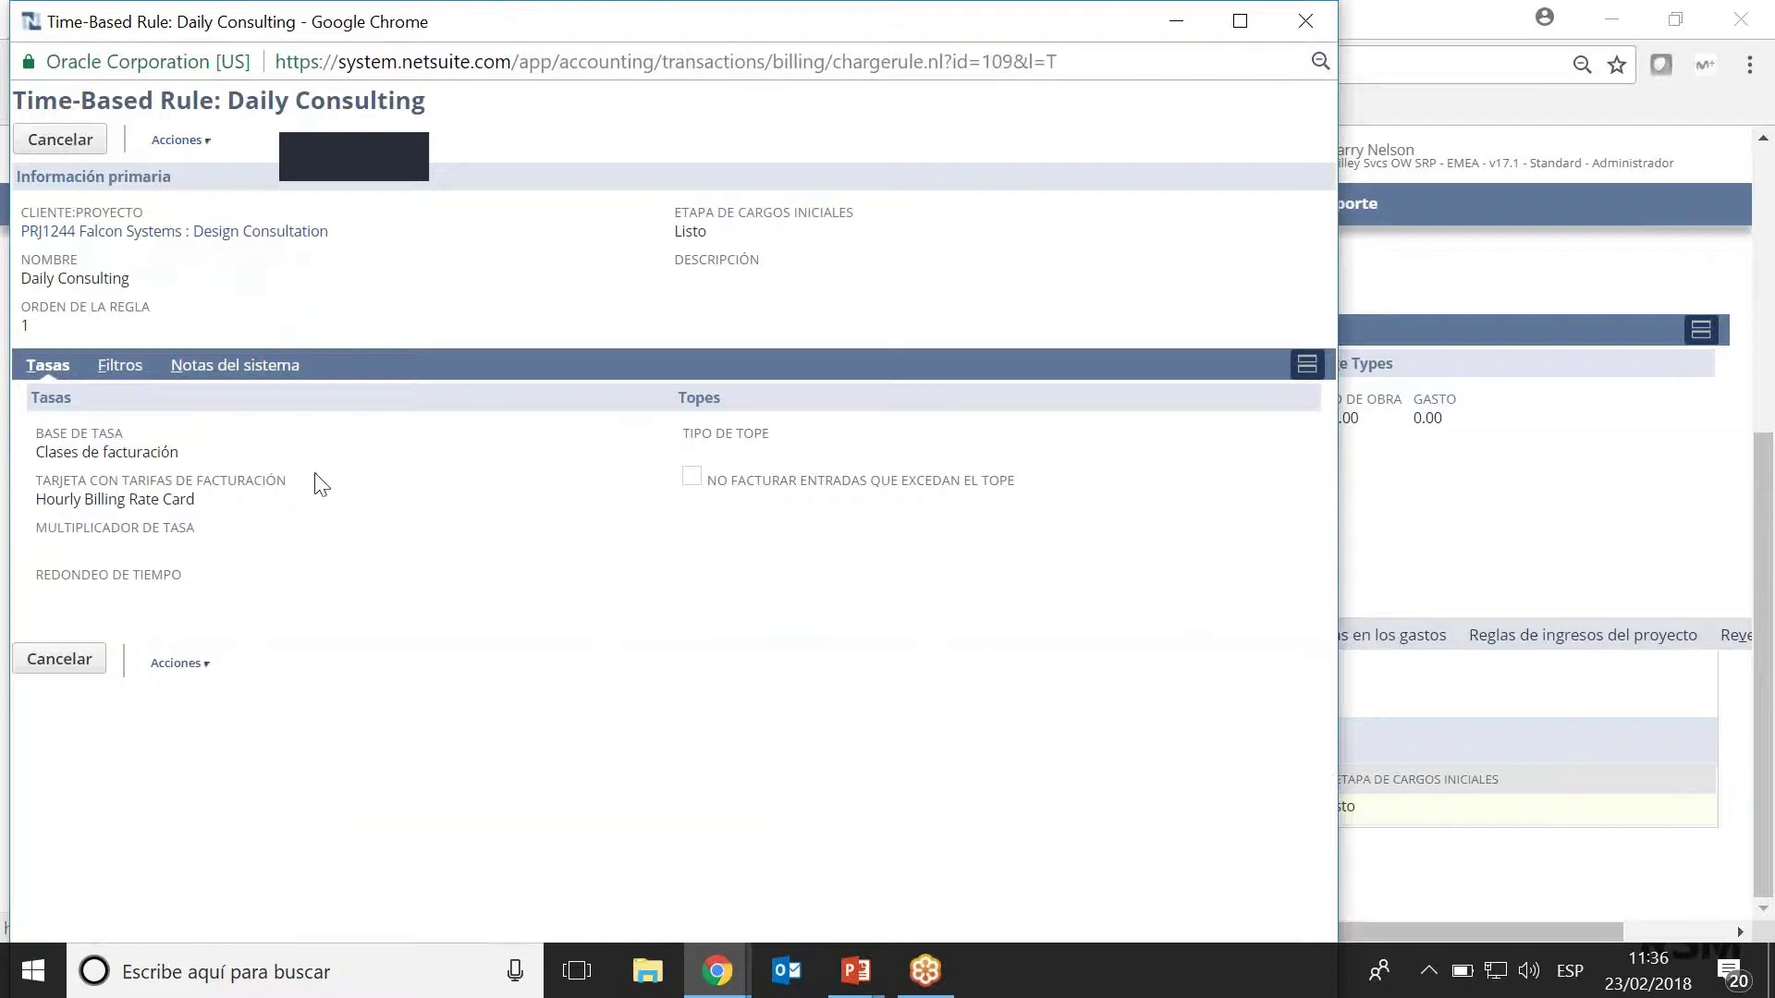
left_click(1312, 15)
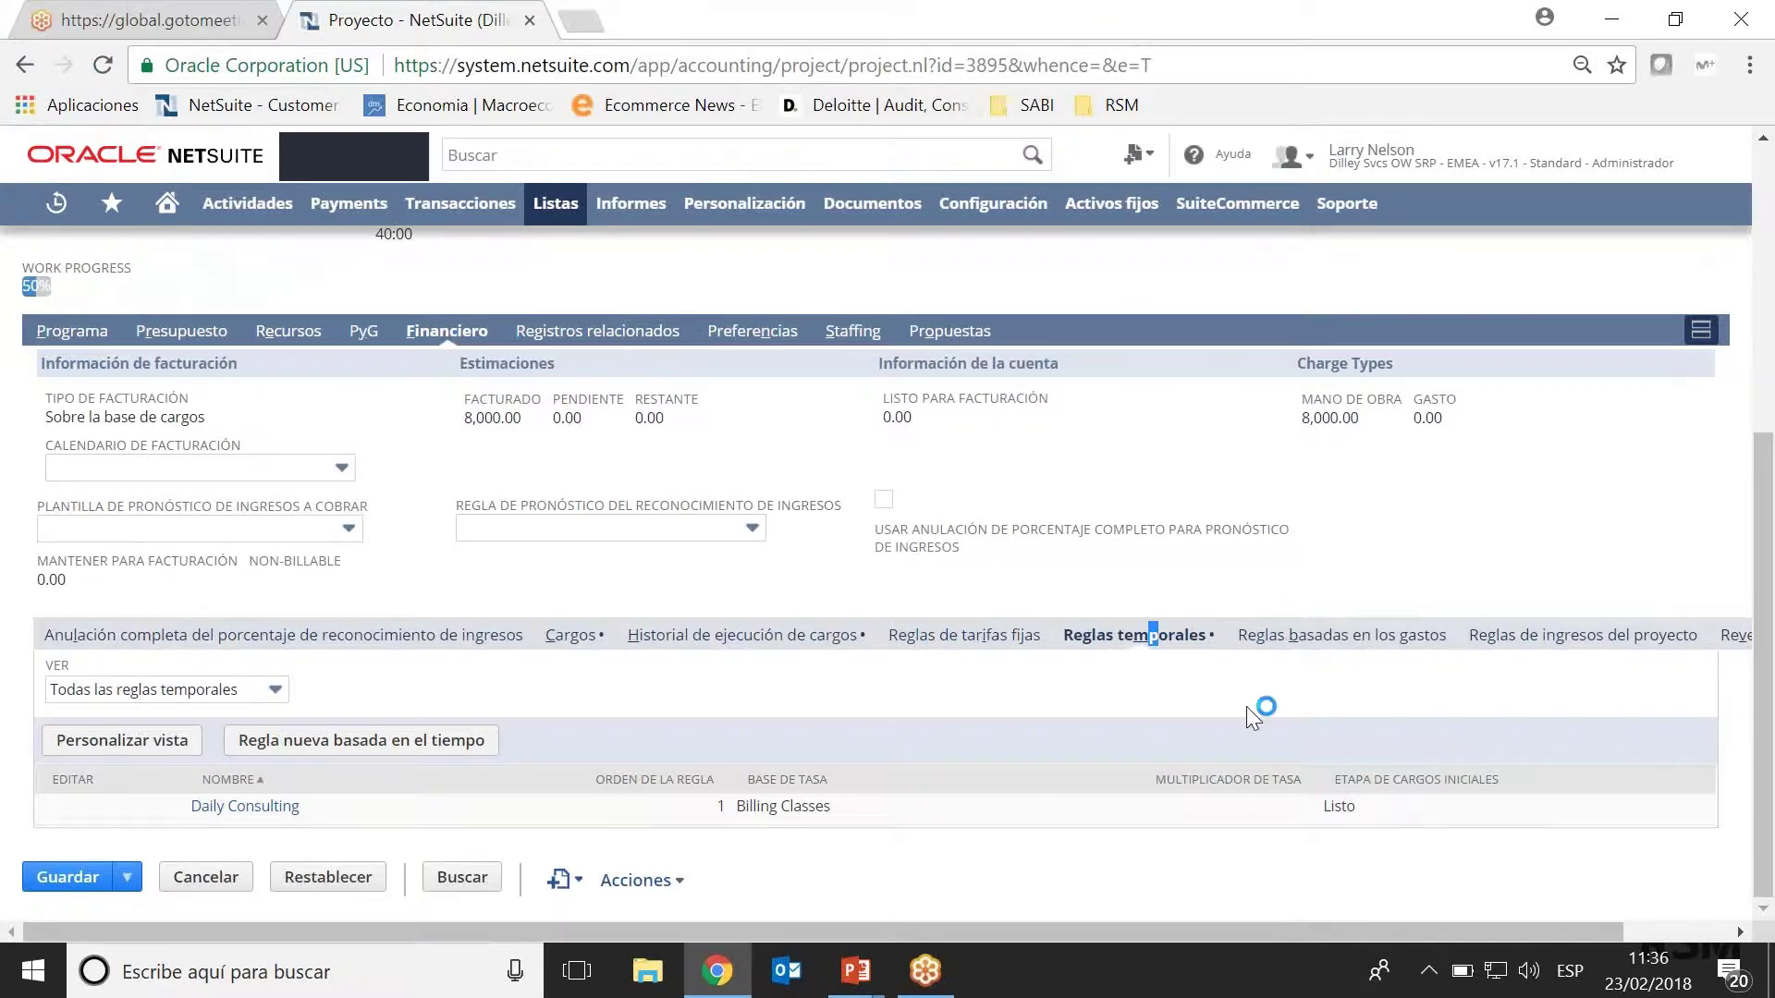
Review the project's expense-based rules (Reglas basadas en los gastos) and its revenue rules (Reglas de ingresos del proyecto).
left_click(1326, 637)
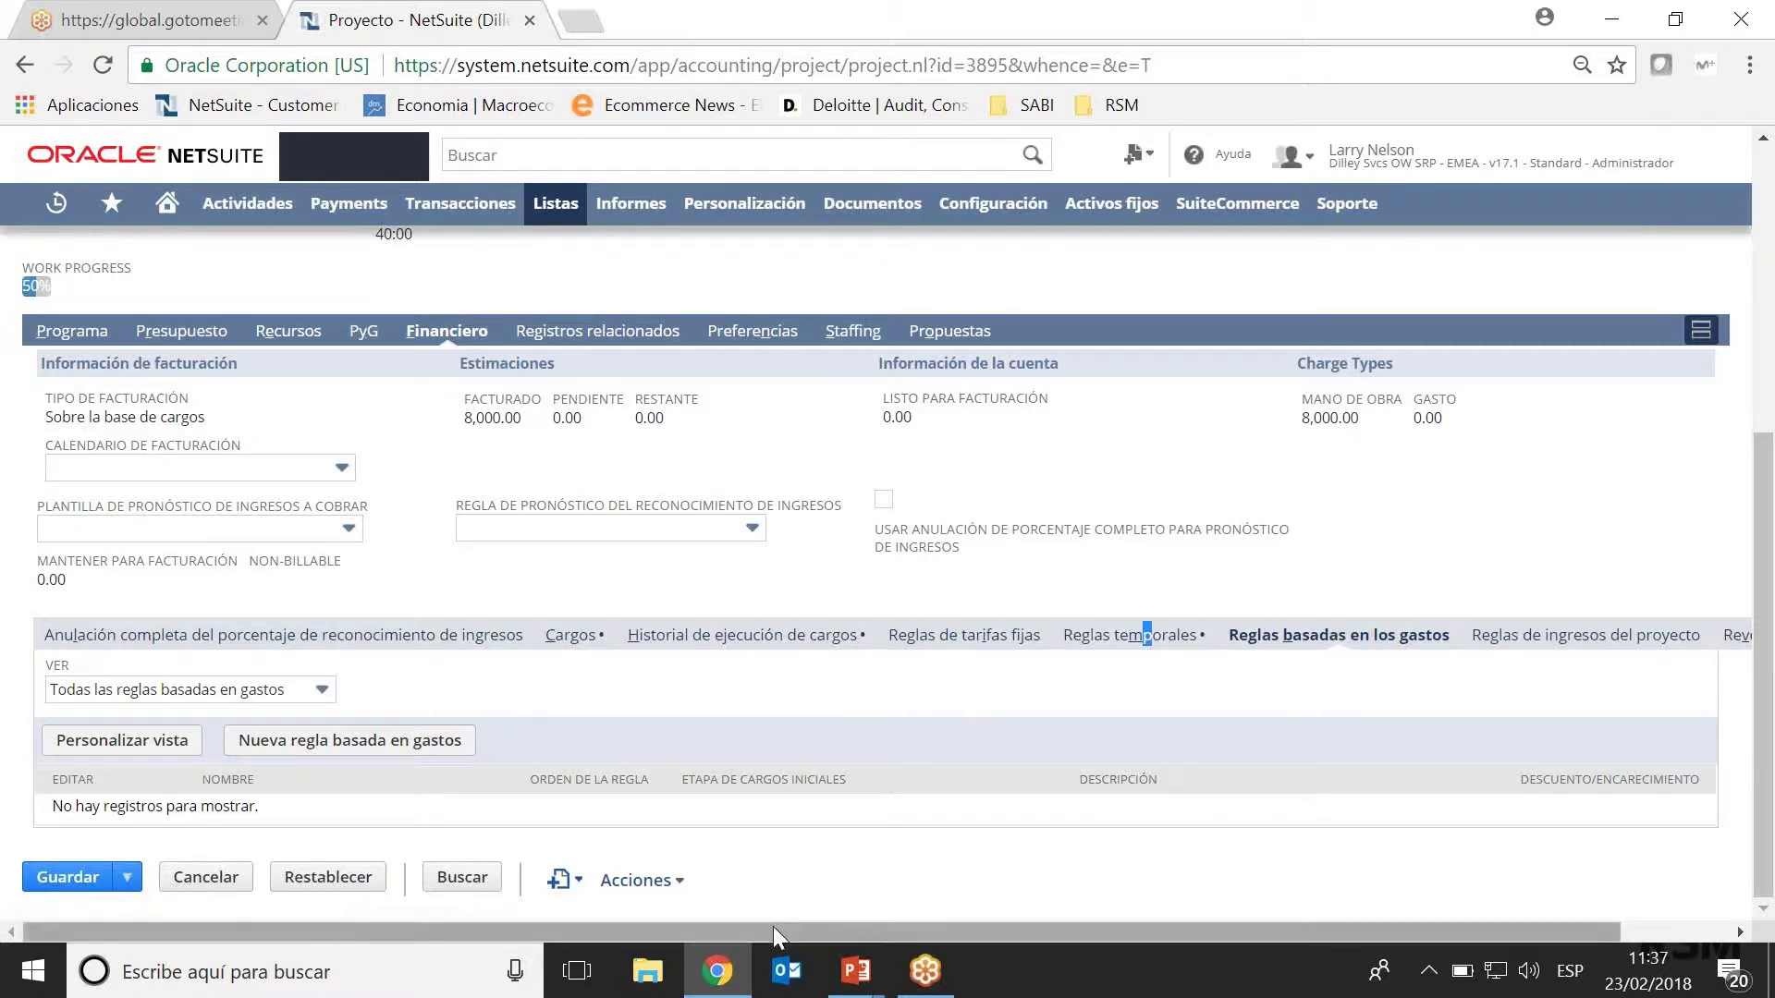
left_click_drag(773, 926, 945, 923)
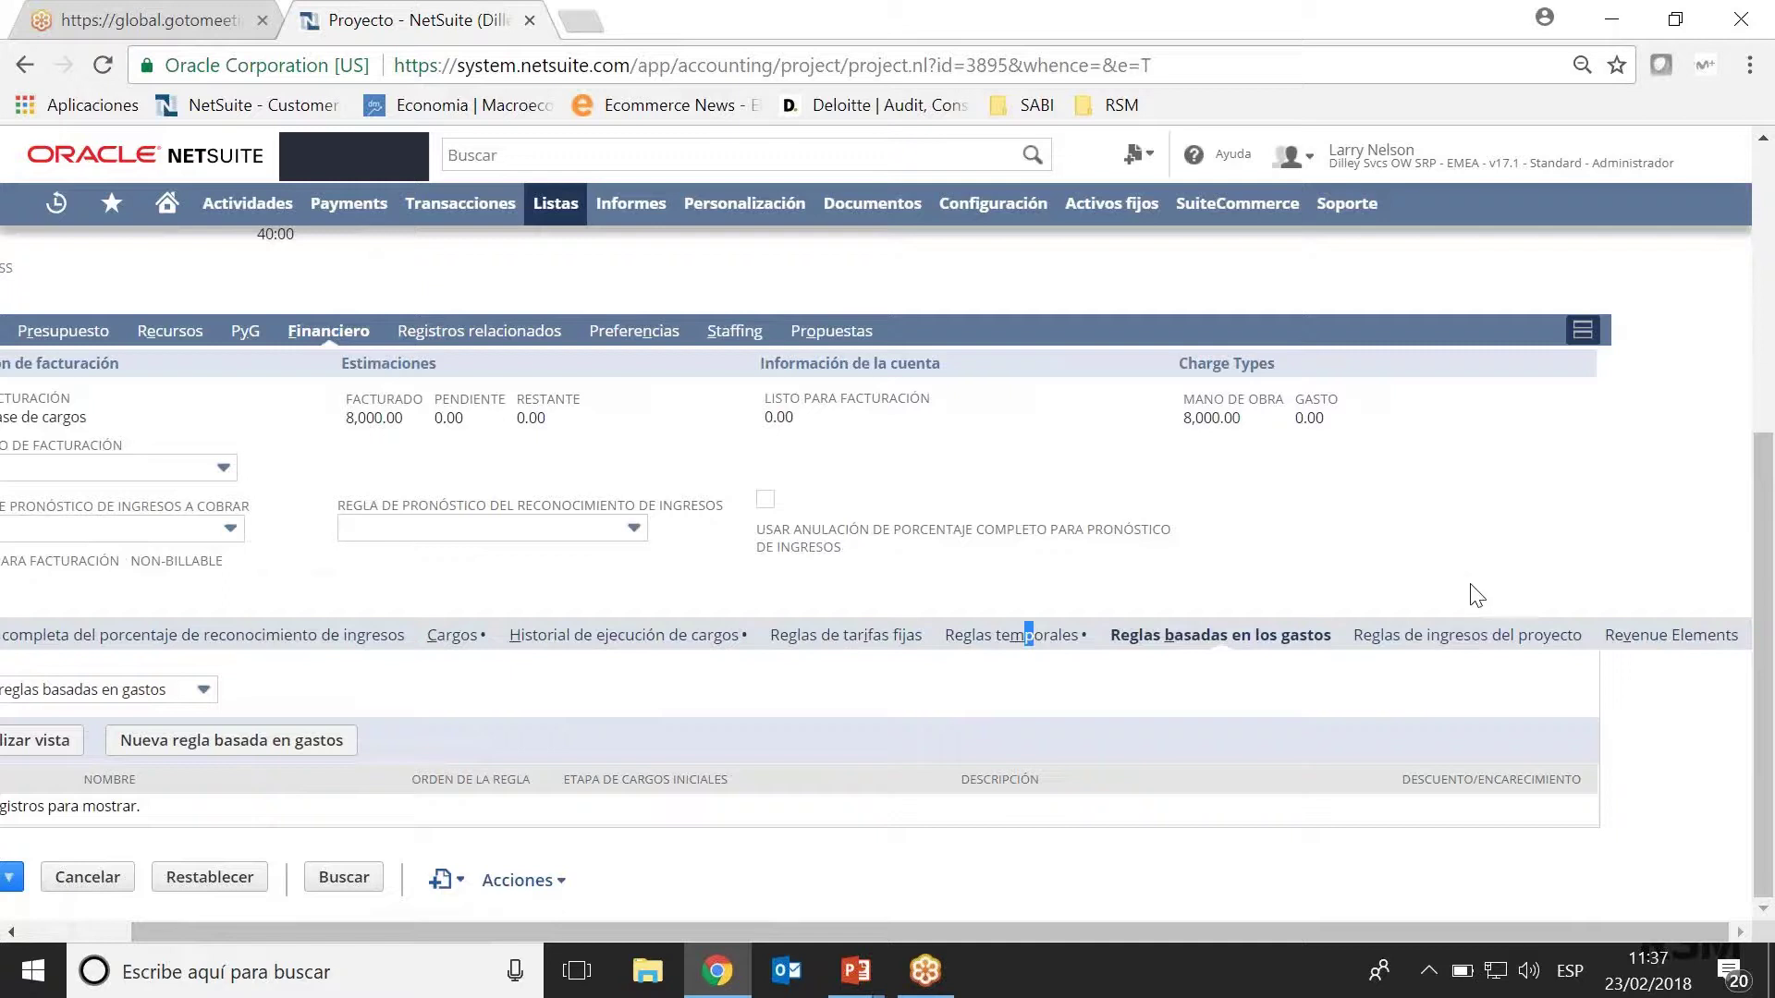
left_click(1519, 638)
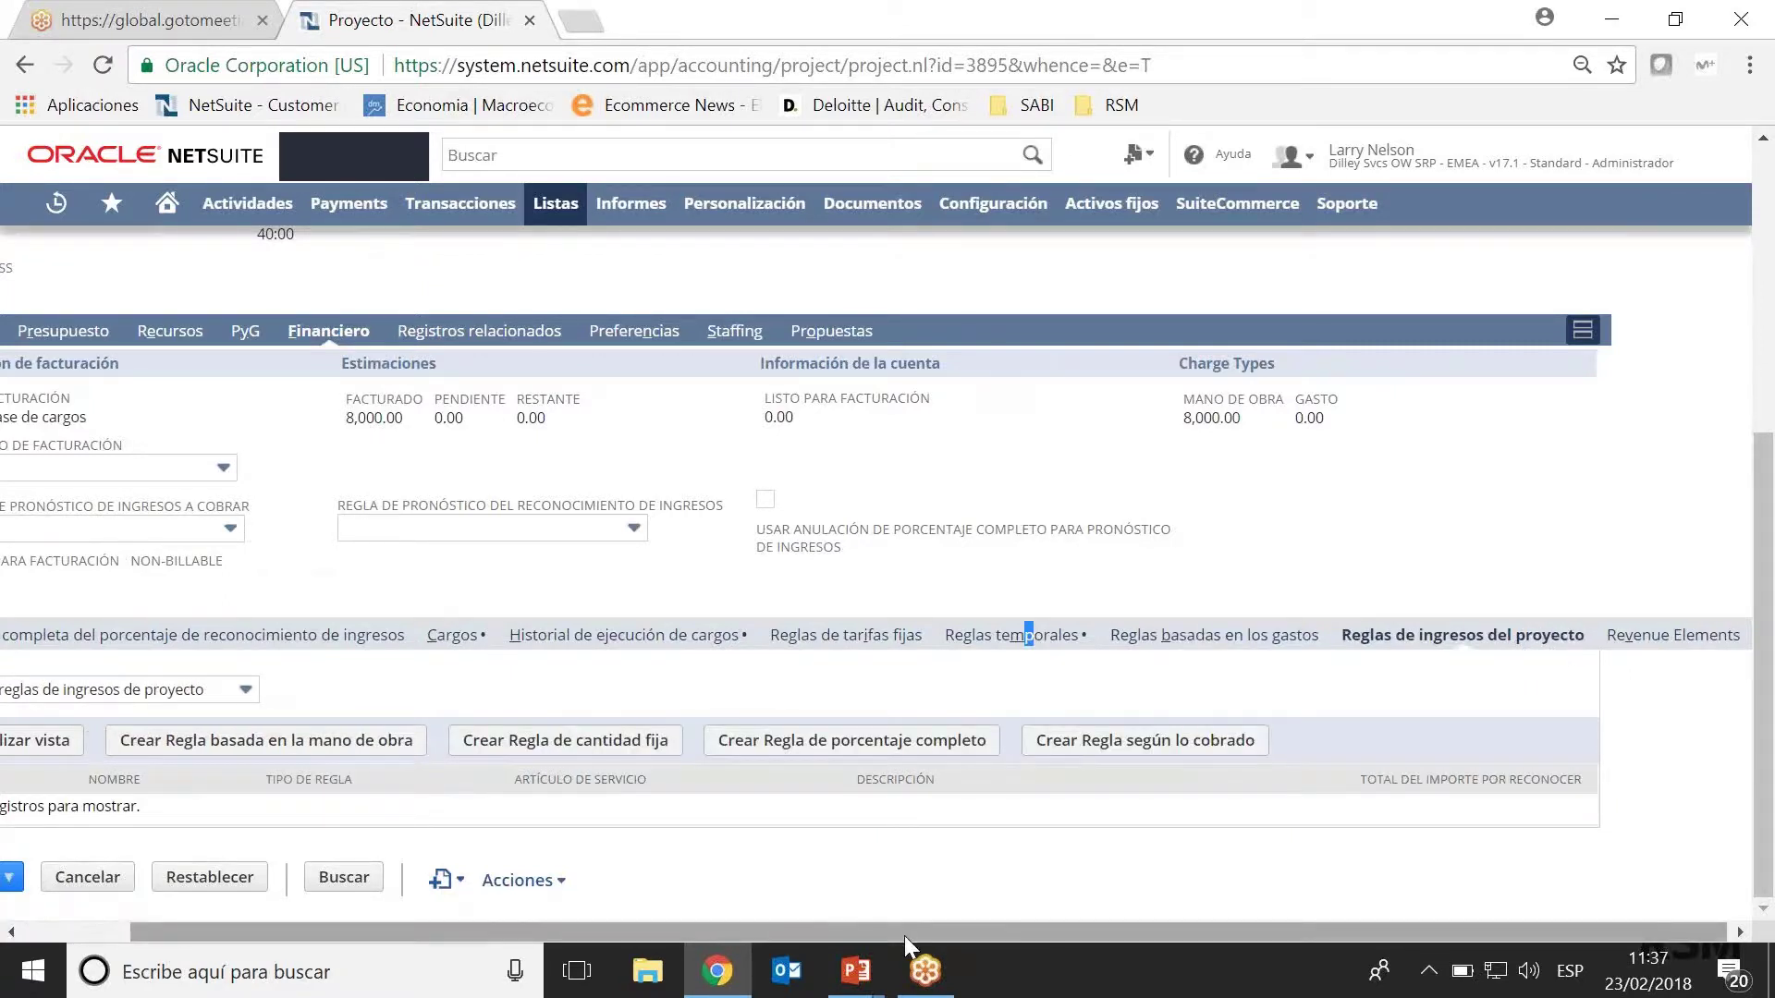
left_click_drag(904, 935, 796, 936)
Start a labor-based project revenue rule named "Time and Materials Reconocimiento" with Consulting as its service item (Artículo de servicio).
mouse_move(614, 880)
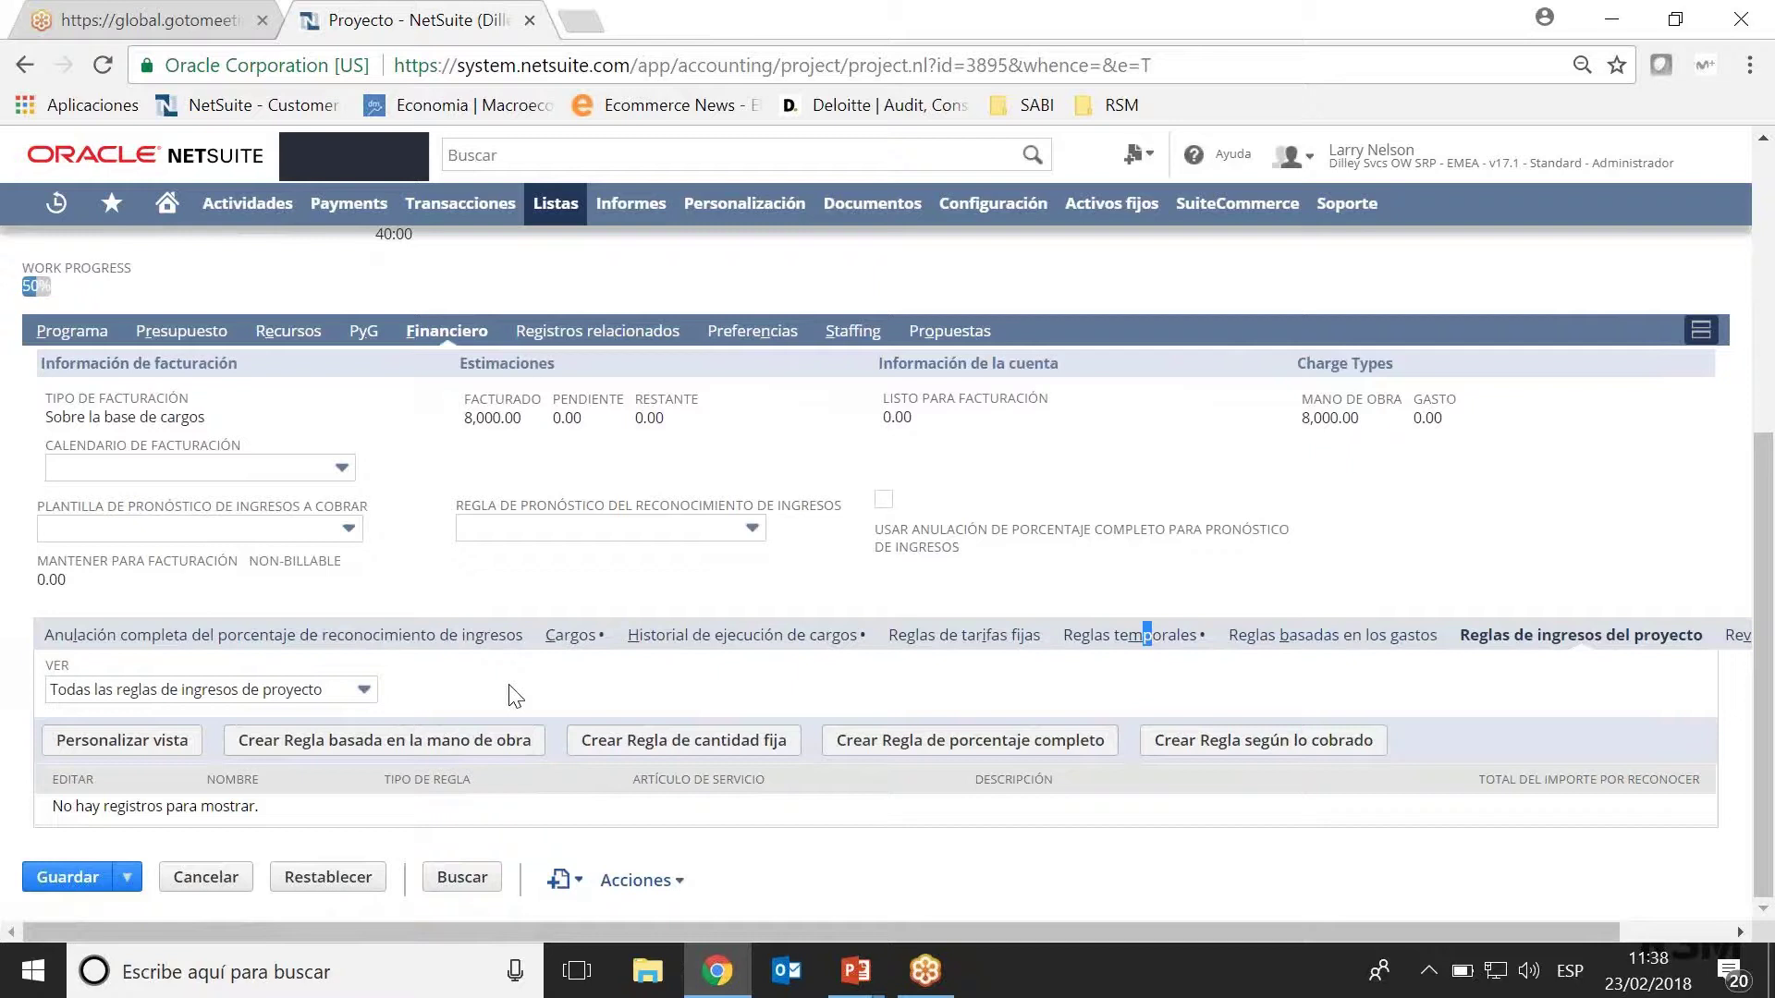
left_click(477, 744)
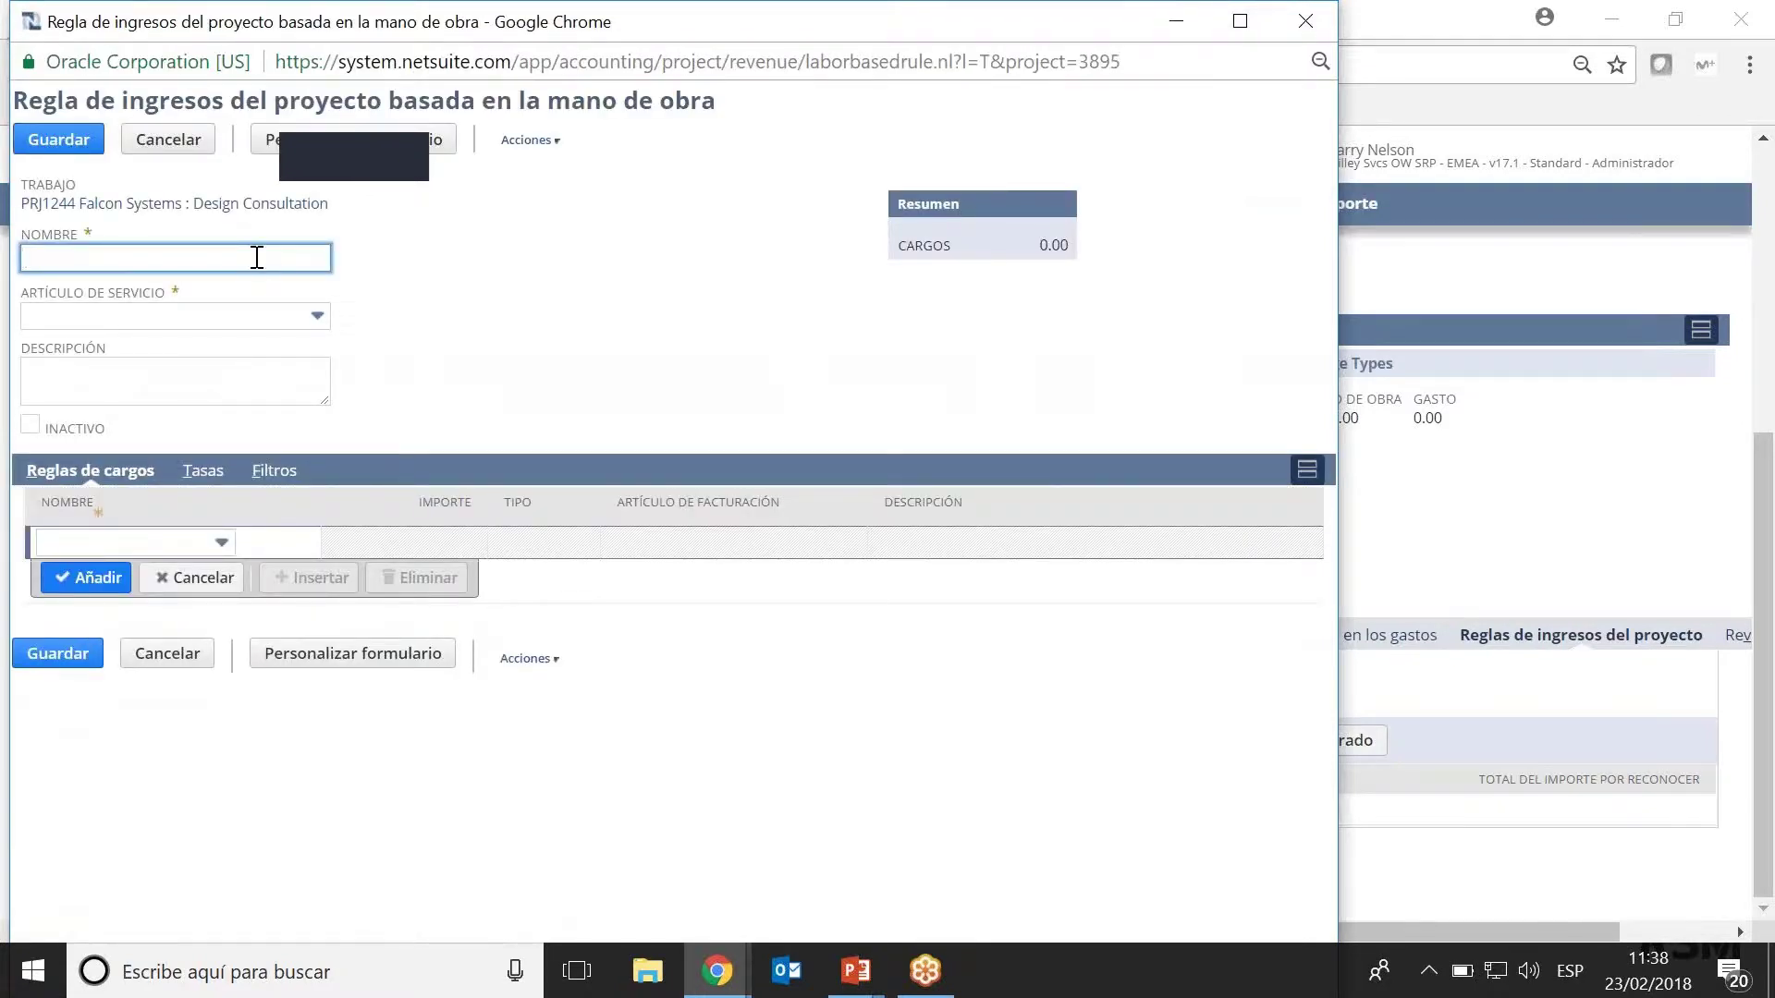
type("Time and Materials Reconocimiento")
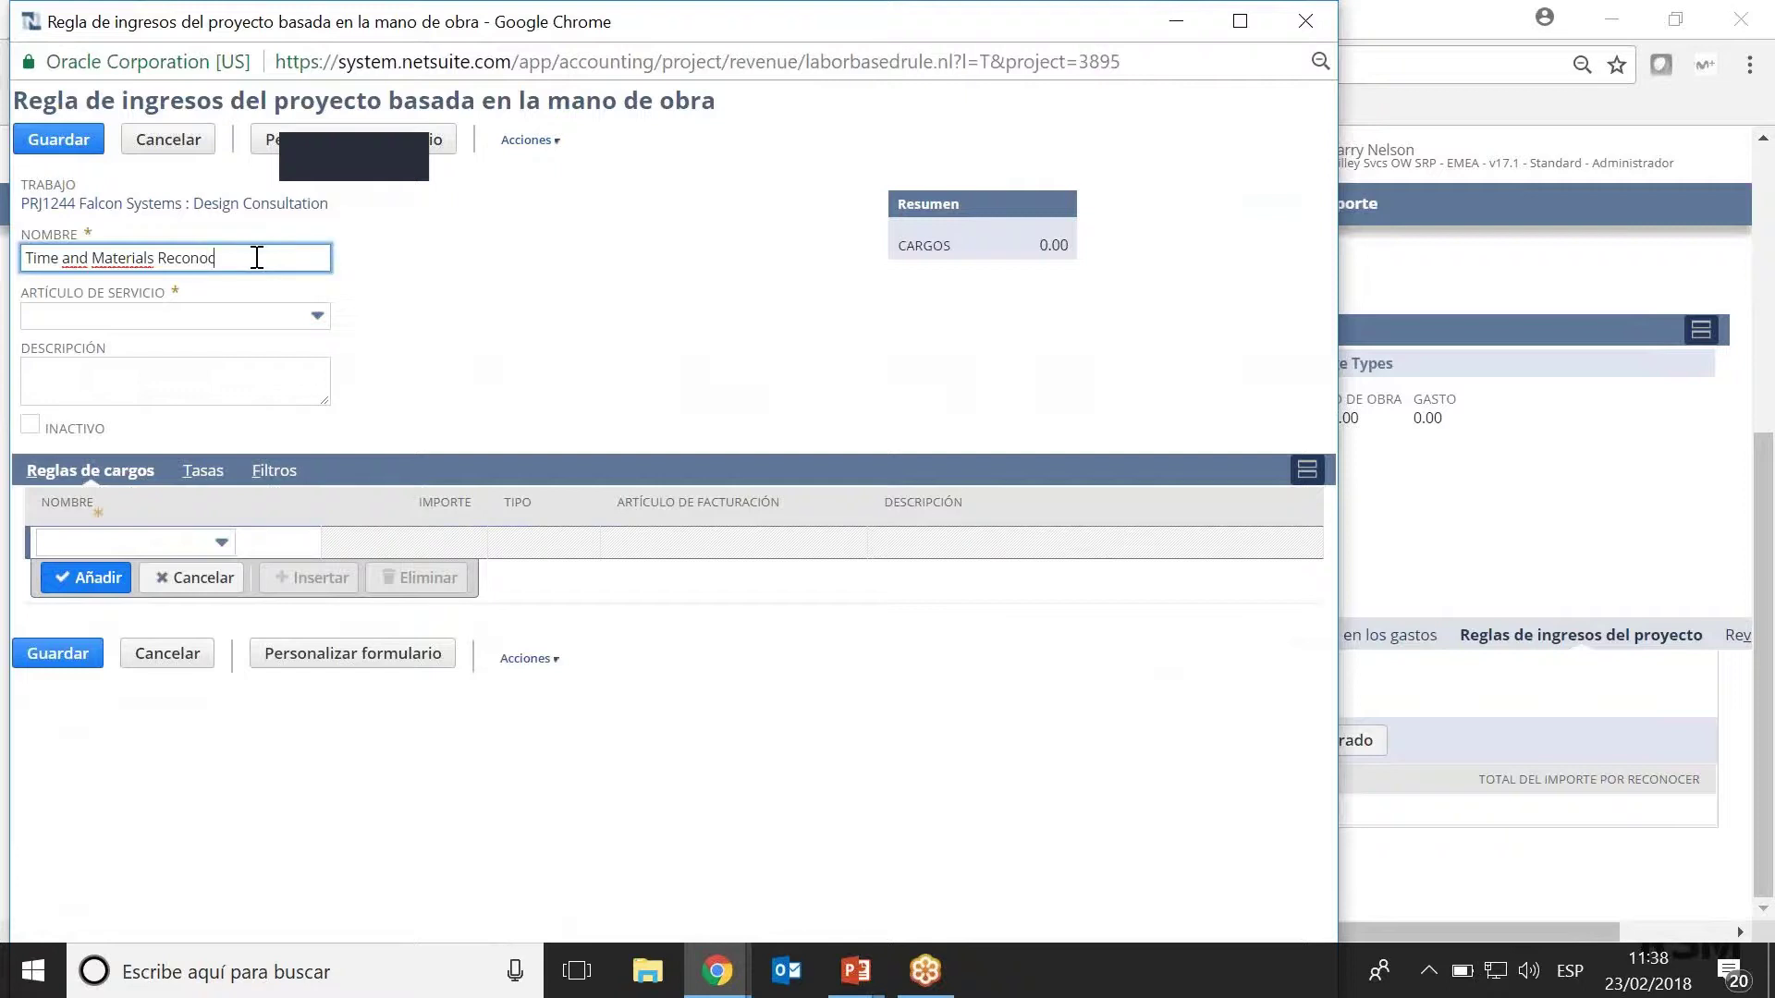
left_click(247, 318)
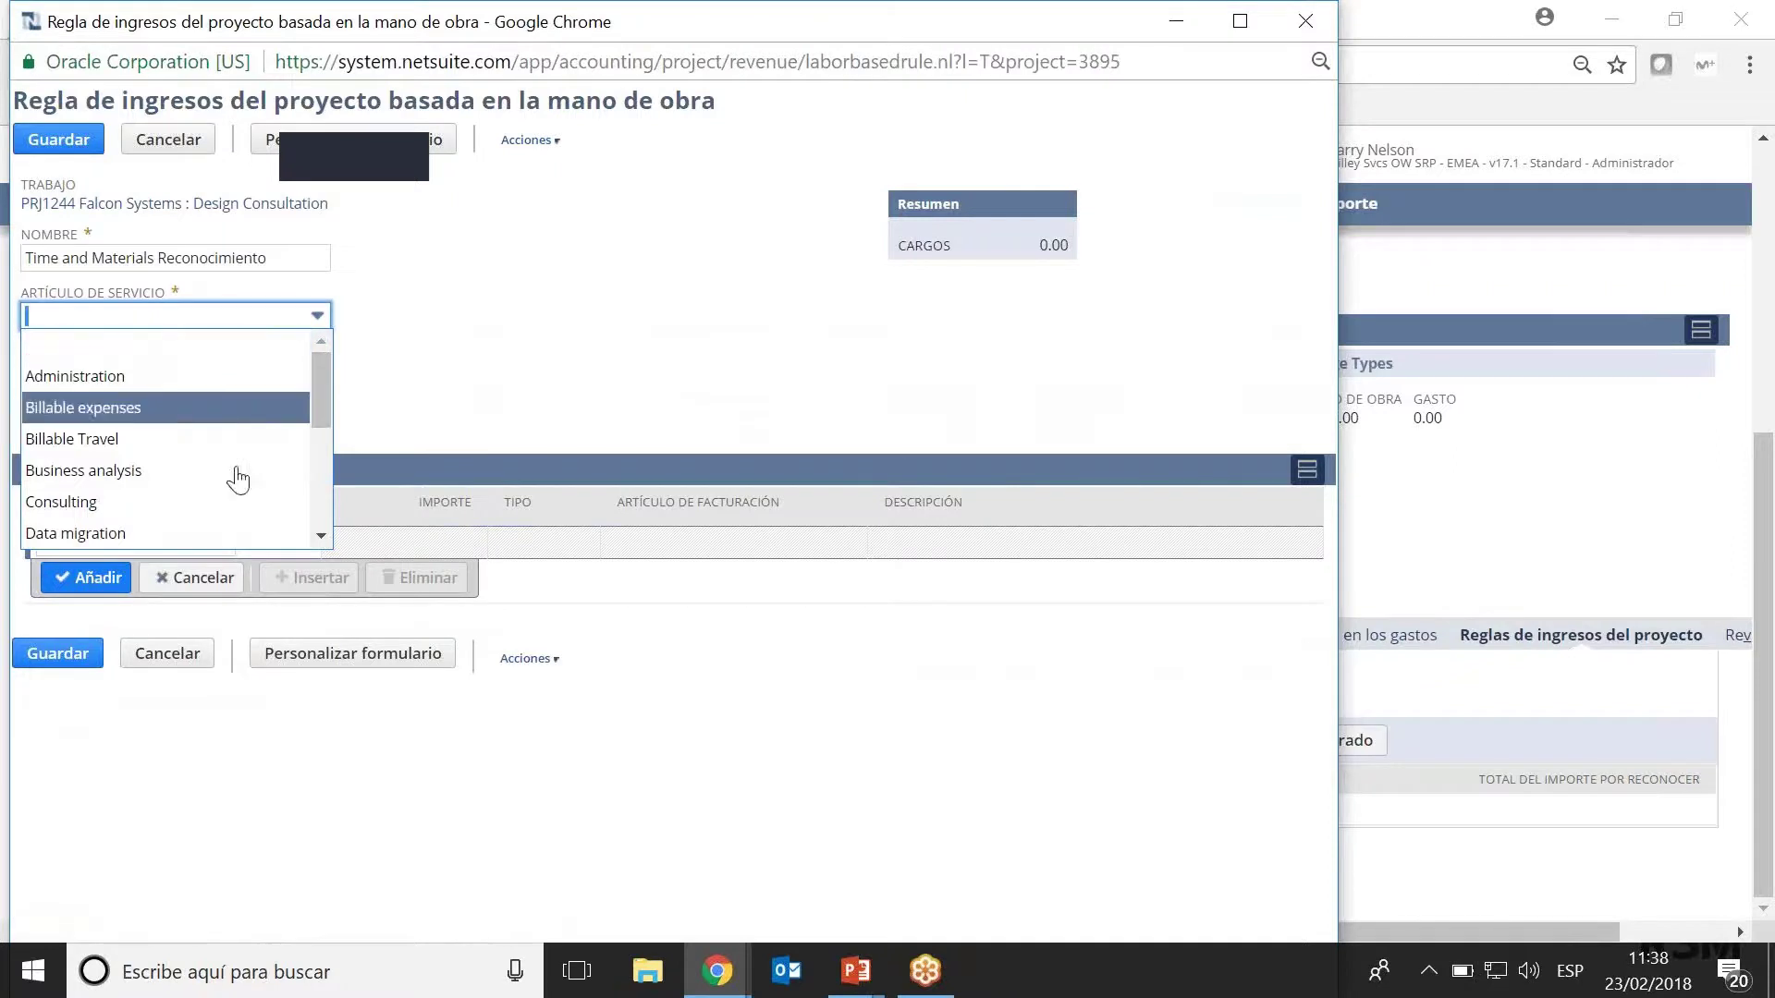
left_click(187, 504)
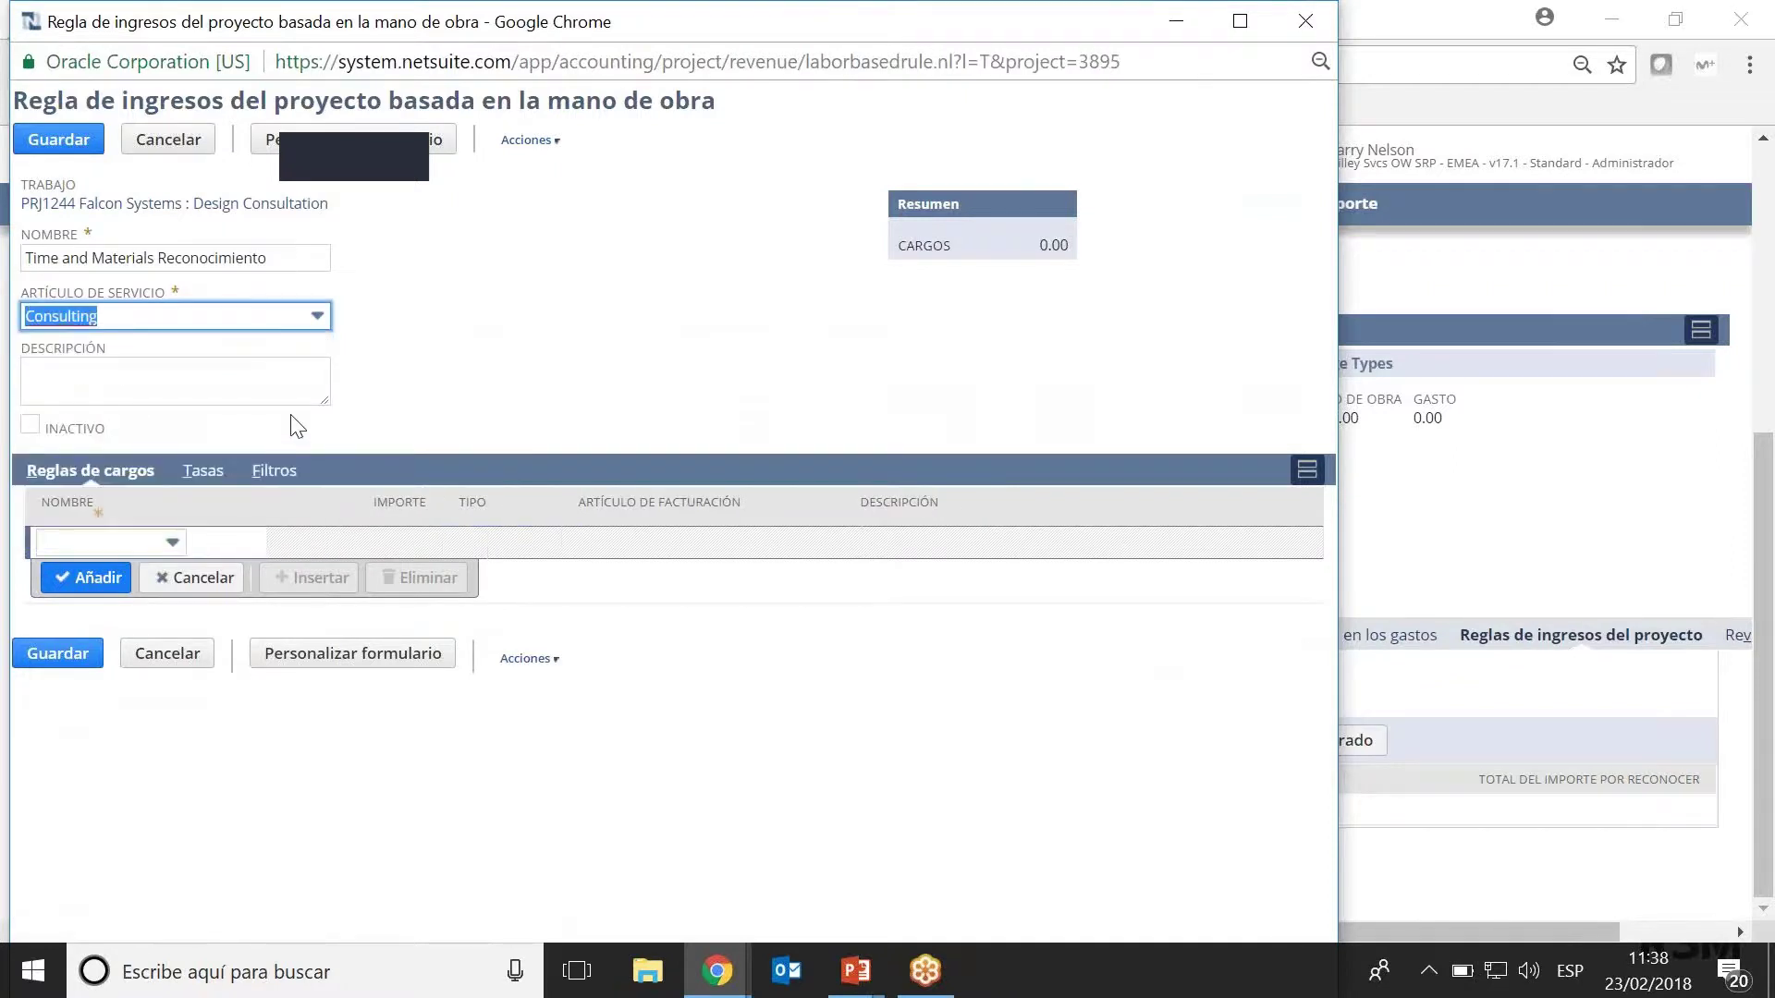
Add the Daily Consulting charge rule to the labor-based revenue rule and save it.
left_click(135, 540)
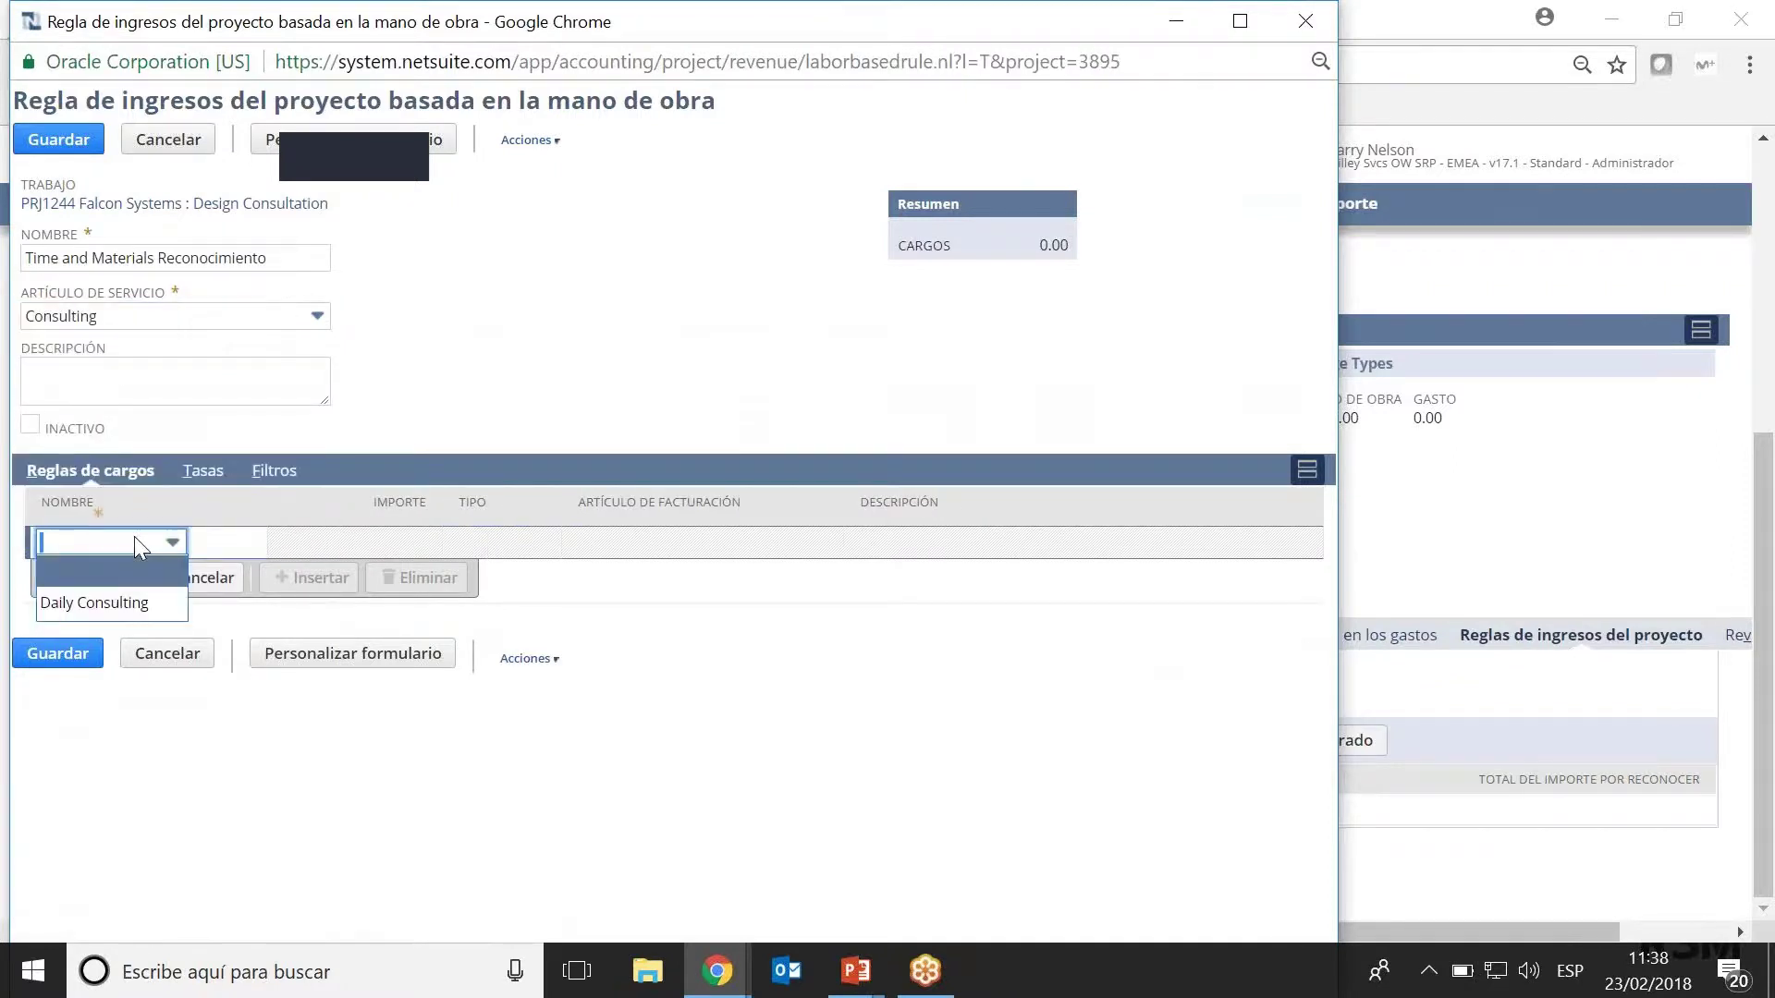
left_click(135, 610)
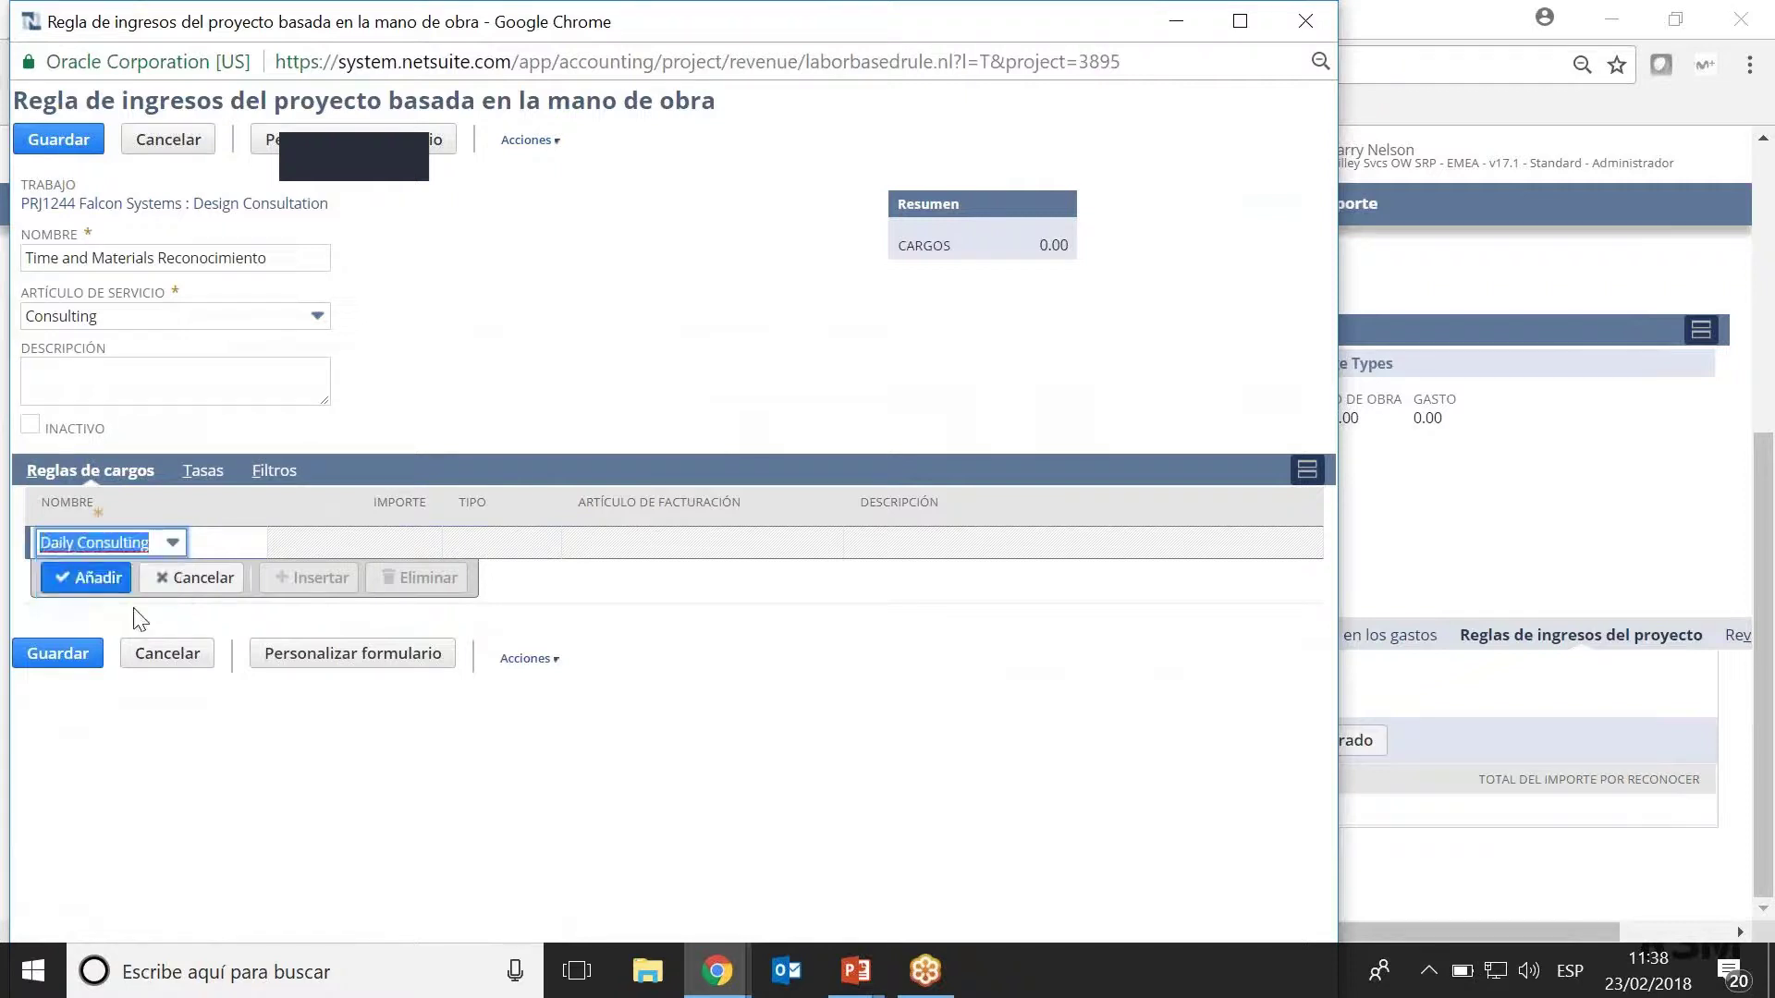
left_click(96, 578)
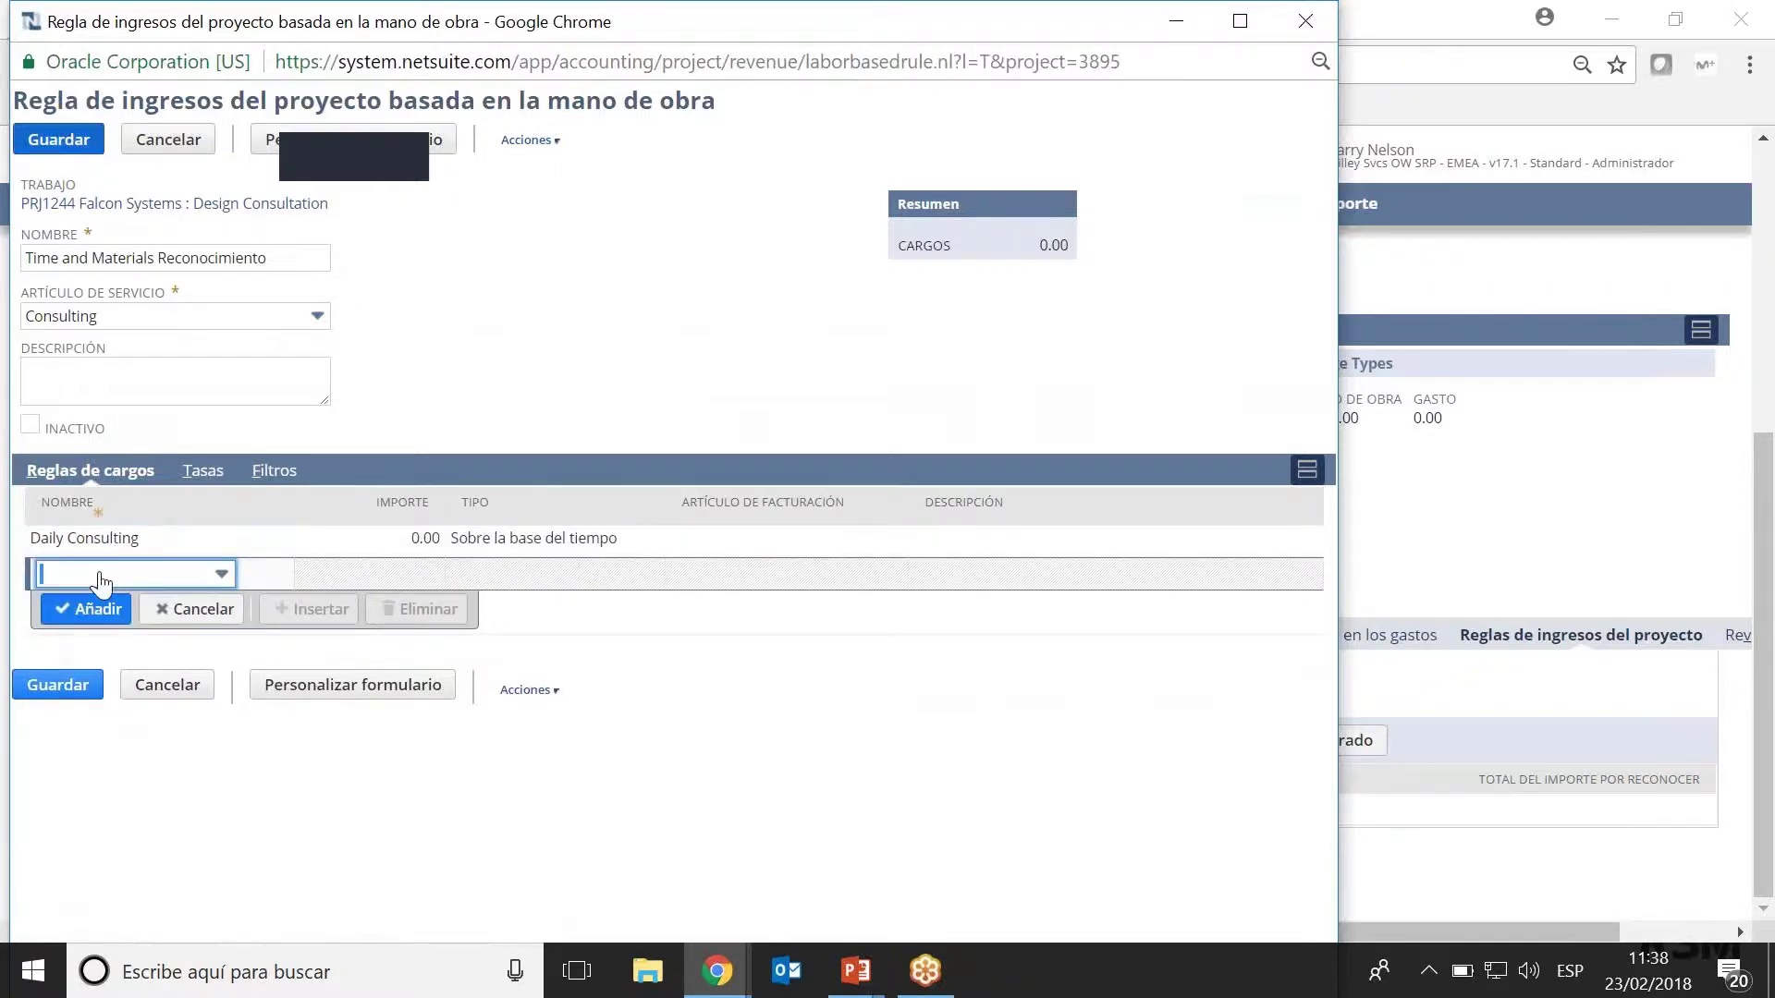
key("alt+s")
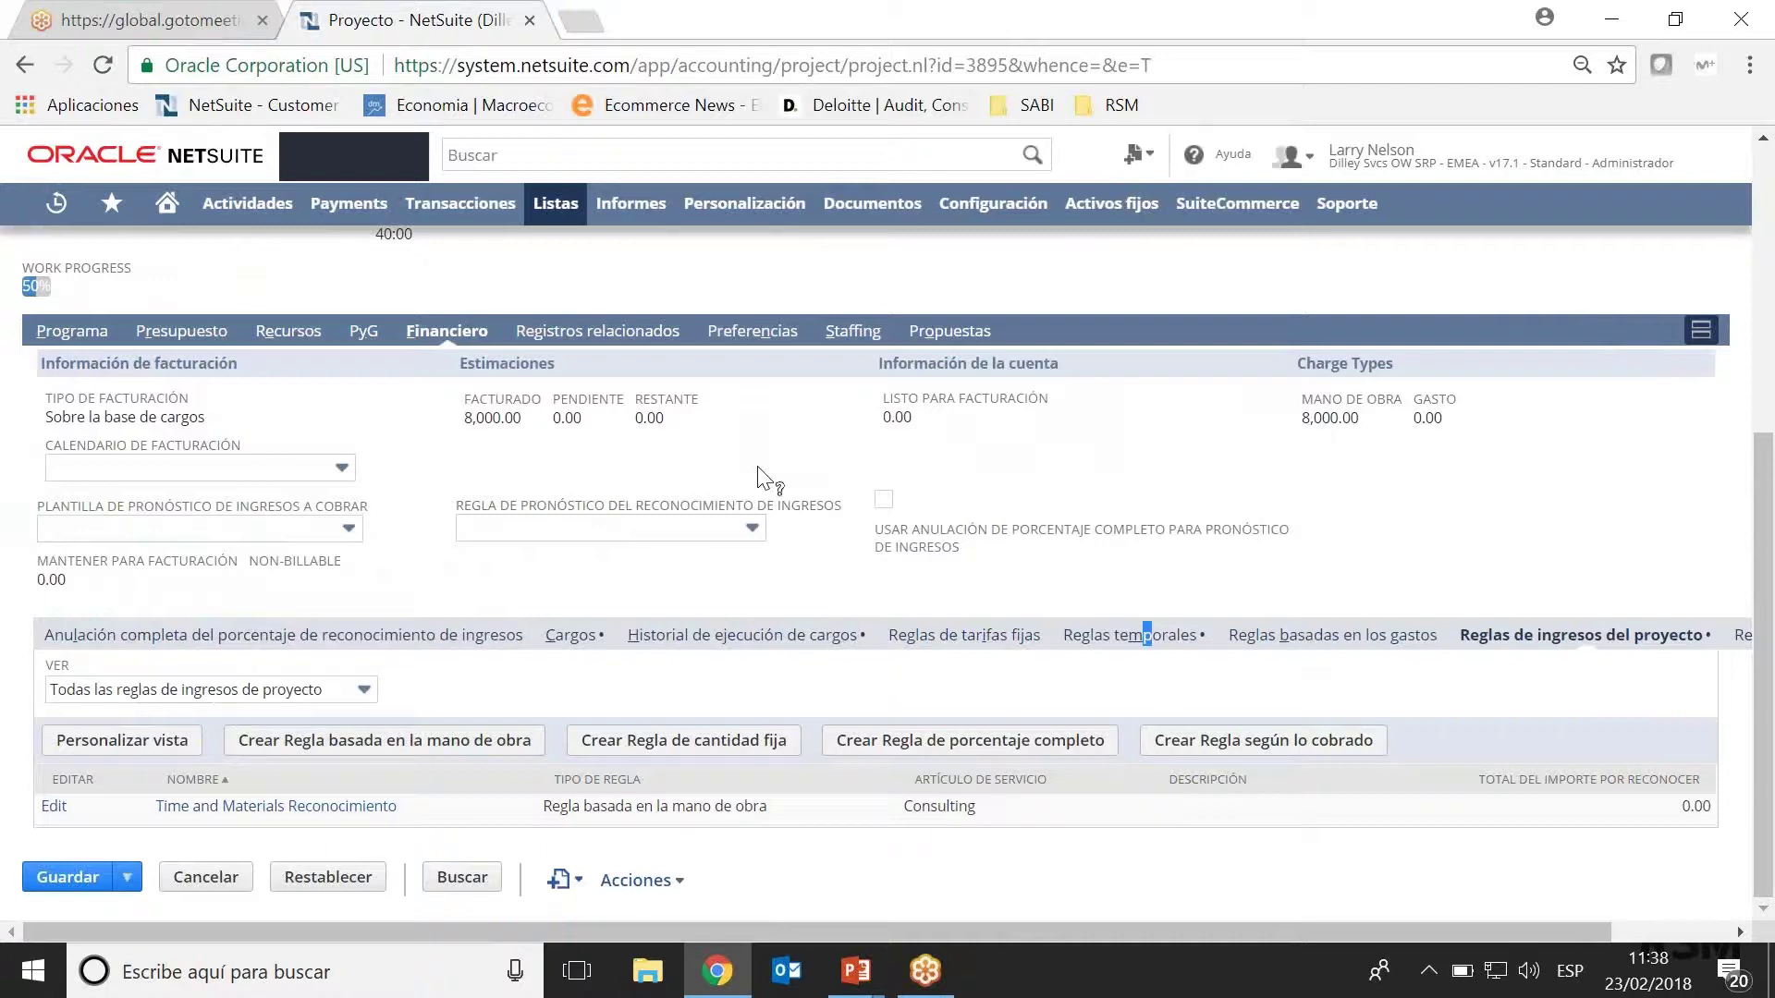
Review the project's charges (Cargos) and its related opportunities (Oportunidades) and transactions (Transacciones).
left_click(570, 636)
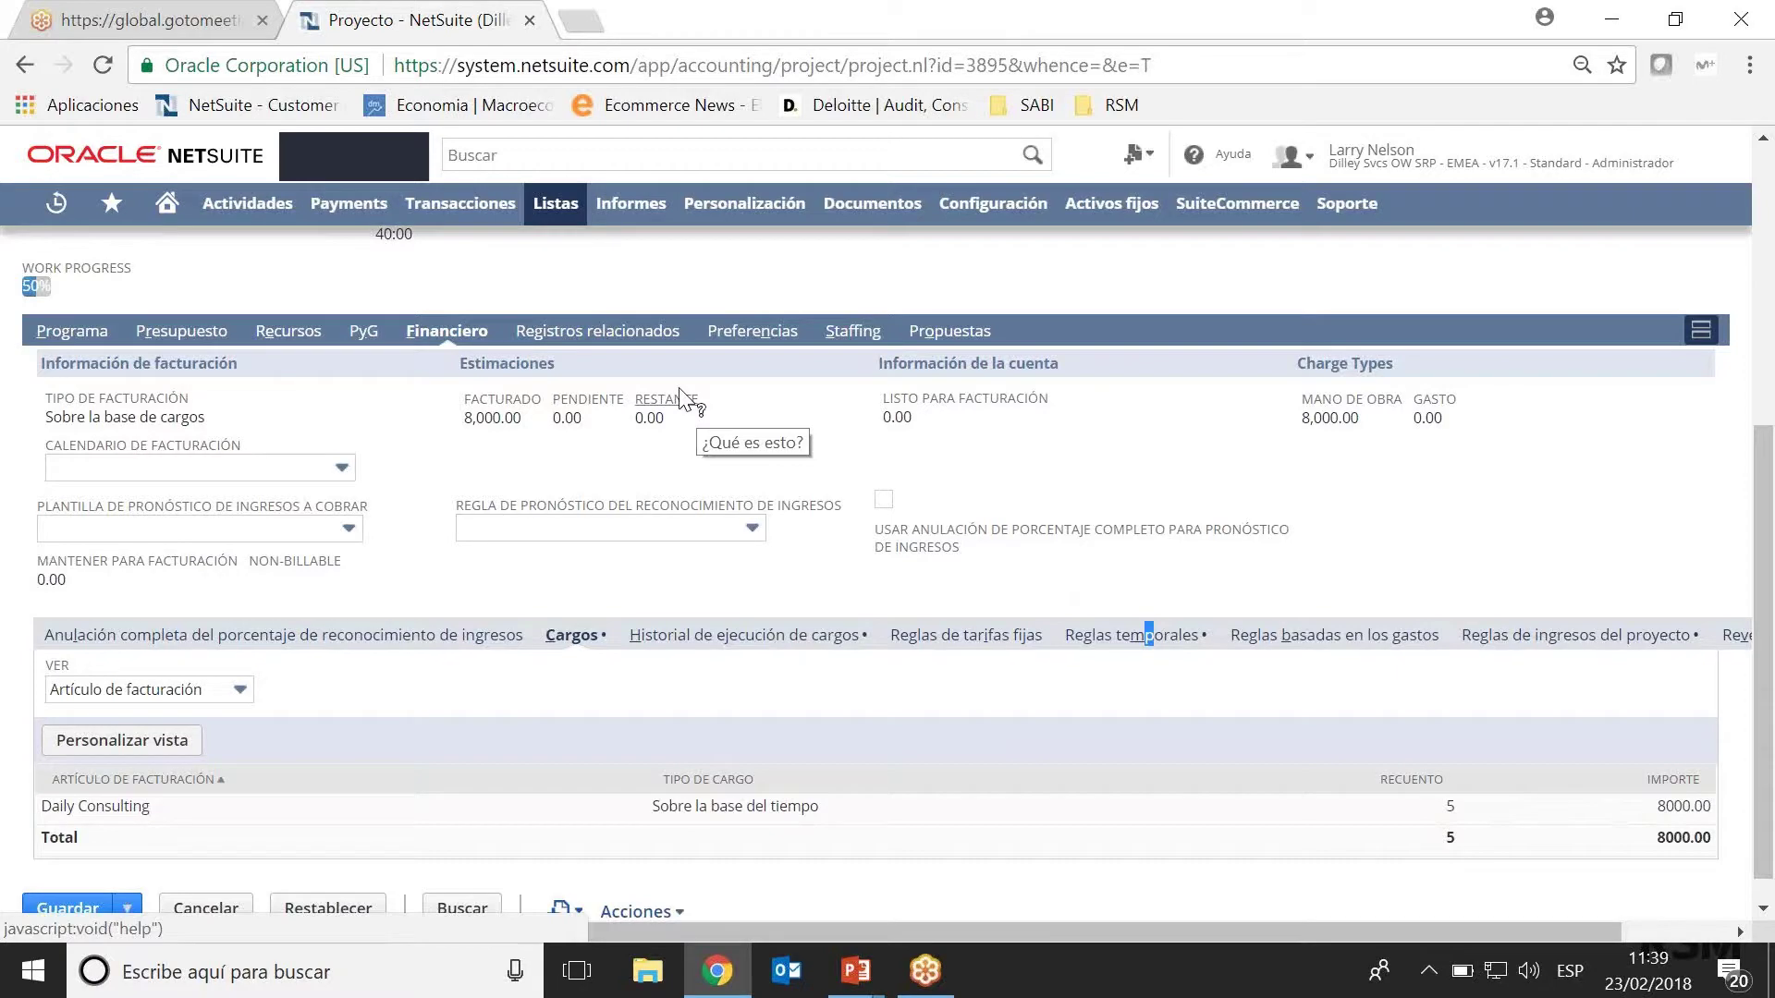
left_click(634, 333)
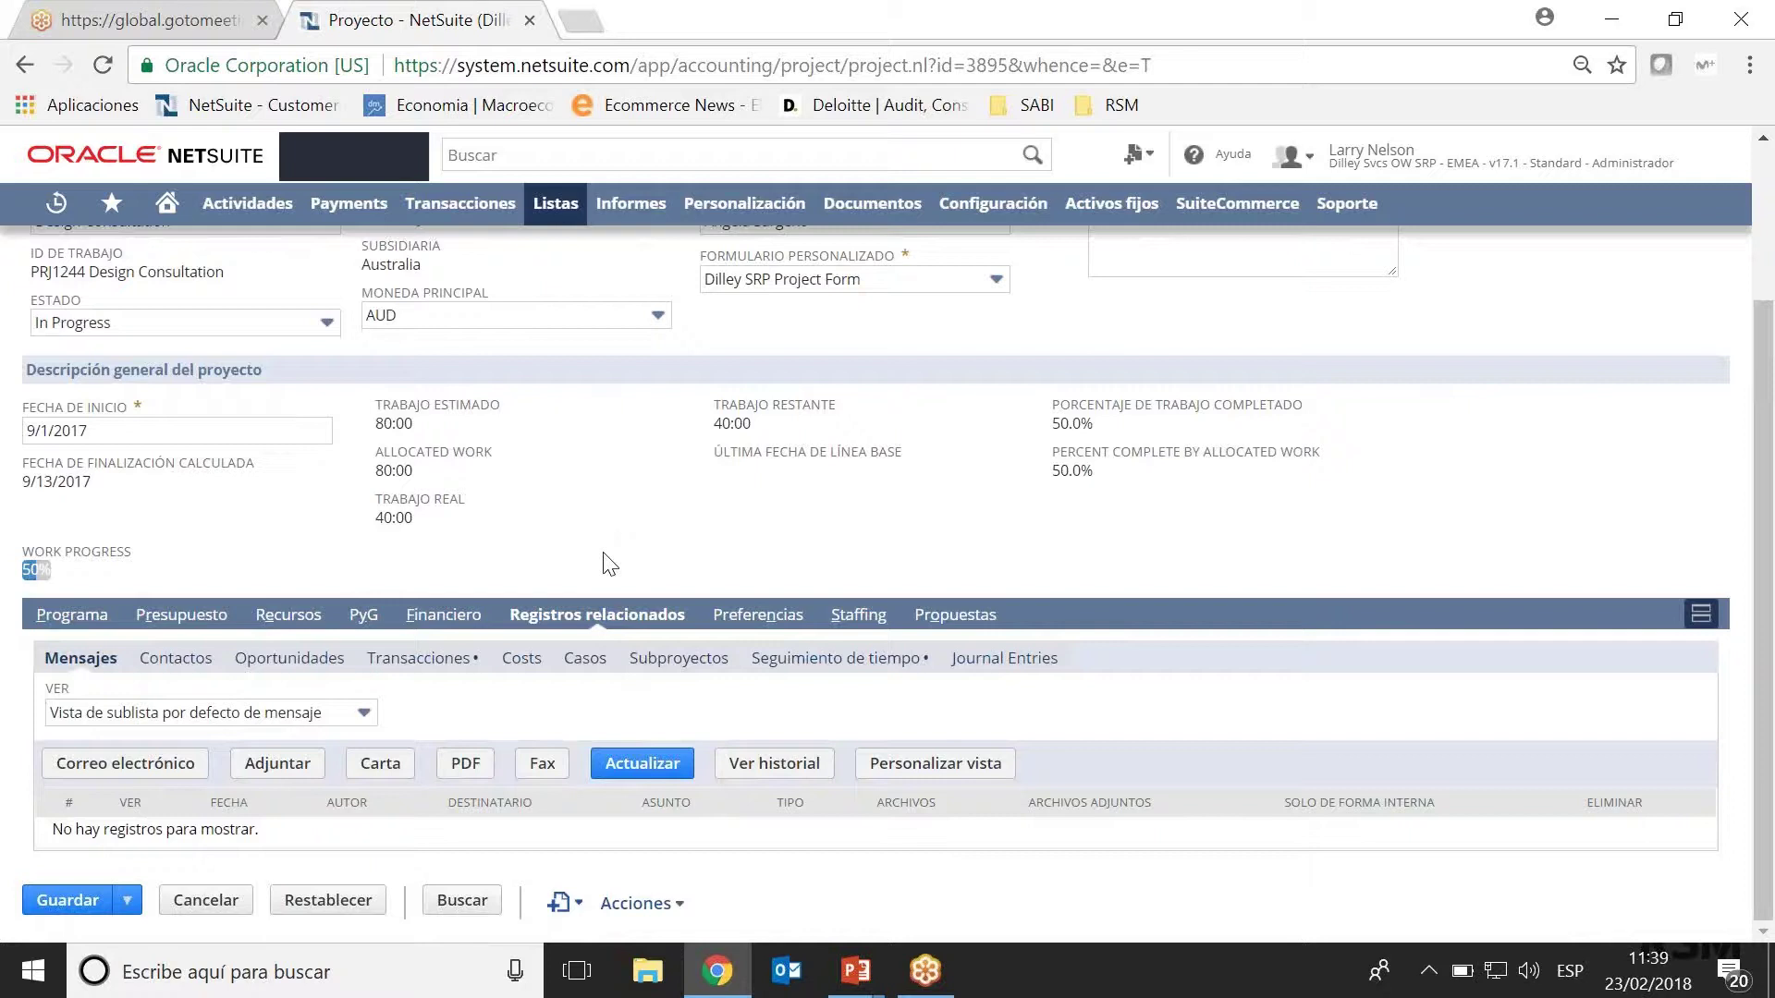
left_click(298, 659)
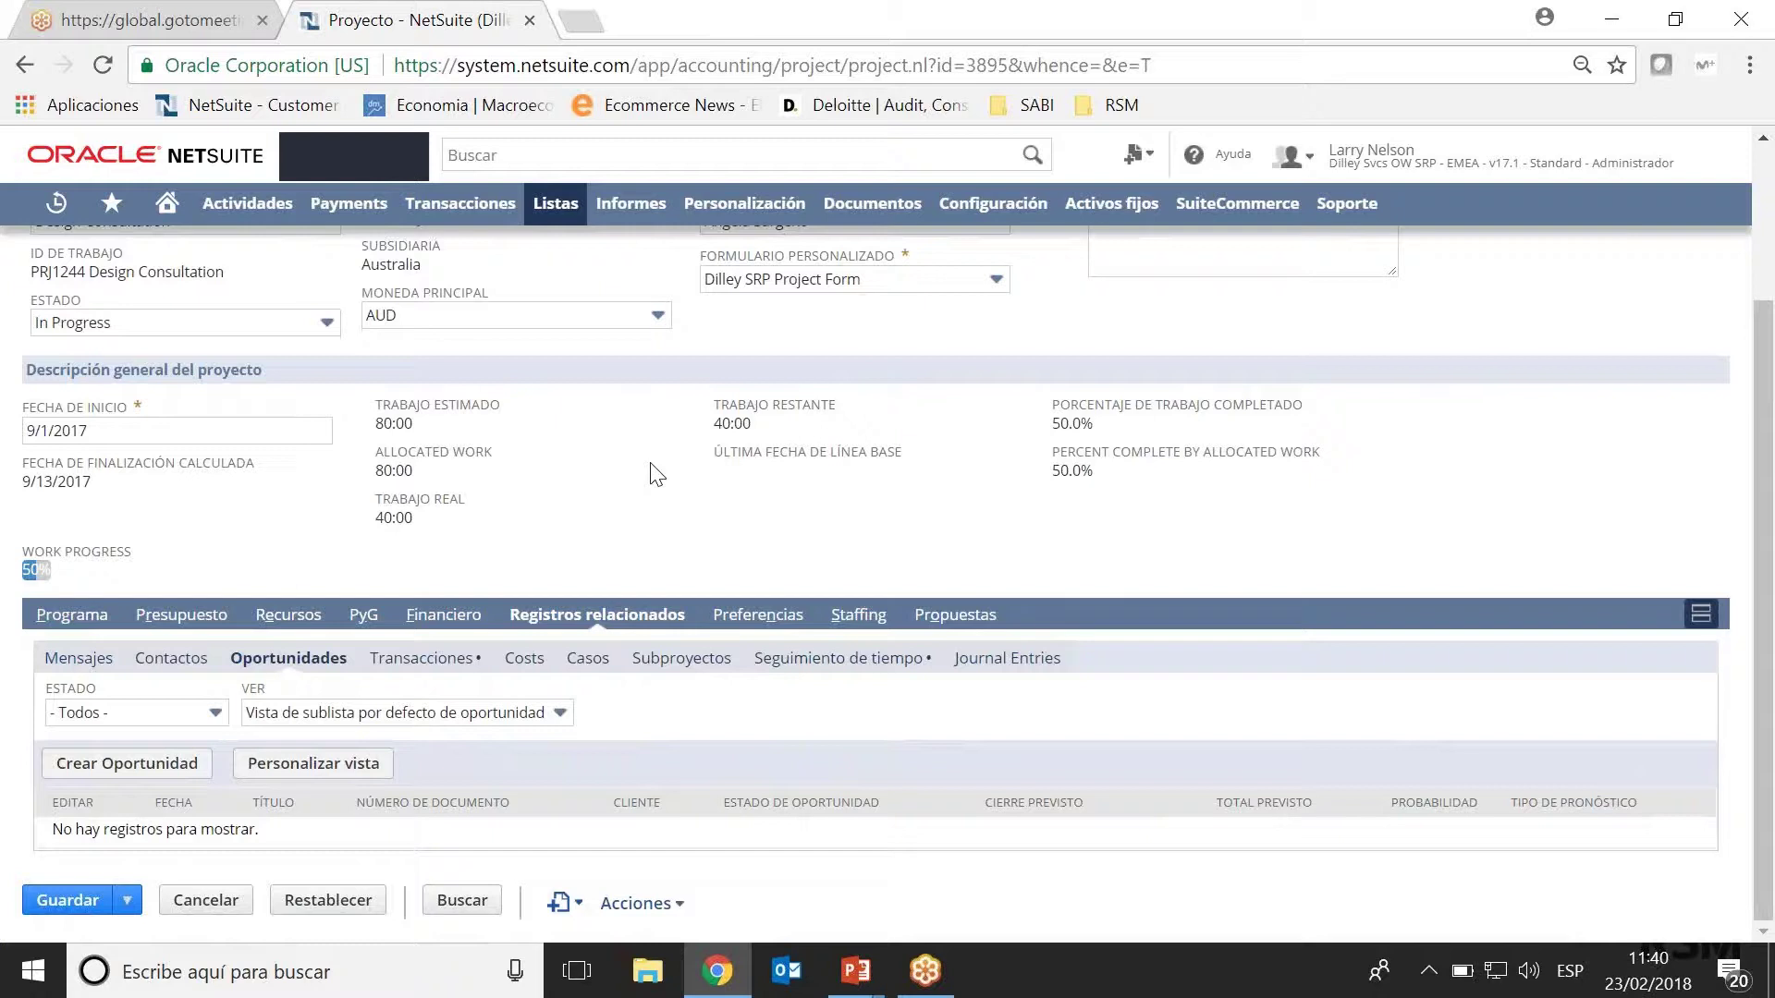
left_click(424, 658)
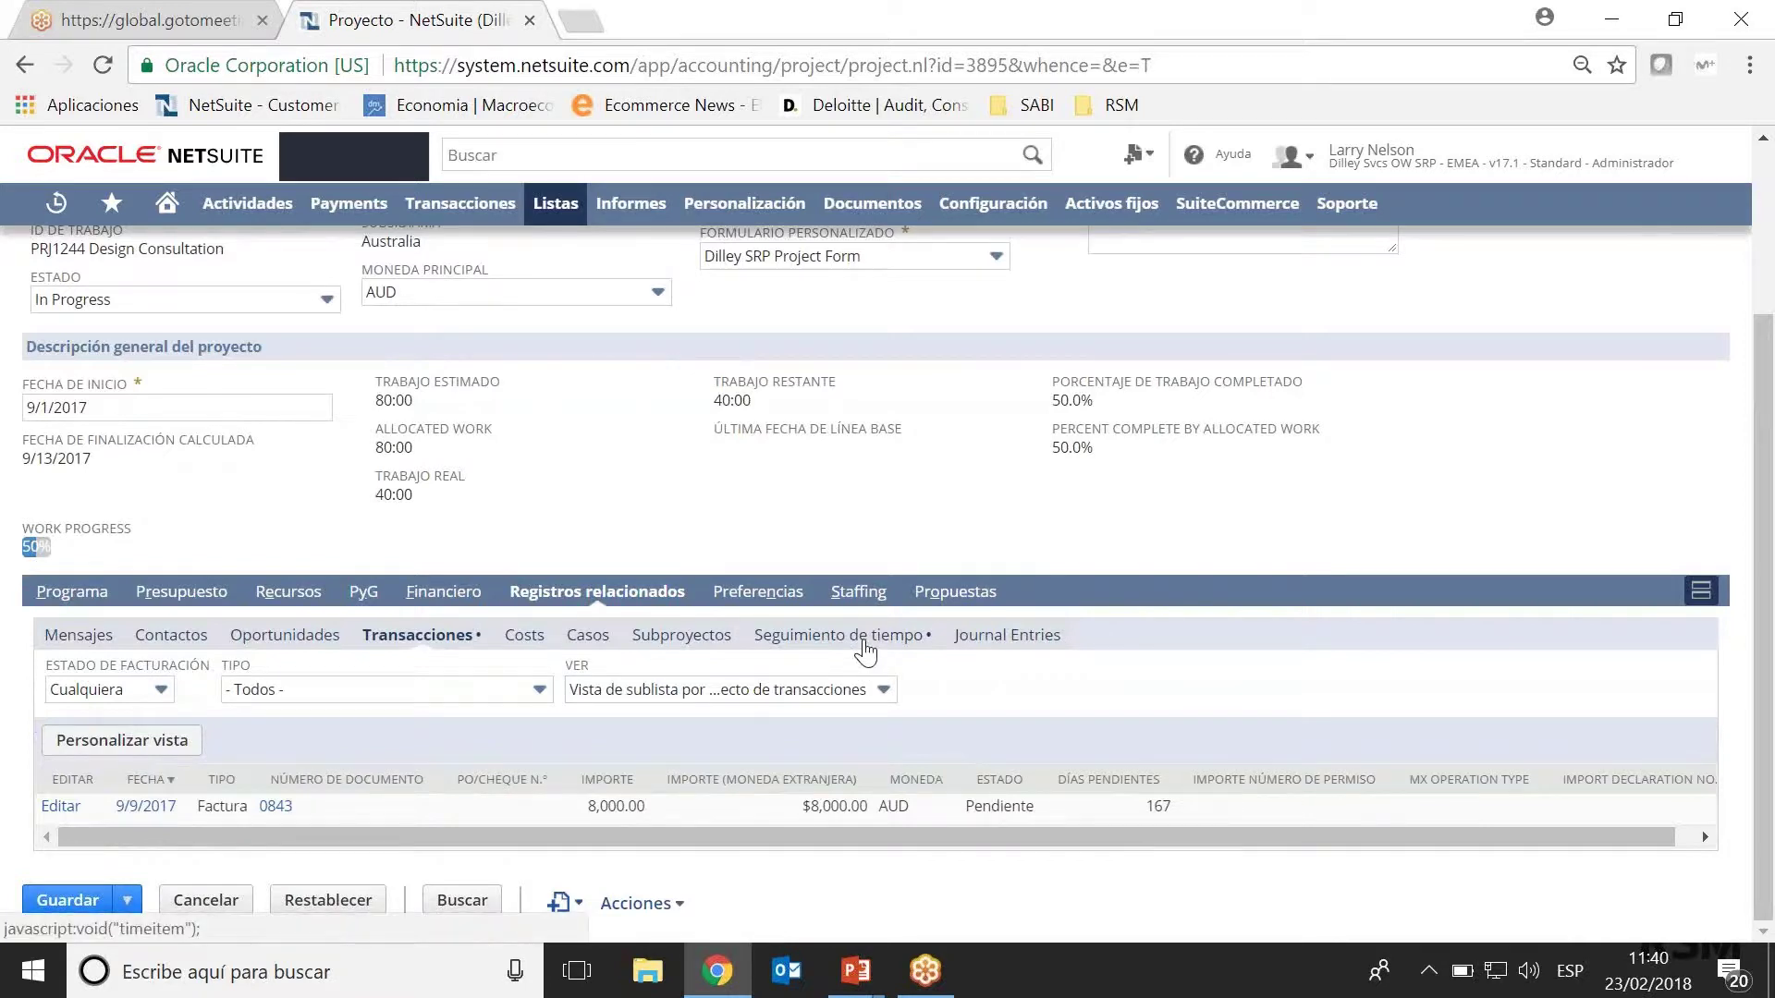
Review the time entries recorded against the project (Seguimiento de tiempo).
left_click_drag(864, 652, 809, 651)
left_click(869, 636)
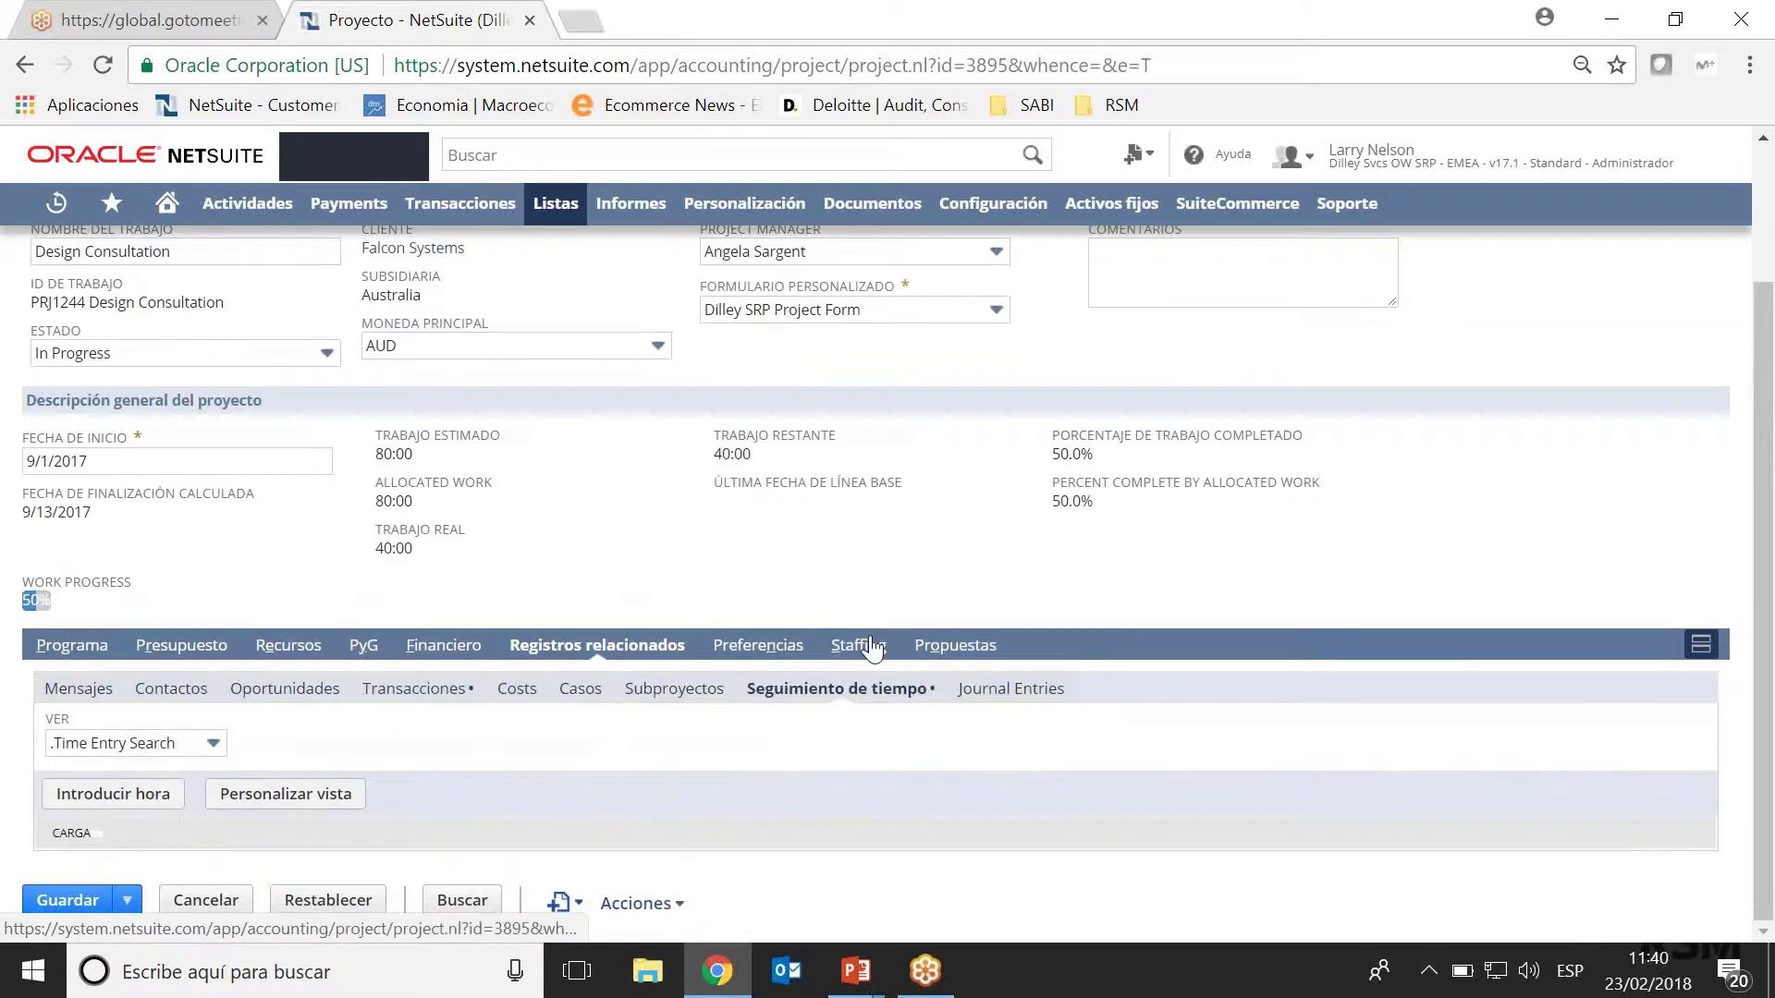
scroll(874, 647, "down", 3)
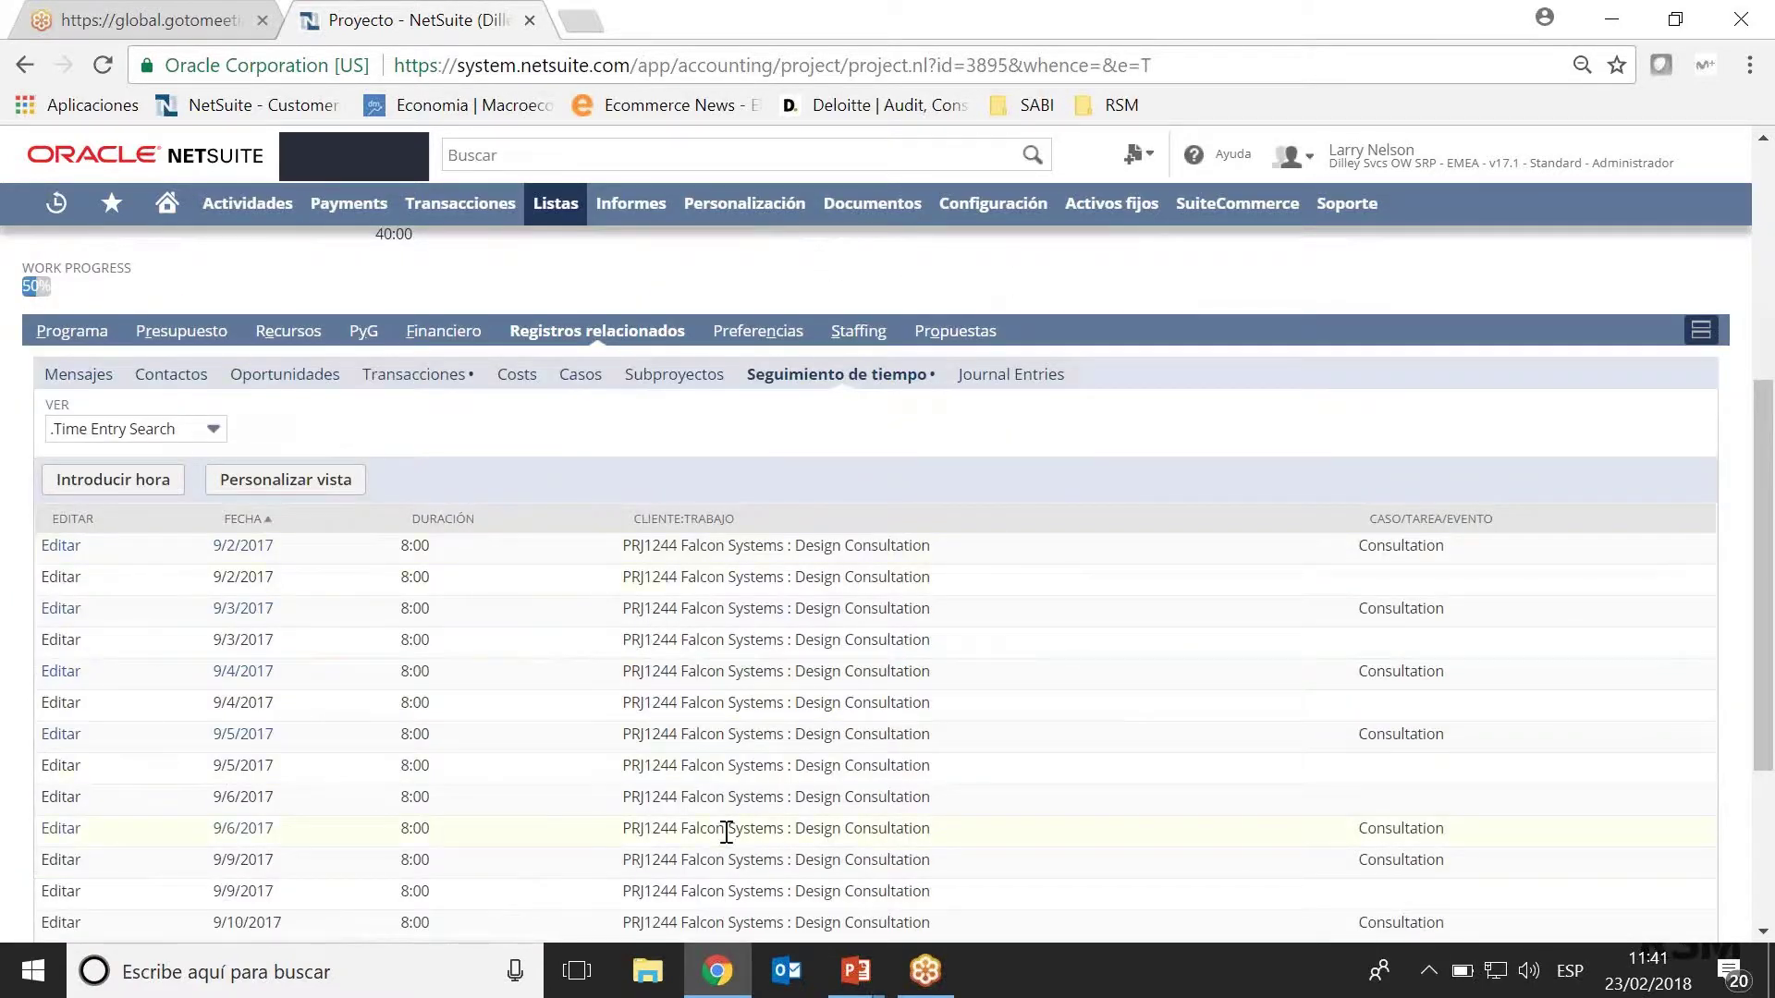
scroll(727, 832, "down", 3)
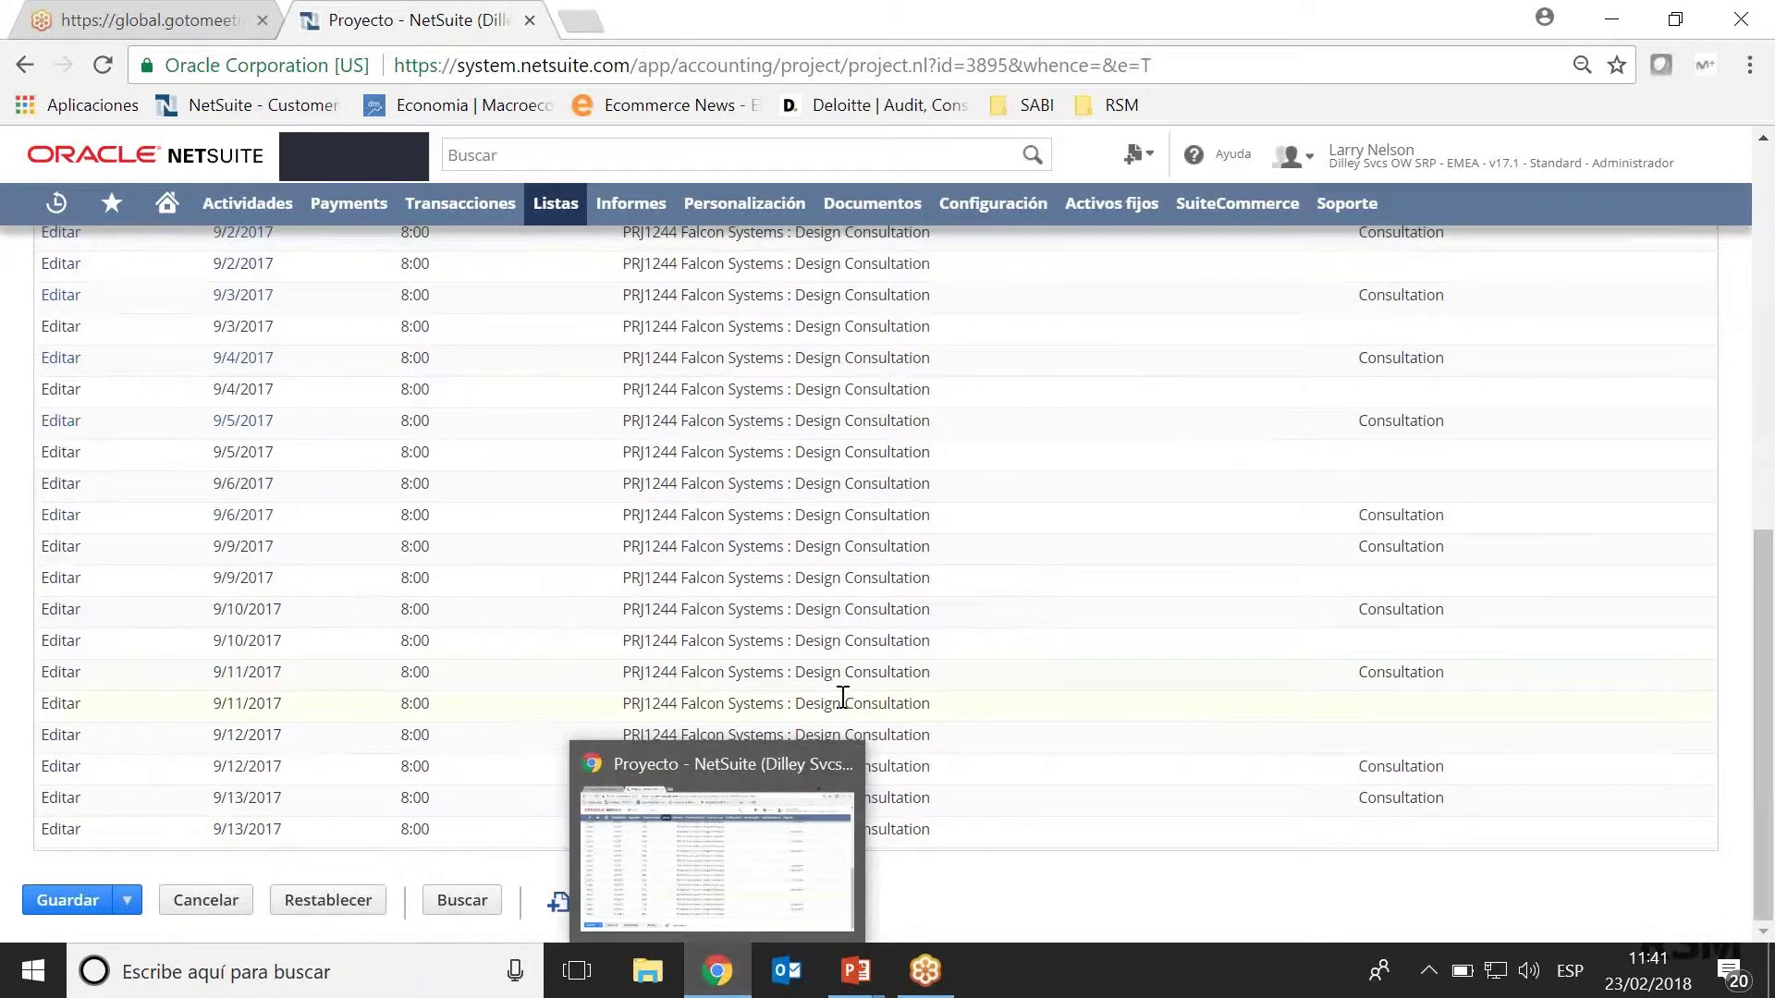
scroll(843, 697, "up", 10)
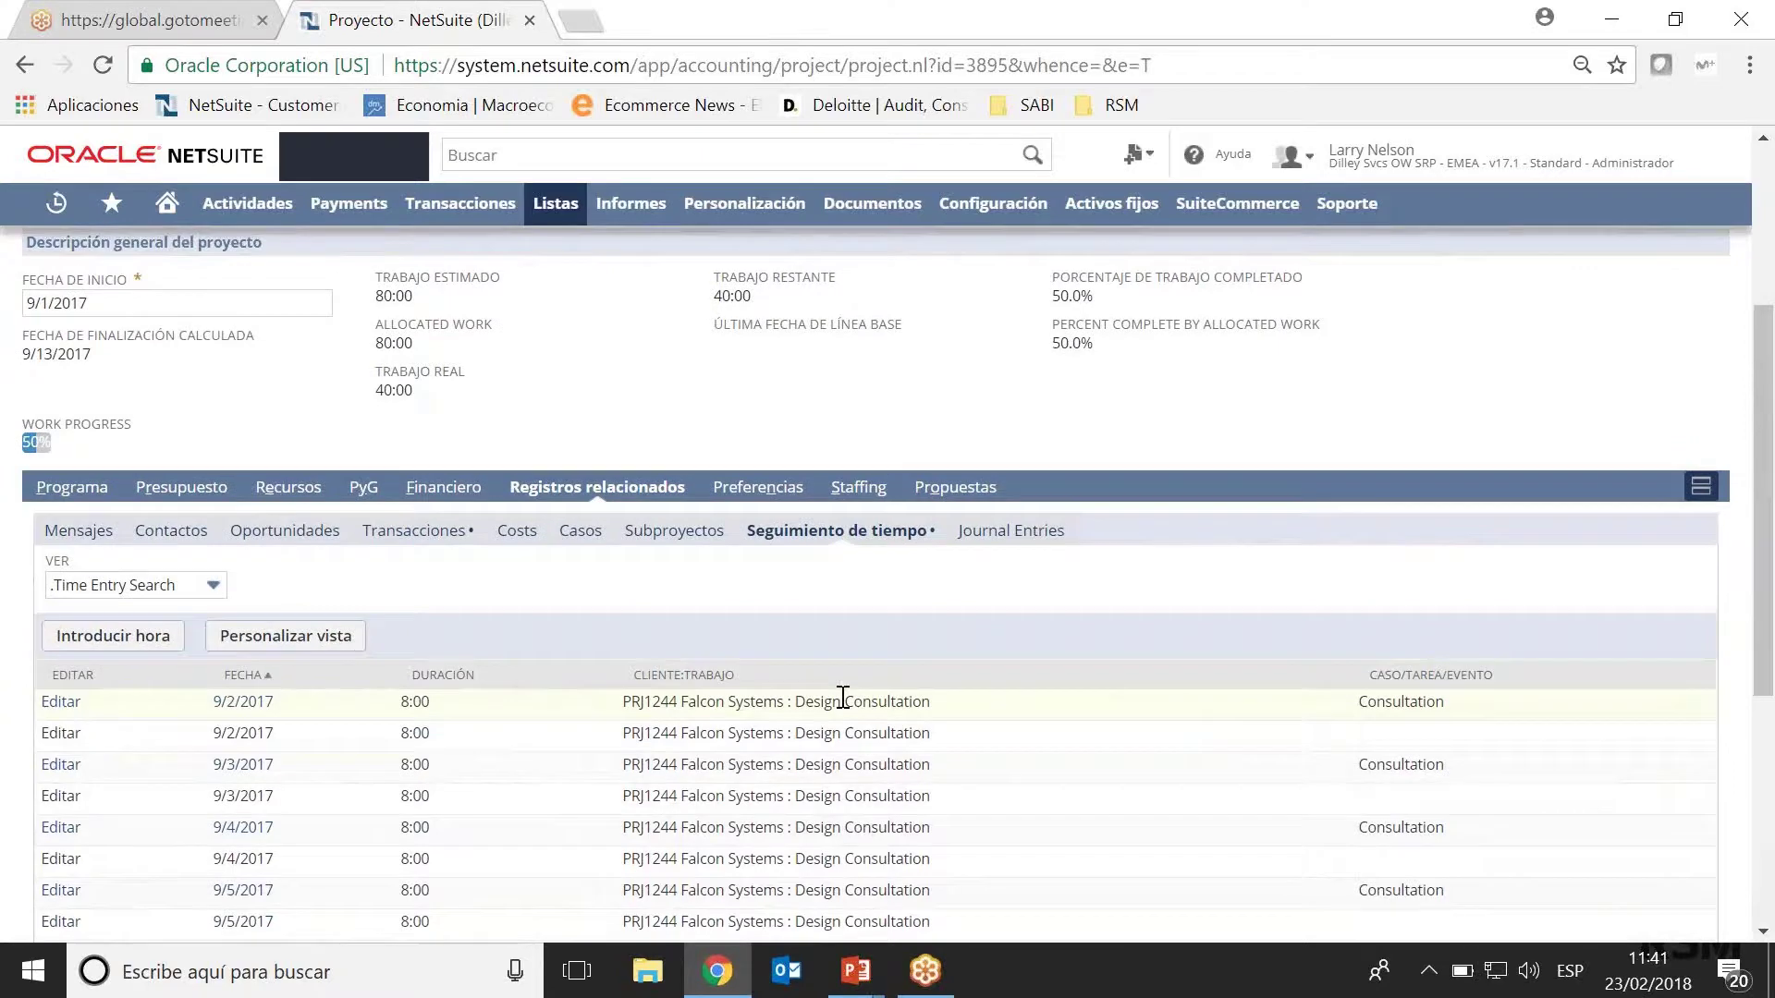
scroll(708, 677, "down", 4)
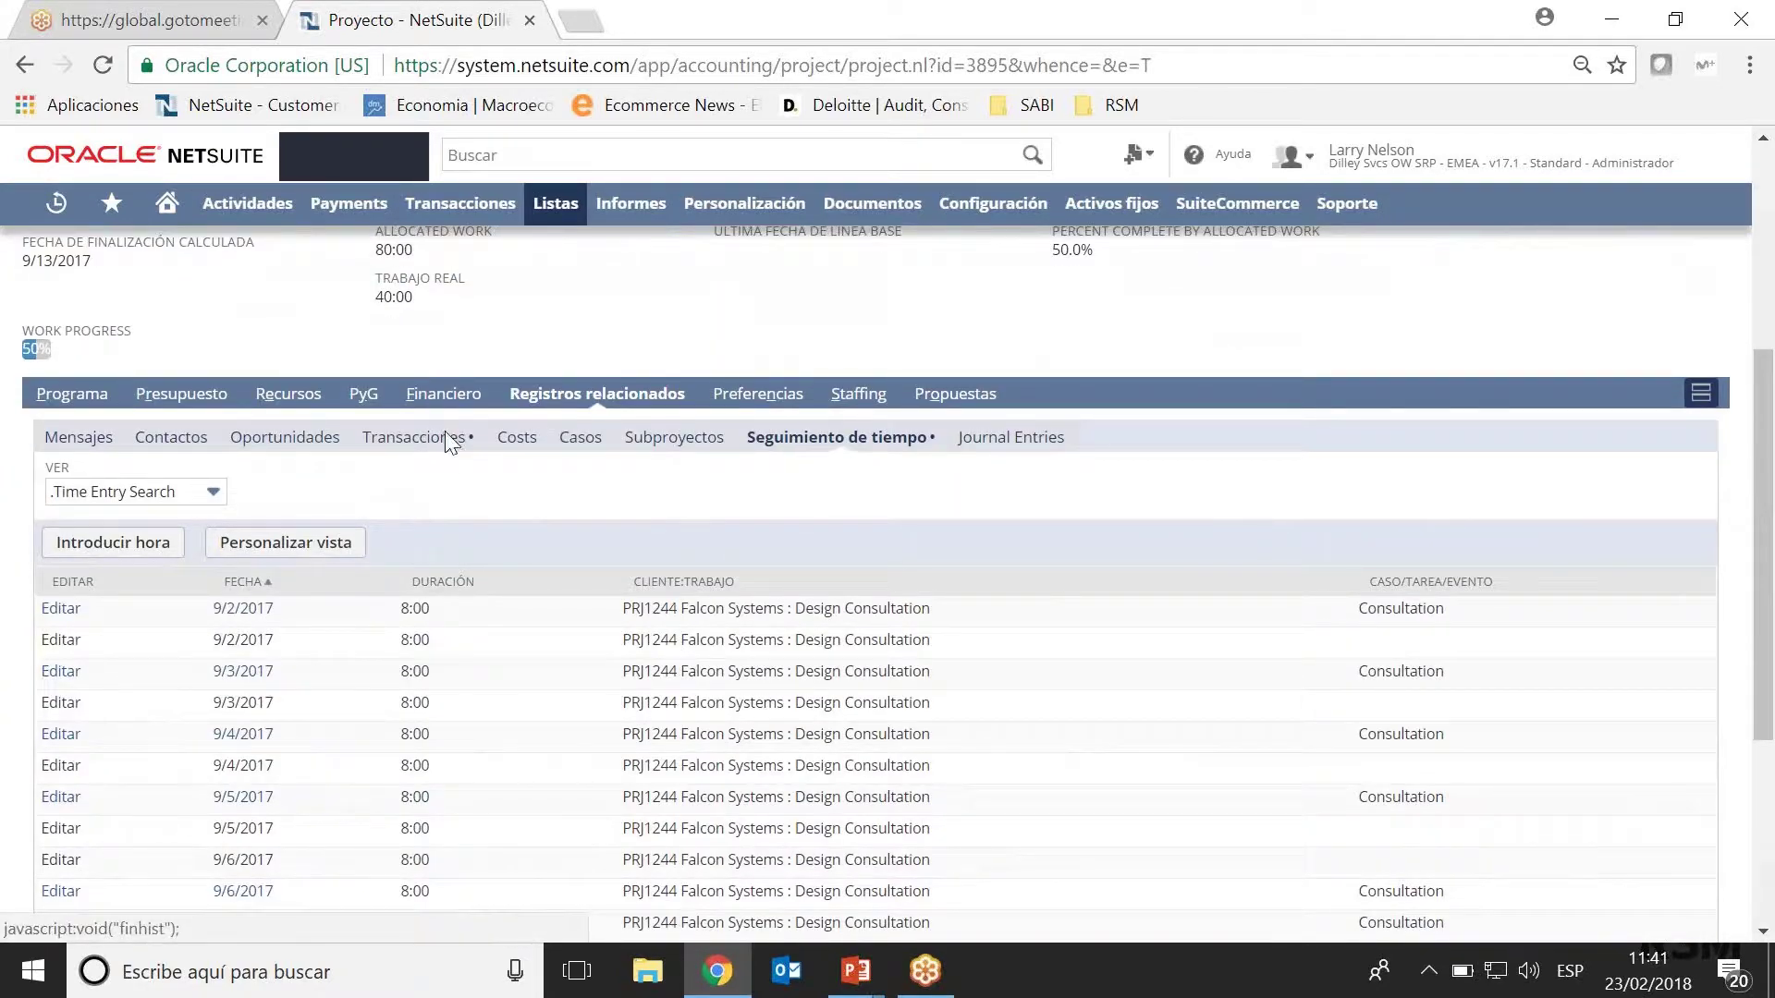
Open the 9/9/2017 invoice from the project's related transactions in a new browser tab.
left_click(446, 434)
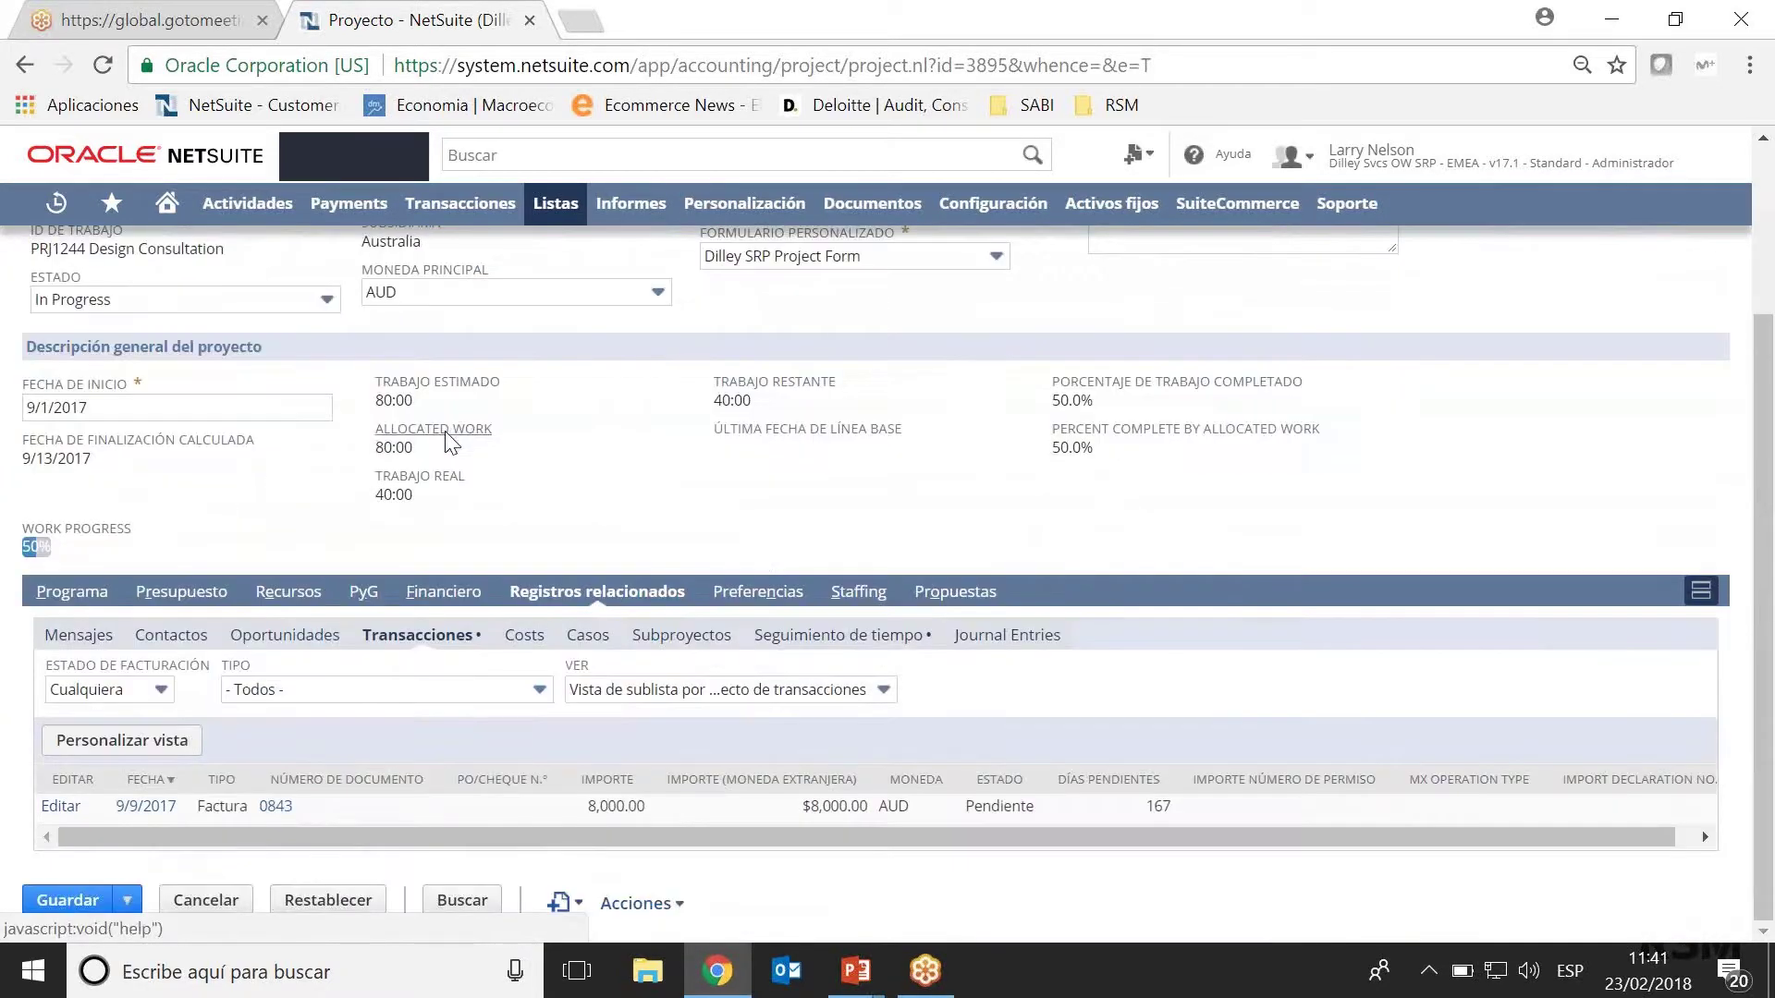
right_click(146, 823)
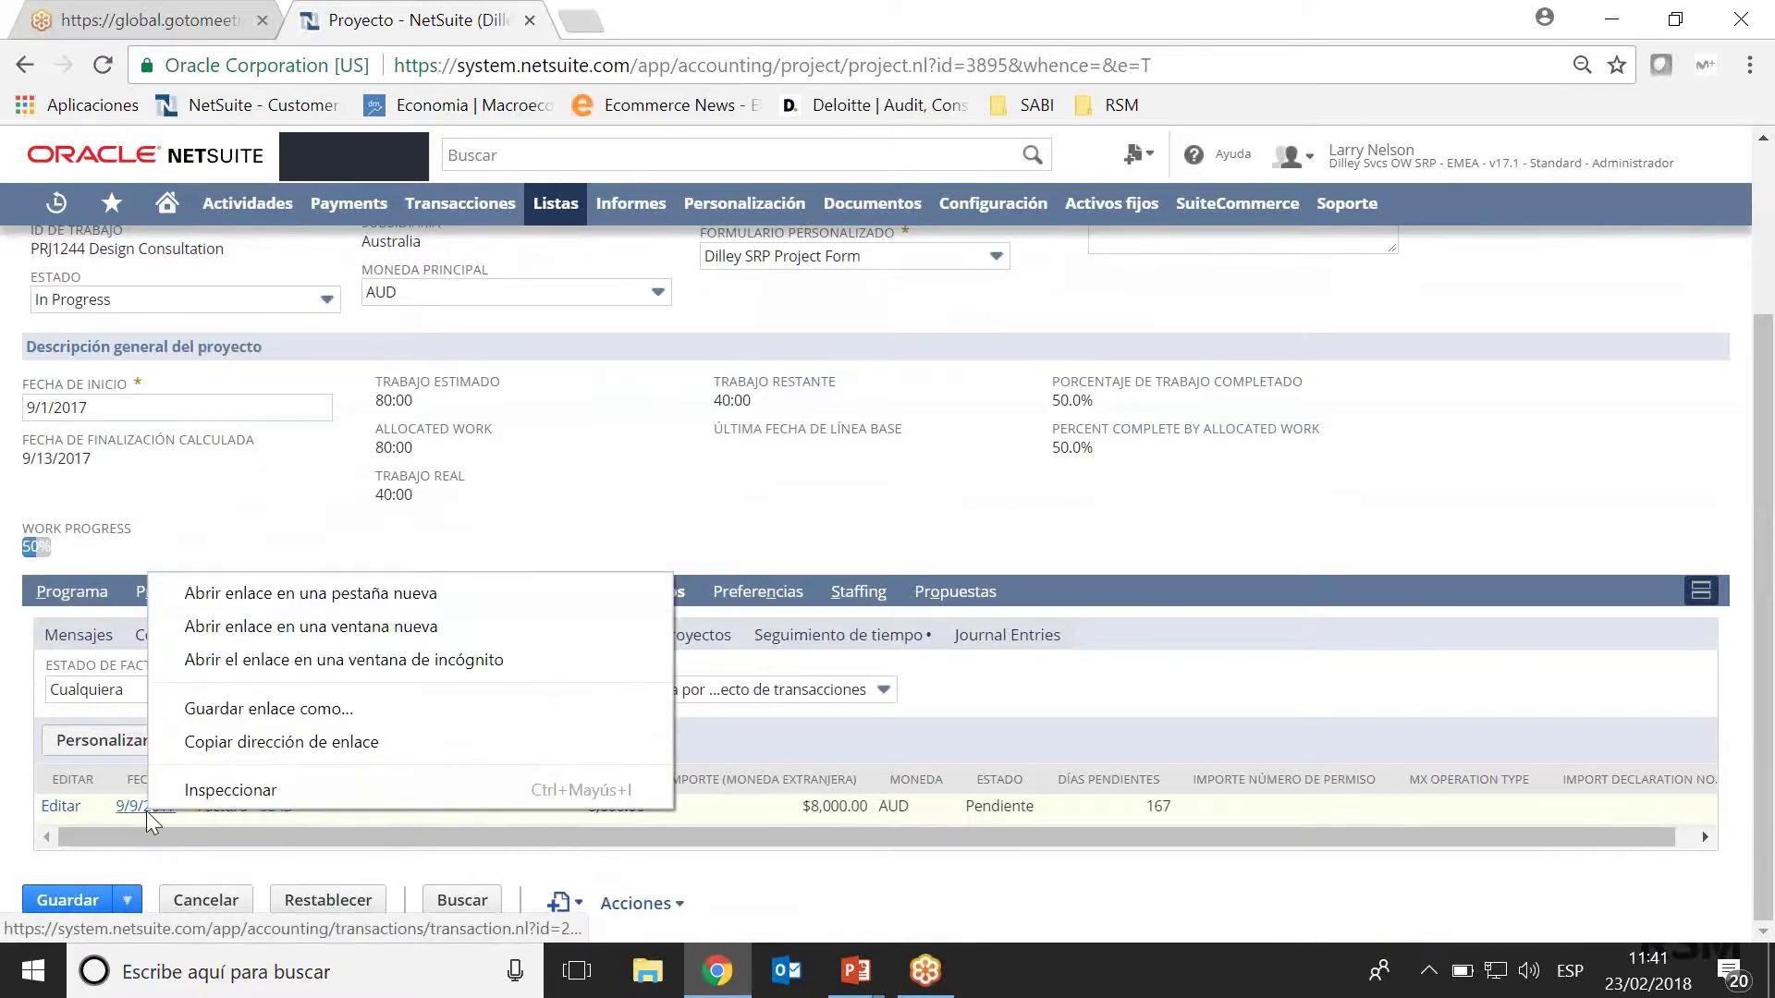
left_click(337, 592)
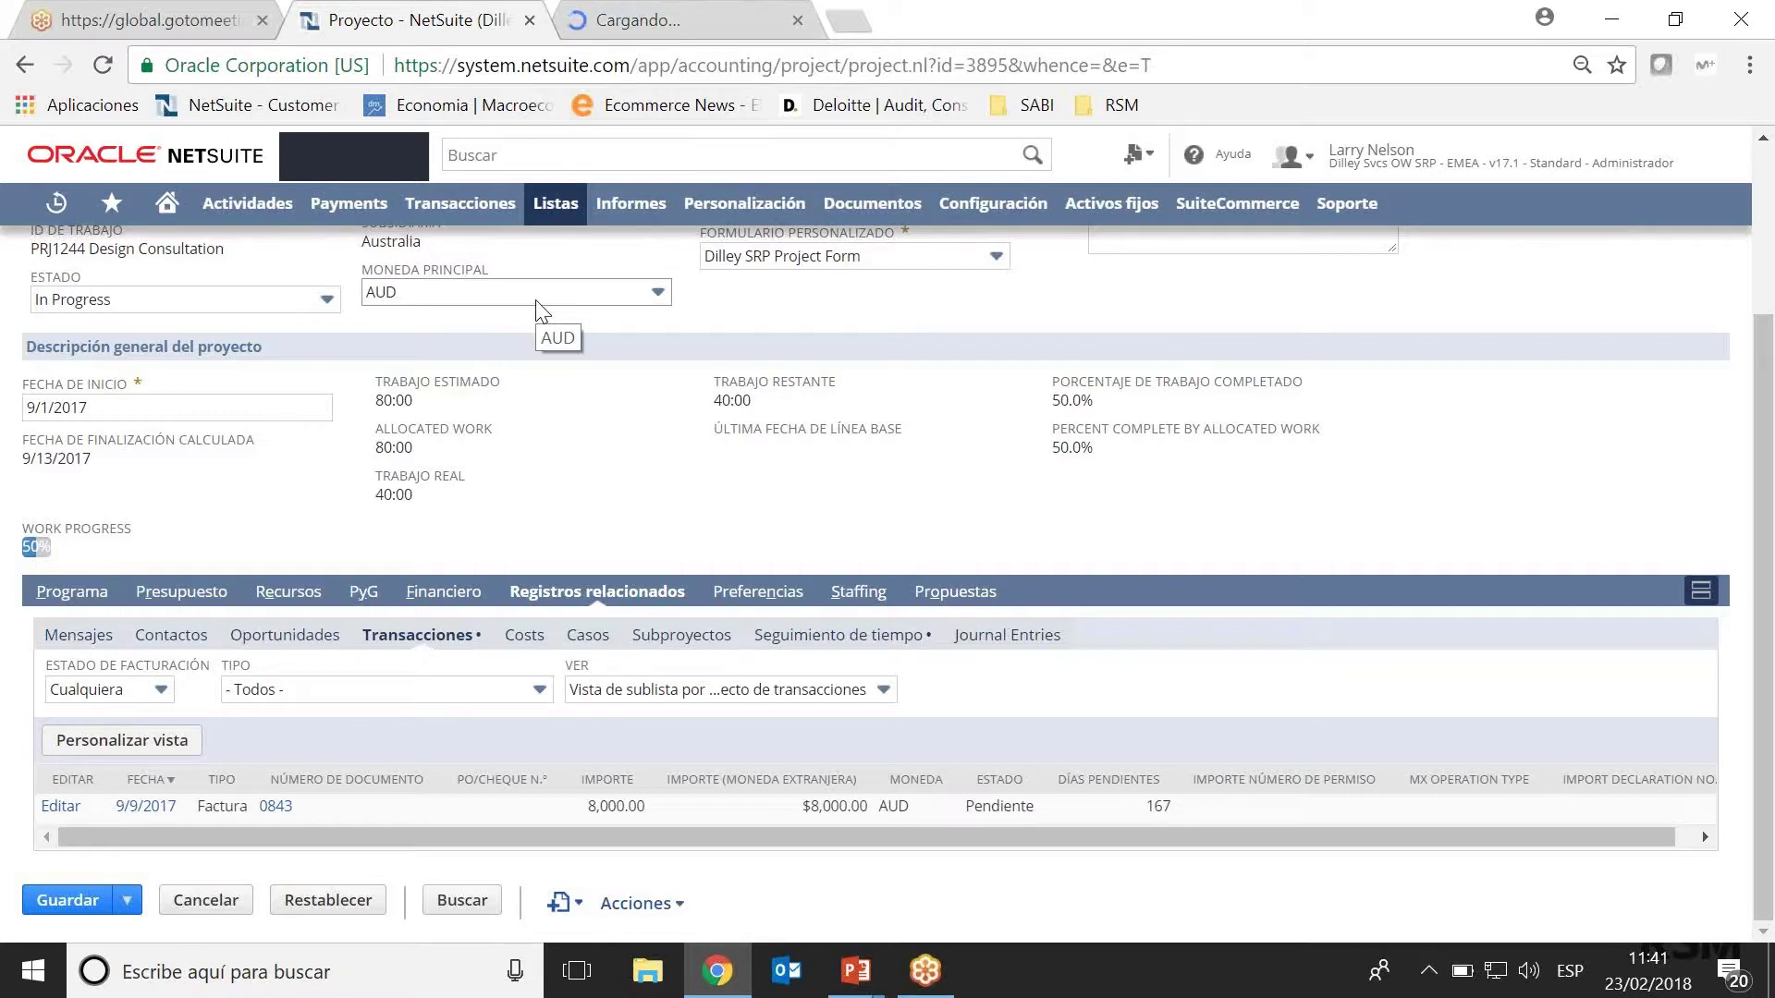
left_click(624, 28)
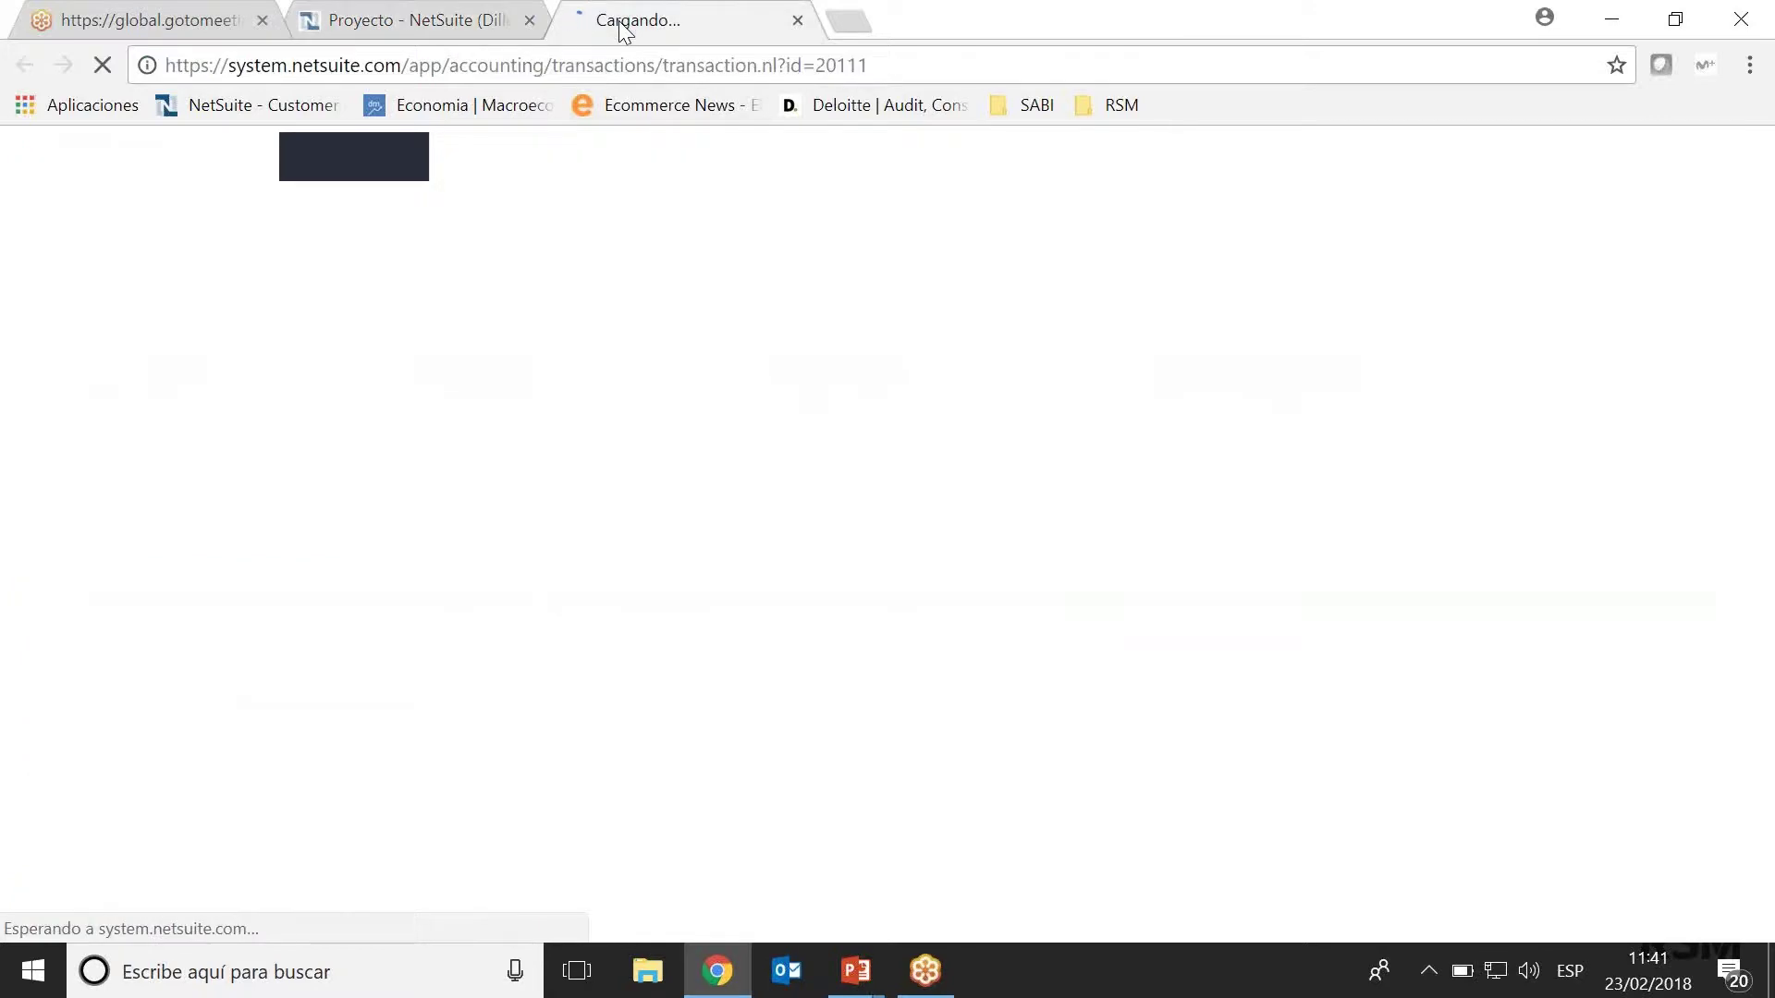
left_click(509, 26)
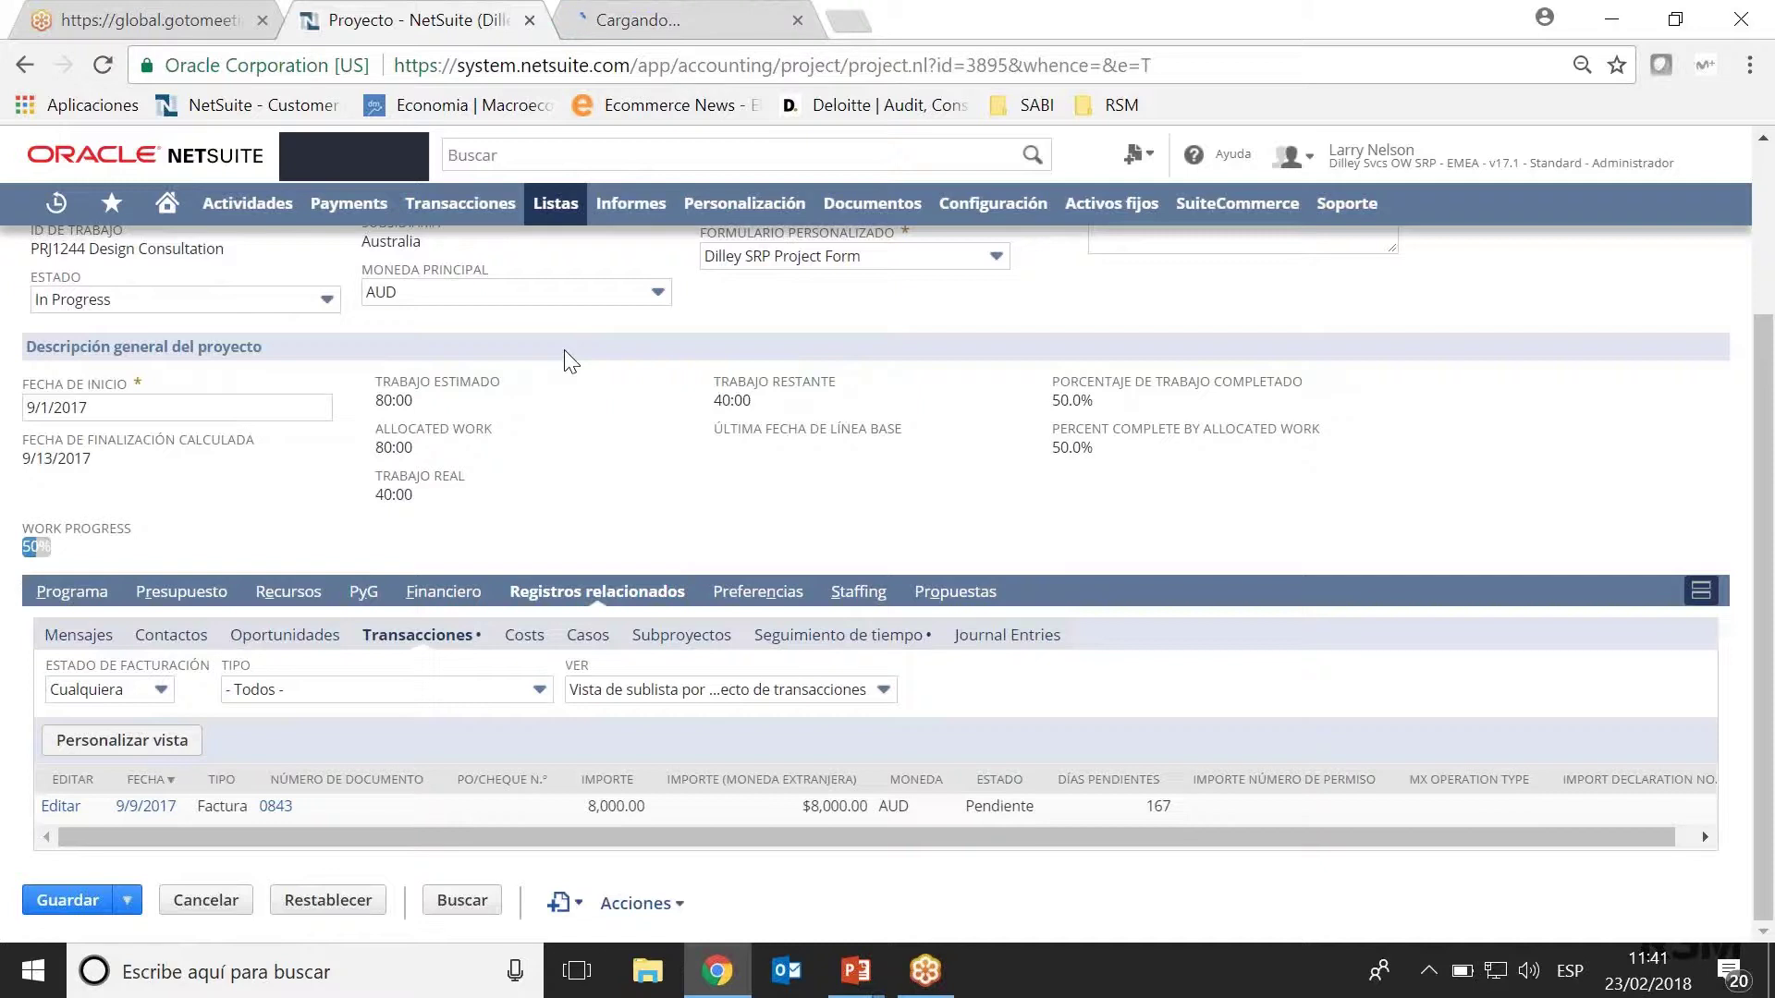
left_click(624, 32)
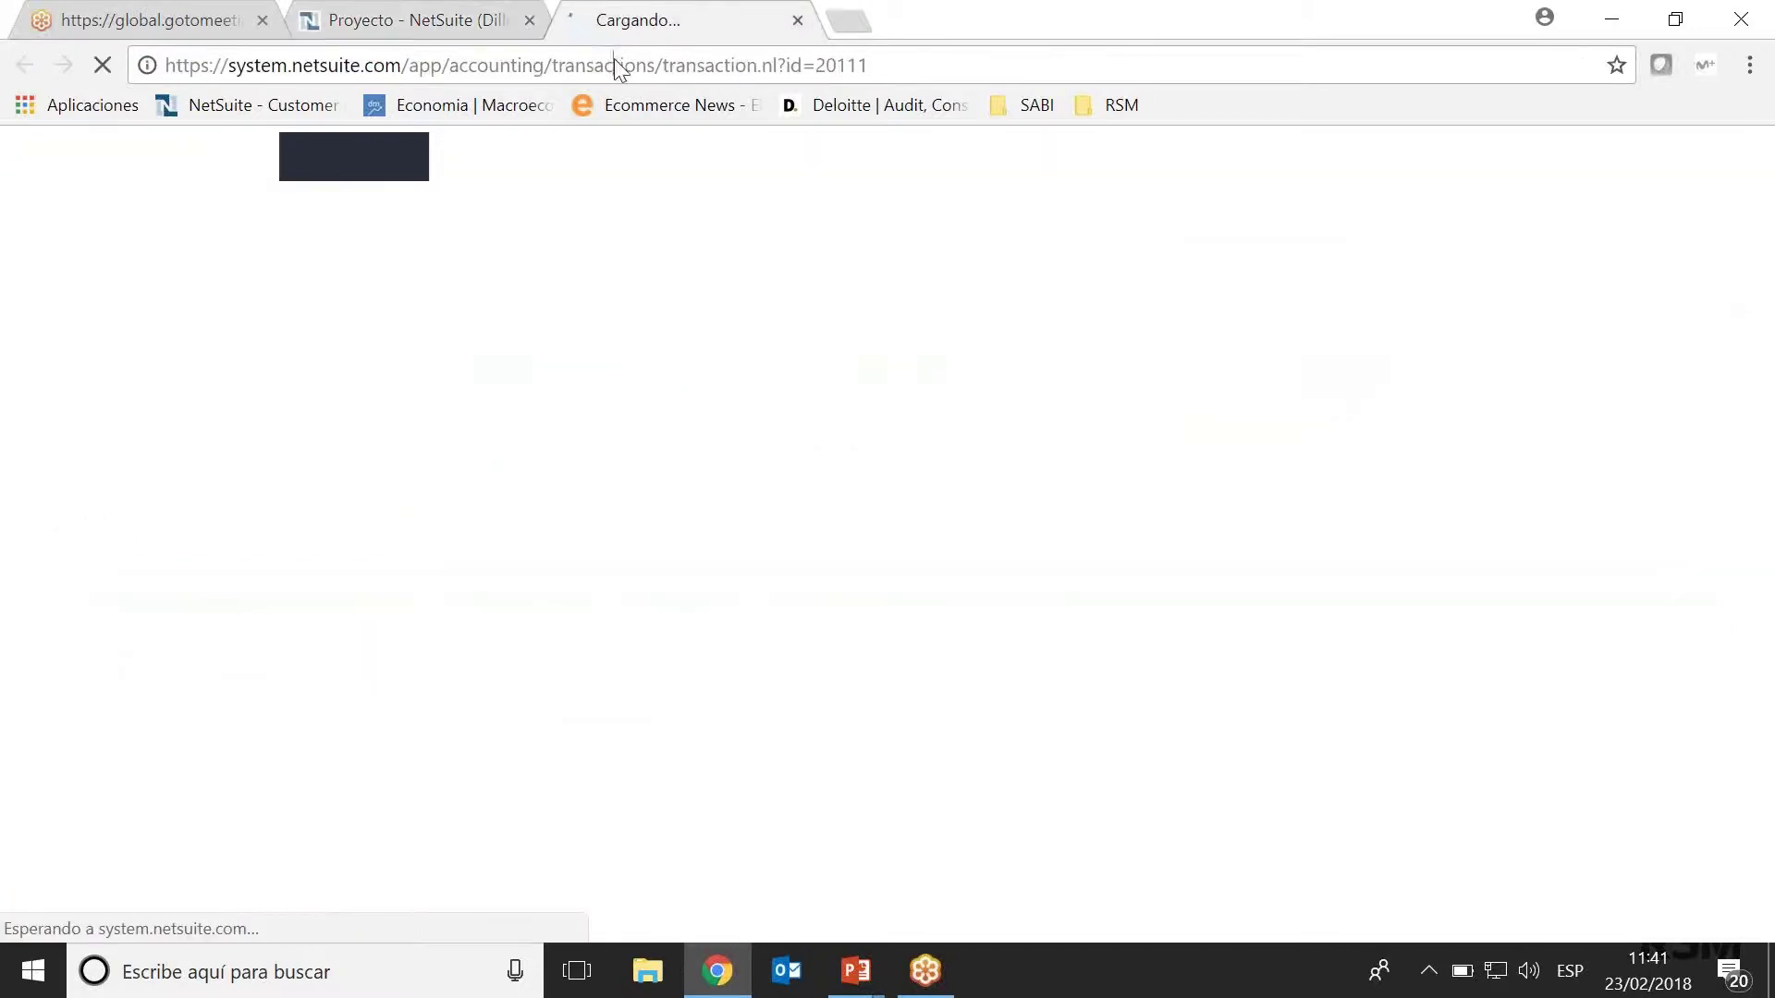
left_click(614, 64)
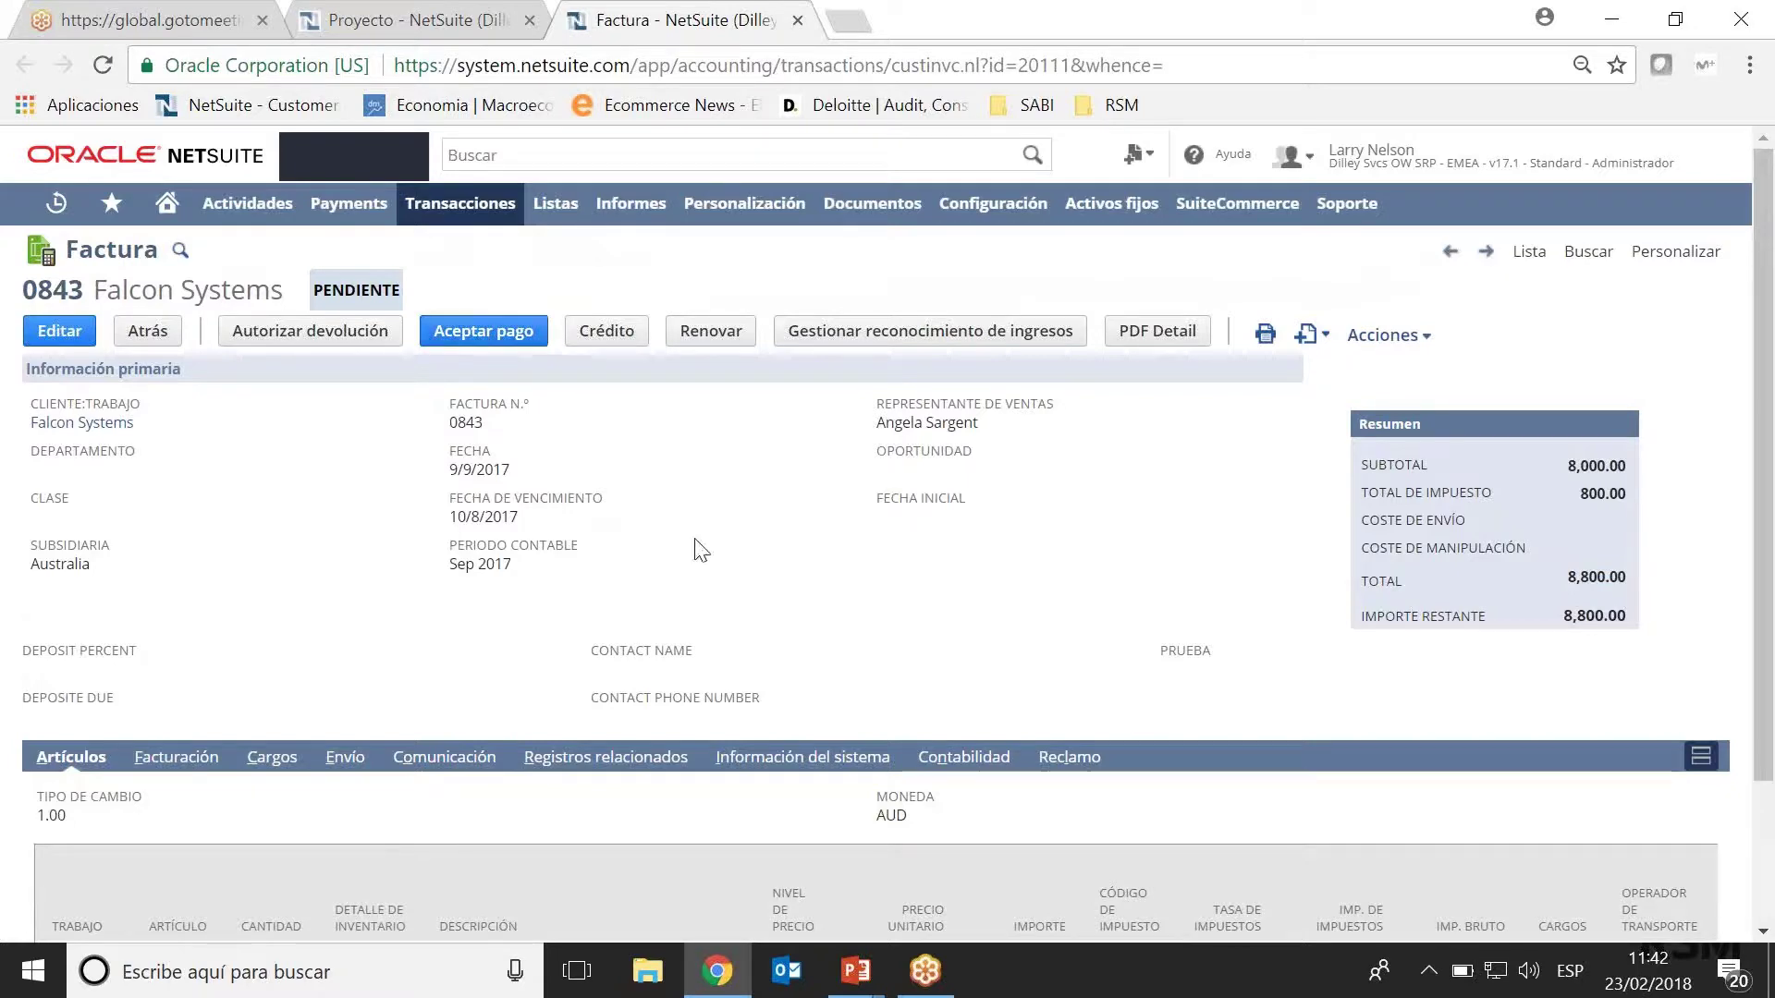
Open the charges linked to the invoice's Daily Consulting line, list them with the Cargo view, and close the charges window.
scroll(698, 546, "down", 2)
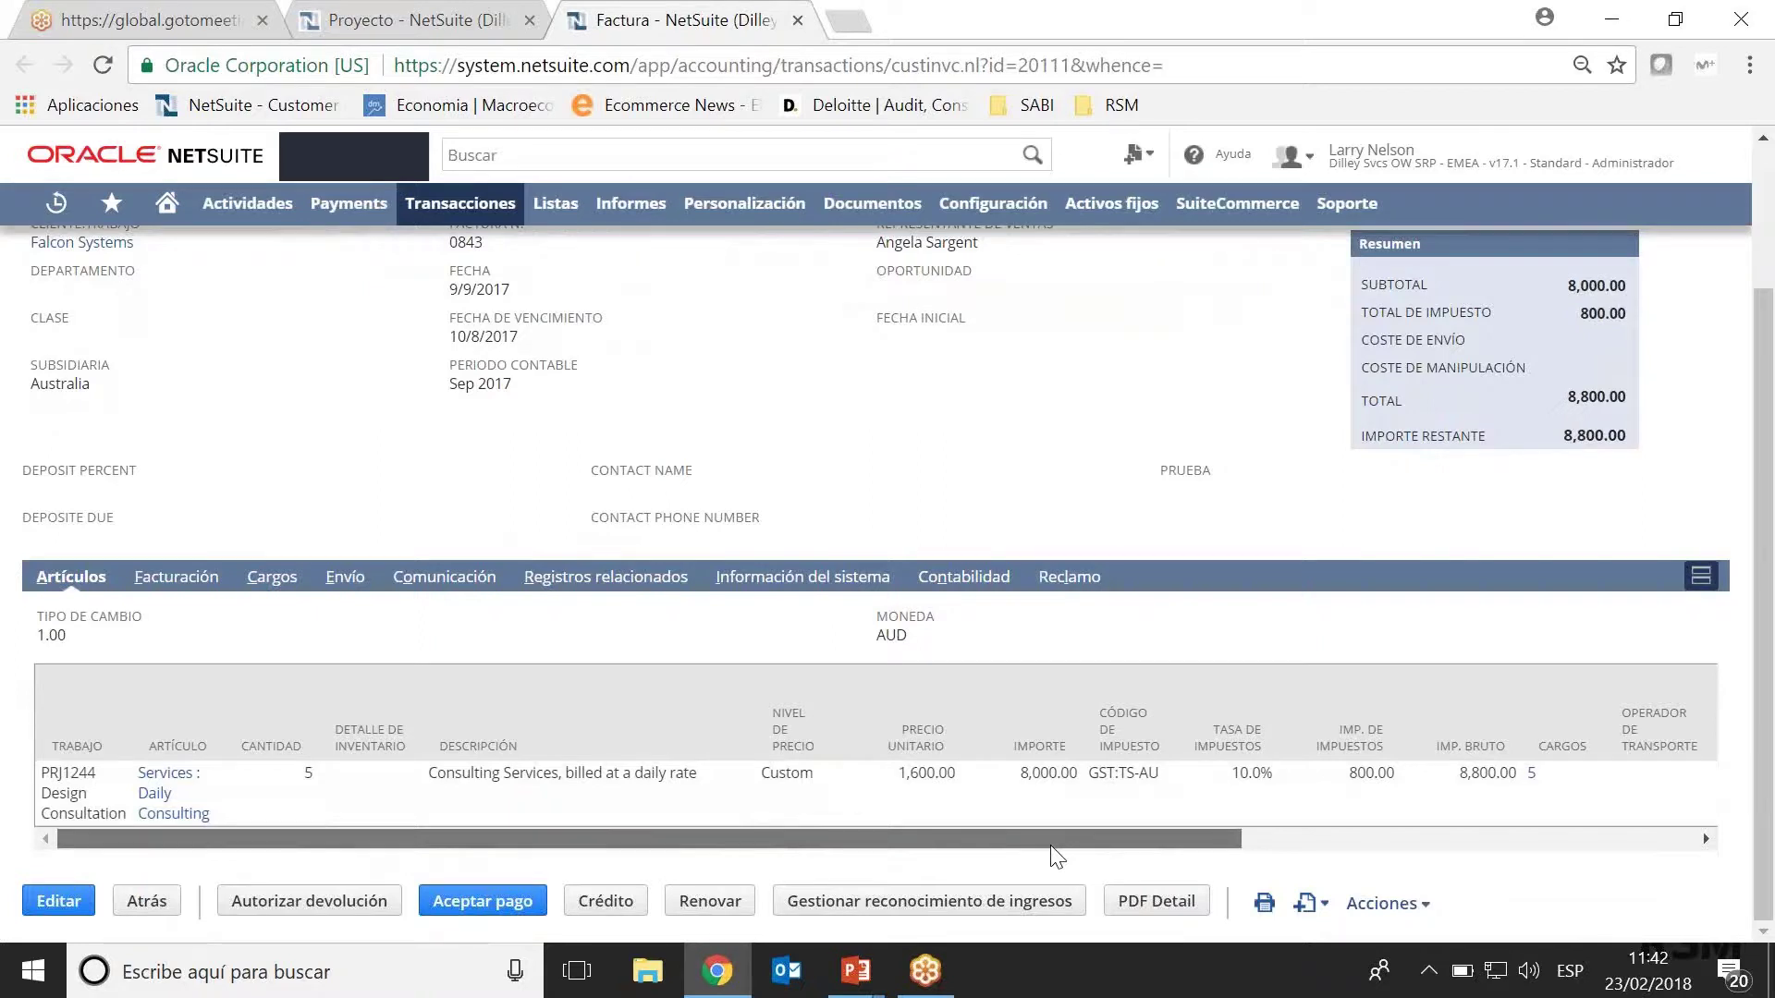
left_click_drag(1062, 850, 1099, 848)
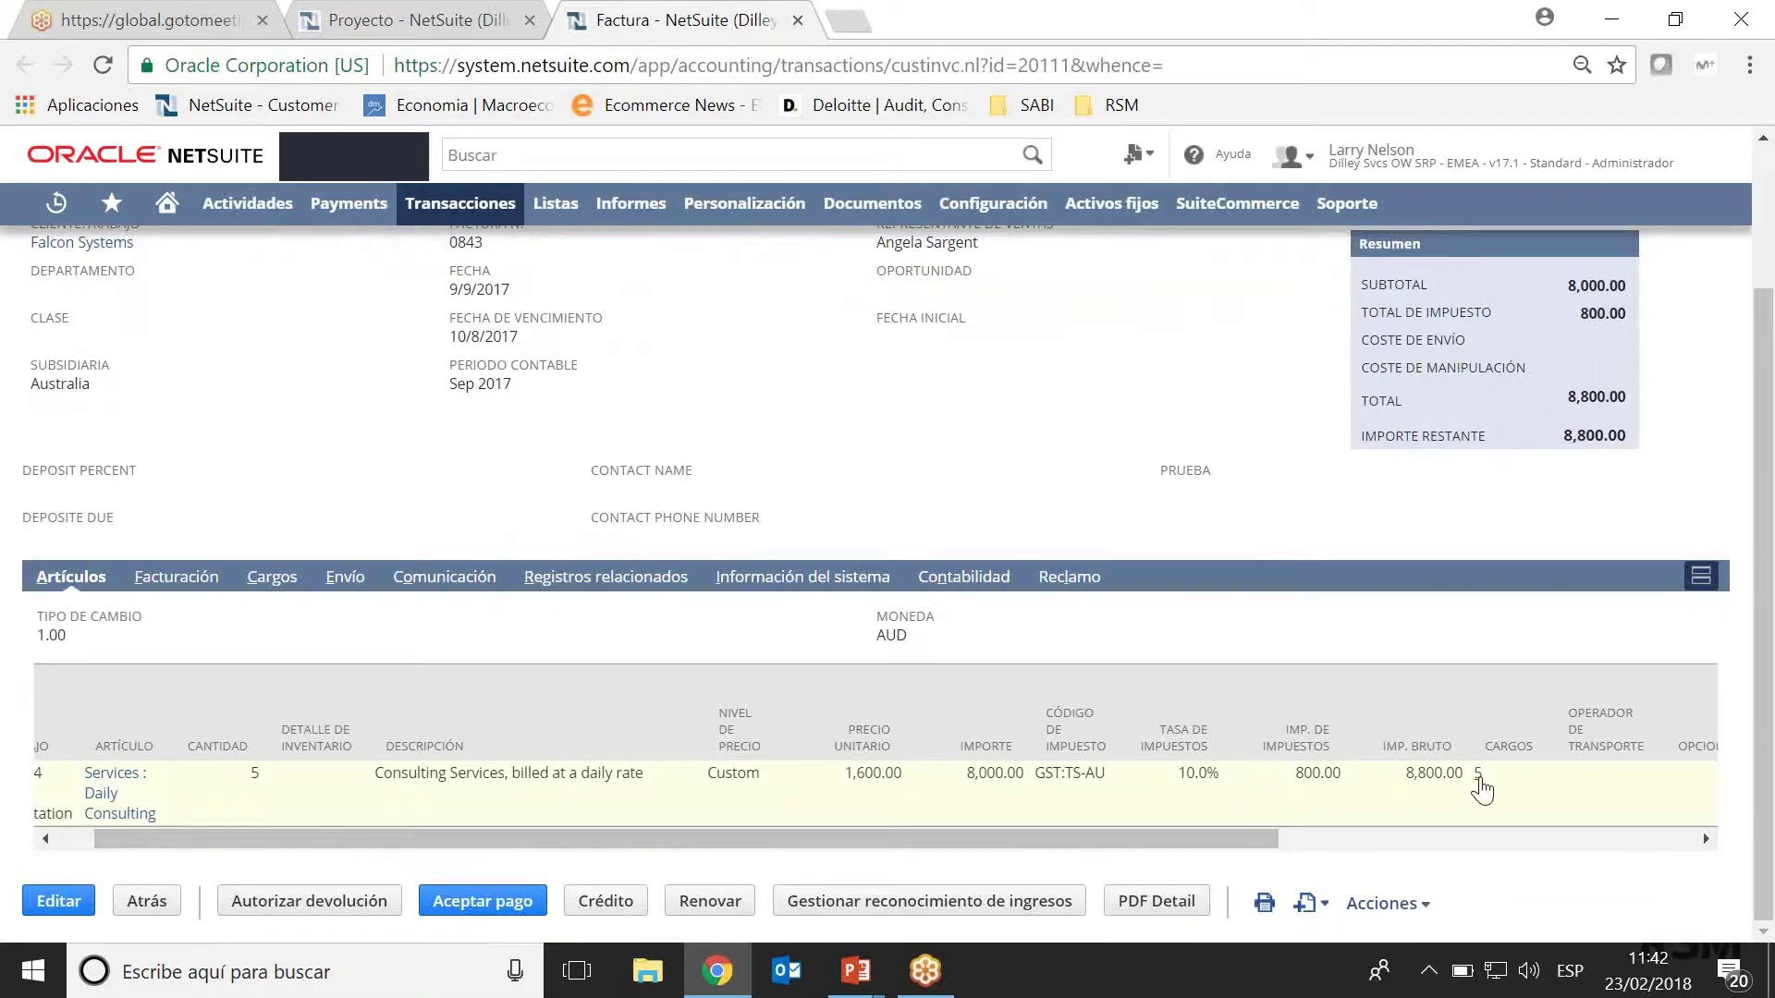
left_click(1478, 774)
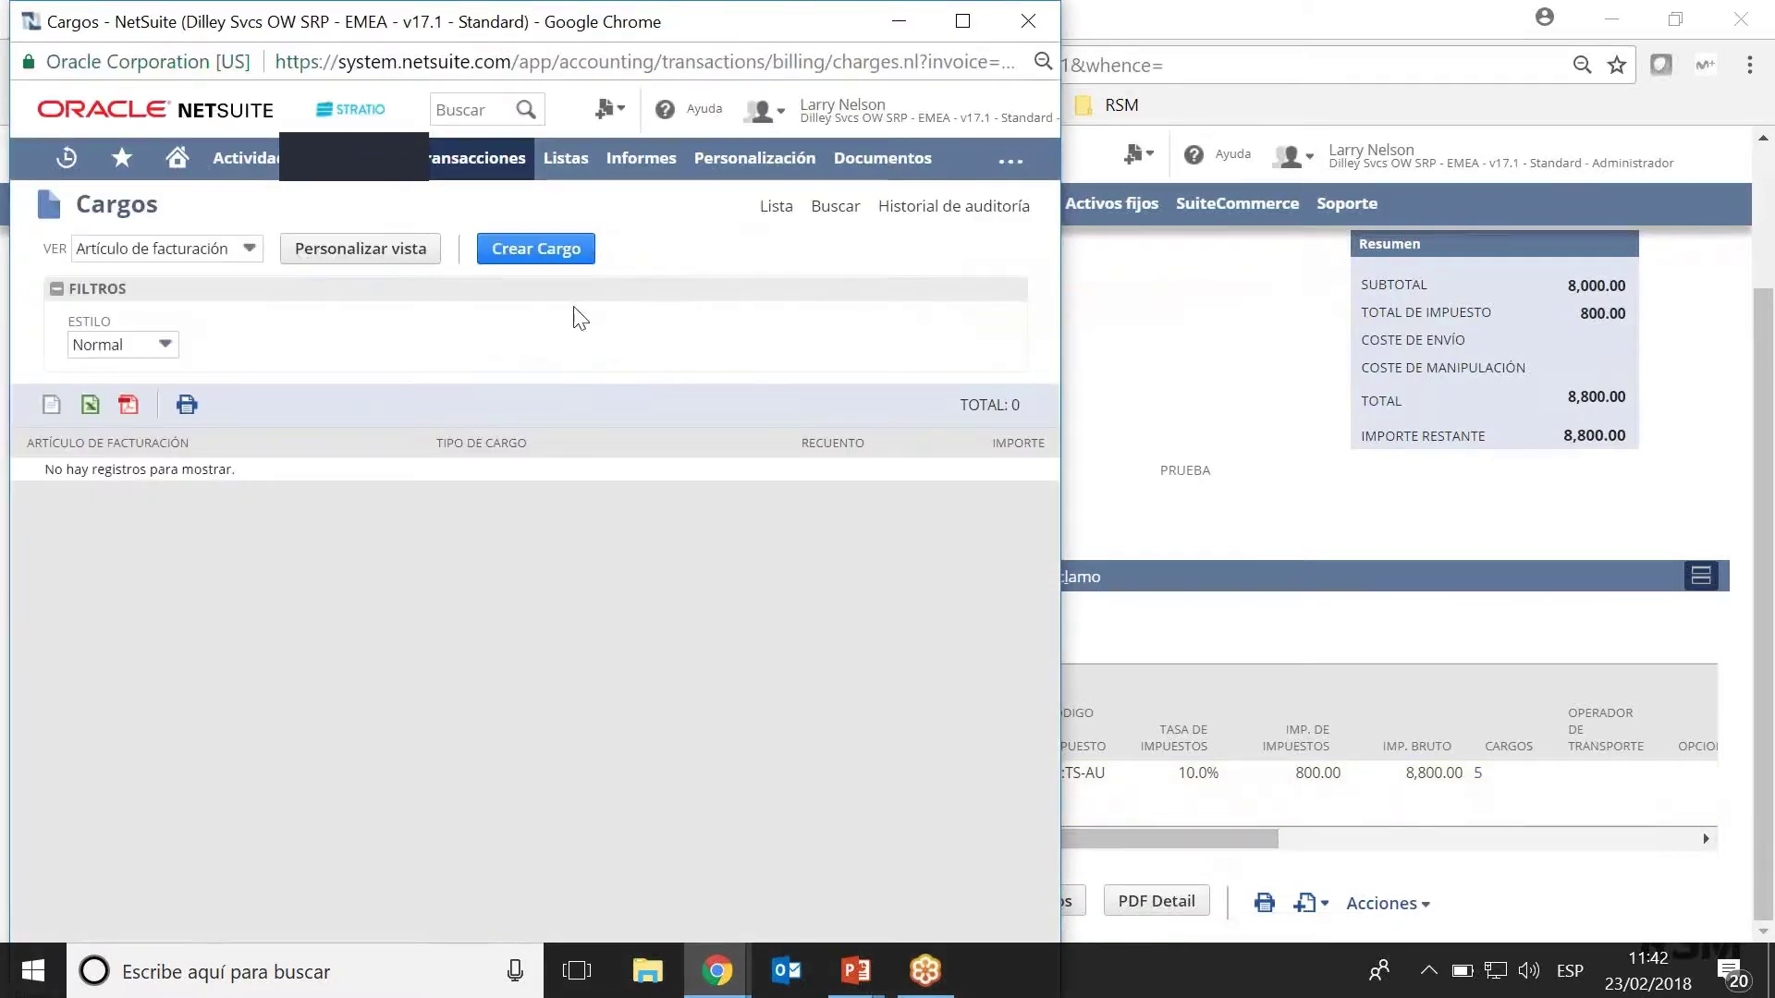
left_click(231, 257)
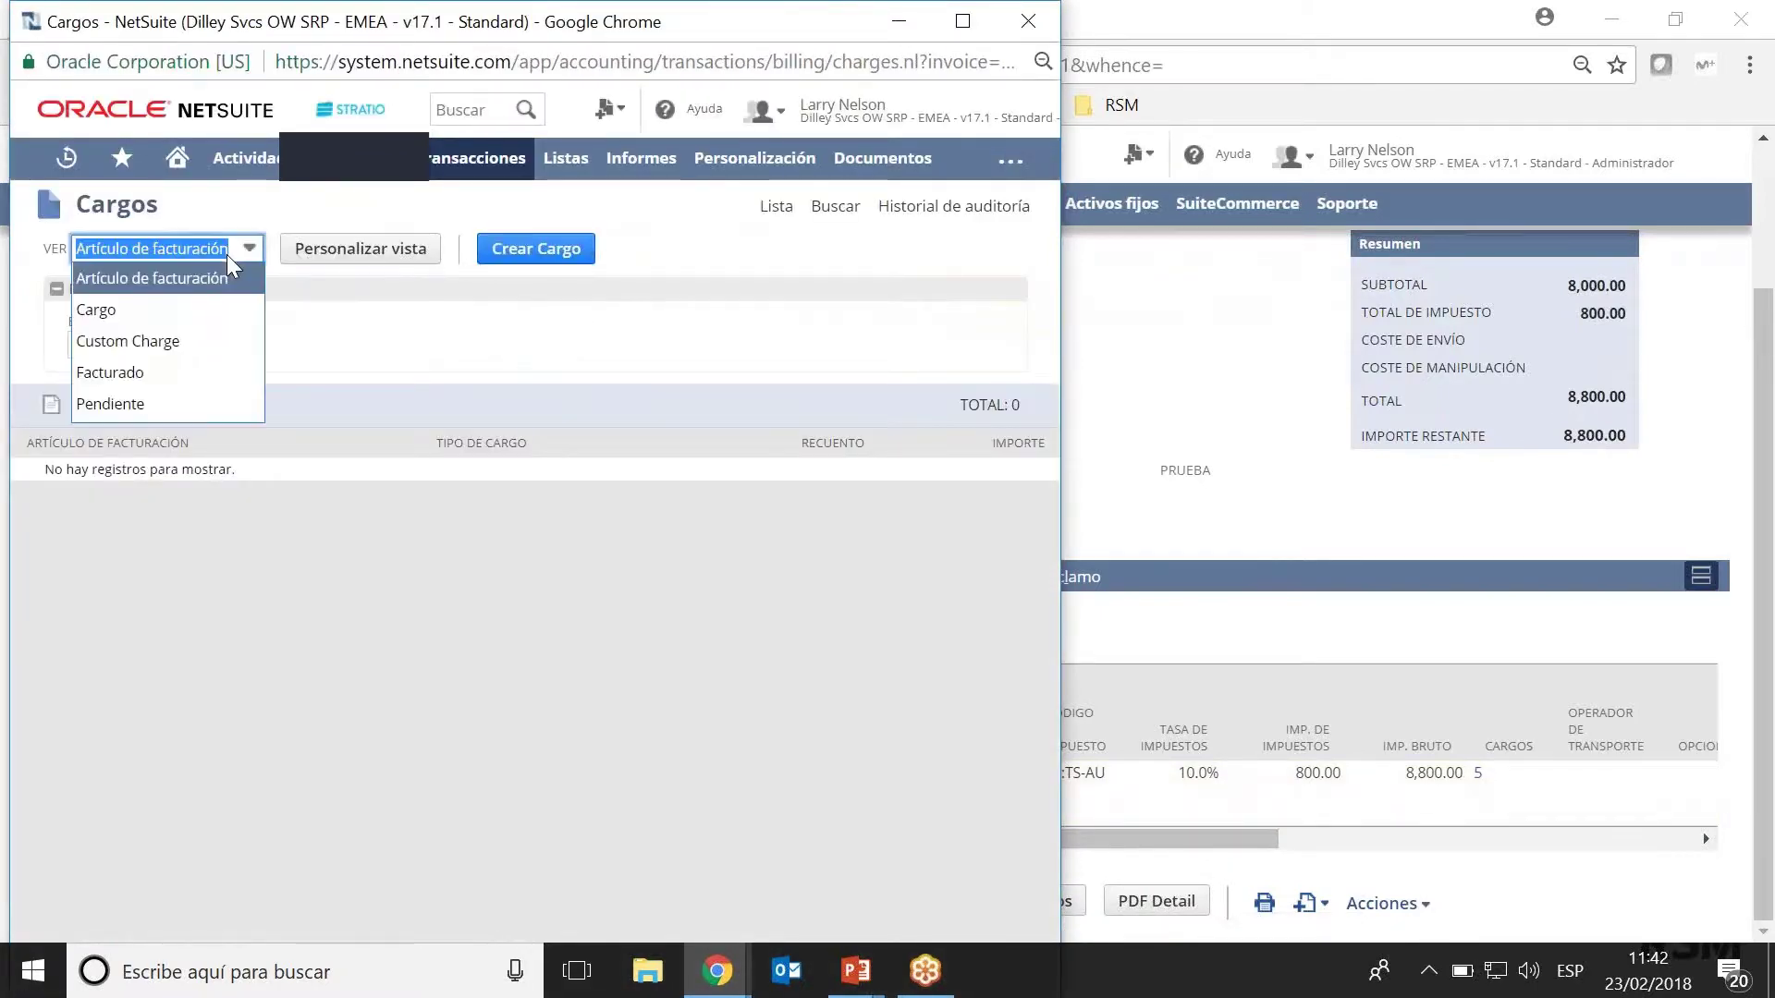
left_click(204, 311)
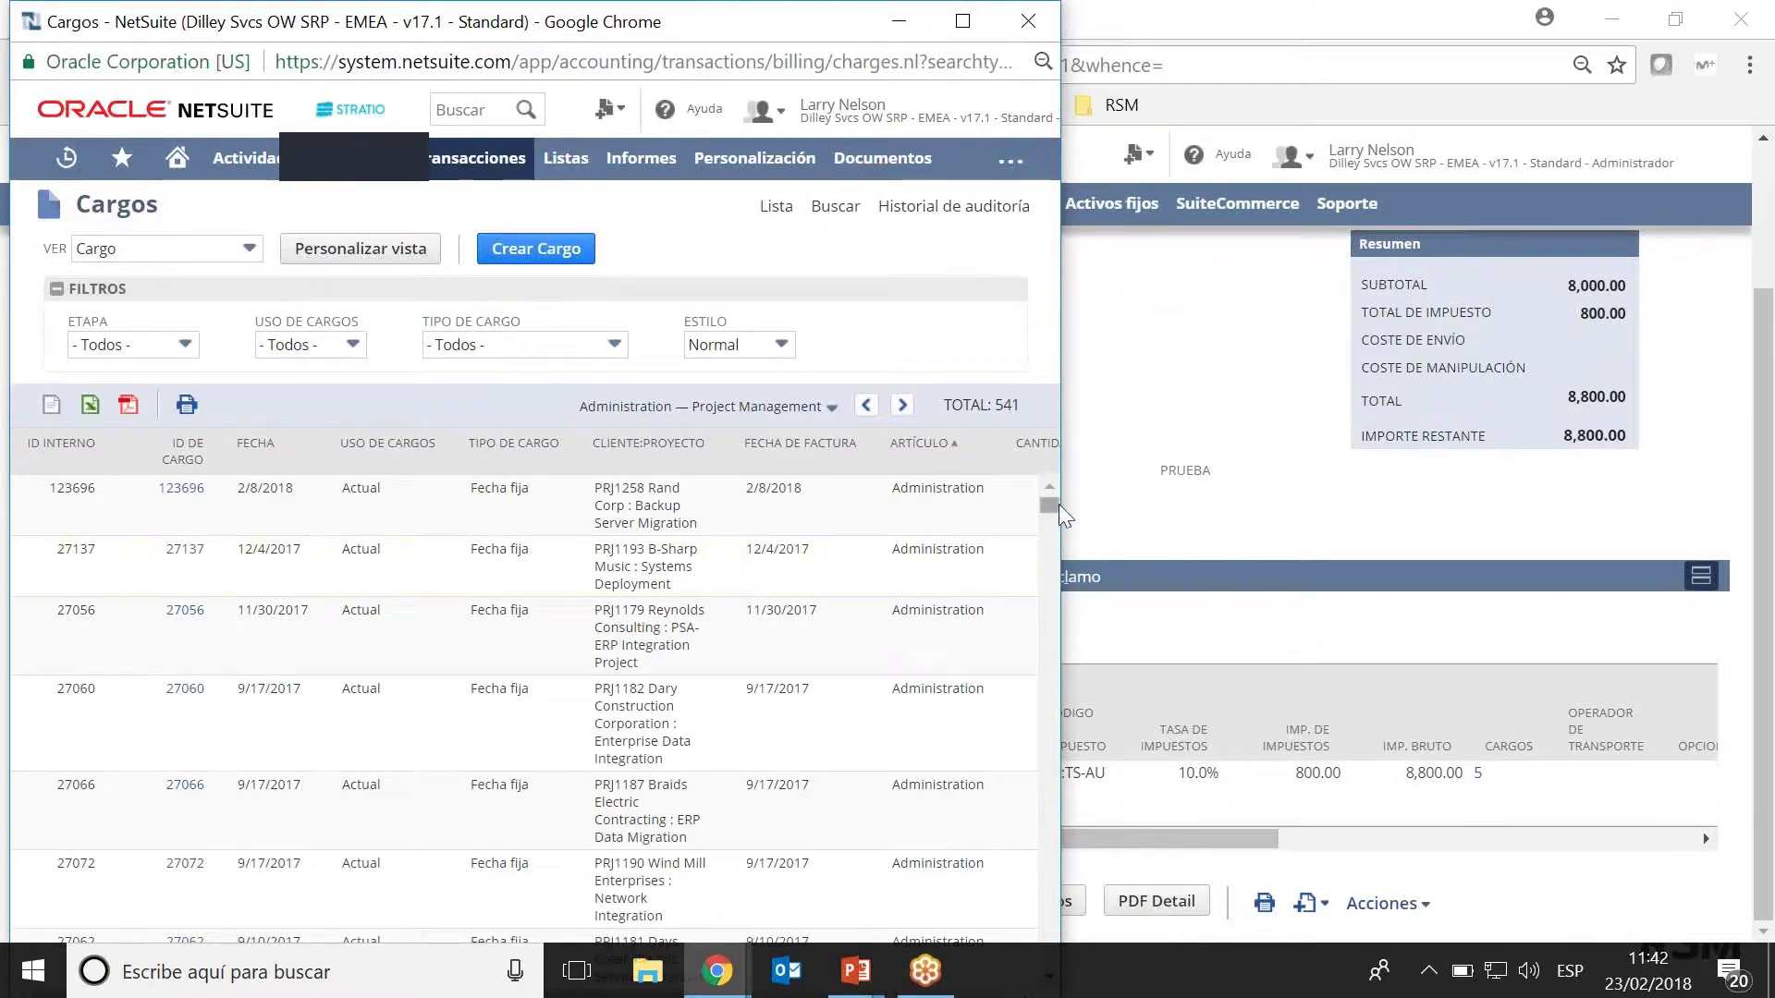
left_click_drag(1054, 506, 1017, 441)
left_click_drag(580, 23, 787, 247)
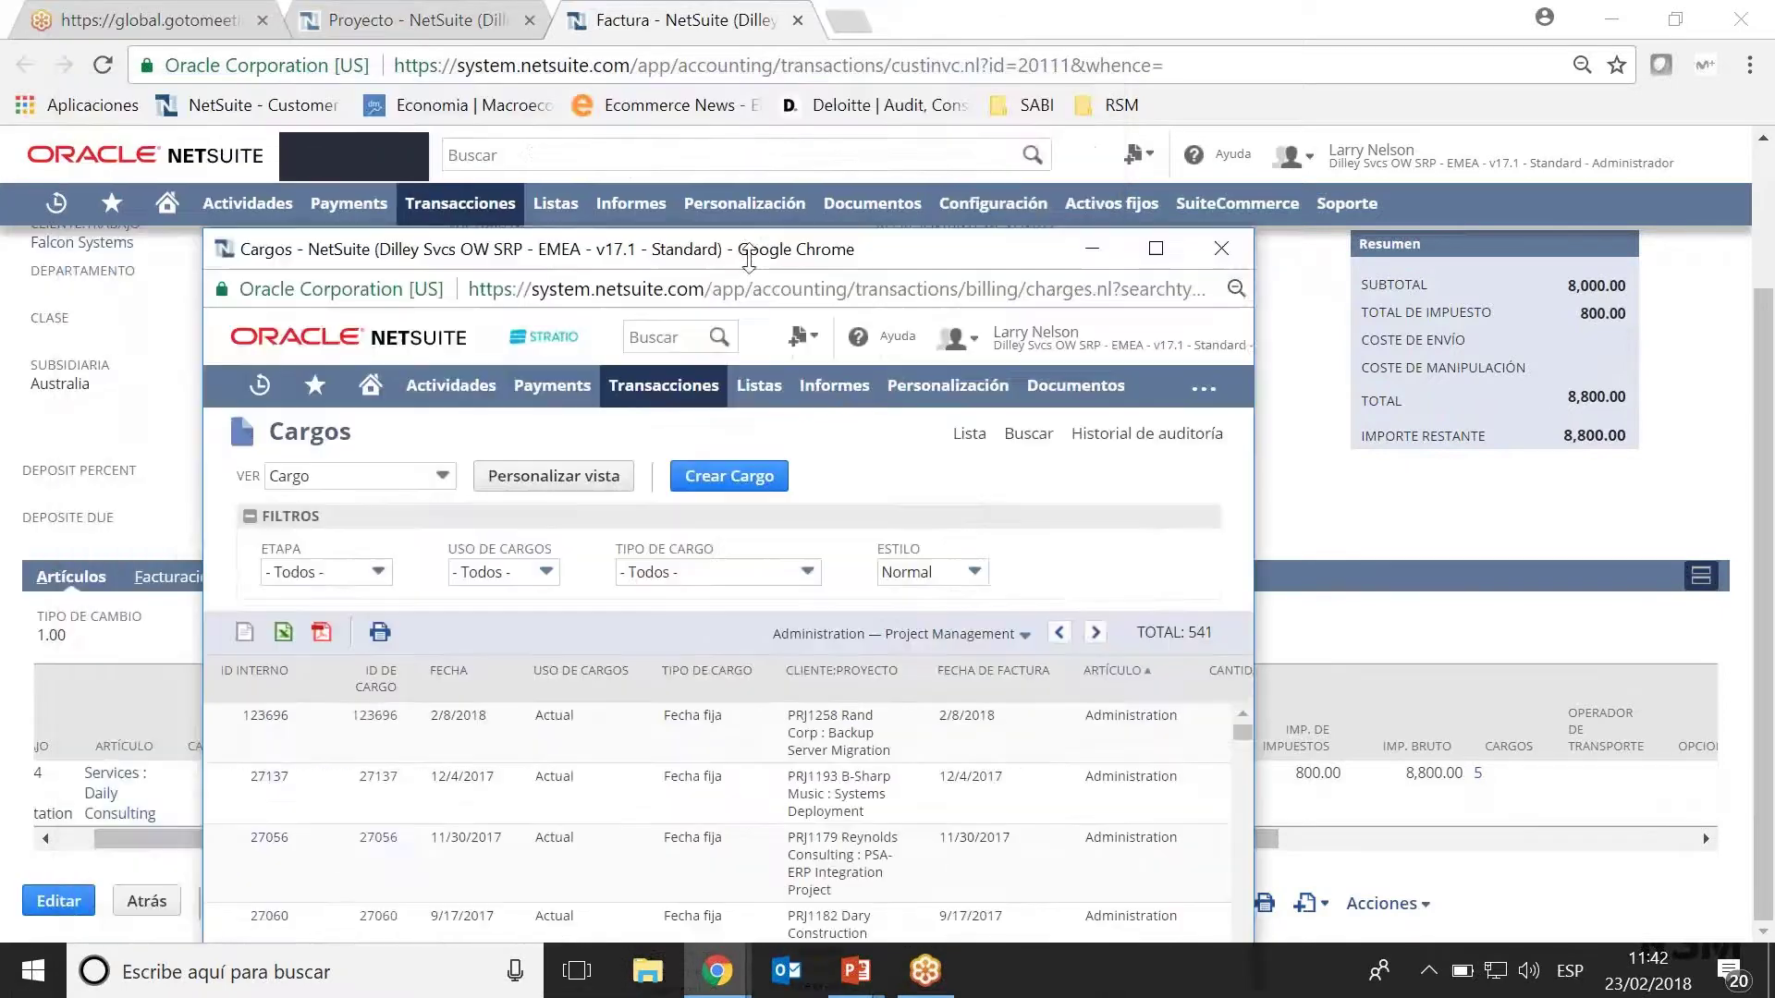
left_click(1236, 245)
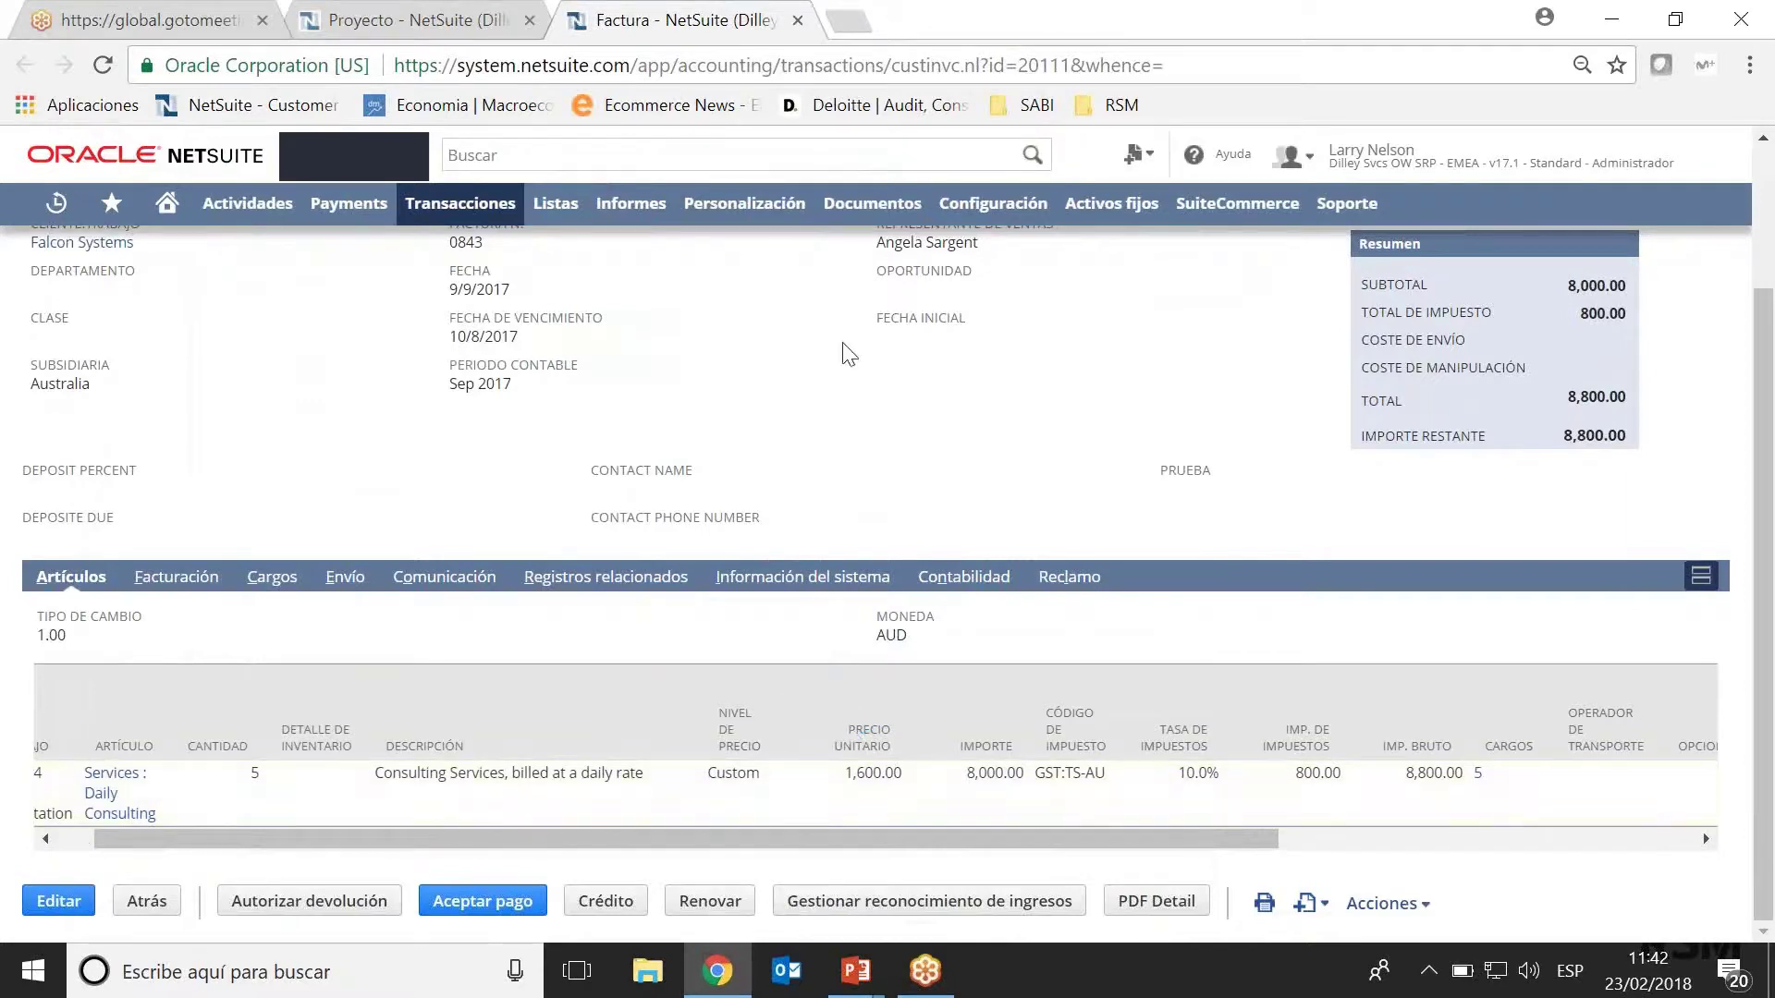
Open the project profitability report (Rentabilidad del proyecto) from the project reports.
scroll(848, 354, "up", 2)
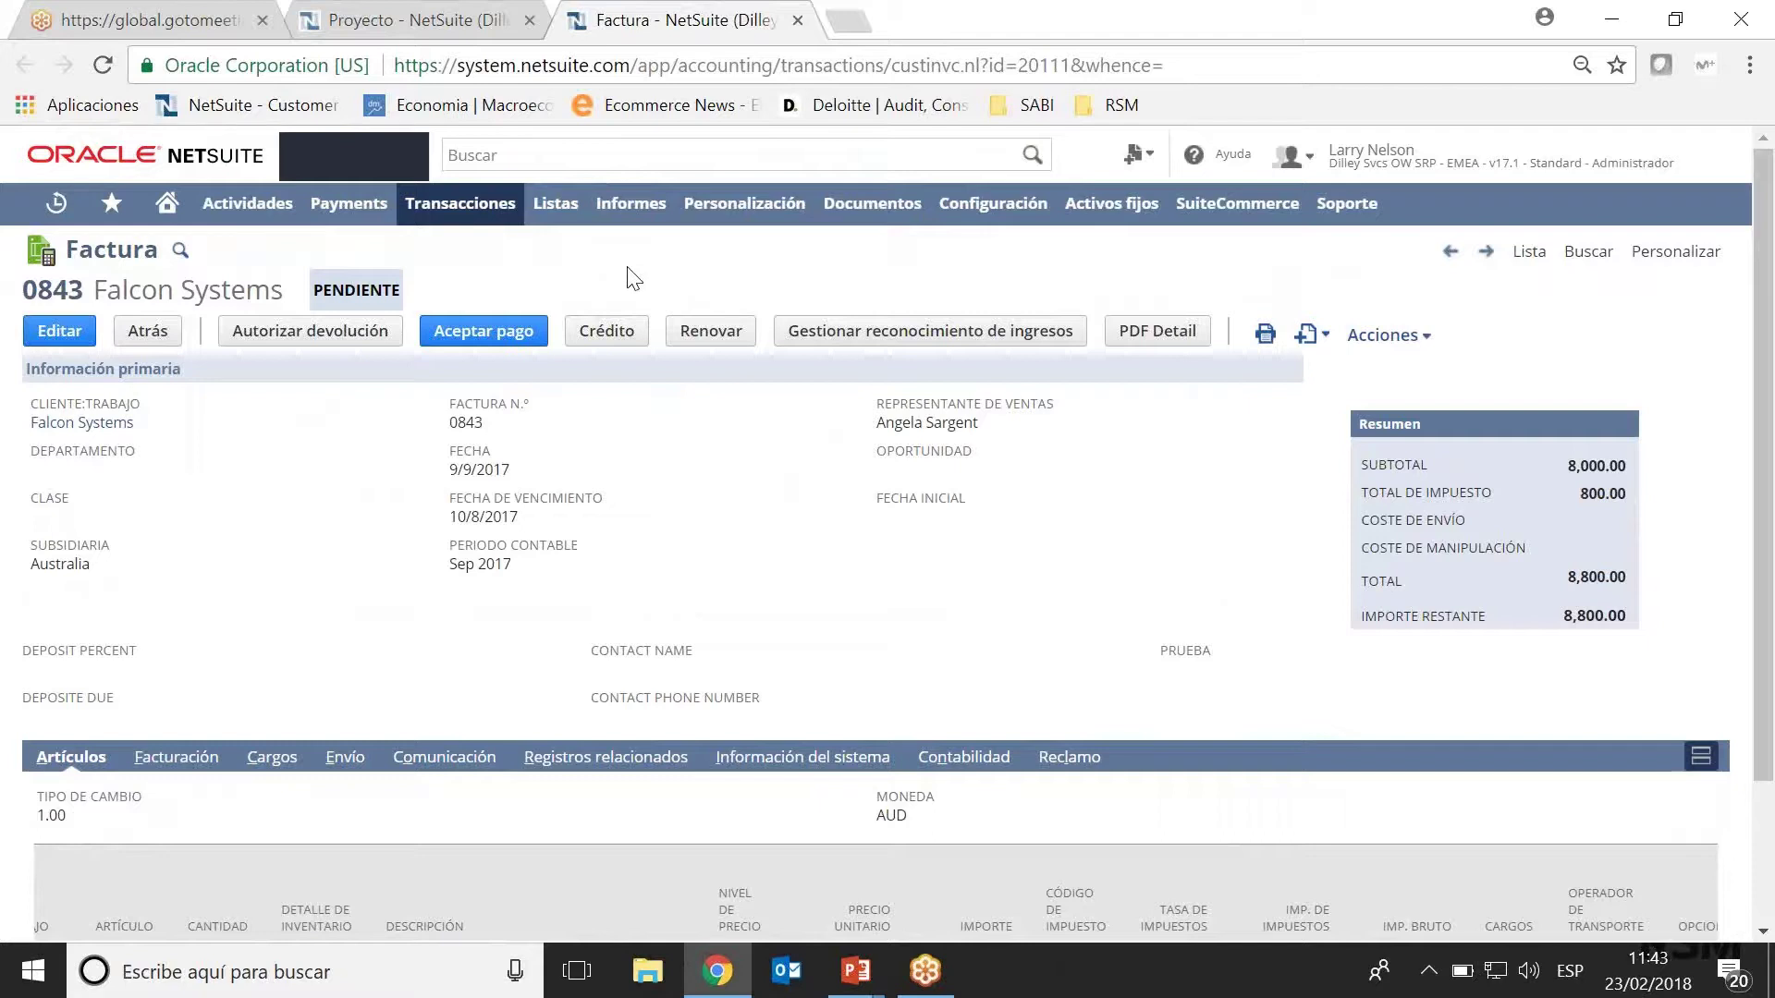
mouse_move(645, 220)
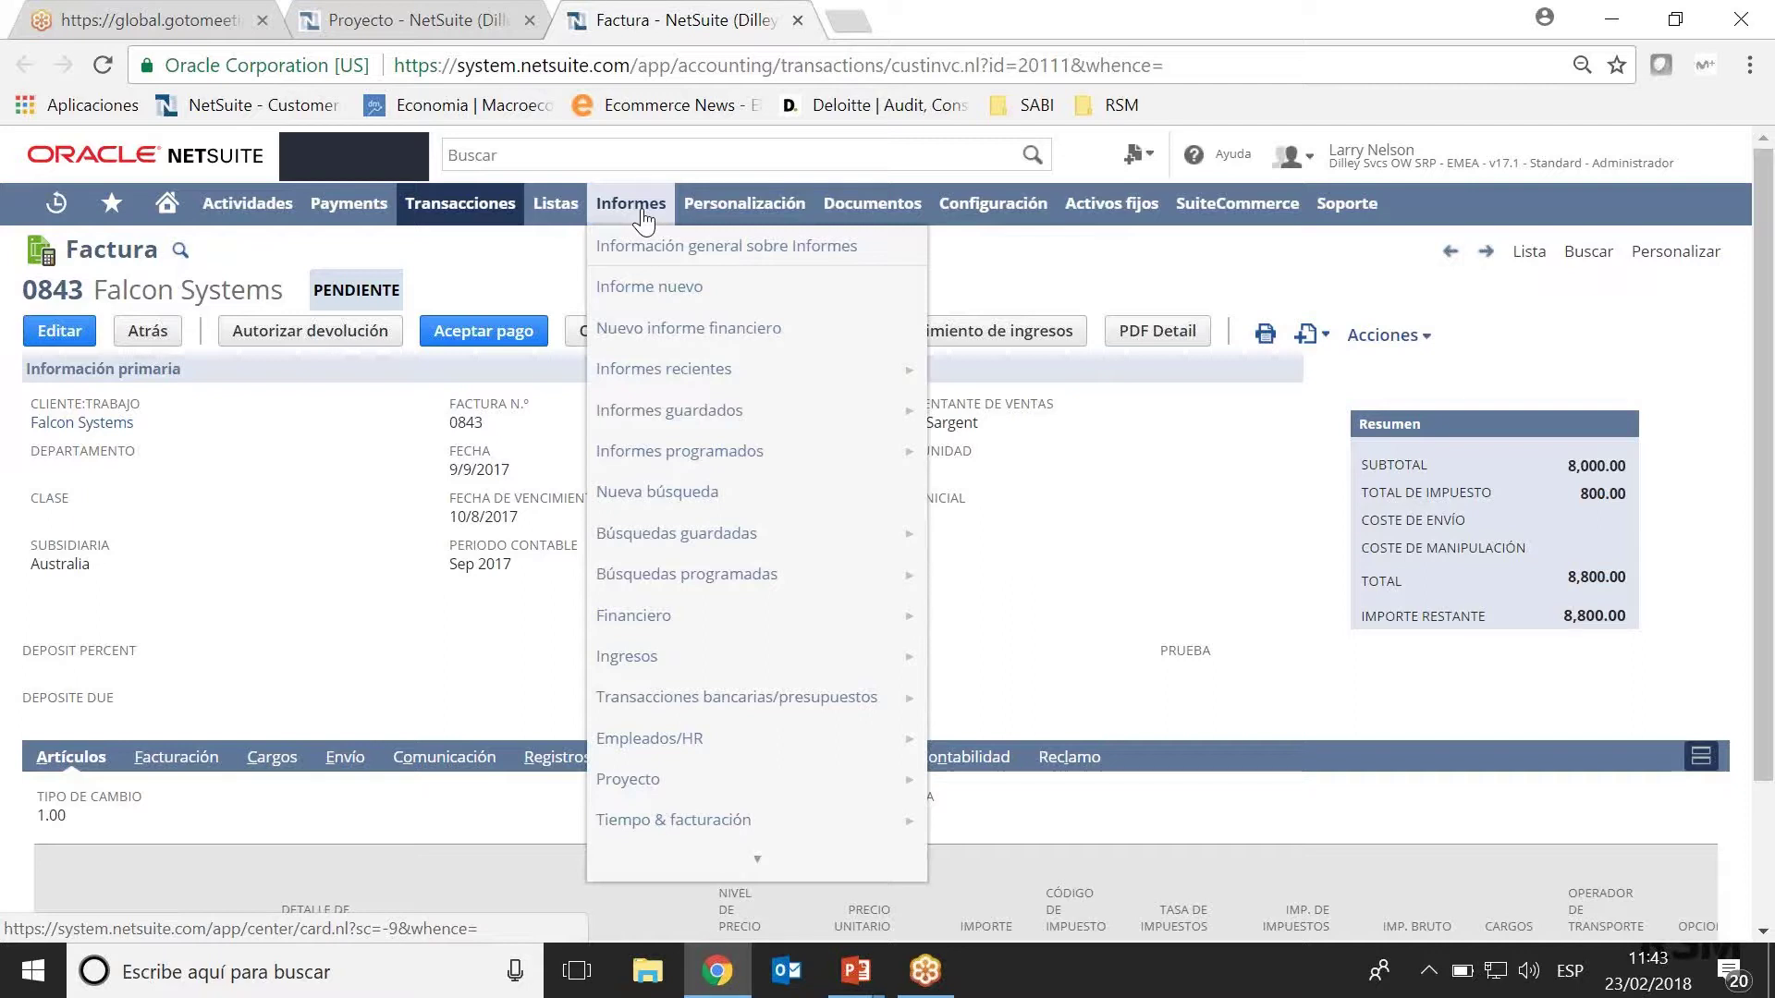
mouse_move(759, 778)
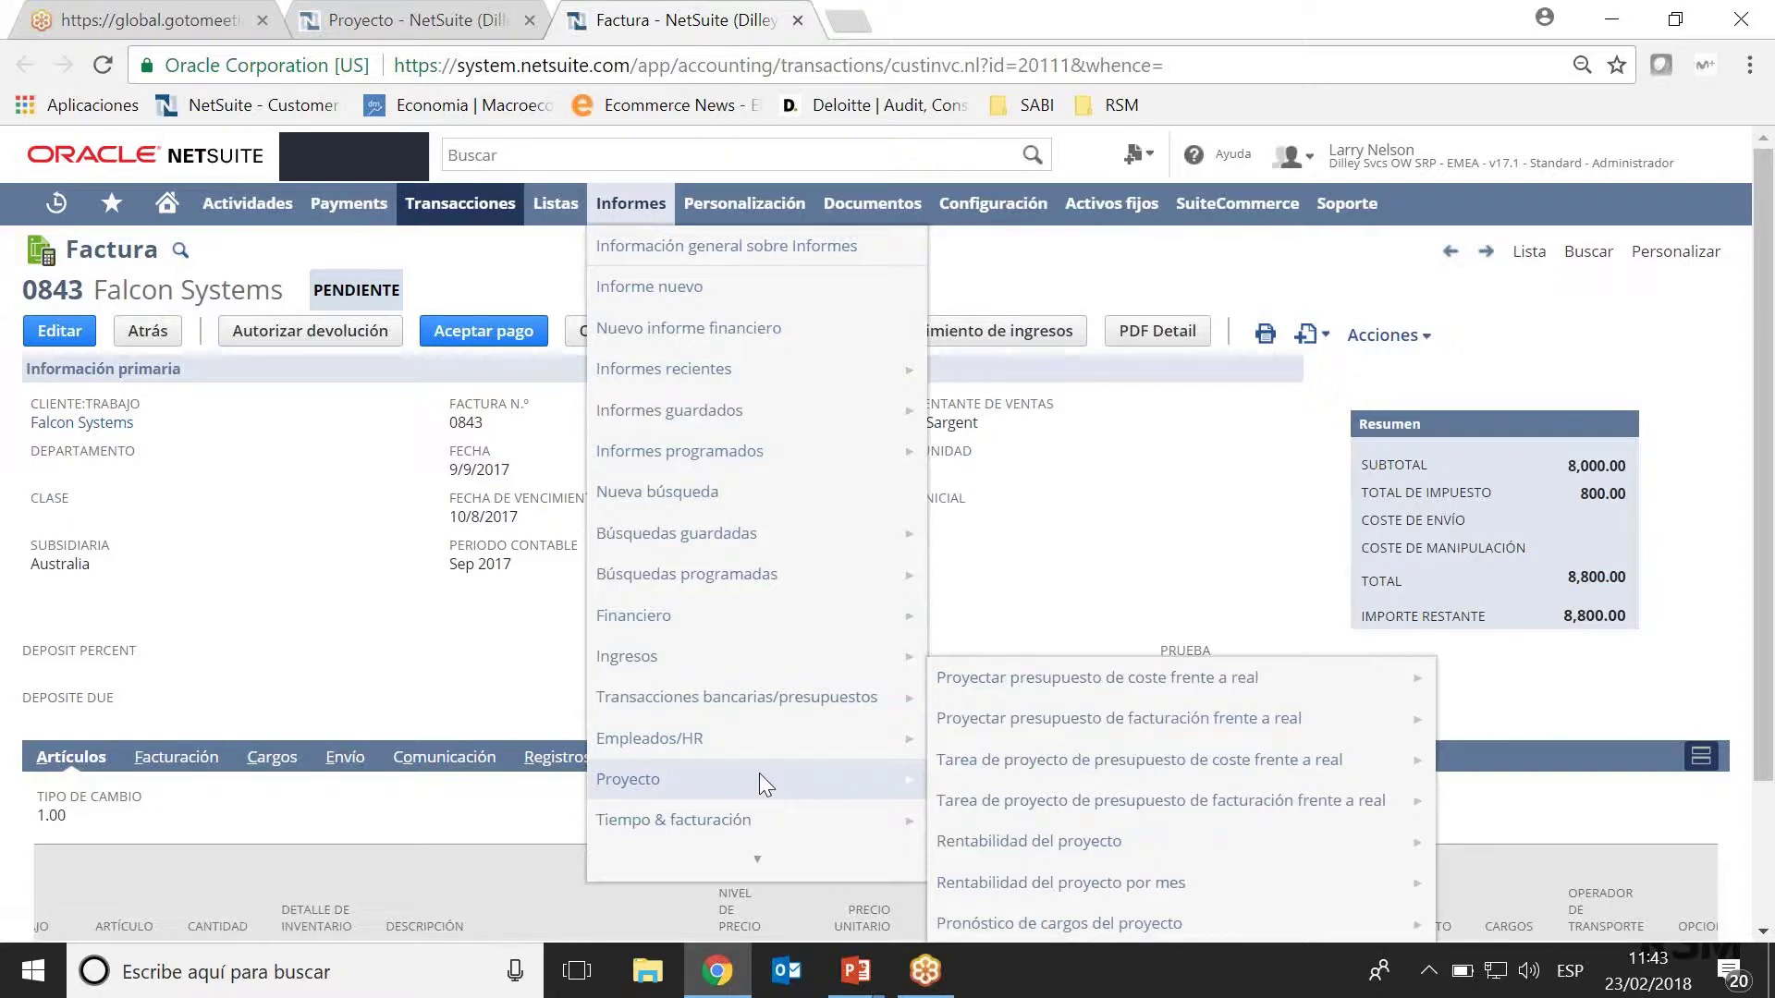
mouse_move(1053, 843)
left_click(1057, 844)
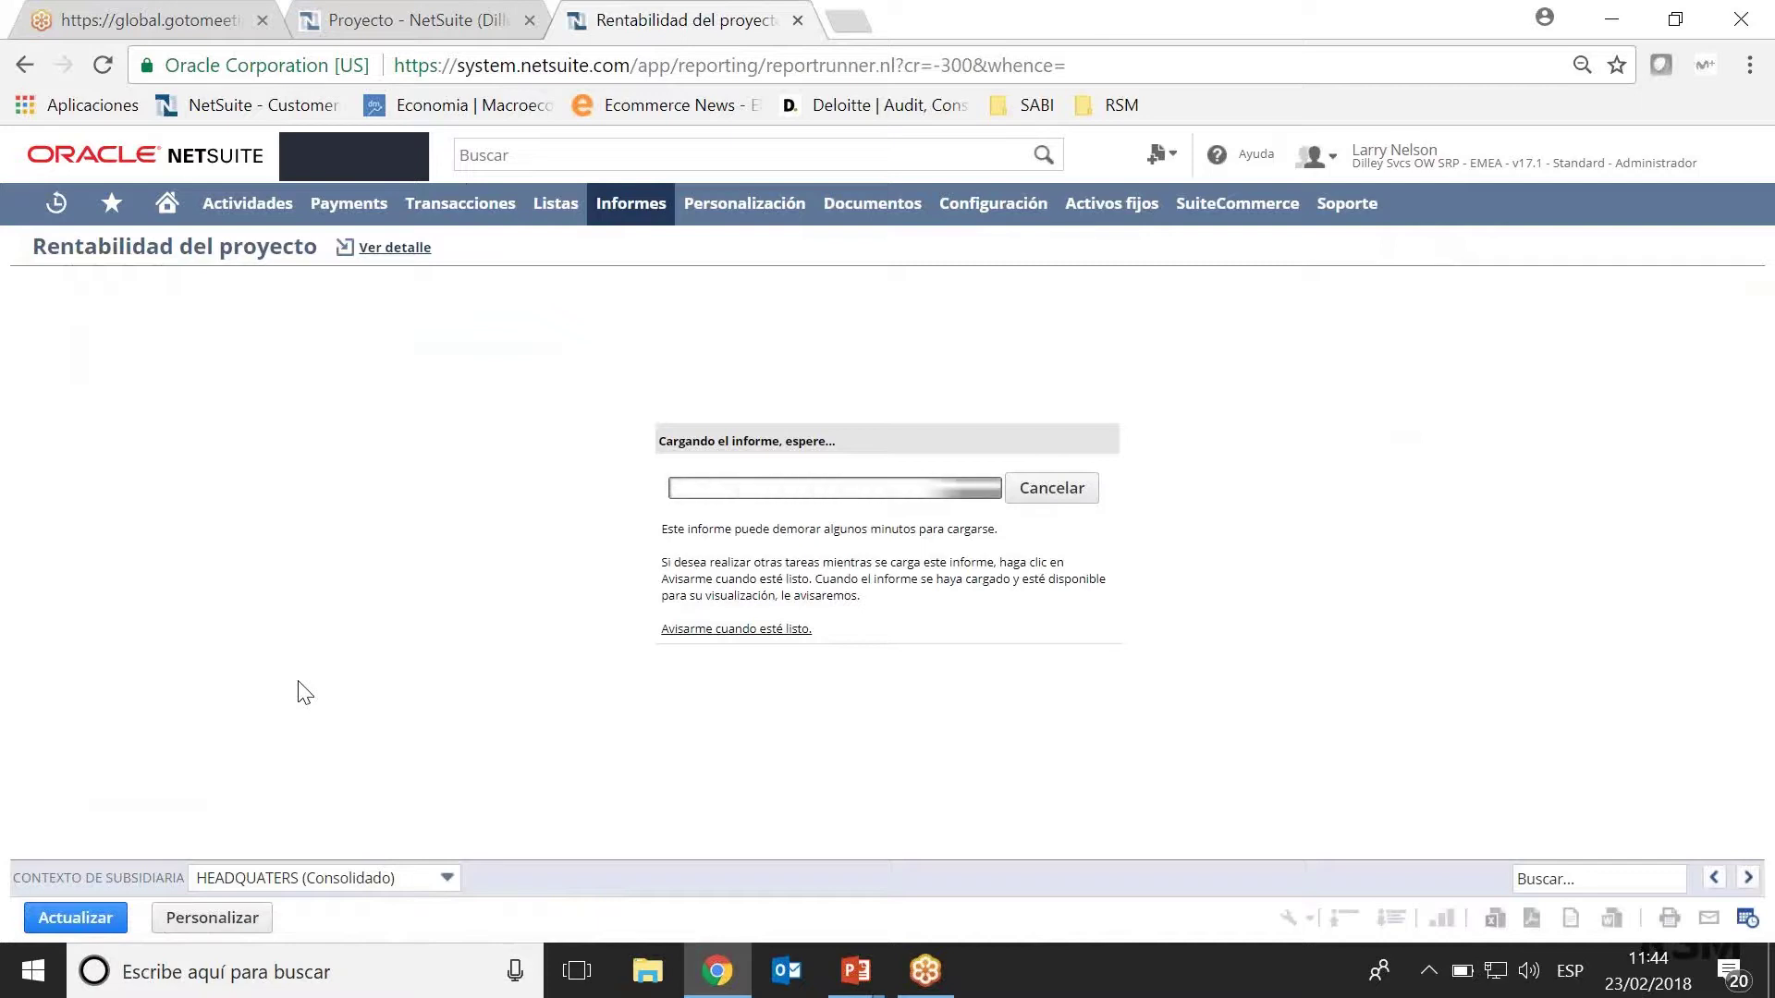
View the available subsidiary contexts for the profitability report without changing the selection, and review the report's project lines.
left_click(426, 877)
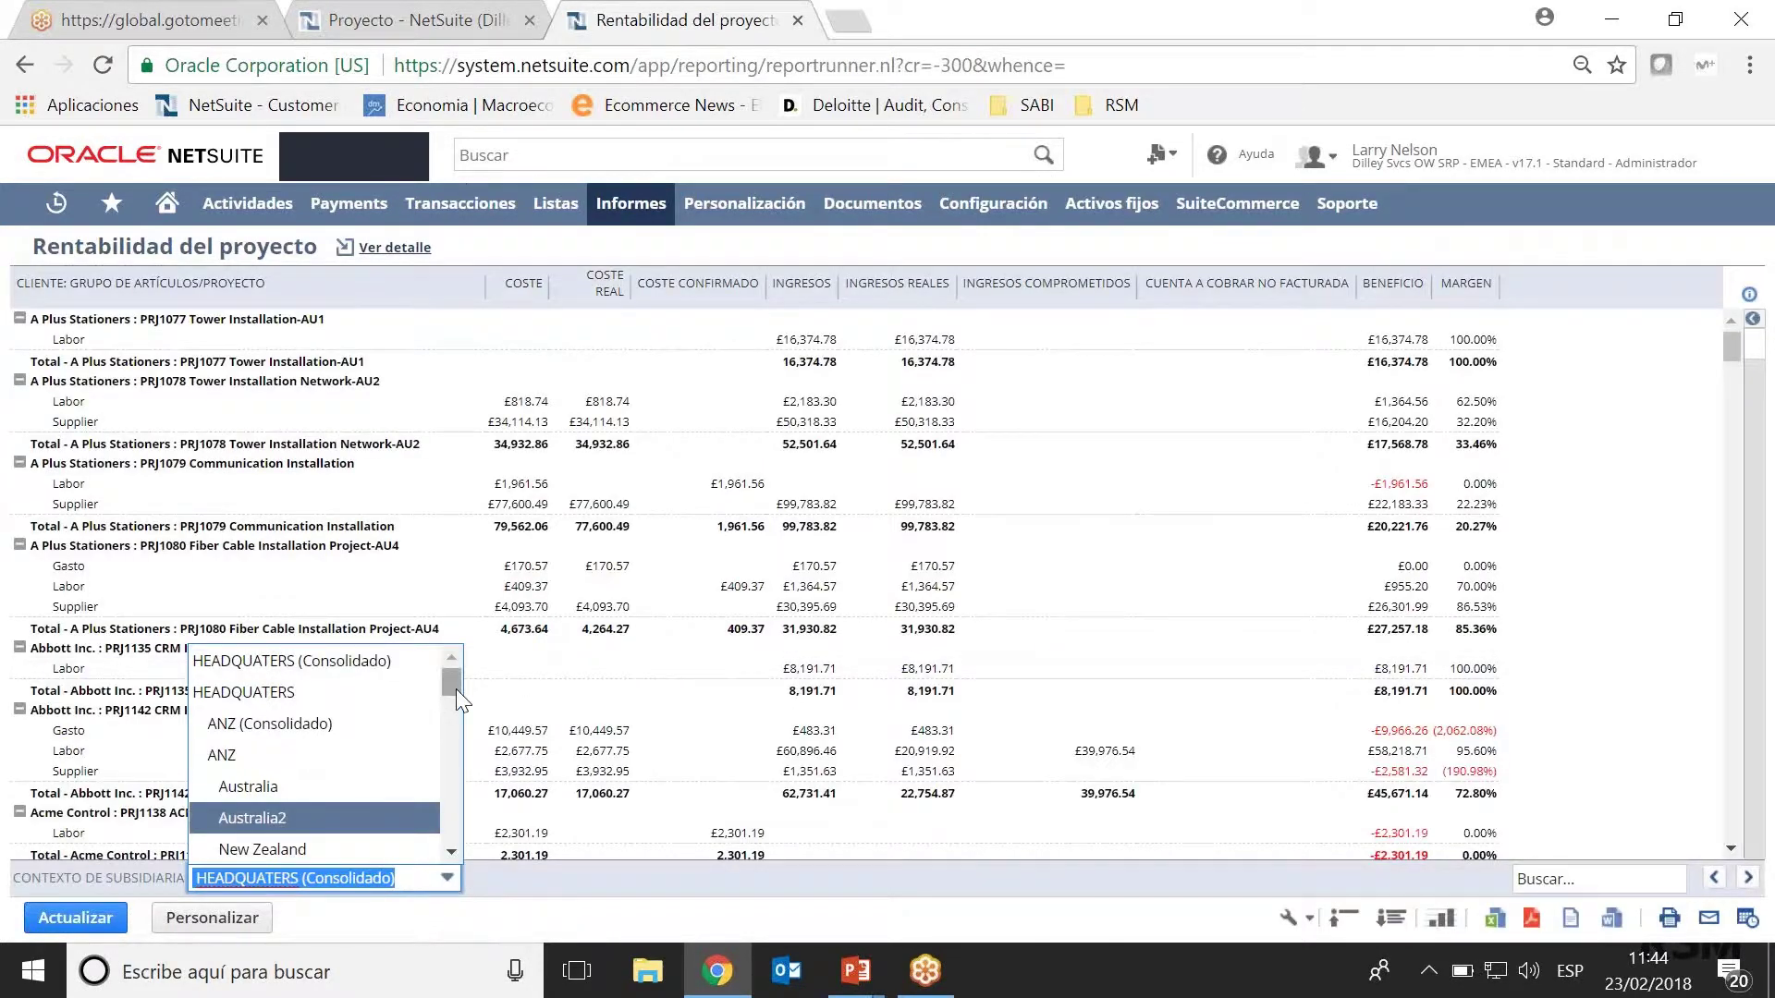
left_click_drag(457, 690, 459, 652)
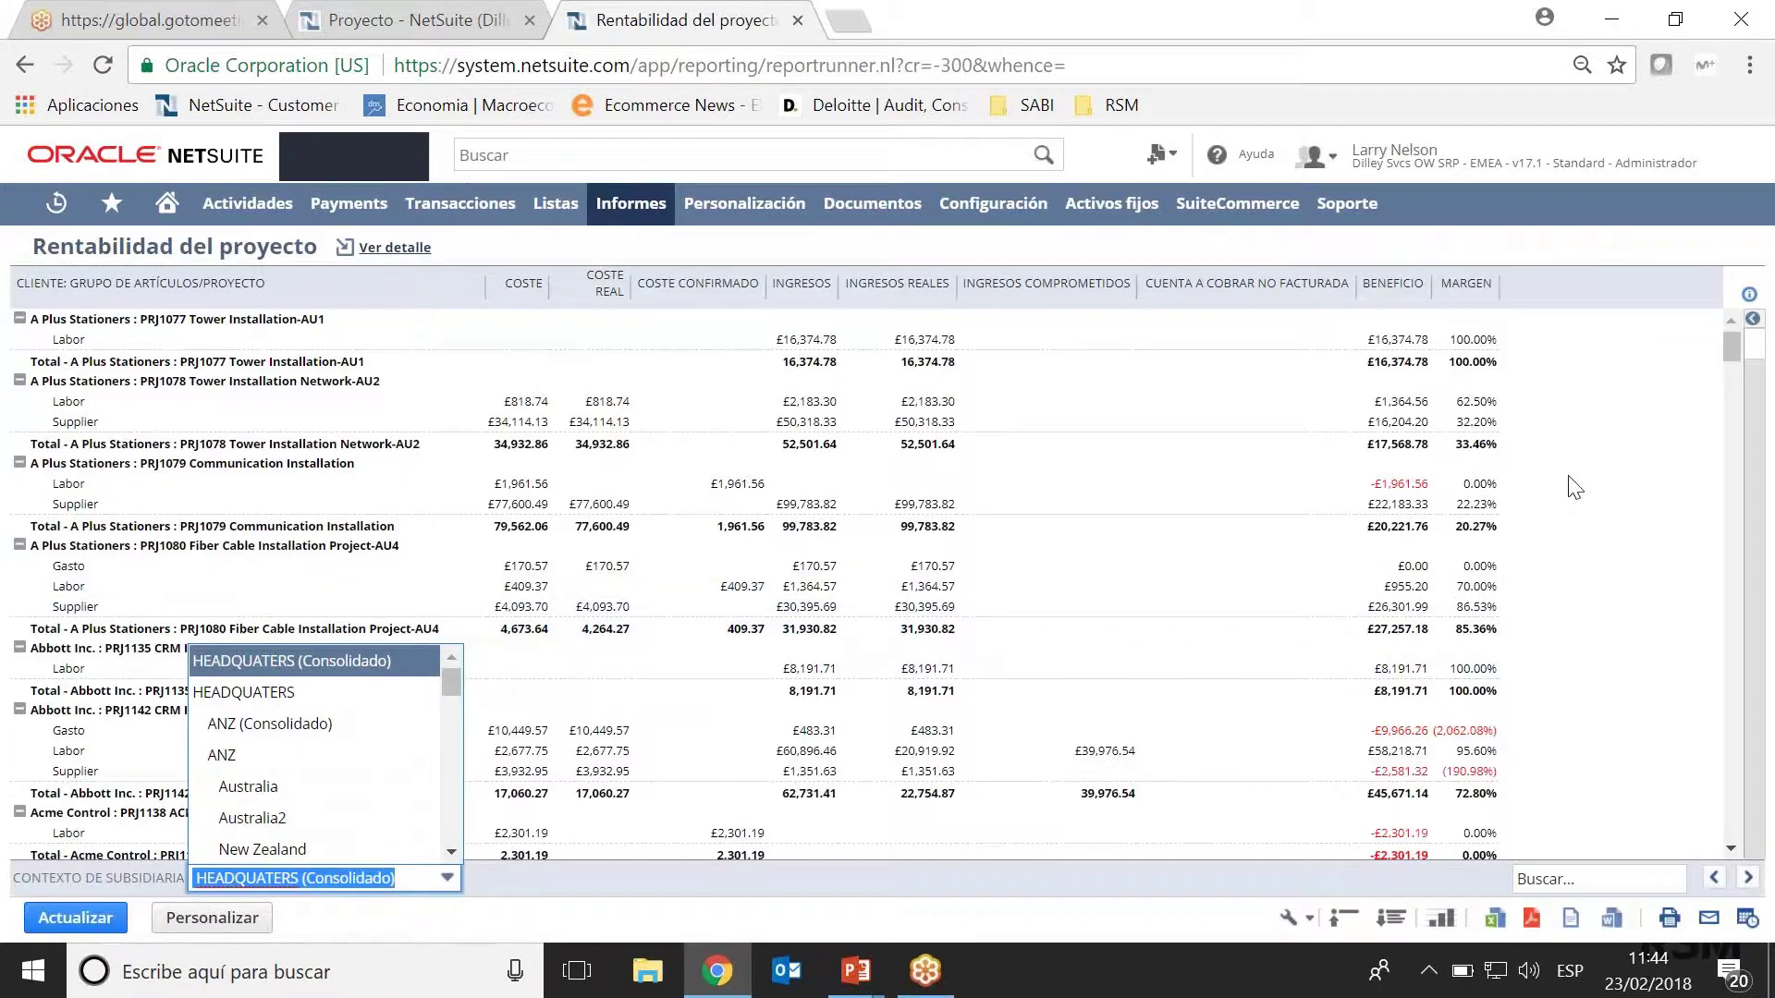
left_click(836, 871)
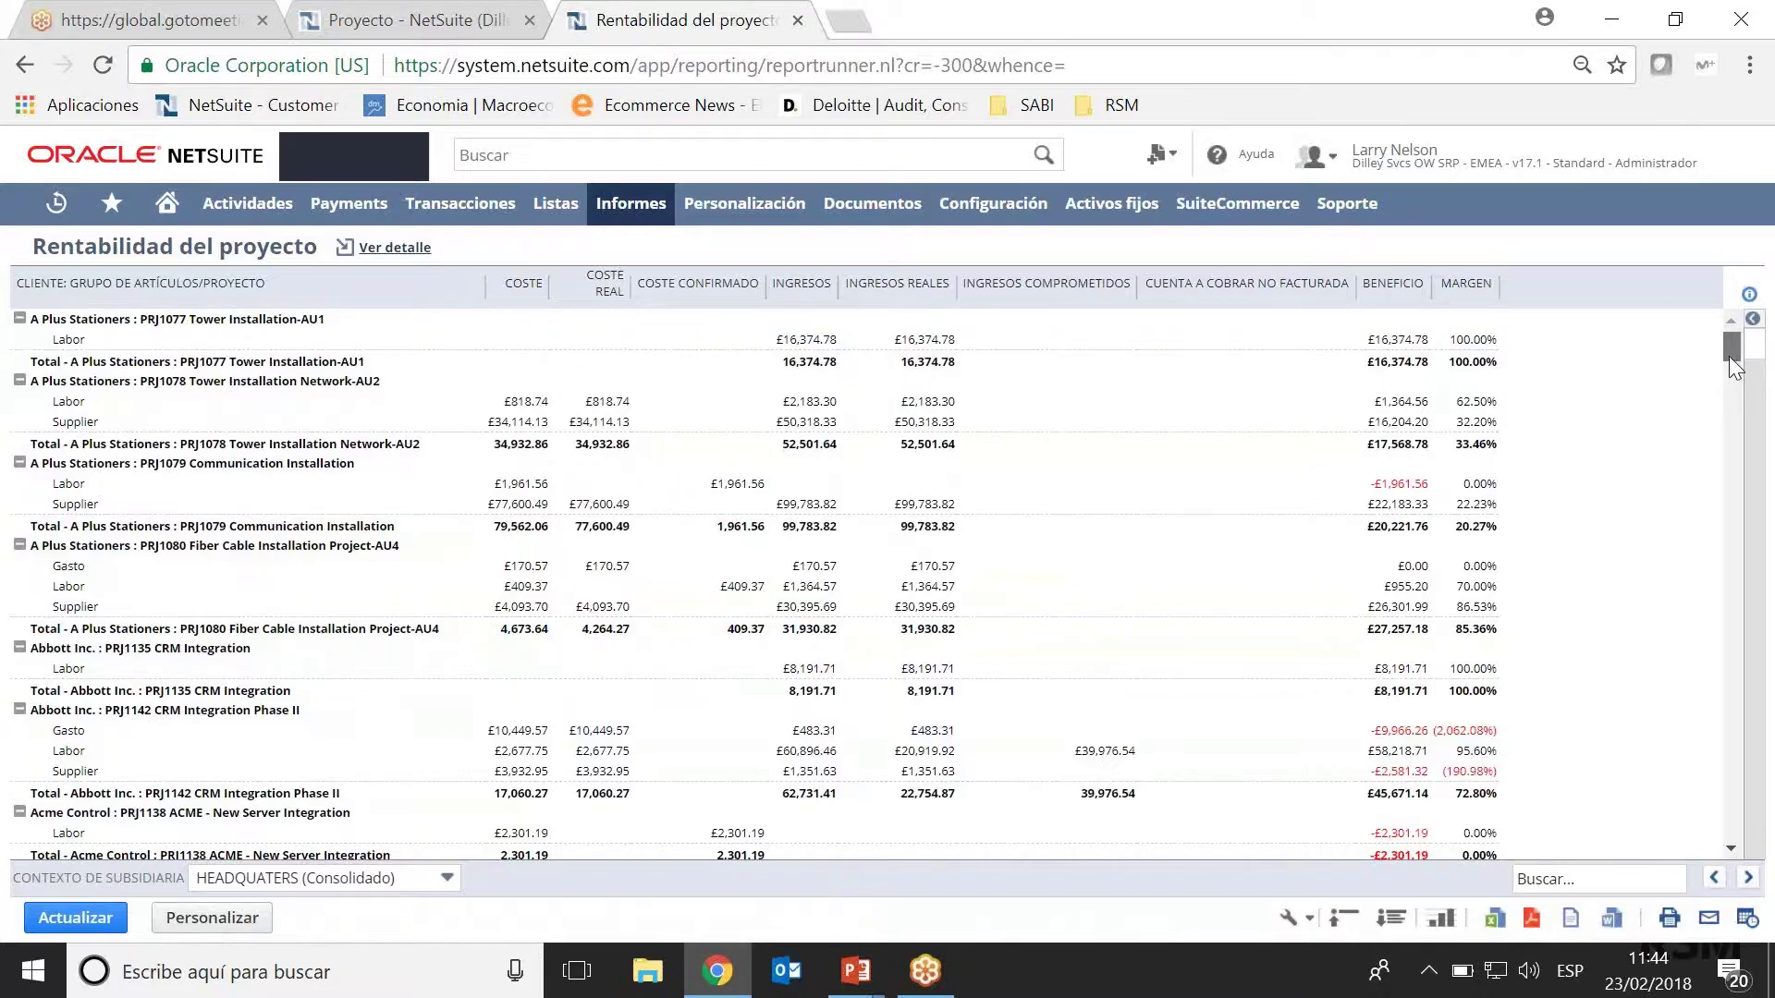
scroll(1728, 357, "down", 5)
Look through the Tiempo & facturación reports, open Utilización real por recurso, and review it down to the totals.
mouse_move(616, 222)
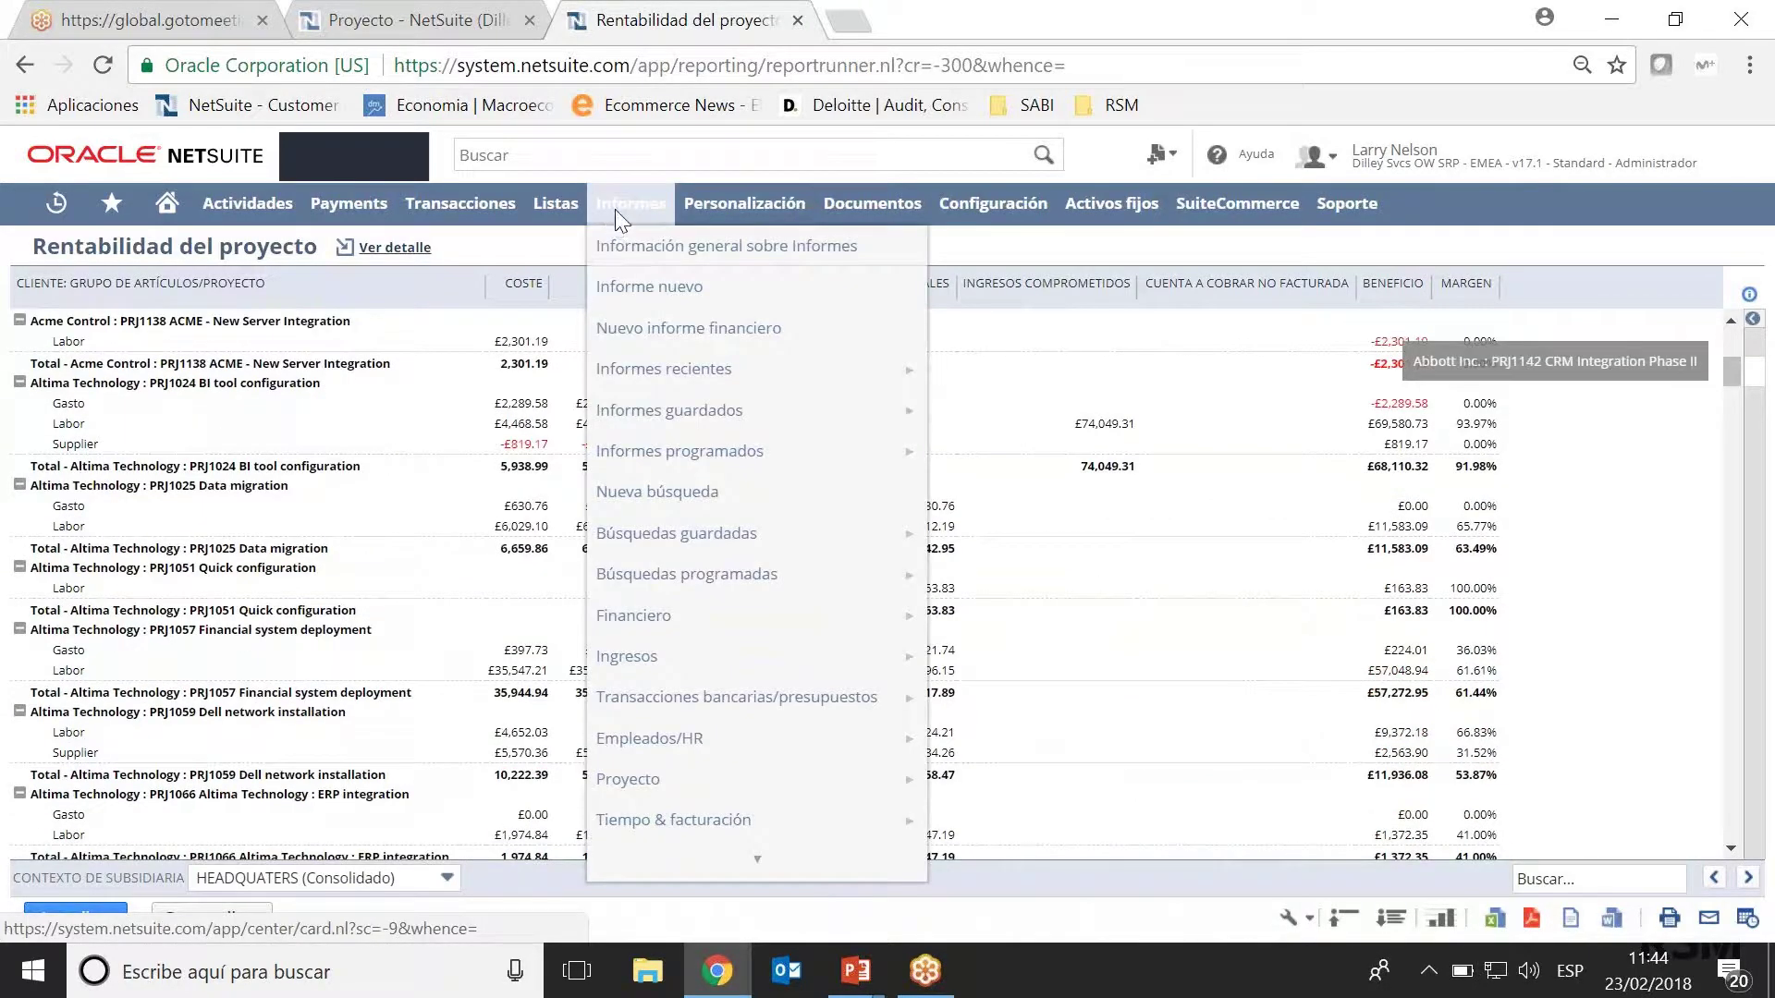
mouse_move(703, 741)
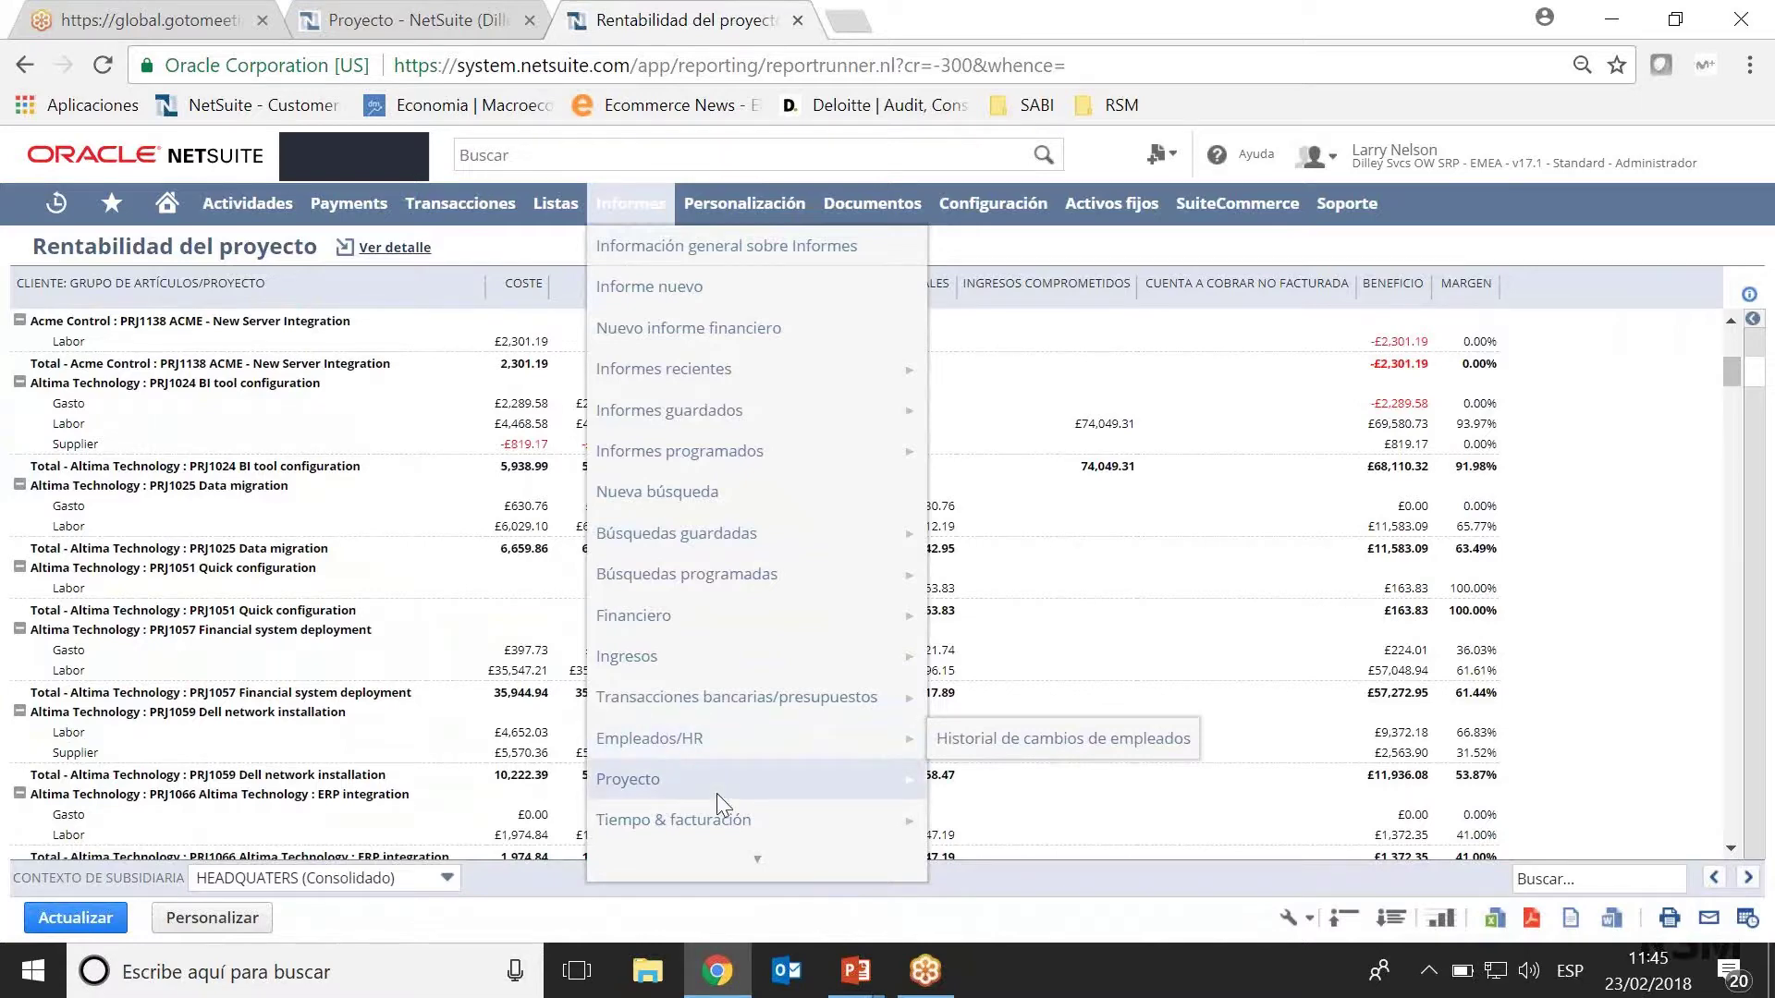
mouse_move(721, 827)
mouse_move(972, 786)
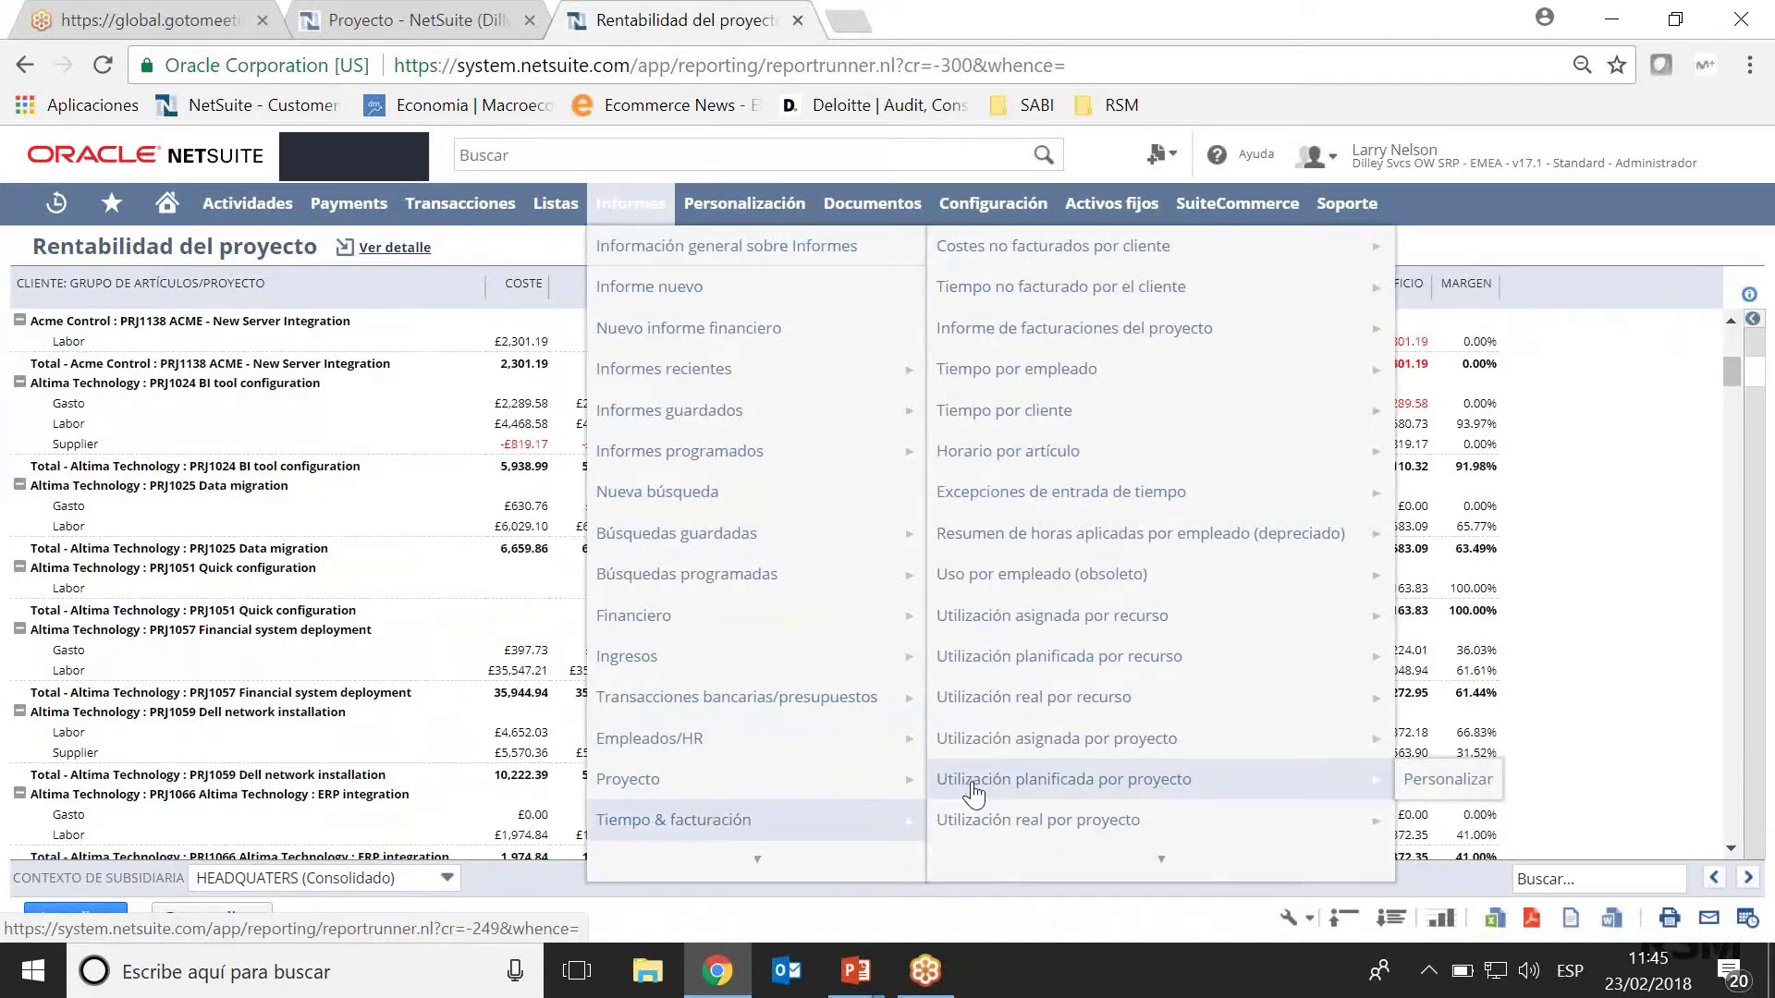
mouse_move(1120, 618)
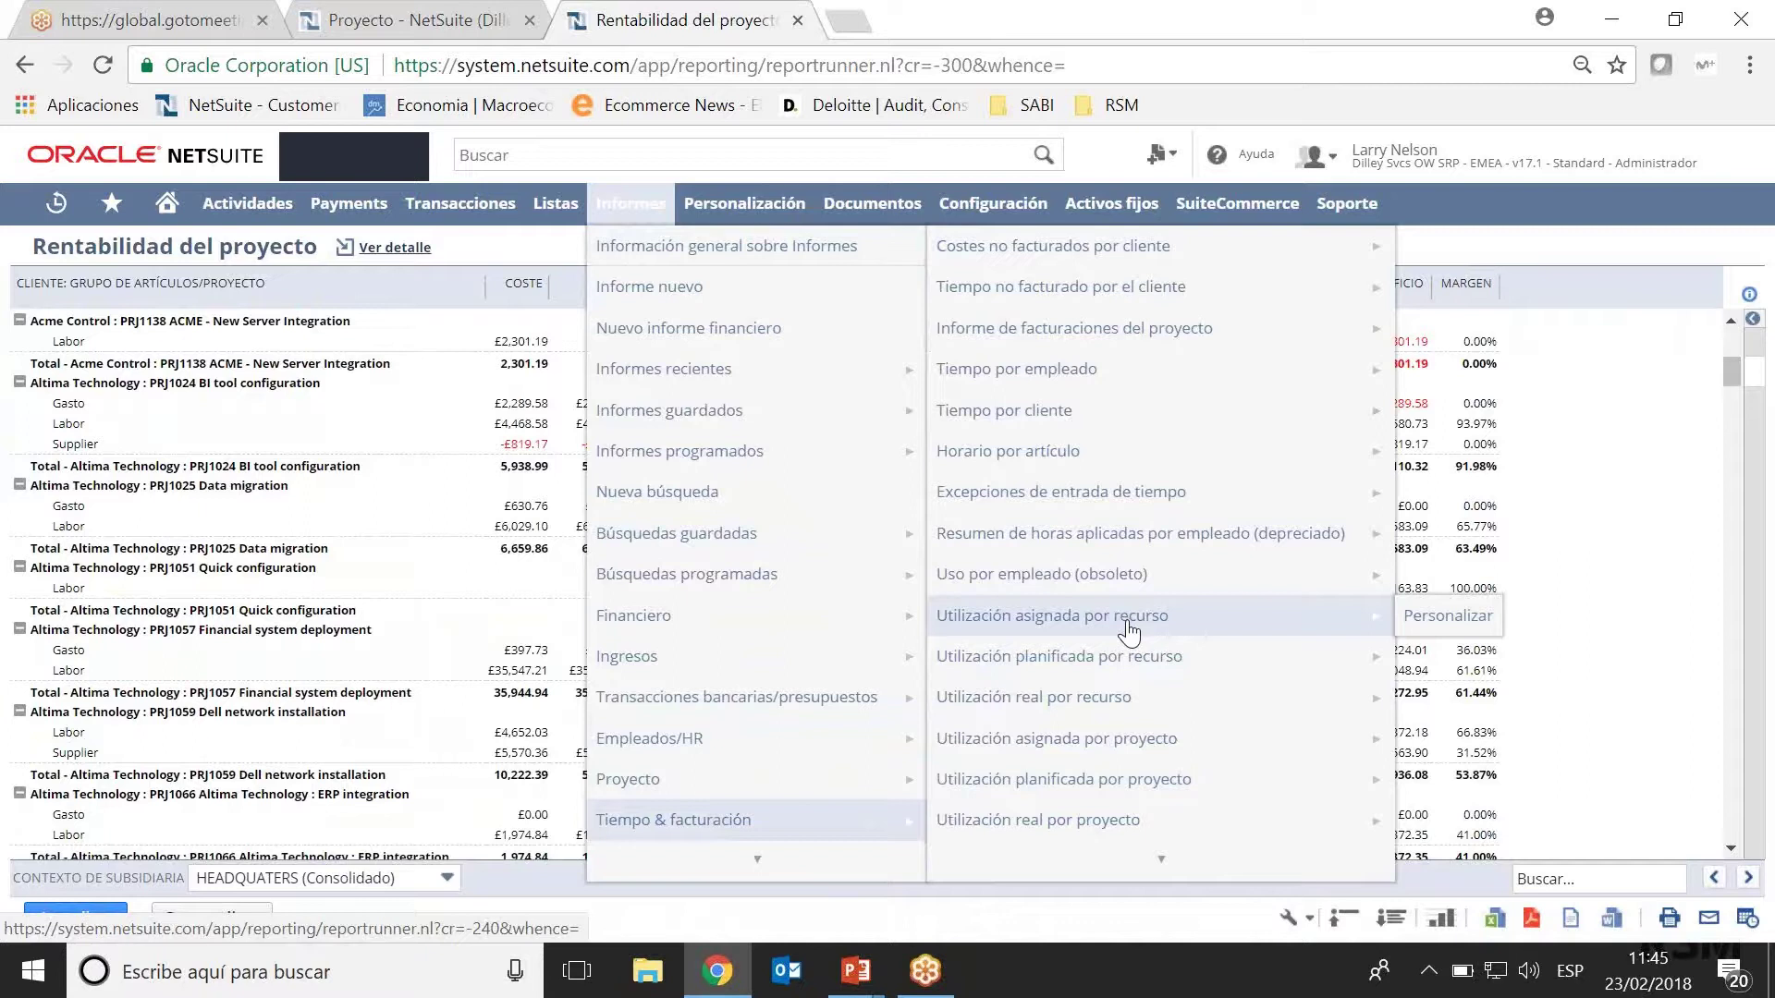
mouse_move(1120, 699)
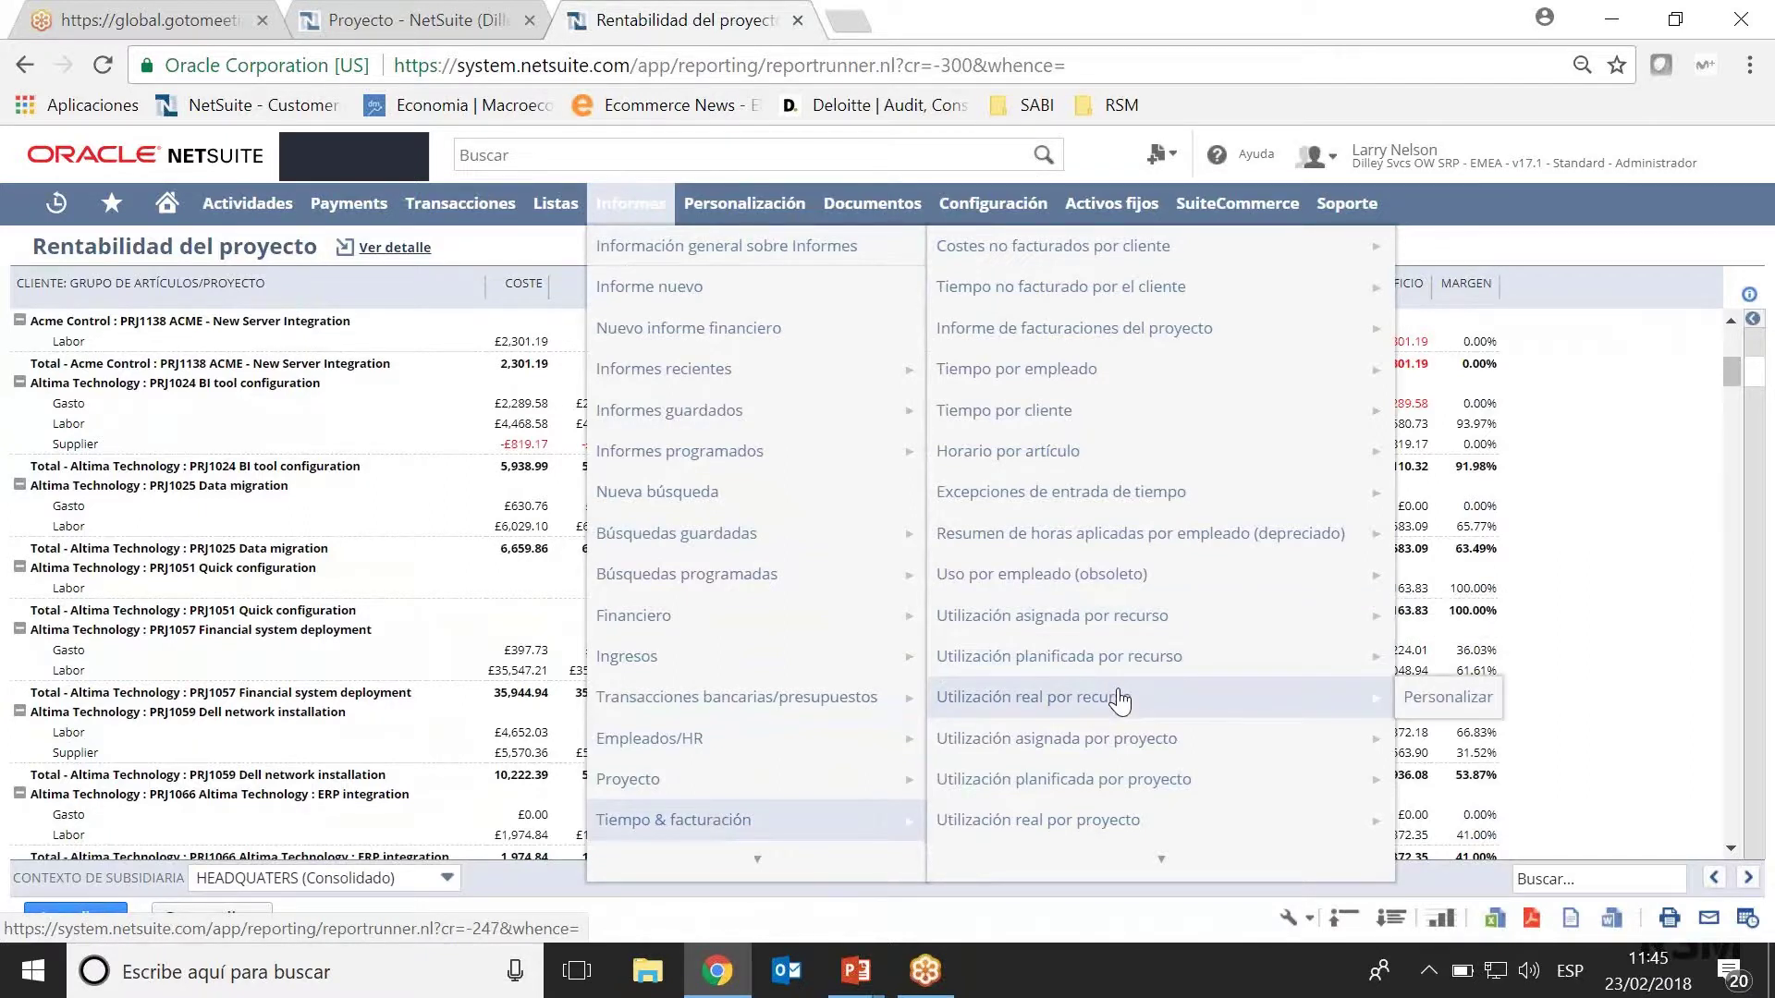
mouse_move(1060, 414)
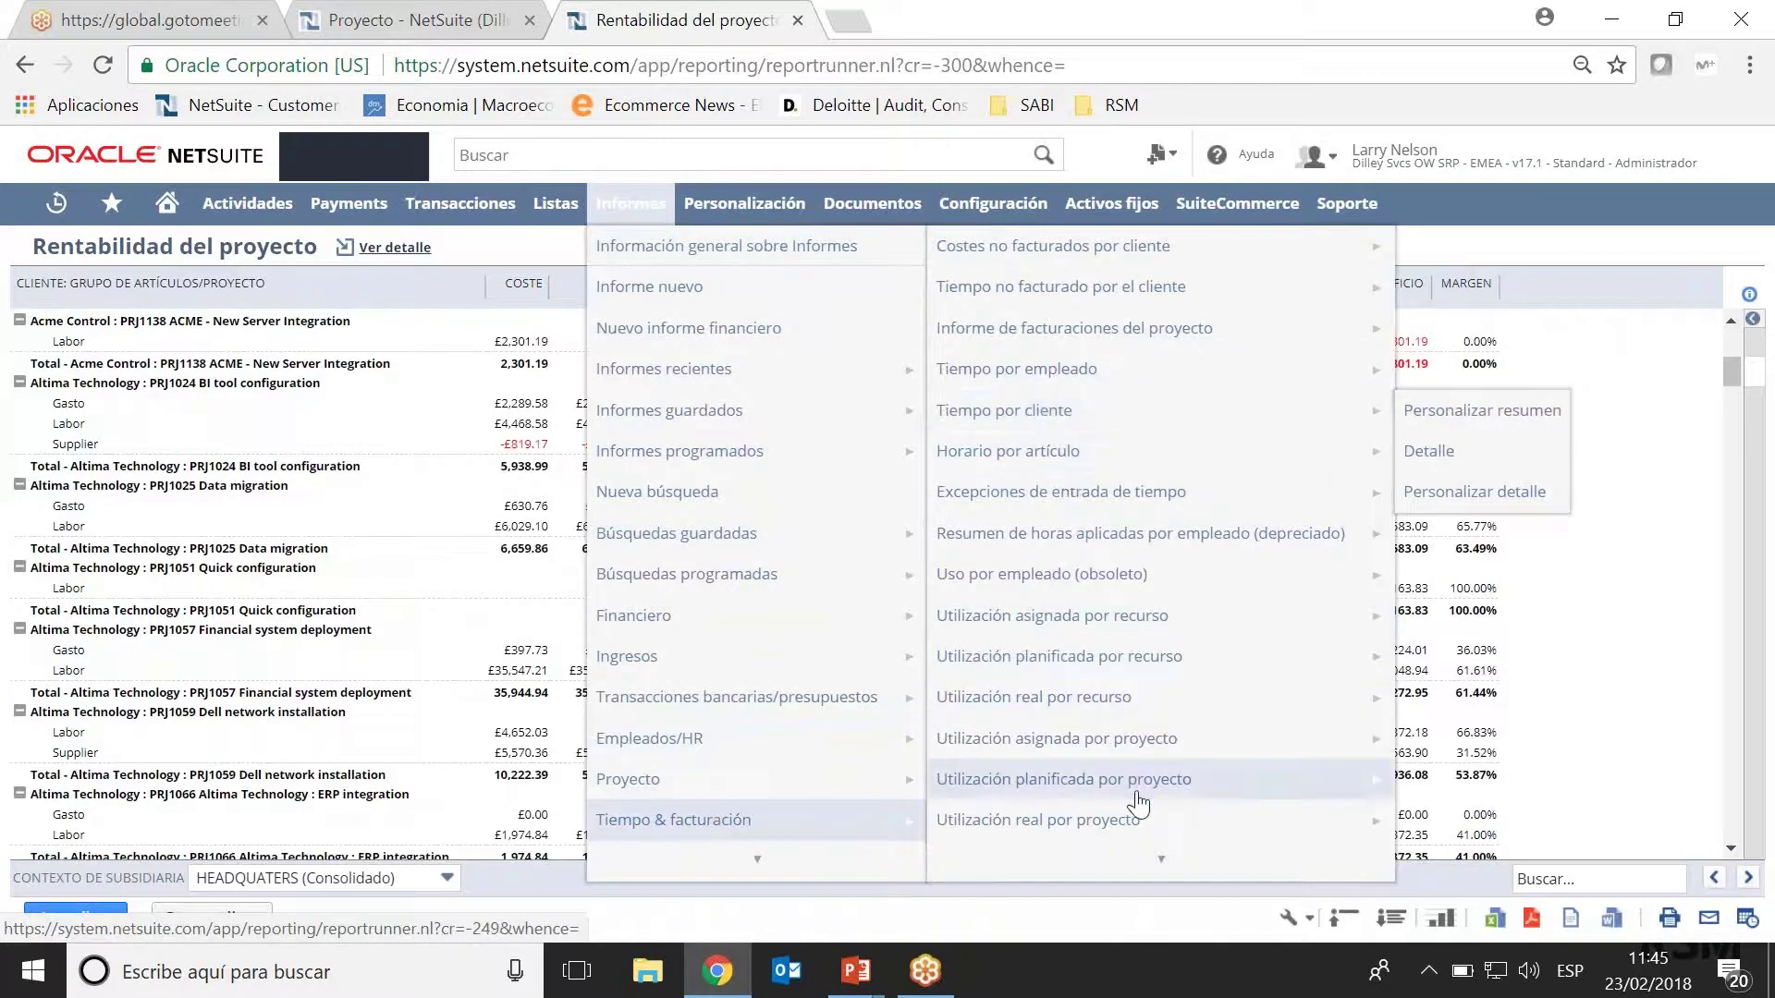
mouse_move(1139, 851)
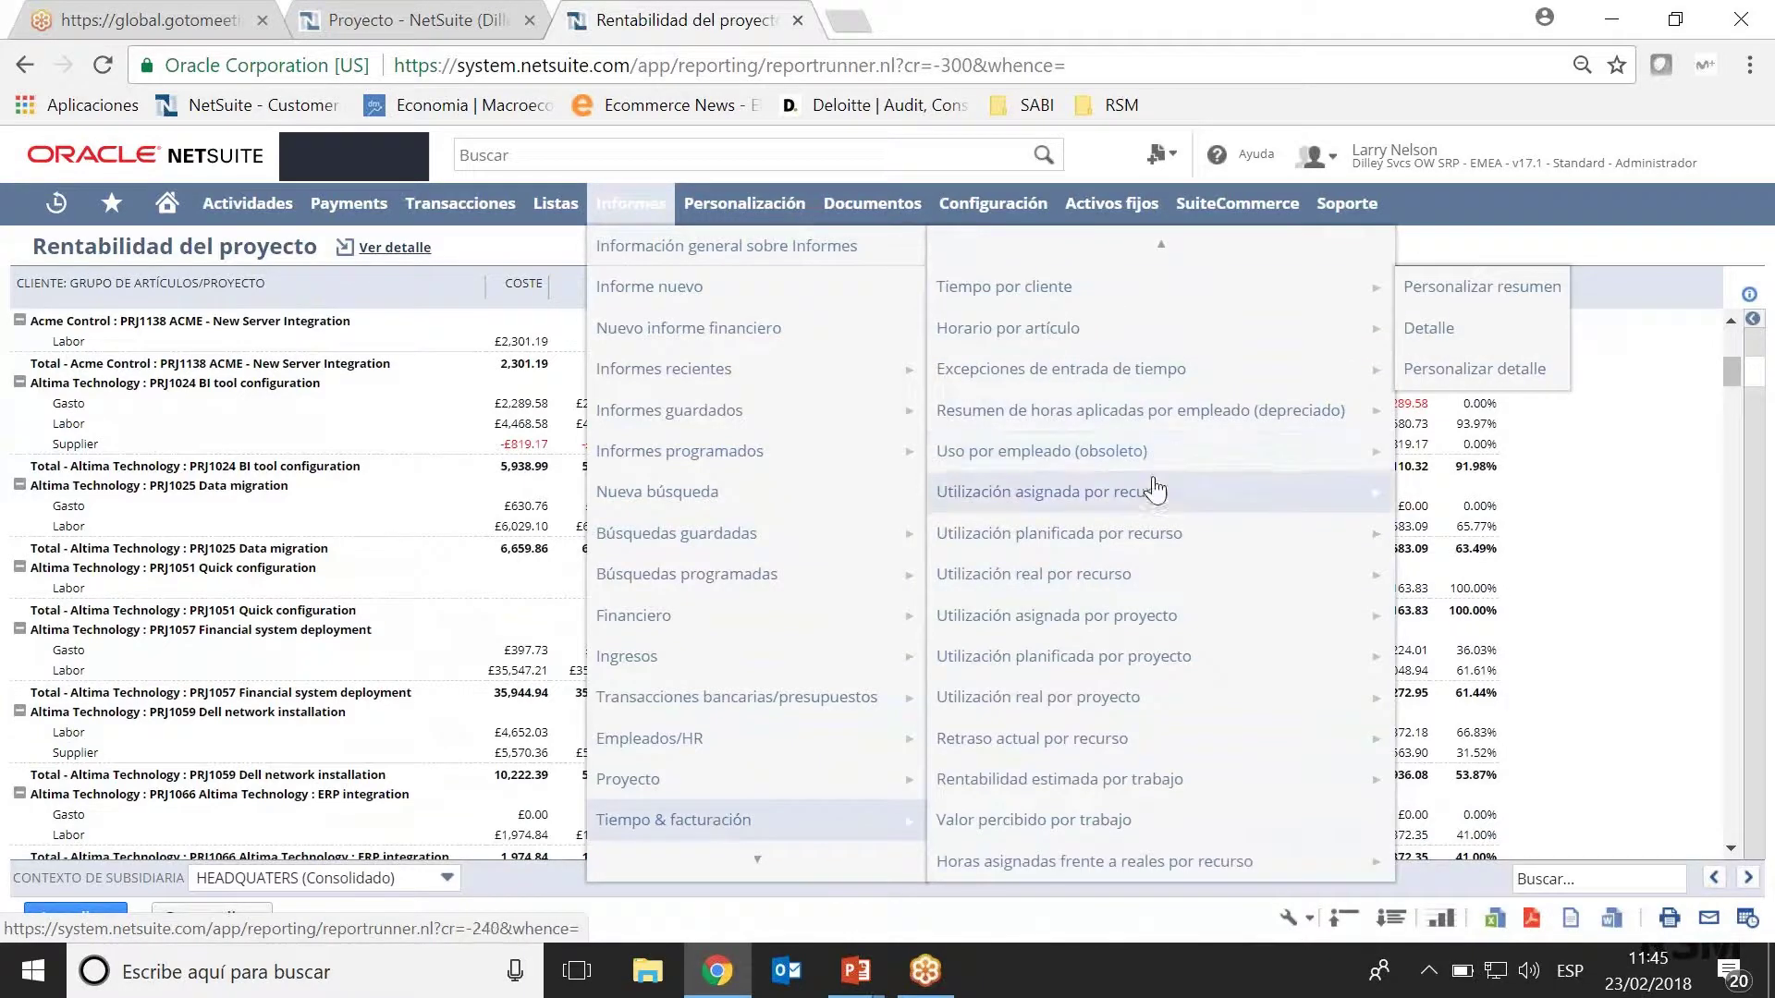
mouse_move(1154, 491)
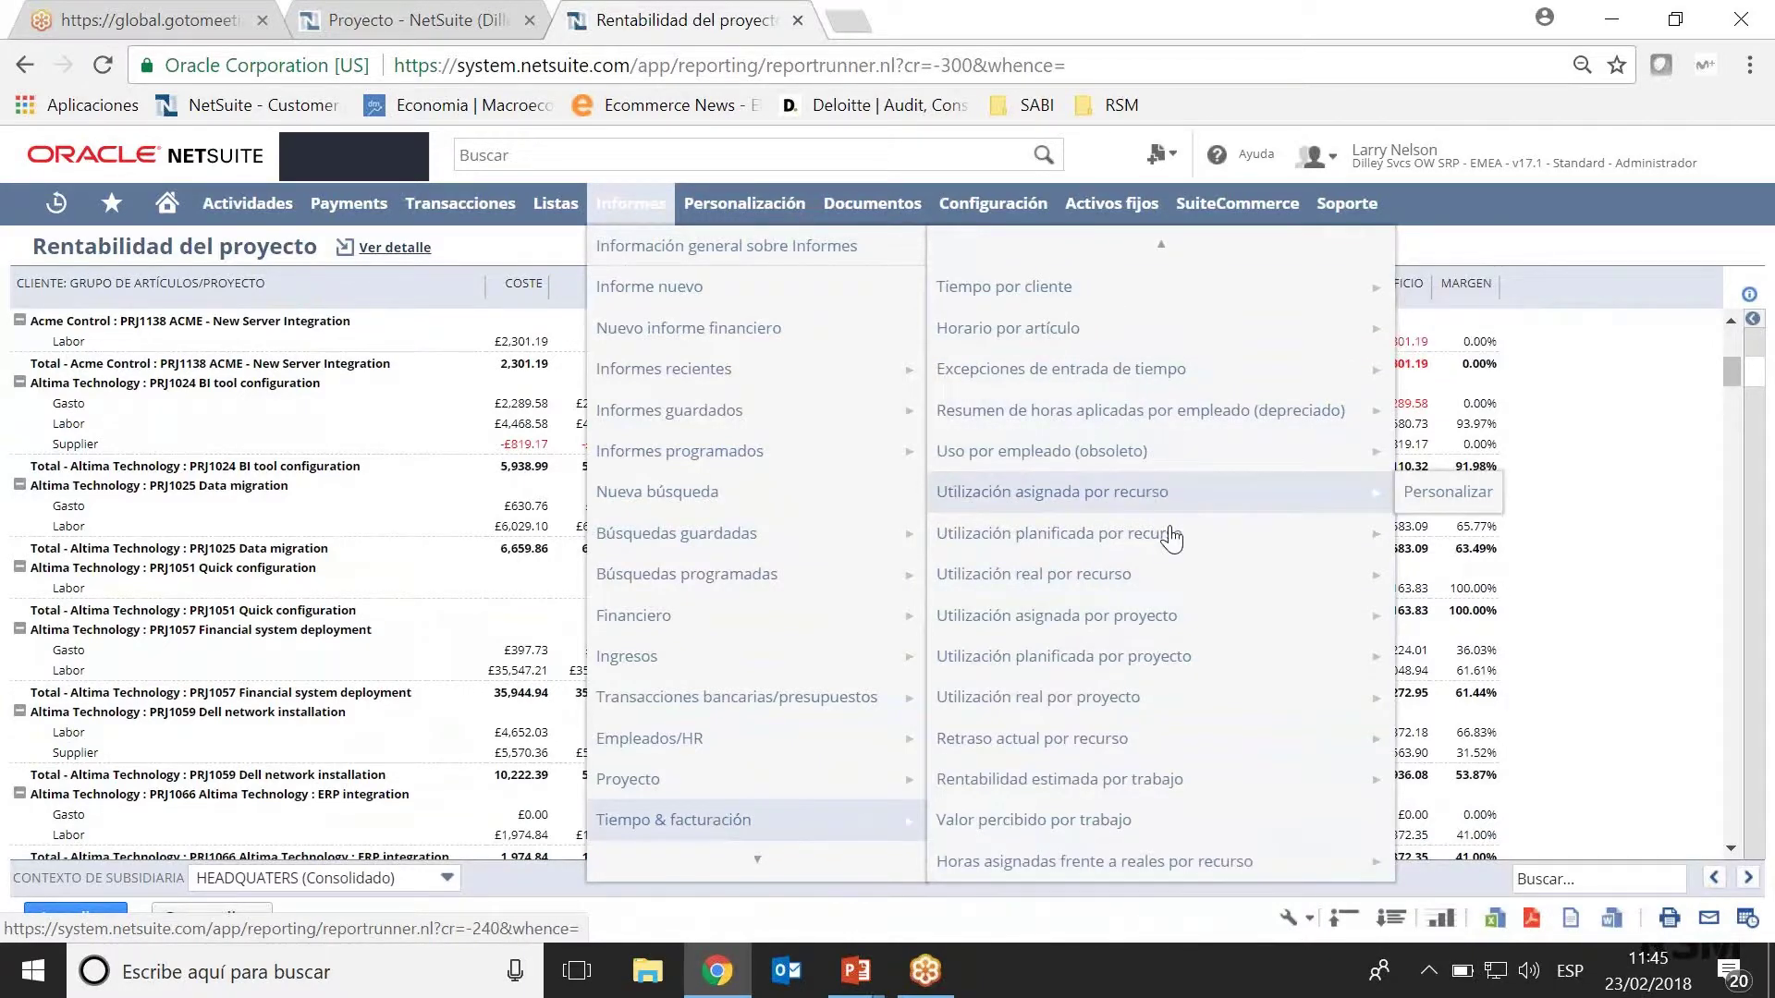
mouse_move(1137, 575)
left_click(1123, 577)
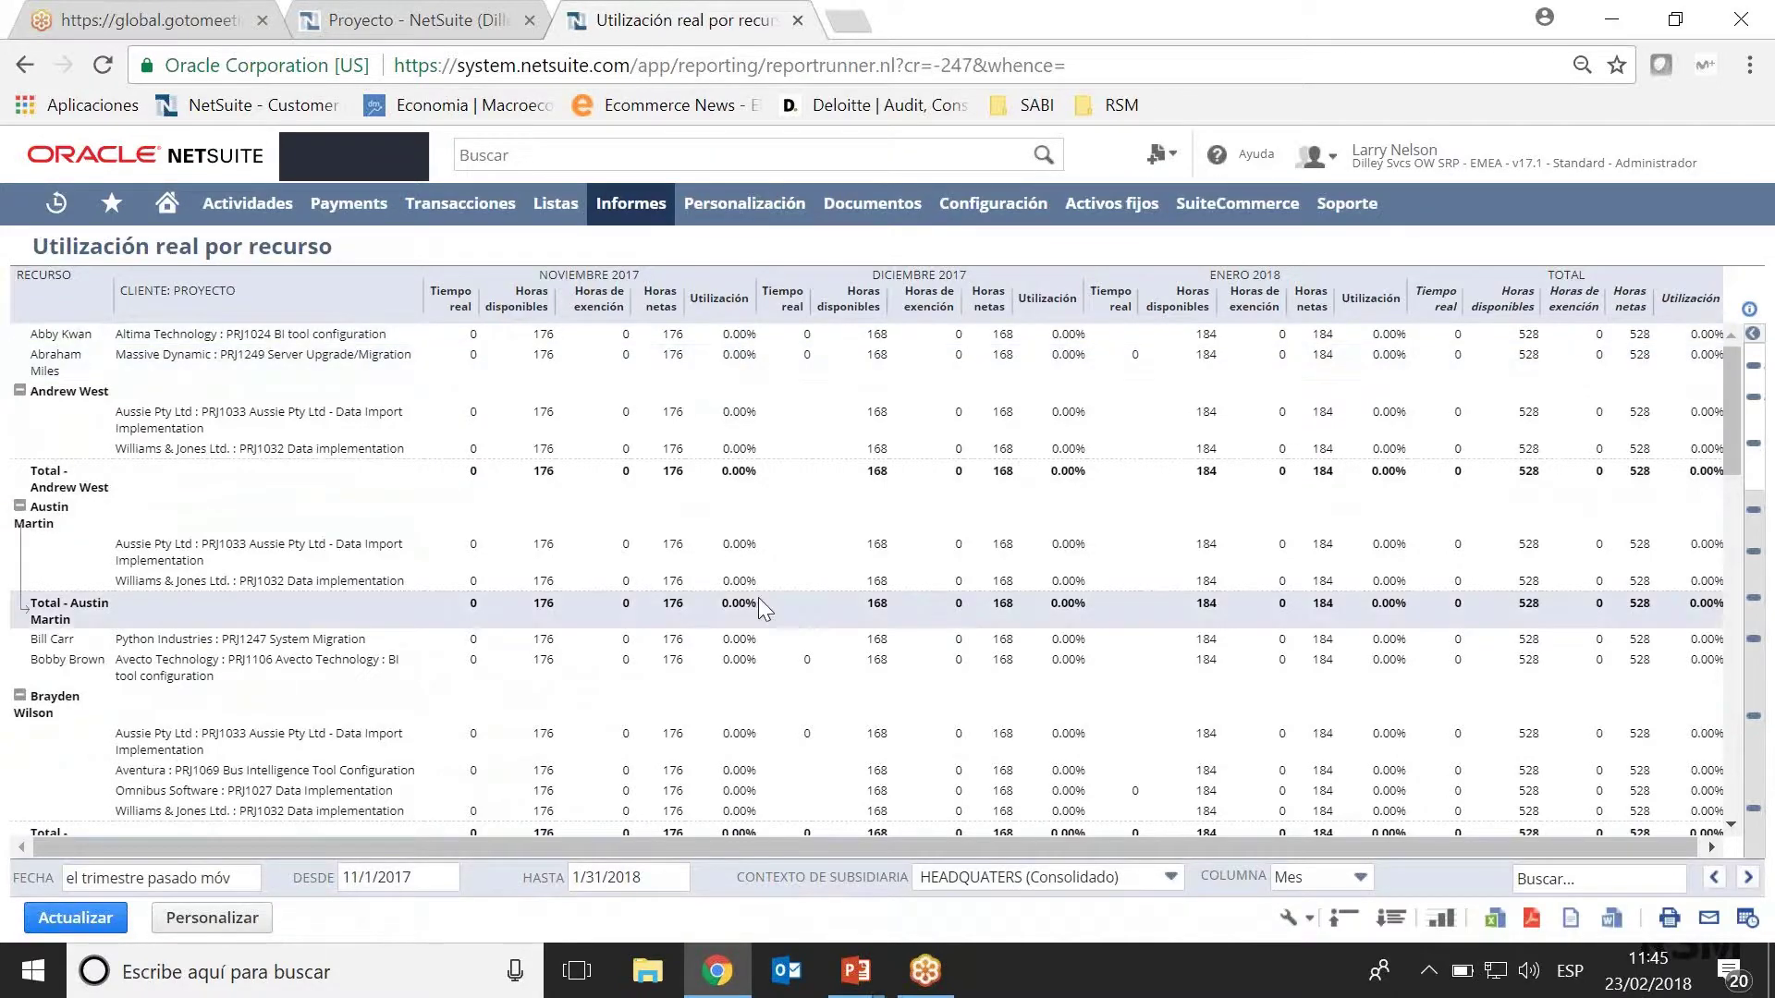
scroll(758, 599, "down", 3)
scroll(758, 605, "down", 10)
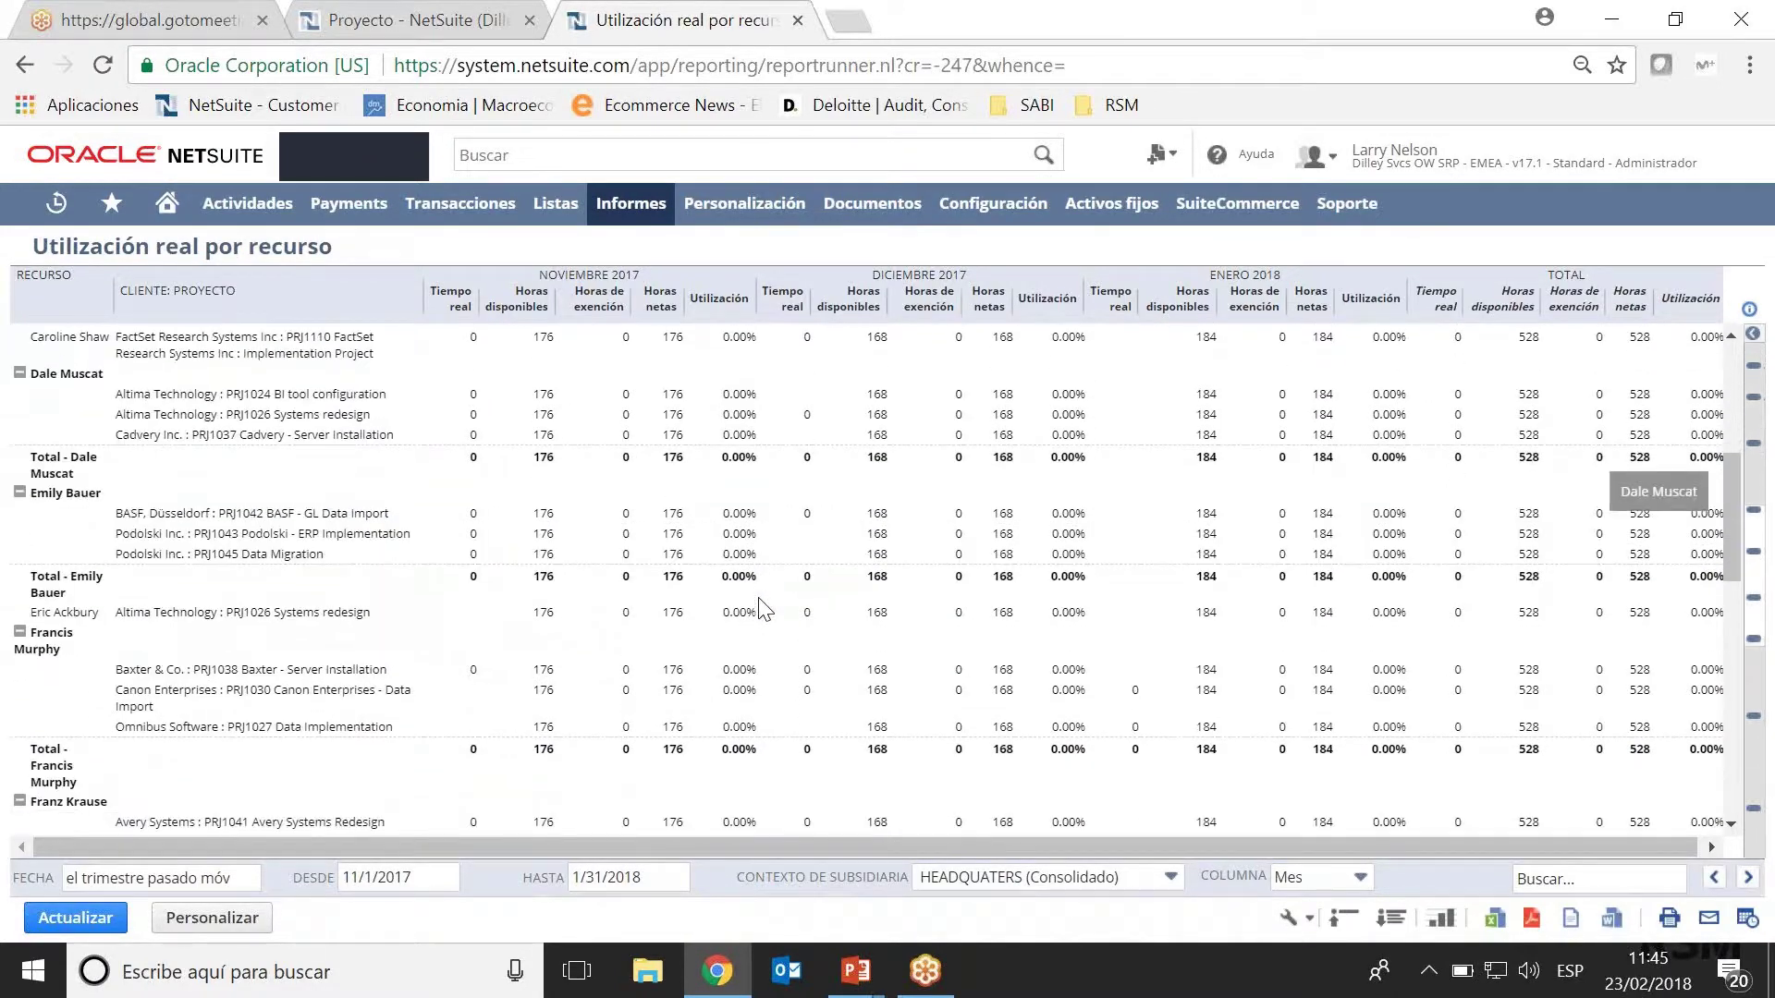
scroll(758, 606, "down", 4)
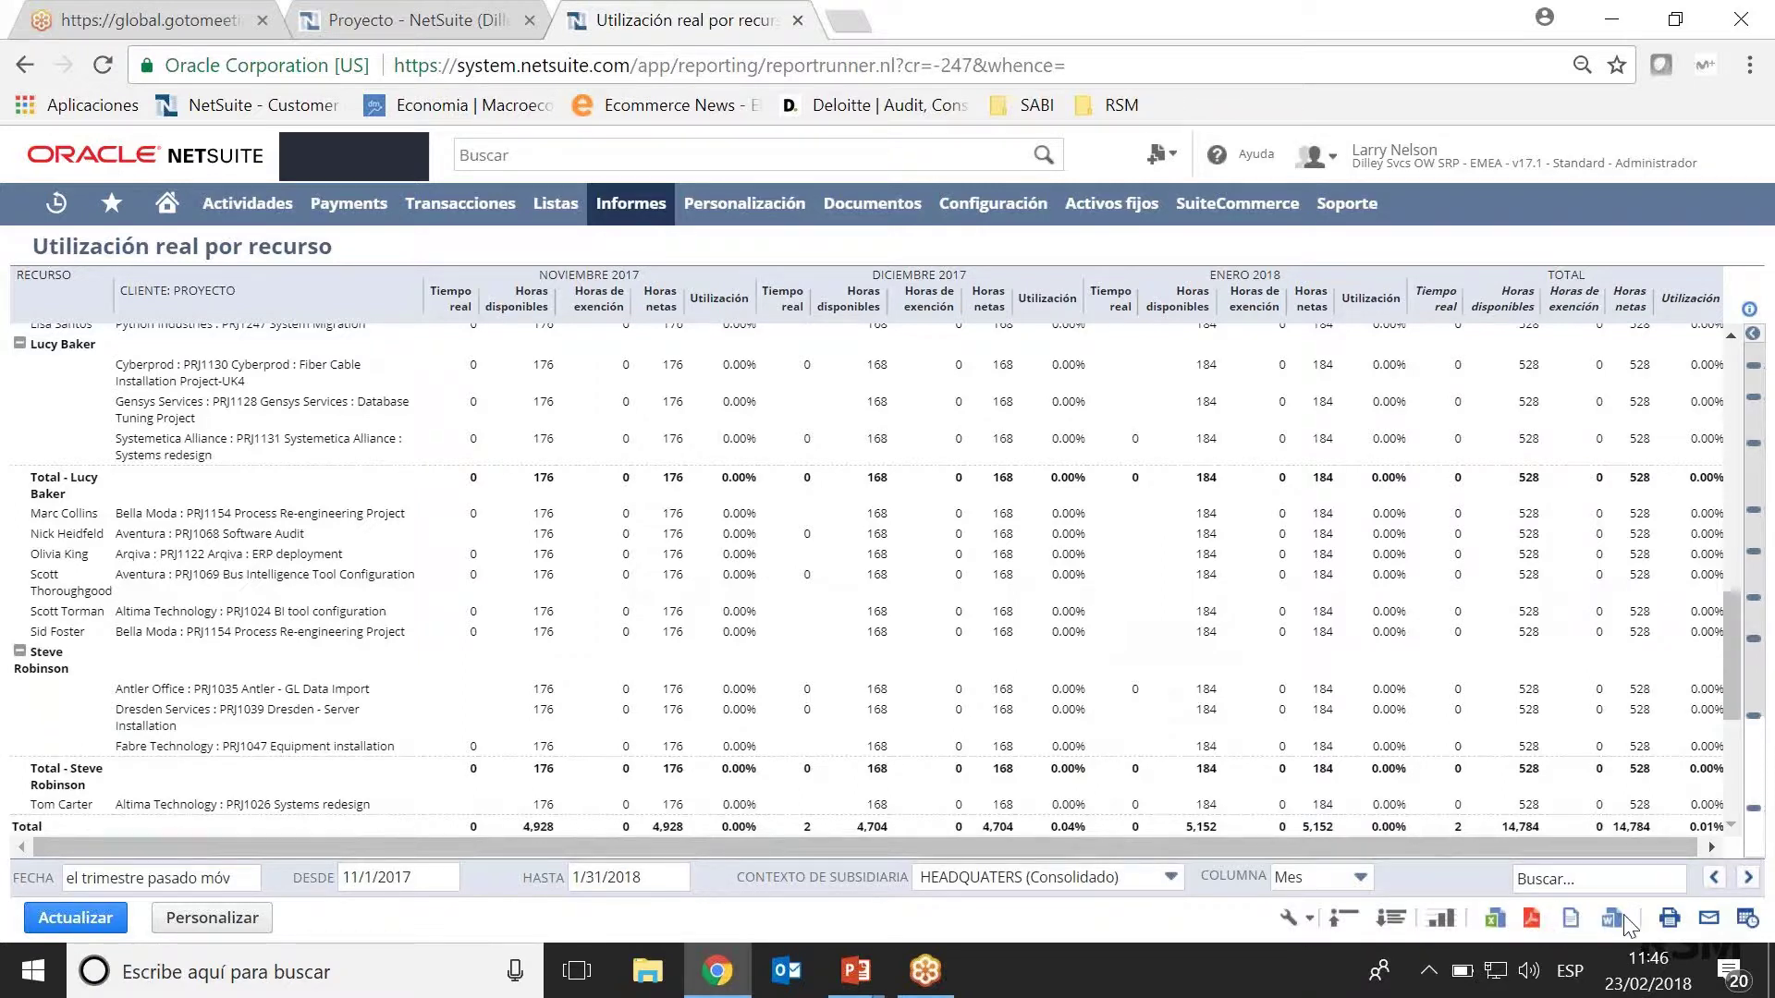
Export the Utilización real por recurso report to Excel, open the exported file and enable editing.
left_click(1495, 919)
left_click(197, 924)
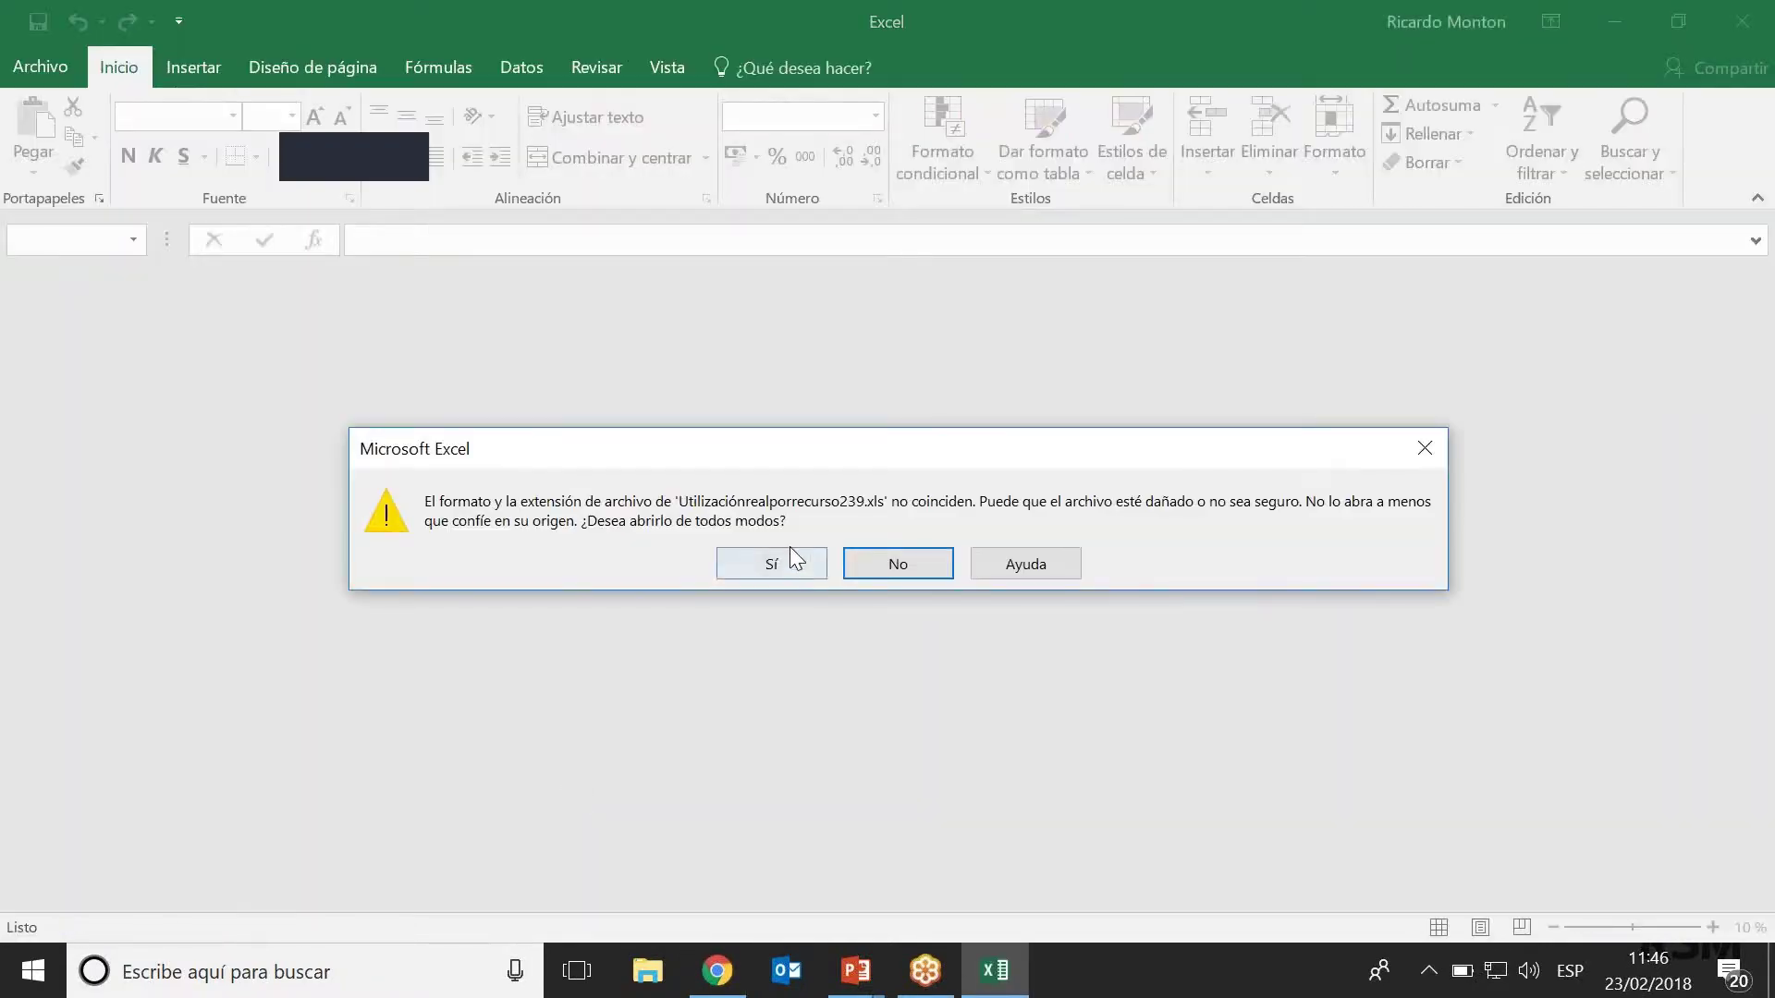
left_click(774, 560)
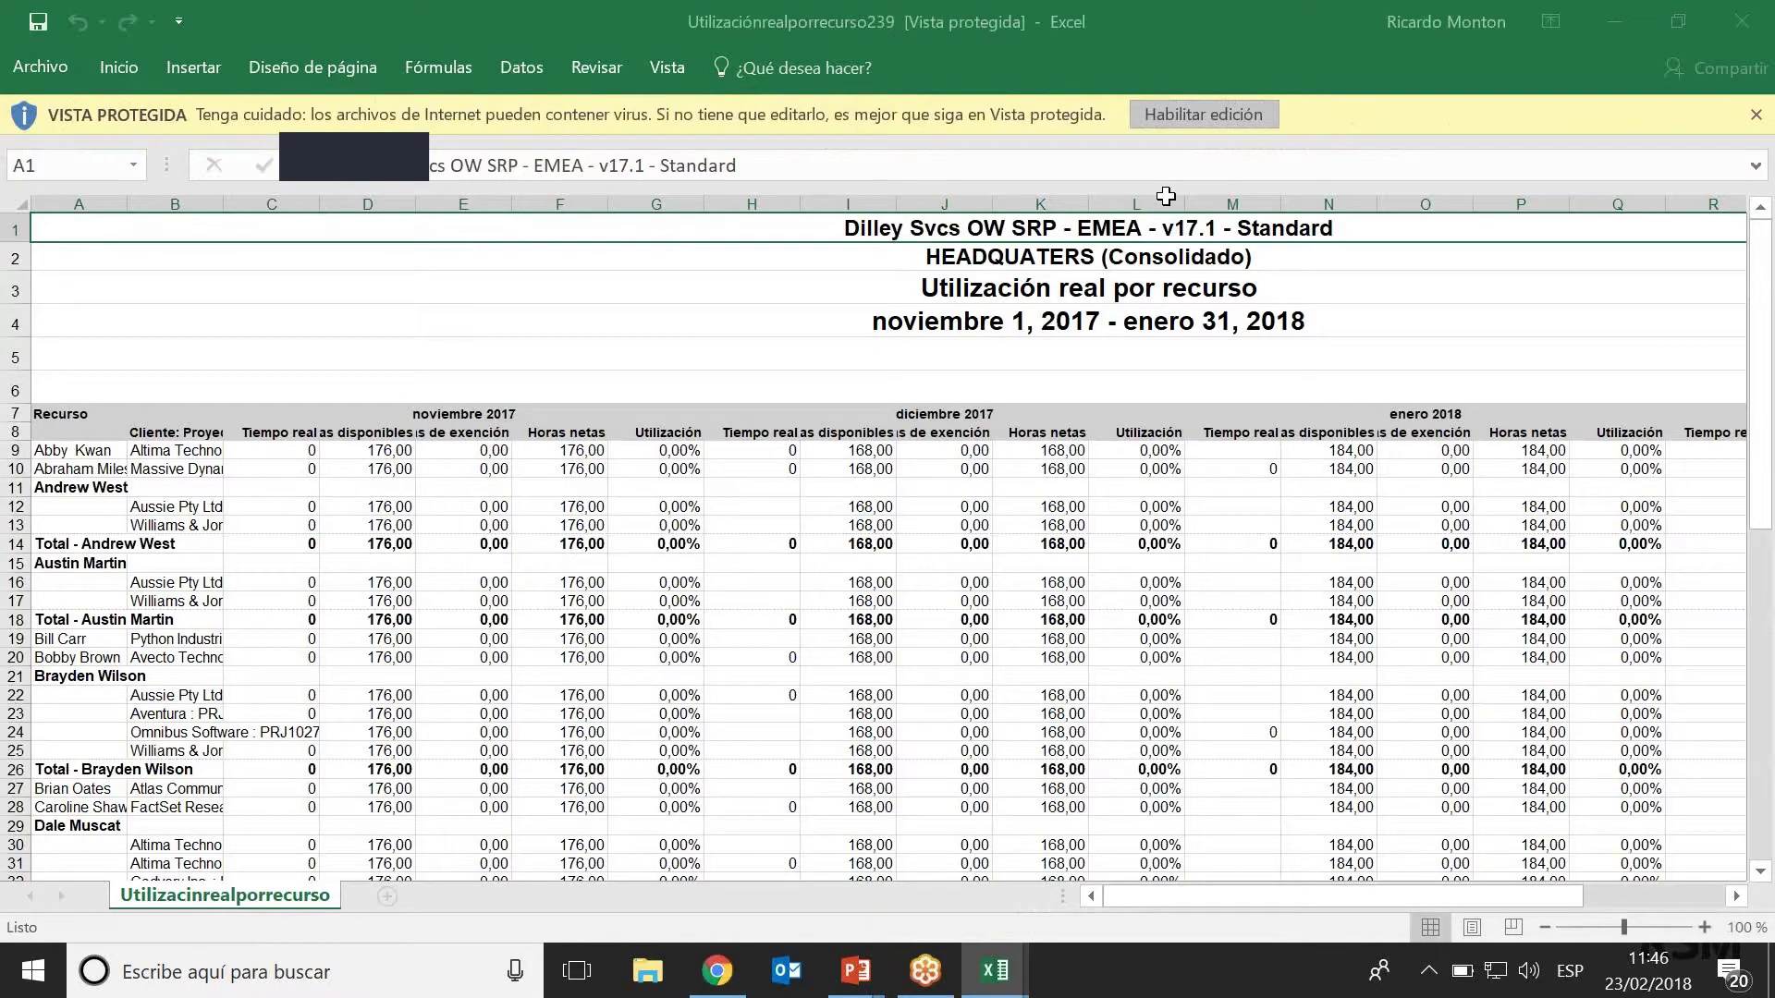
left_click(1201, 114)
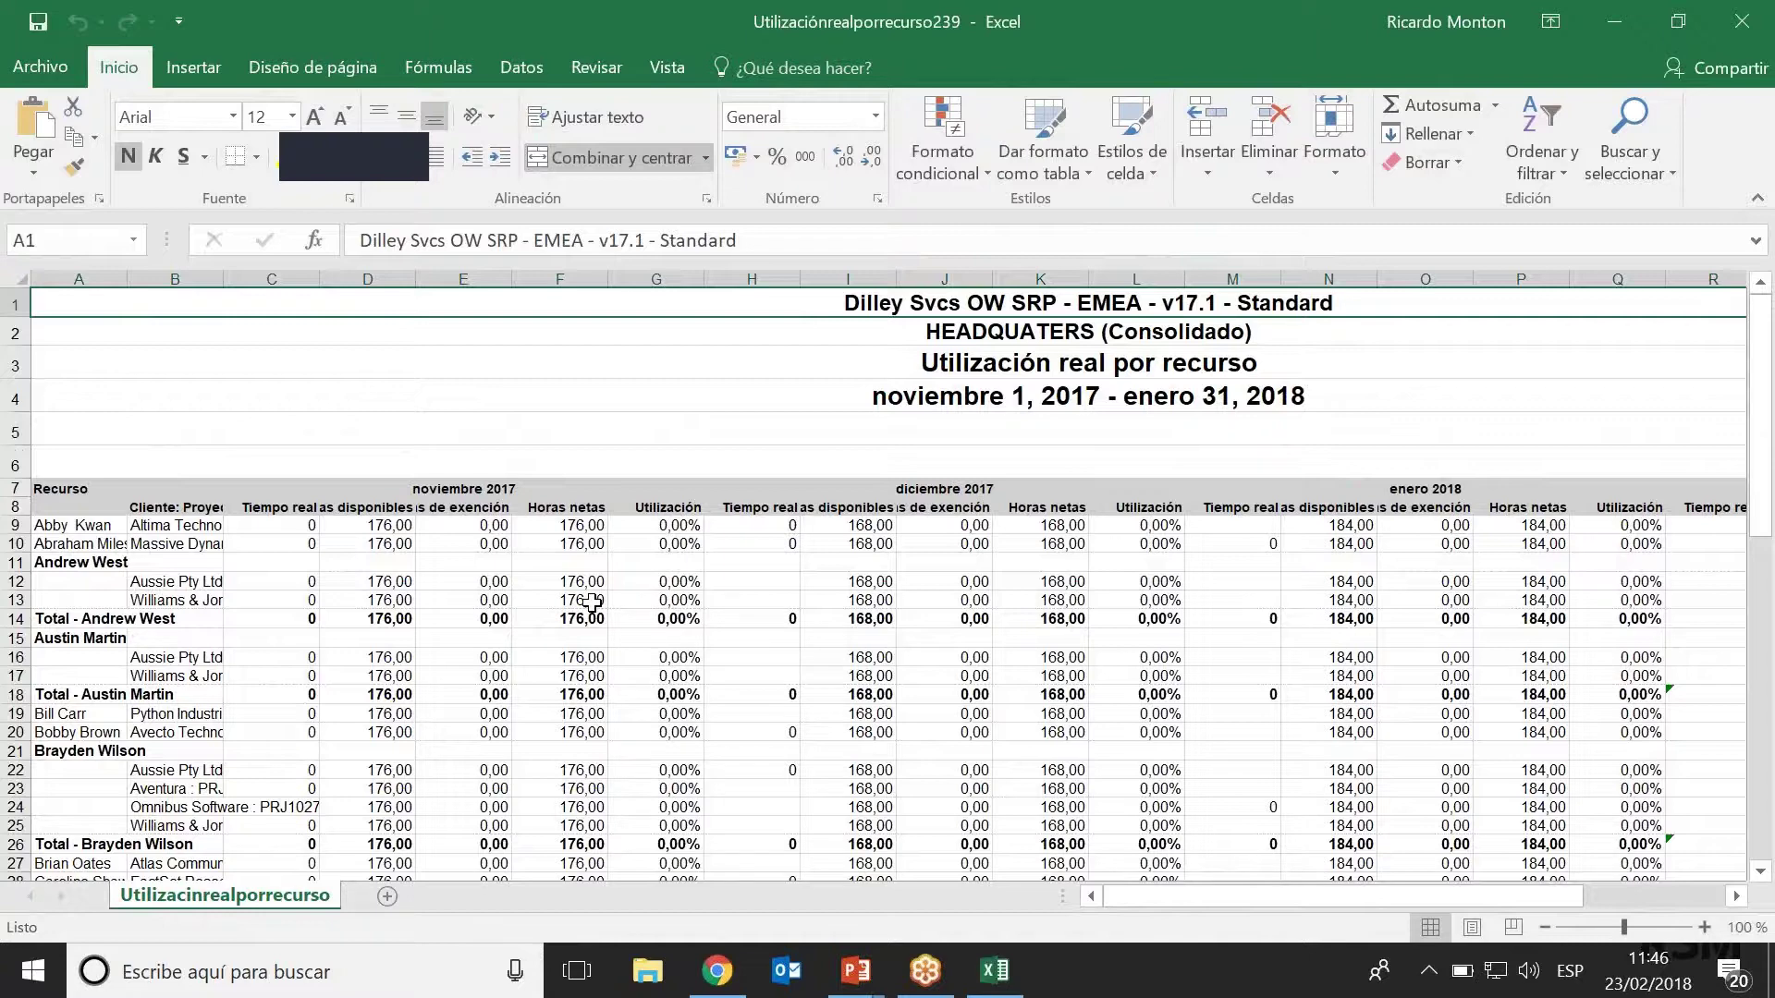
Set cell C13 (Tiempo real) to 100, inspect the Utilización formula in G13, and minimize the workbook.
left_click(297, 603)
type("100")
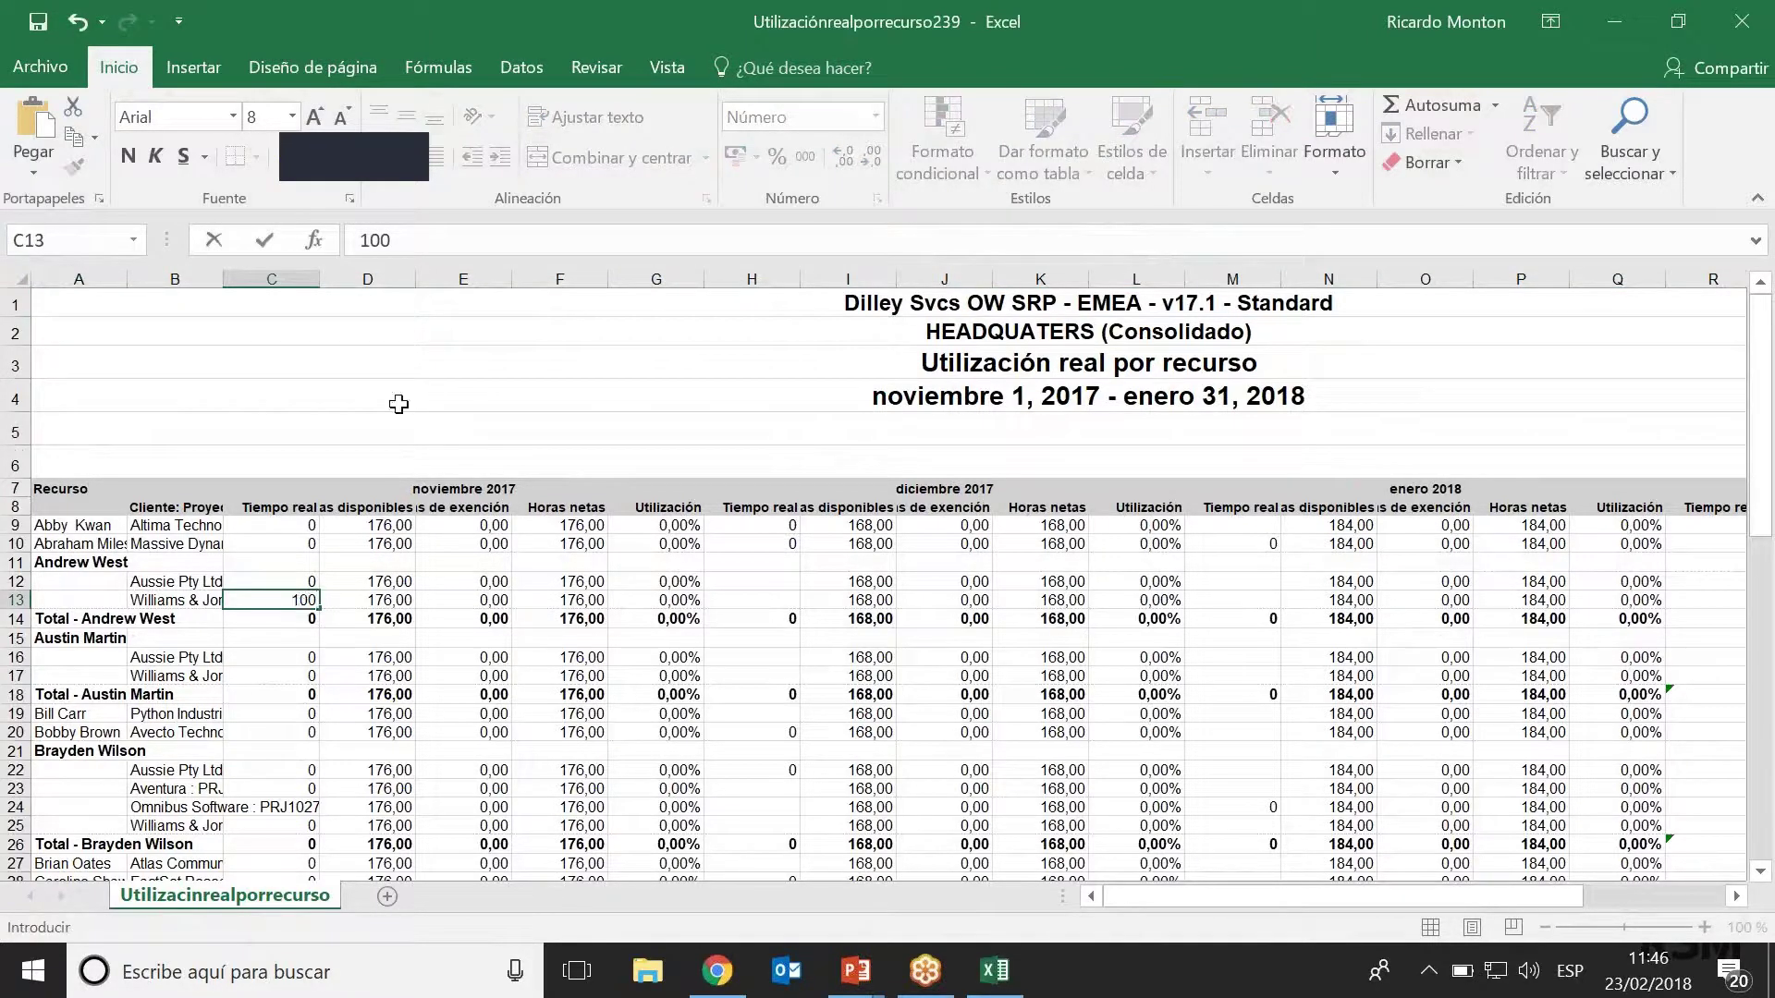
left_click(398, 402)
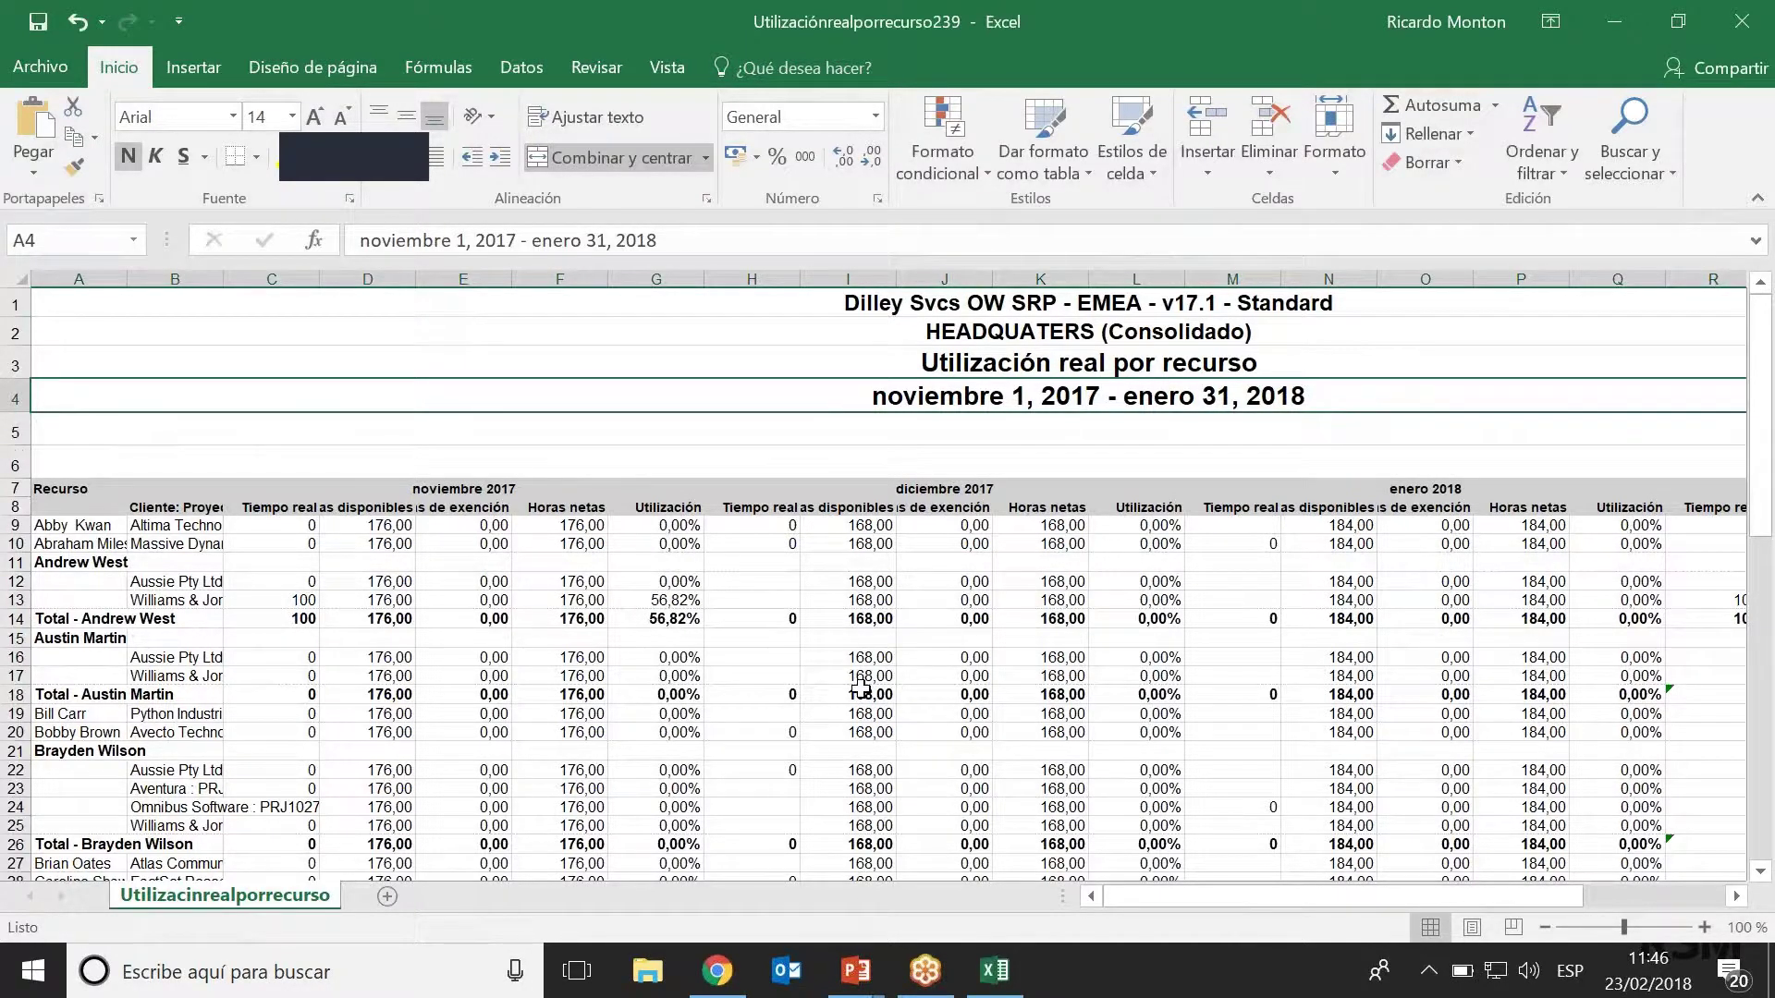
left_click(688, 602)
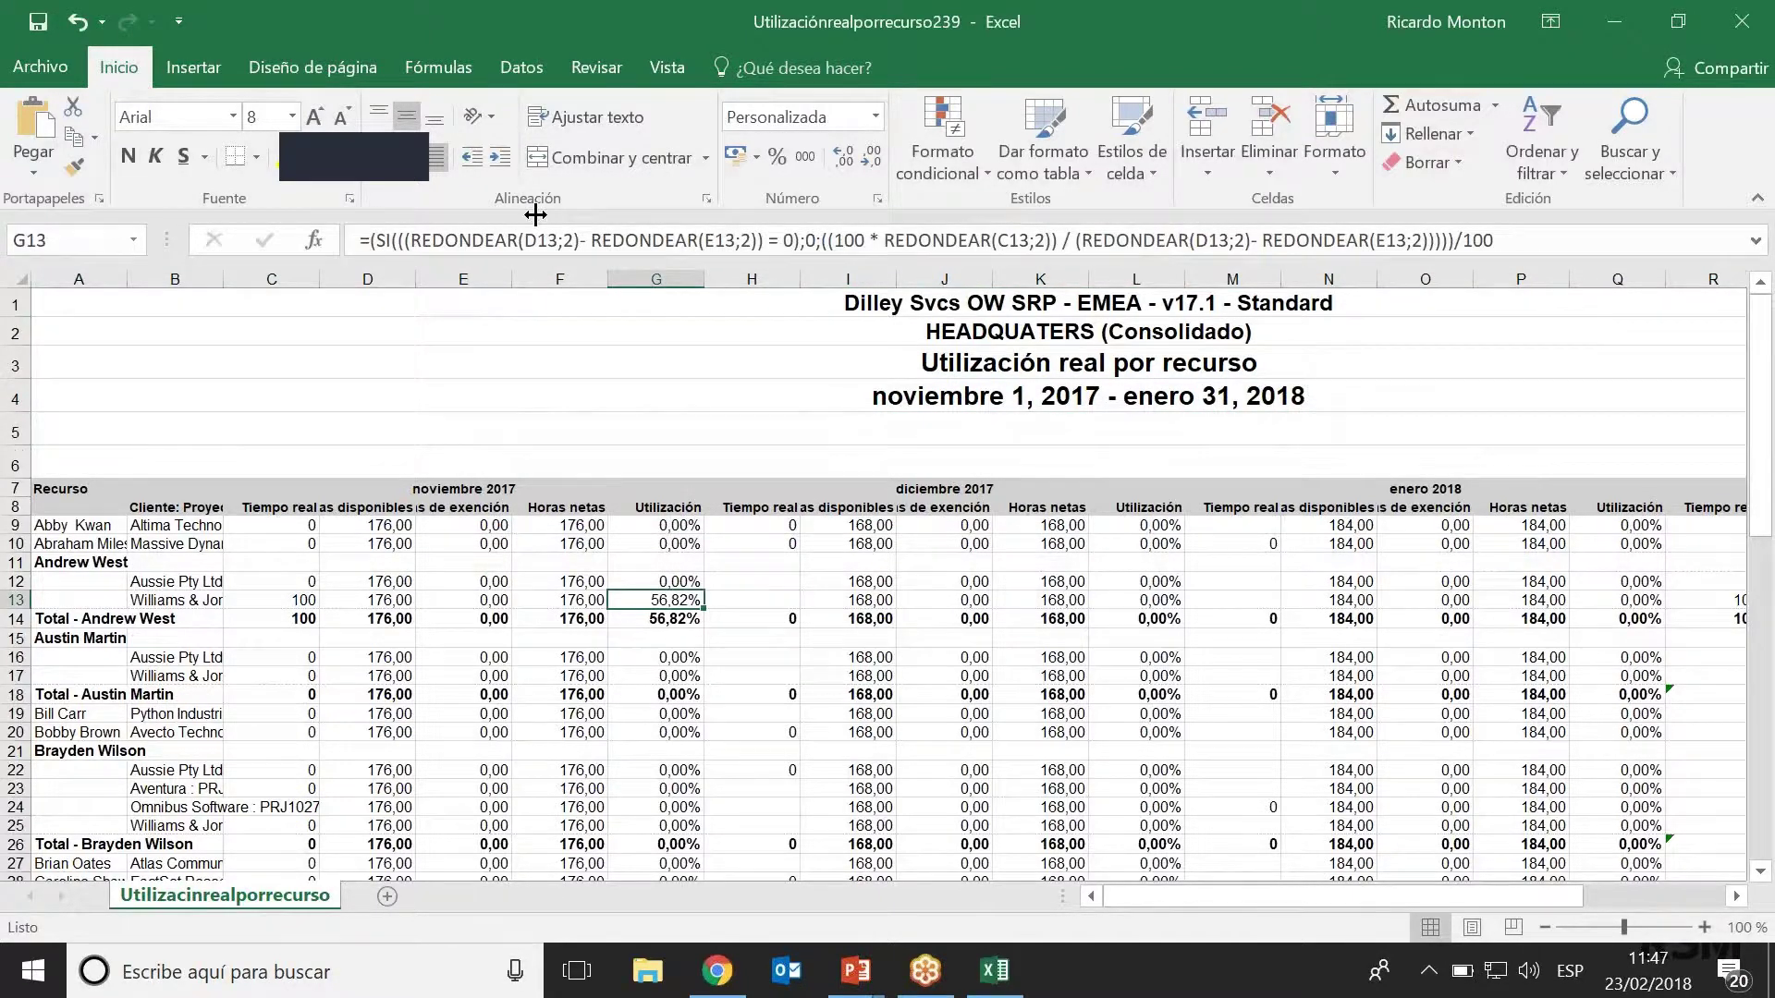
left_click(1623, 19)
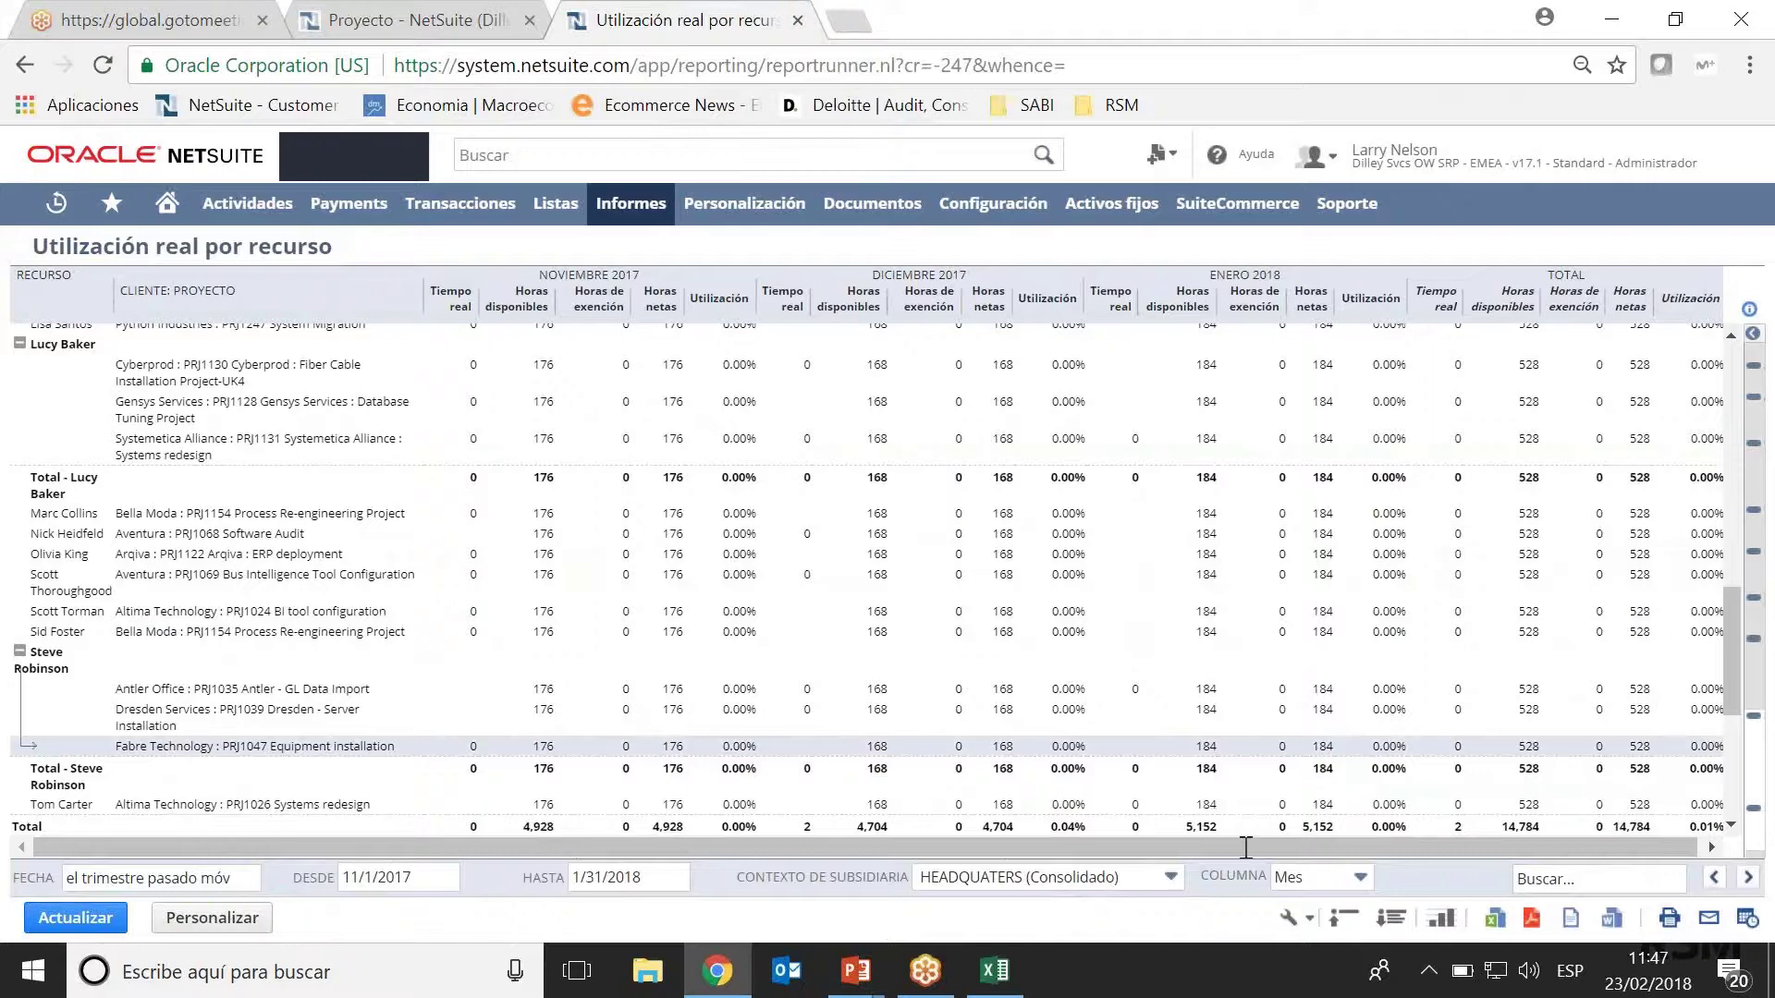
Try out scheduling the report as a weekly event with lunes added, view its message settings, and close the window without saving.
left_click(1745, 925)
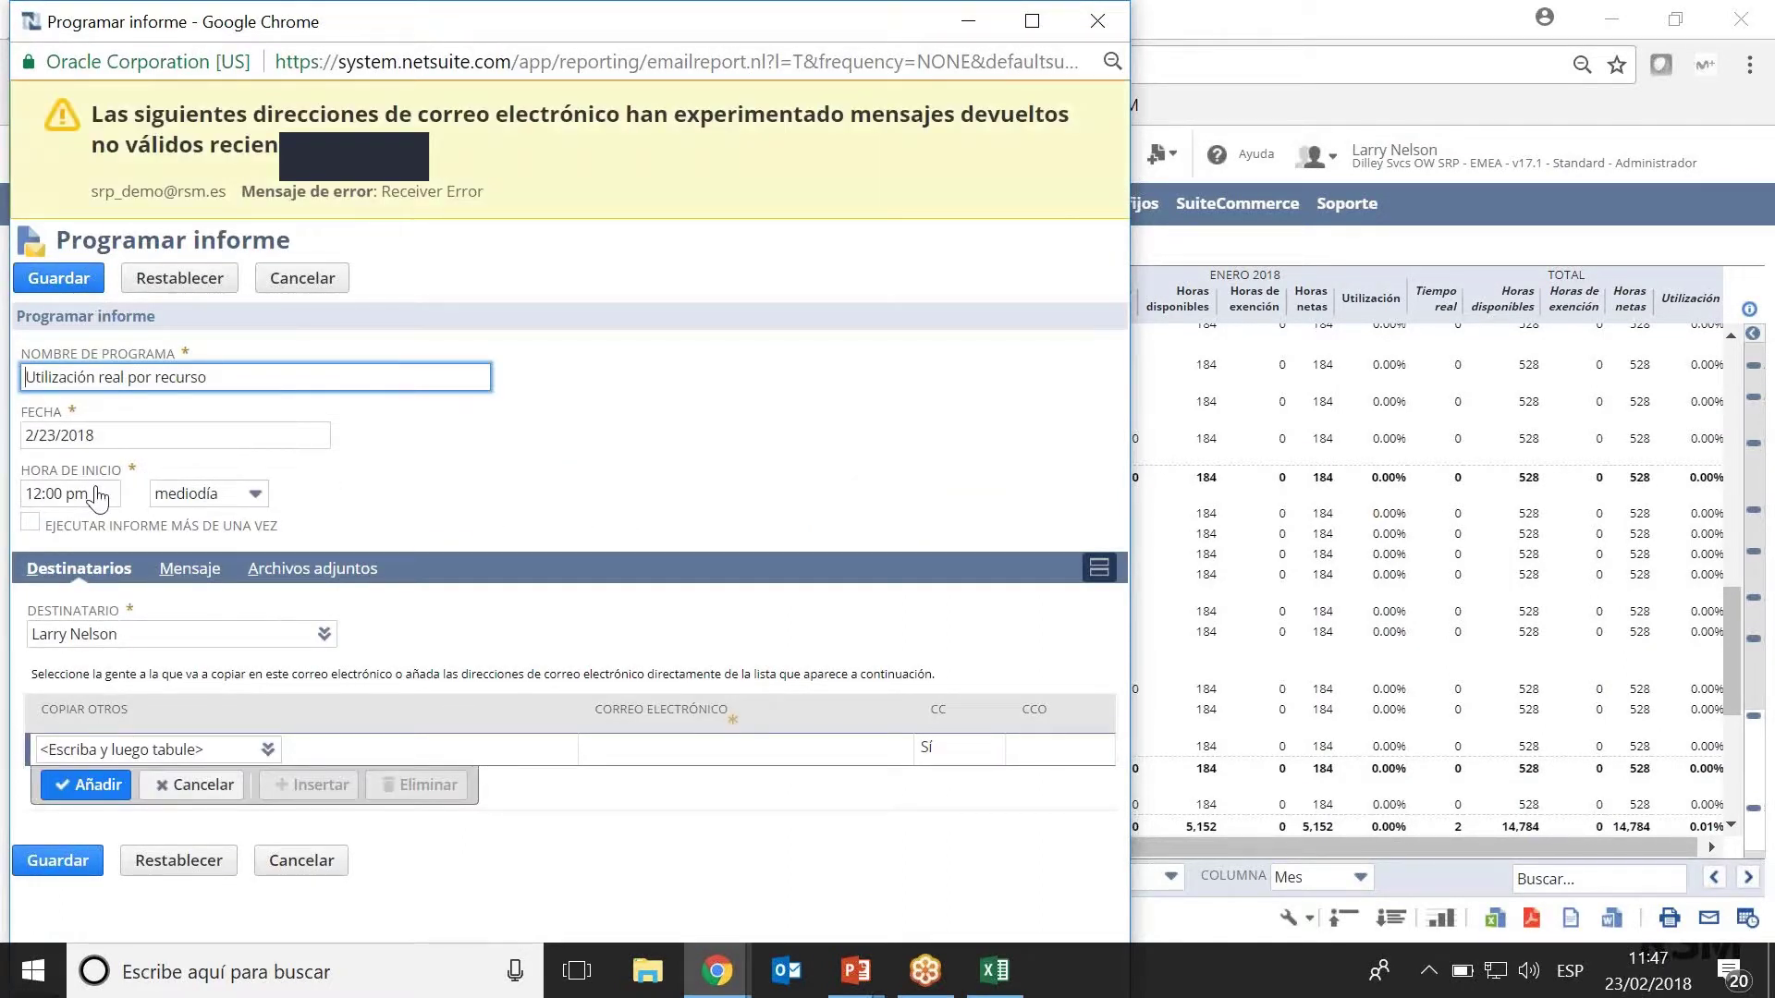
left_click(30, 522)
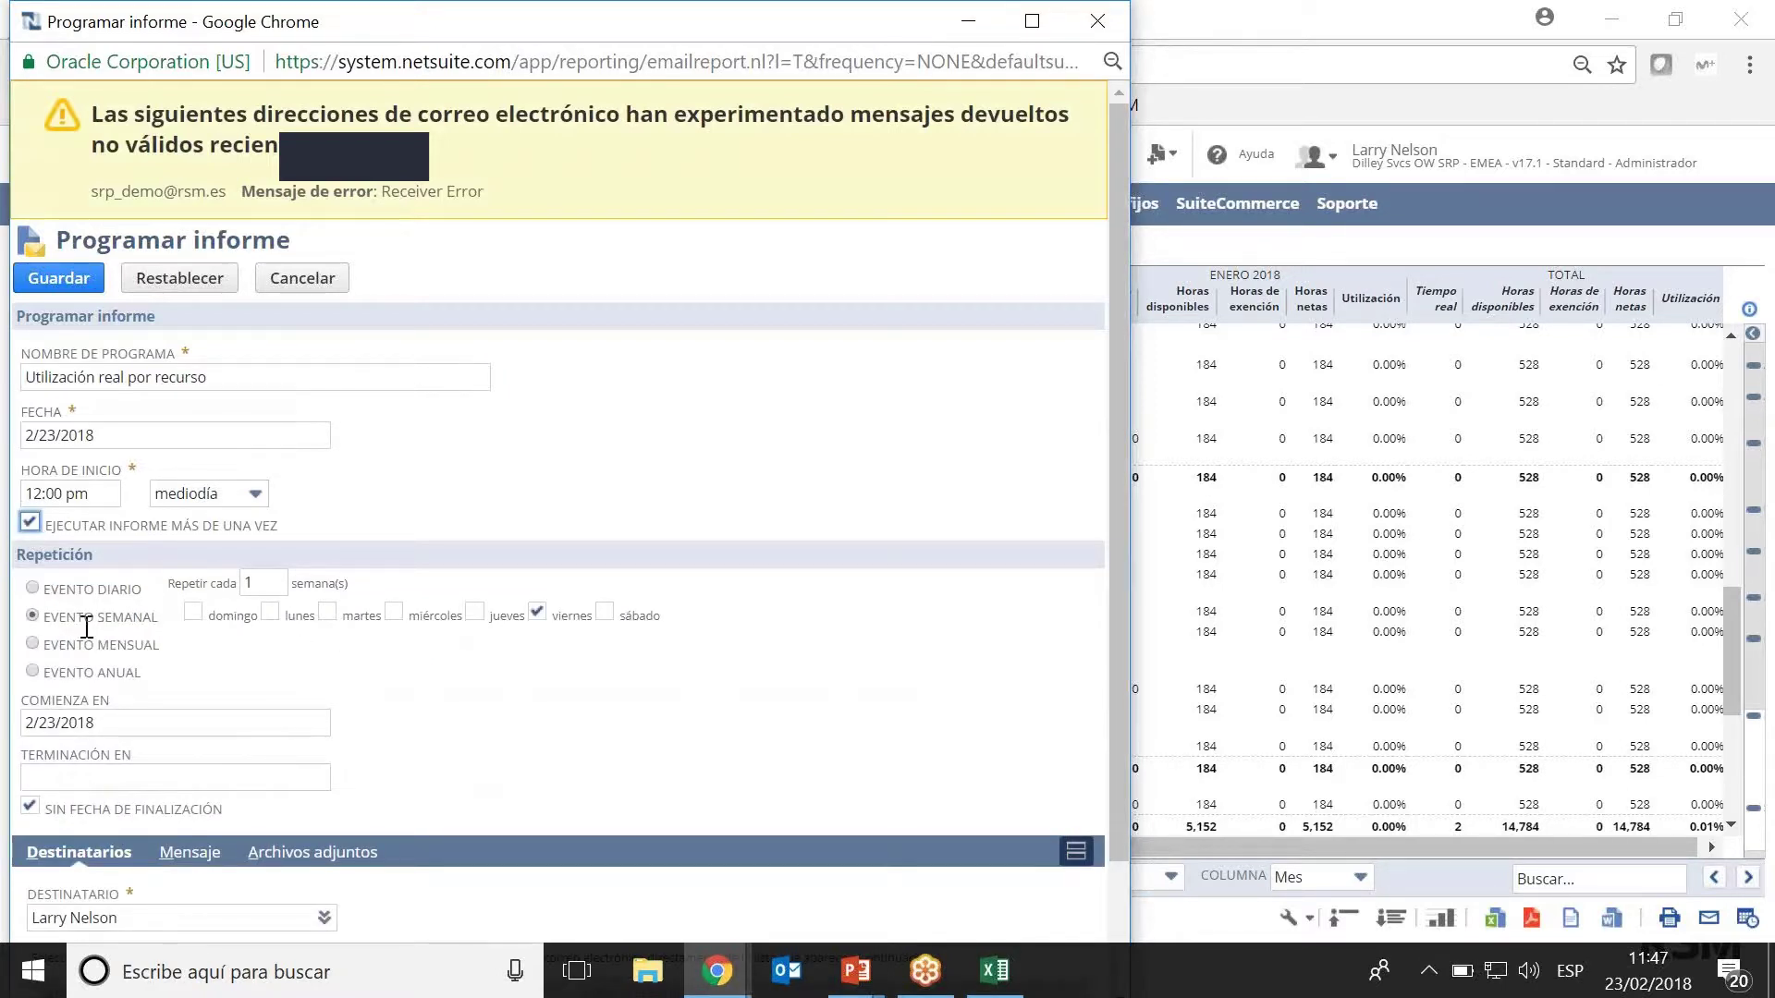
left_click(269, 611)
scroll(916, 639, "down", 2)
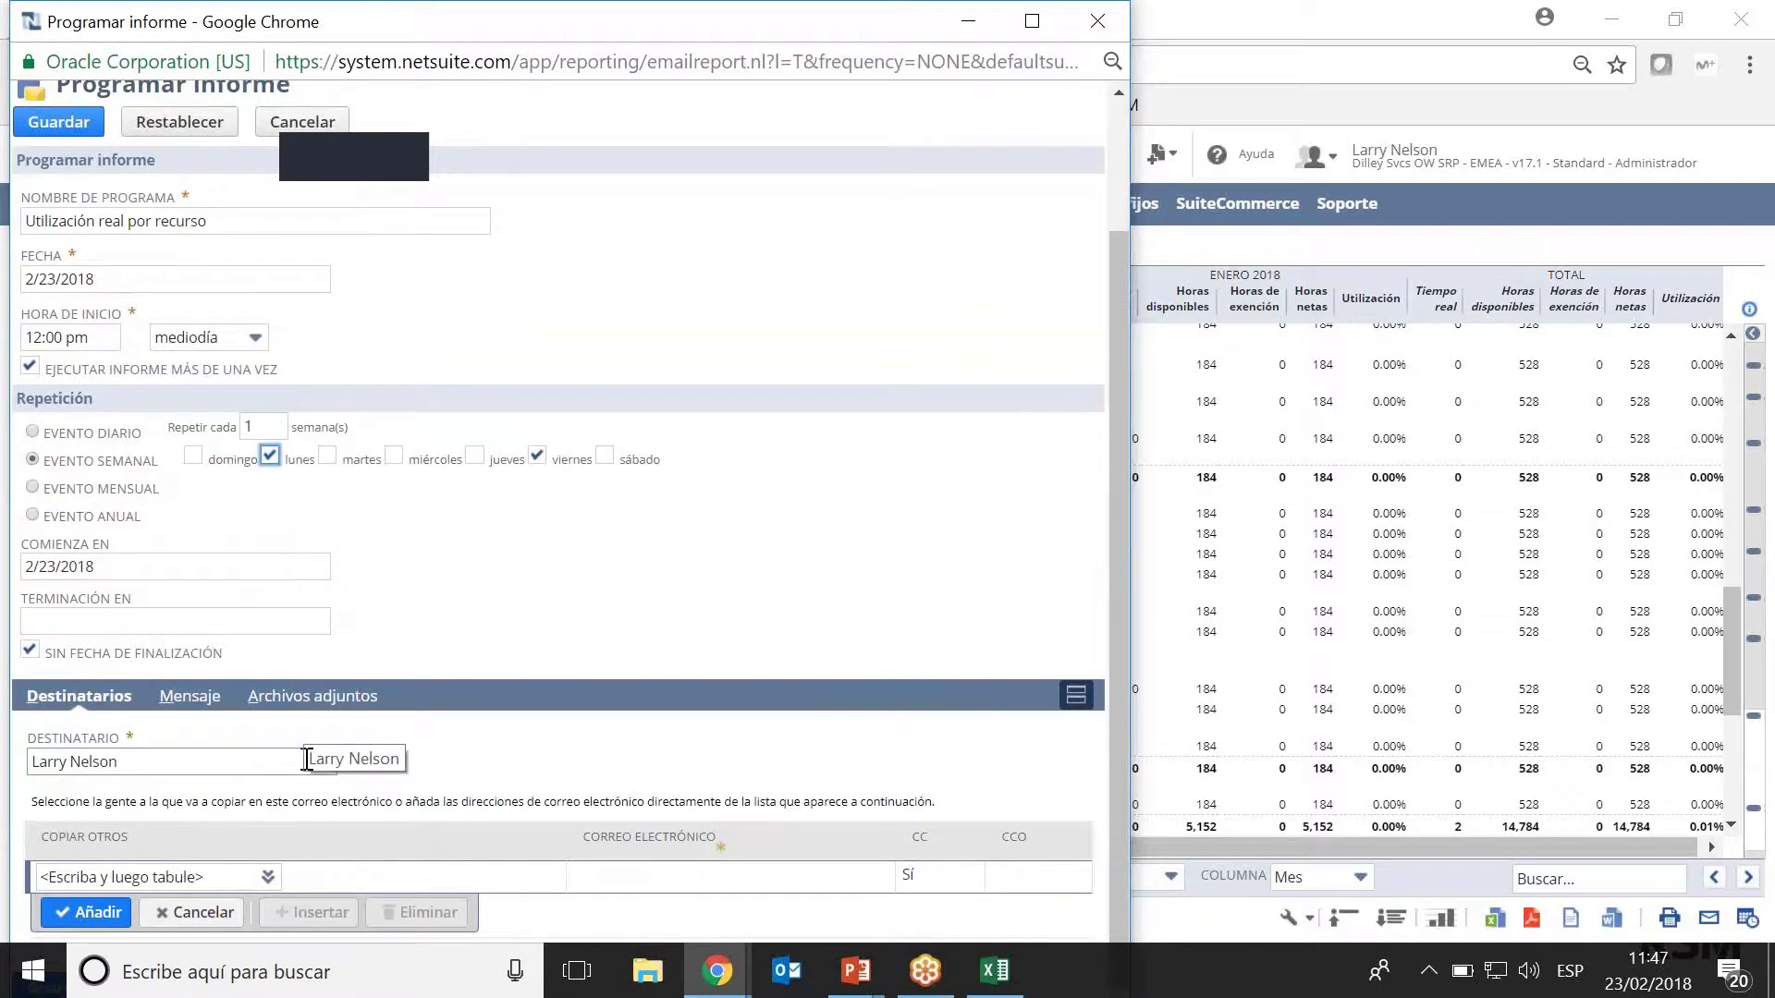
left_click(194, 699)
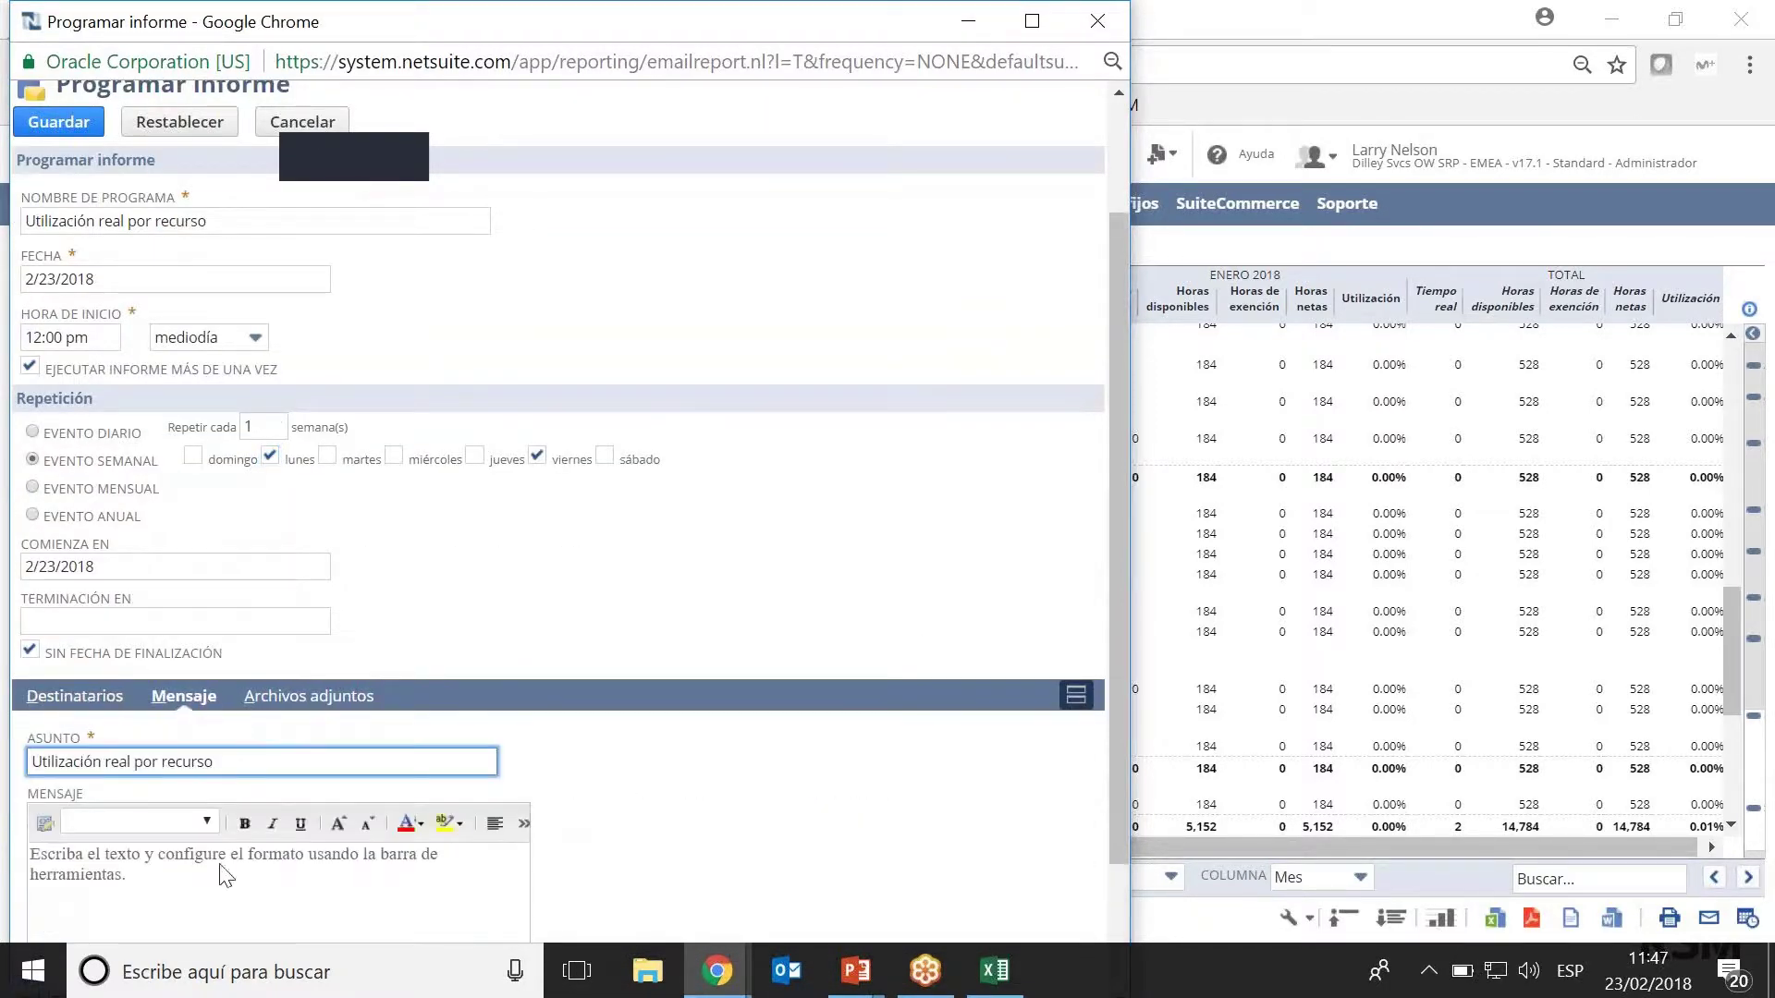
left_click(220, 895)
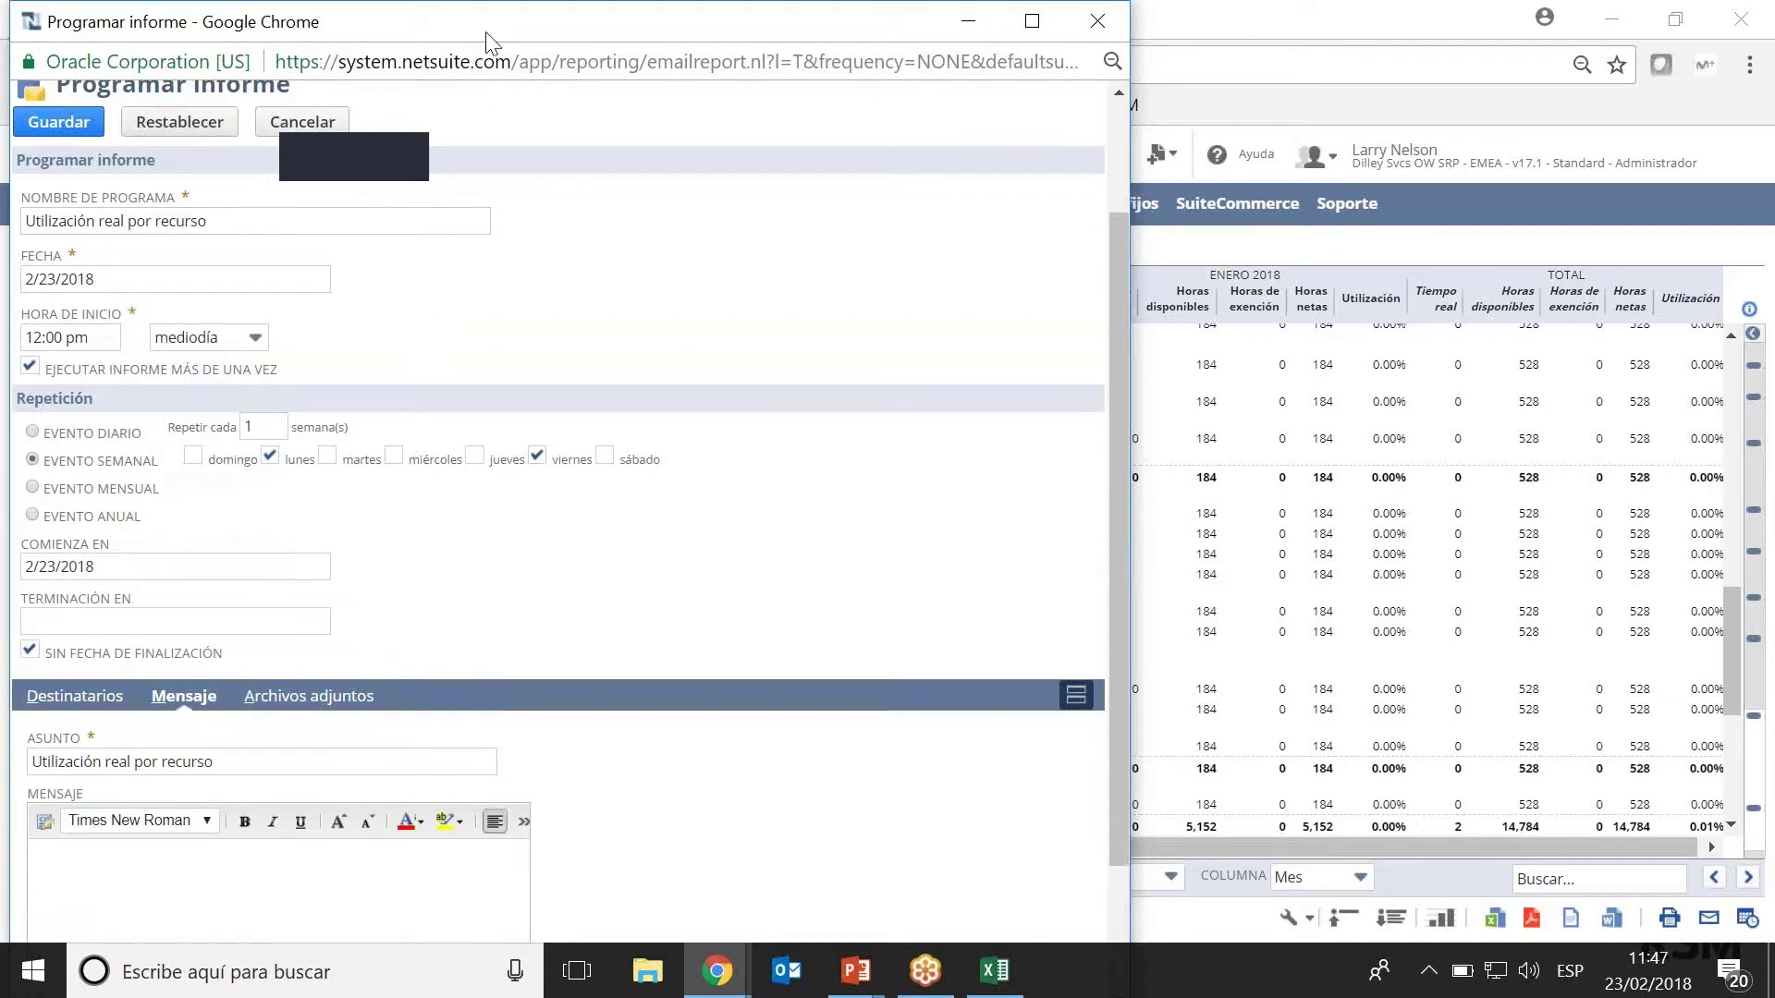
left_click_drag(487, 41, 544, 206)
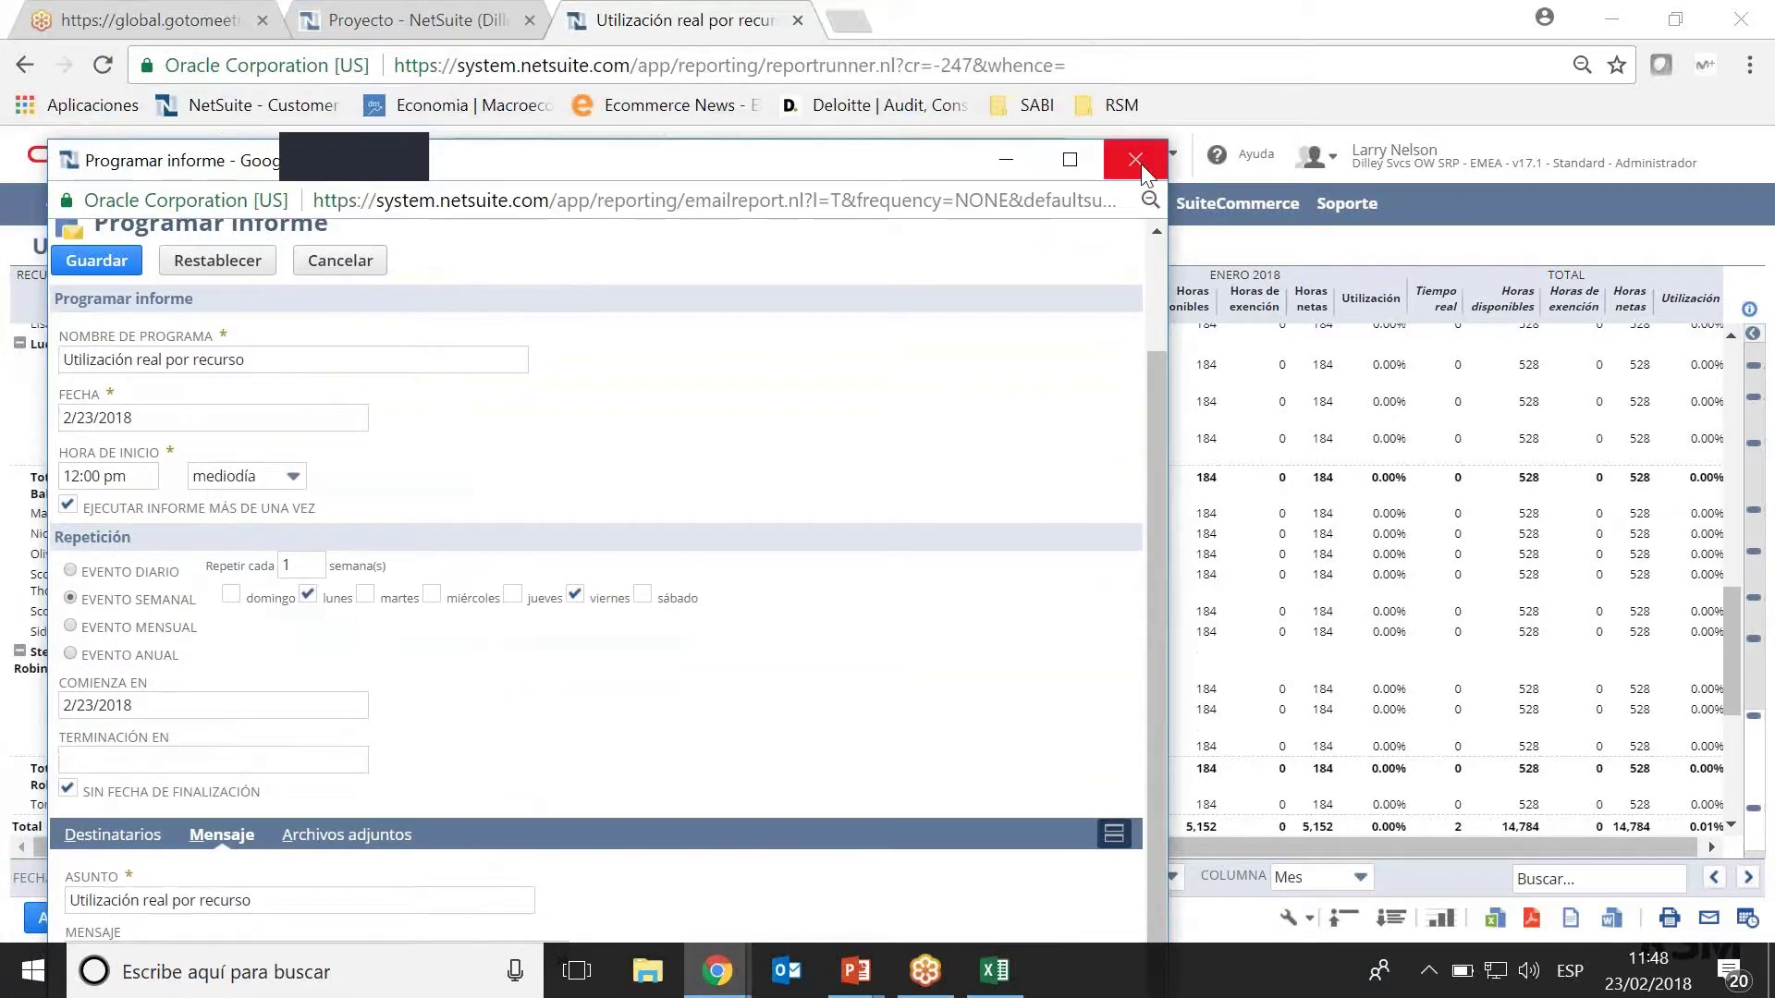
left_click(1142, 158)
Go to the home dashboard (Panel de control) and open its personalization options.
mouse_move(1134, 194)
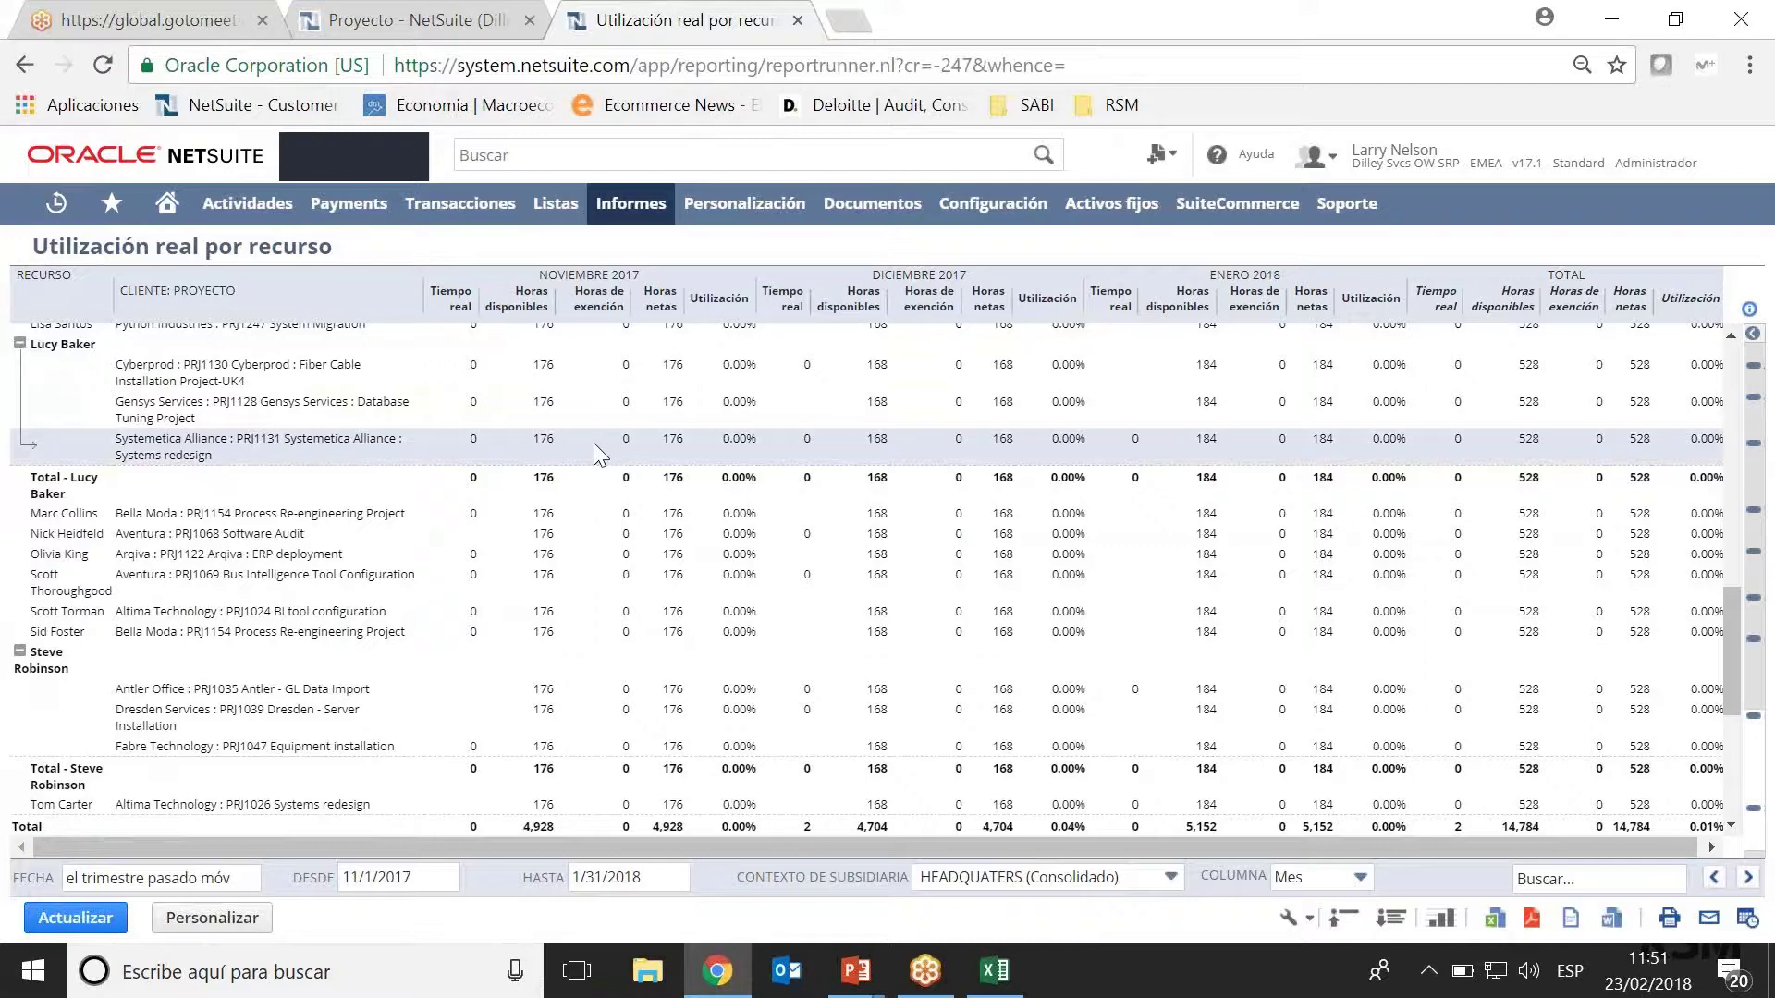
mouse_move(185, 231)
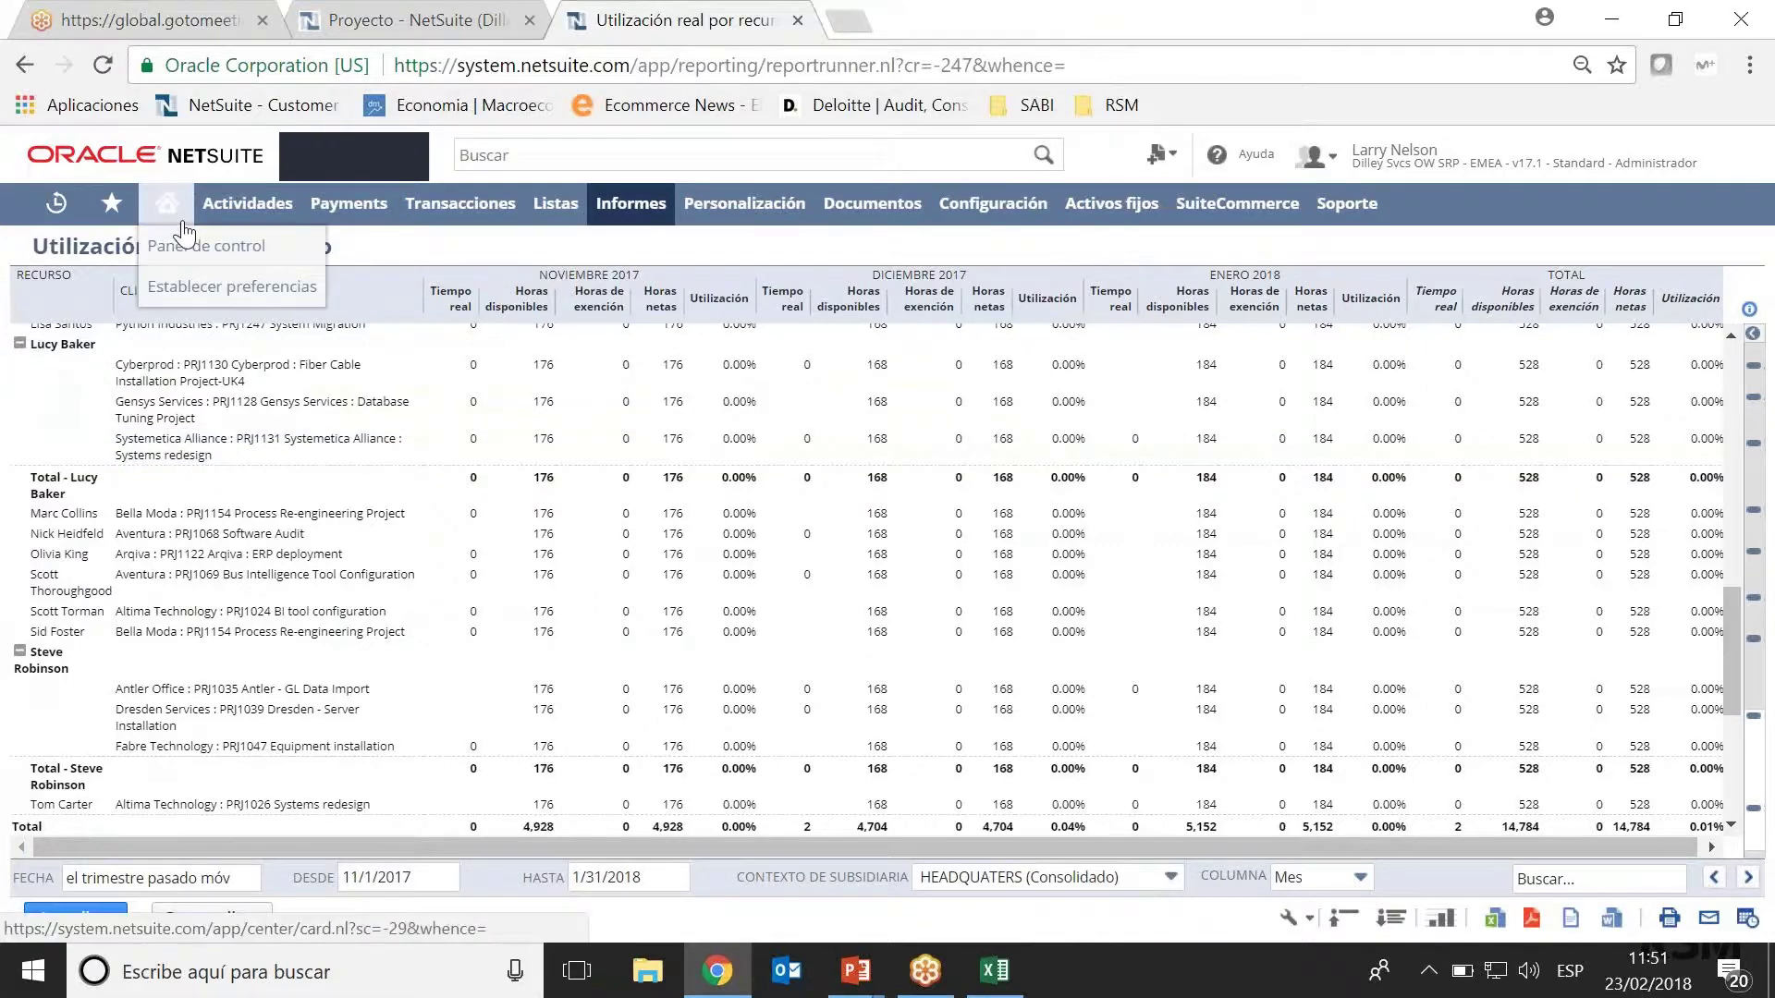
left_click(205, 246)
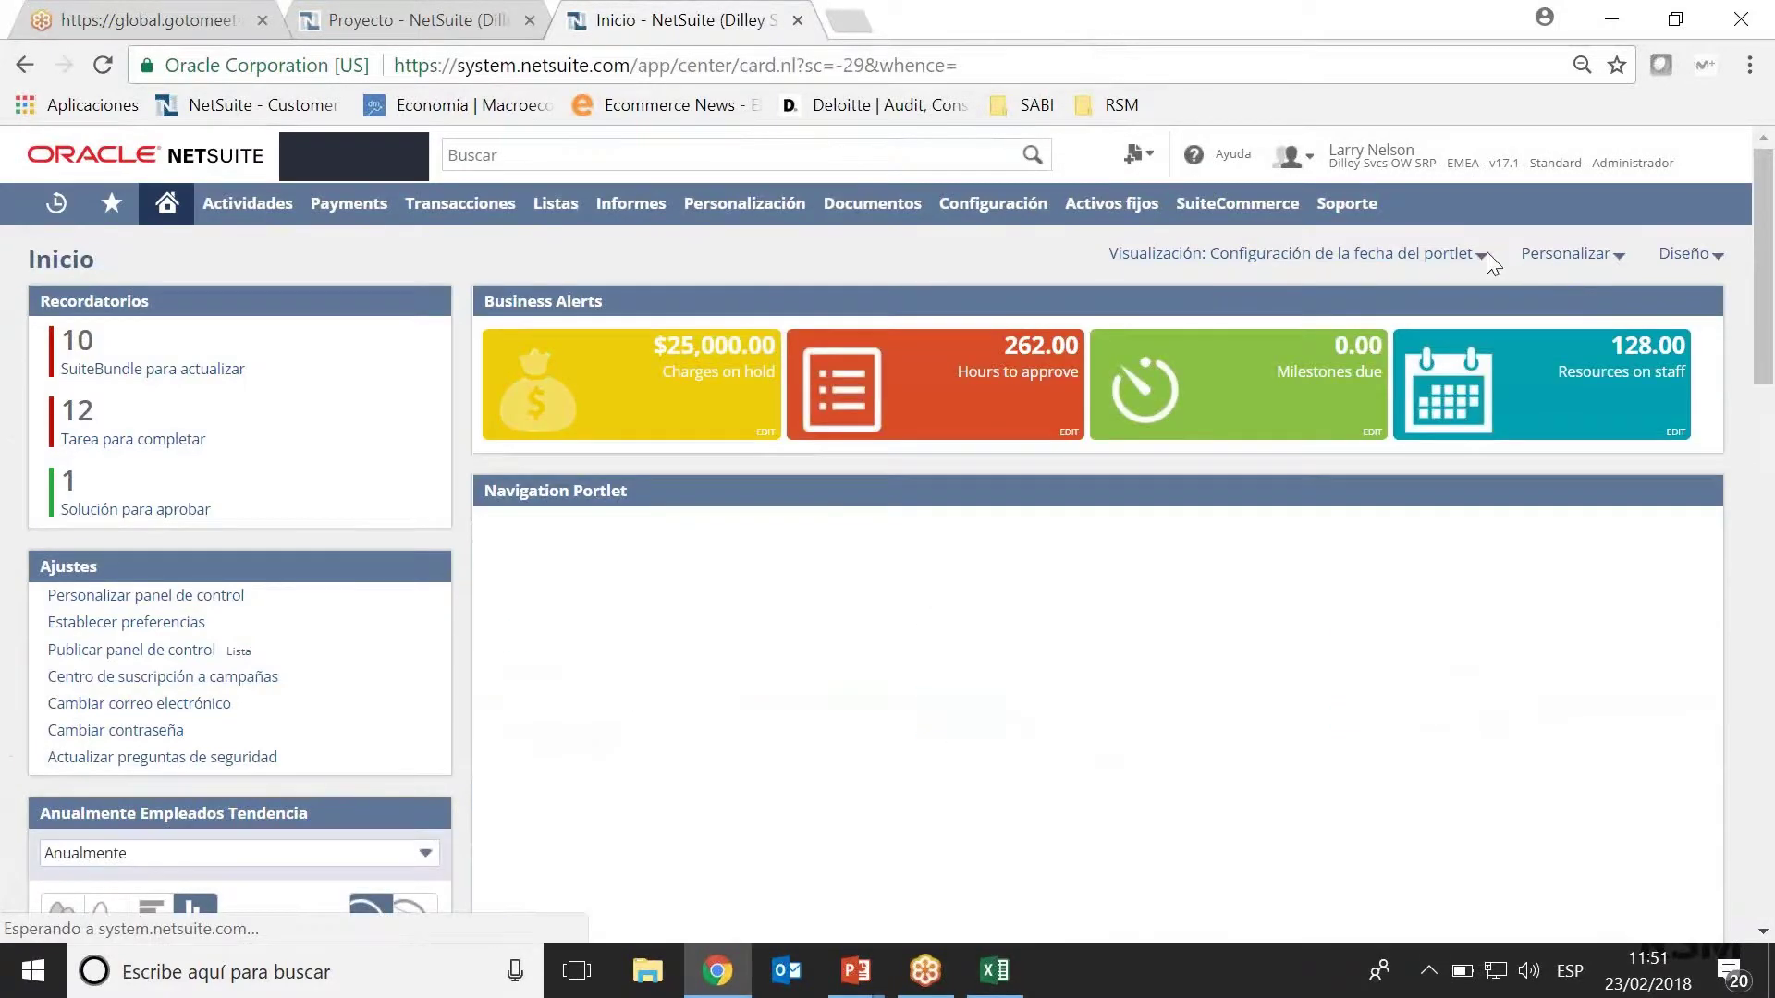
left_click(1581, 265)
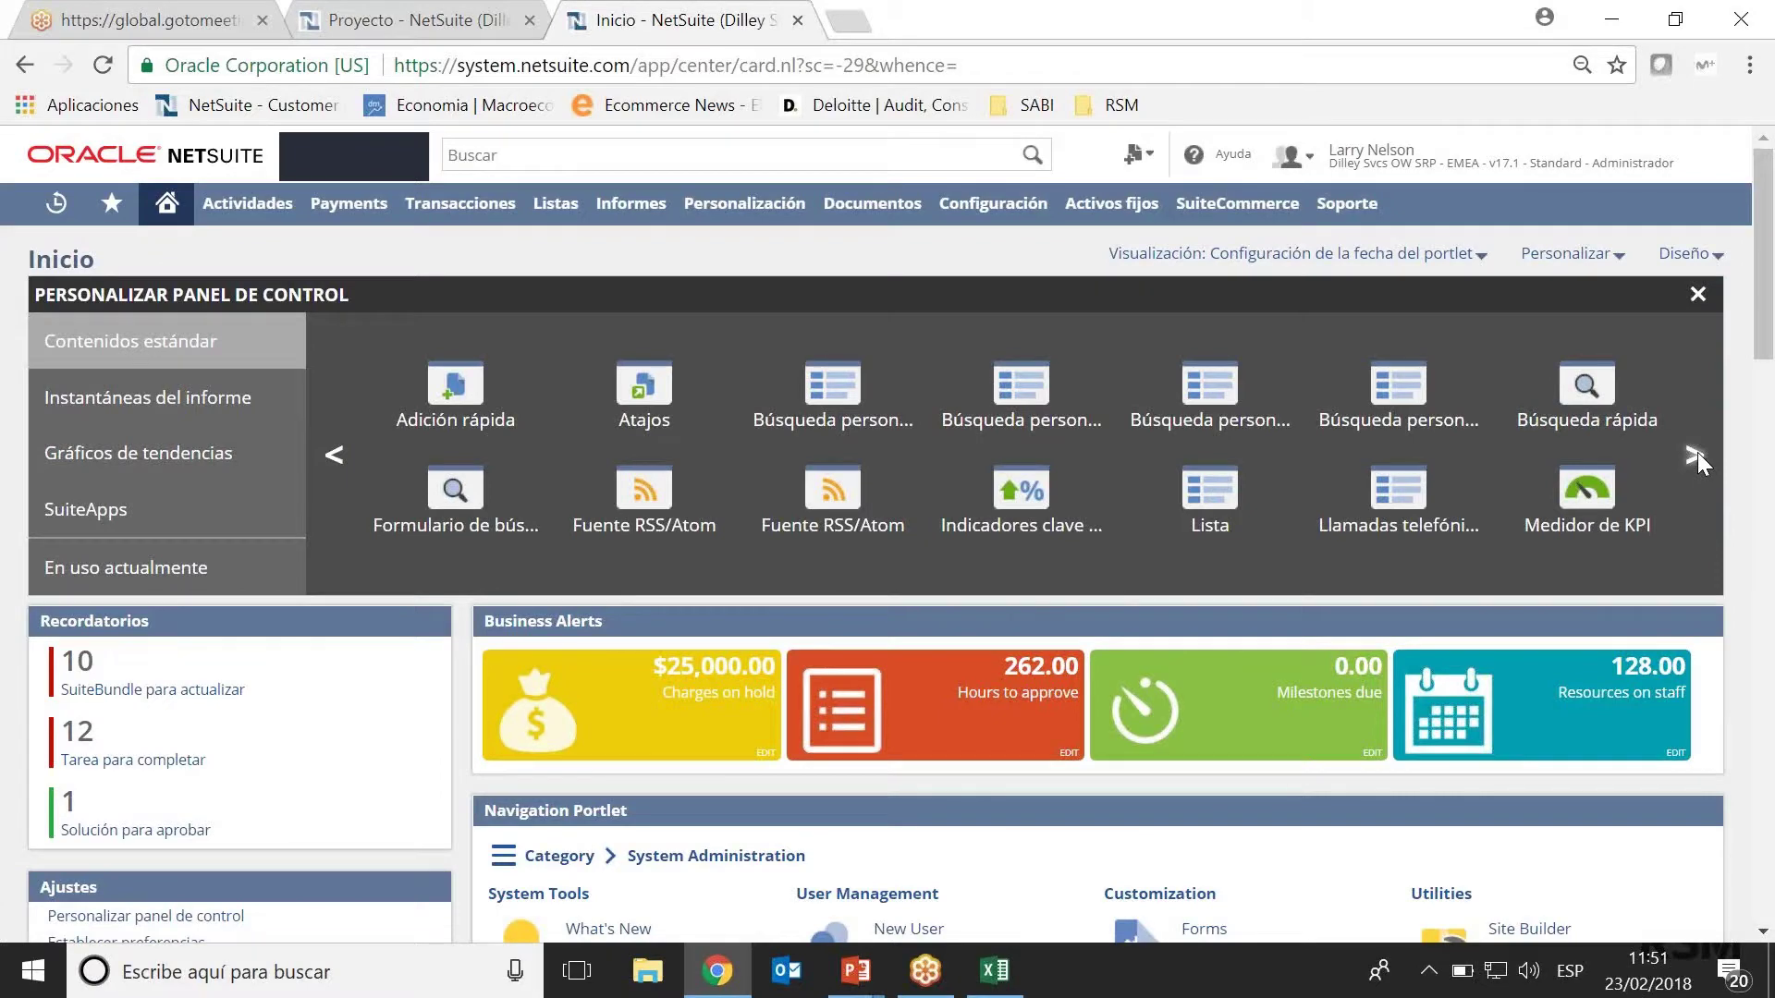
Add the Nueva edición portlet from the standard content (Contenidos estándar) to the home dashboard.
left_click(1695, 456)
left_click(1695, 454)
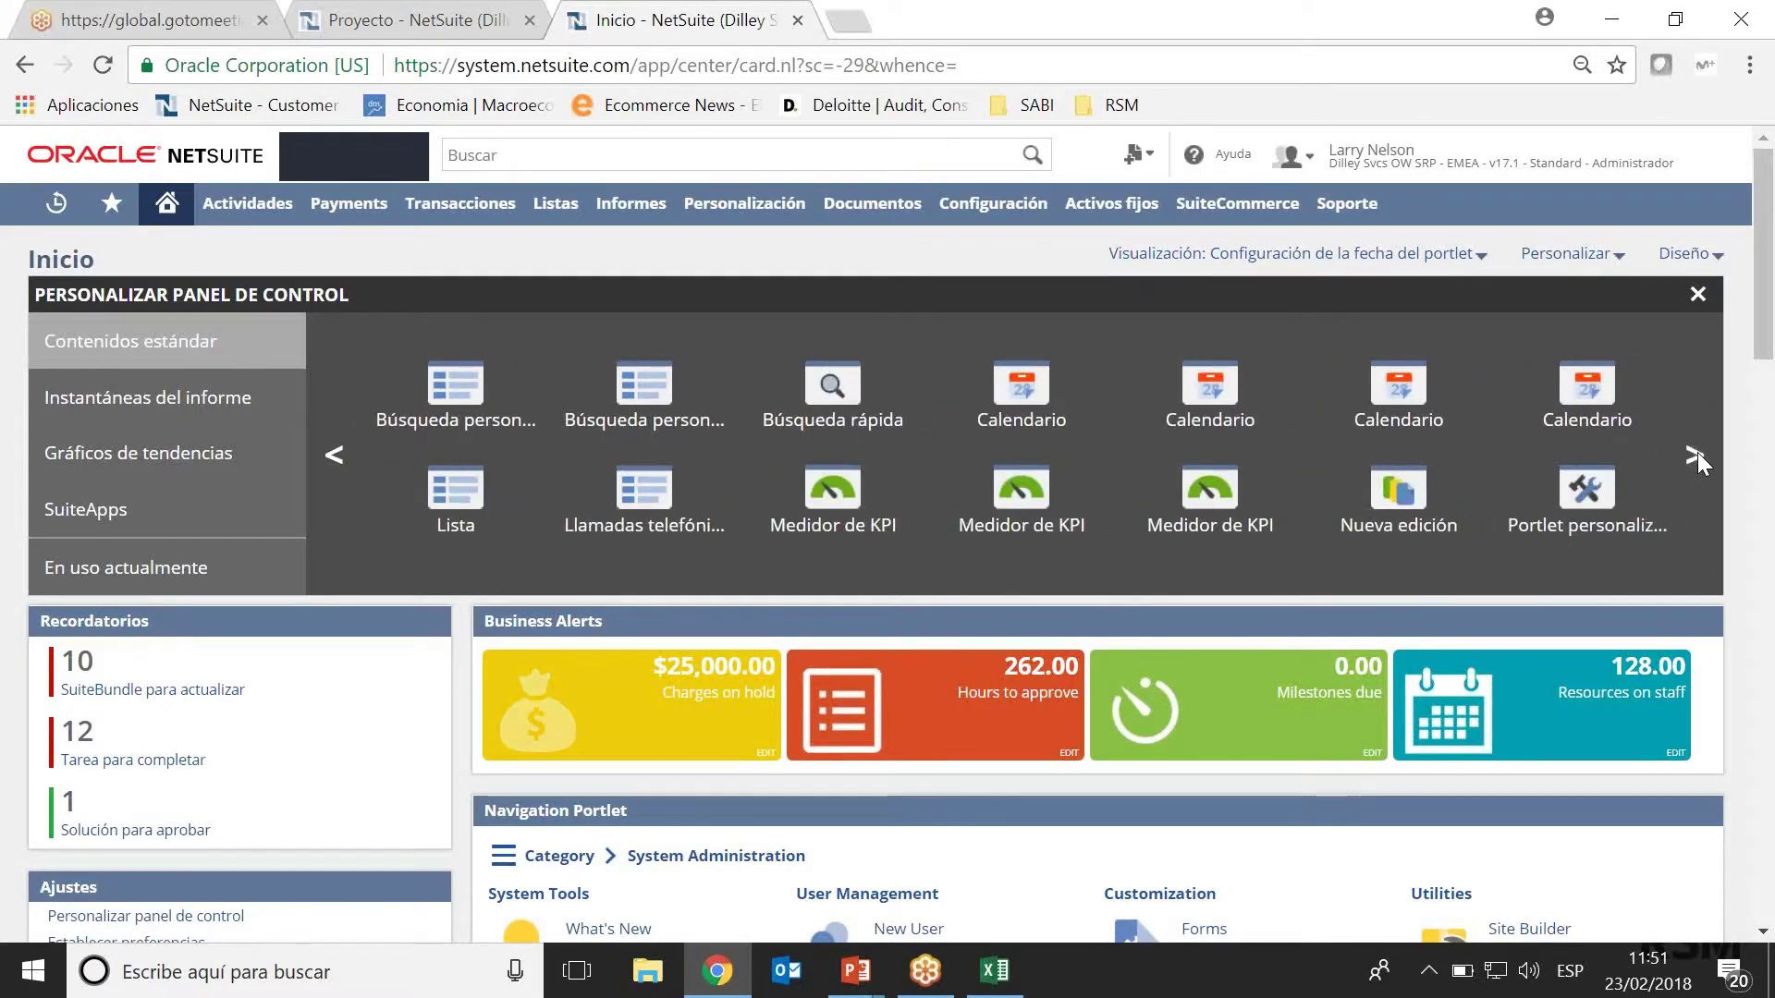
left_click(1408, 527)
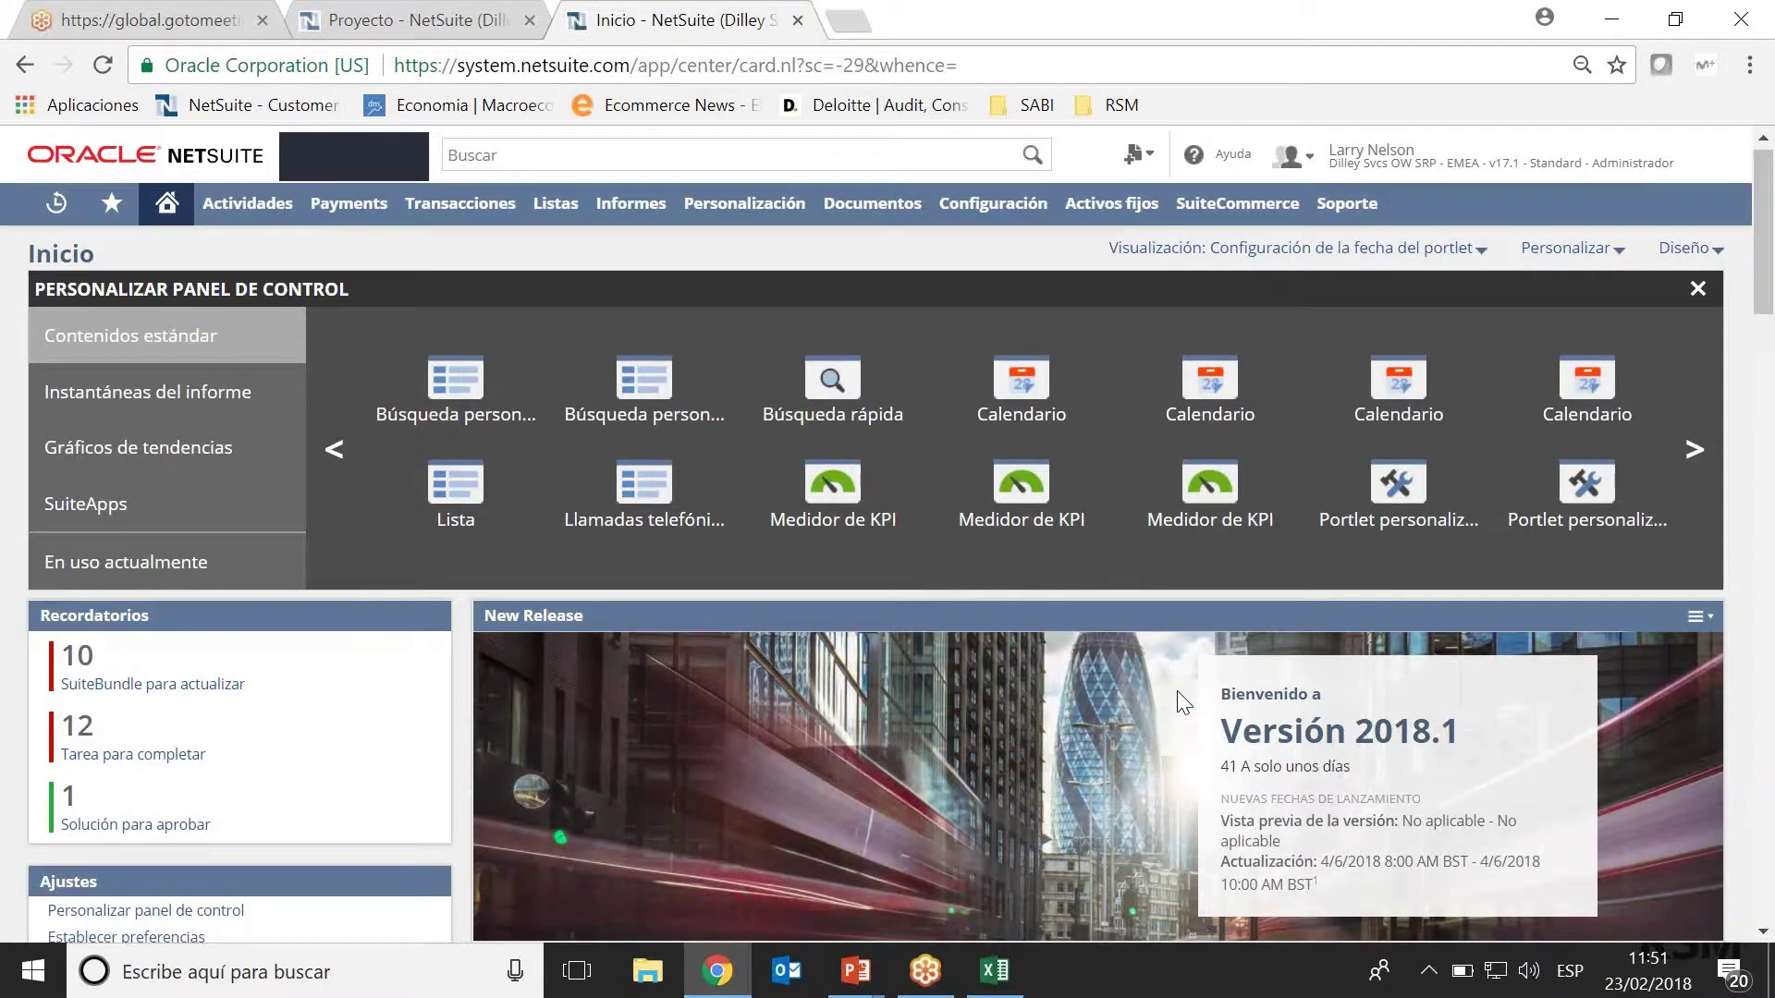
Examine the New Release portlet on the dashboard, including its update dates, feature summaries and links to release documents.
scroll(1177, 691, "down", 2)
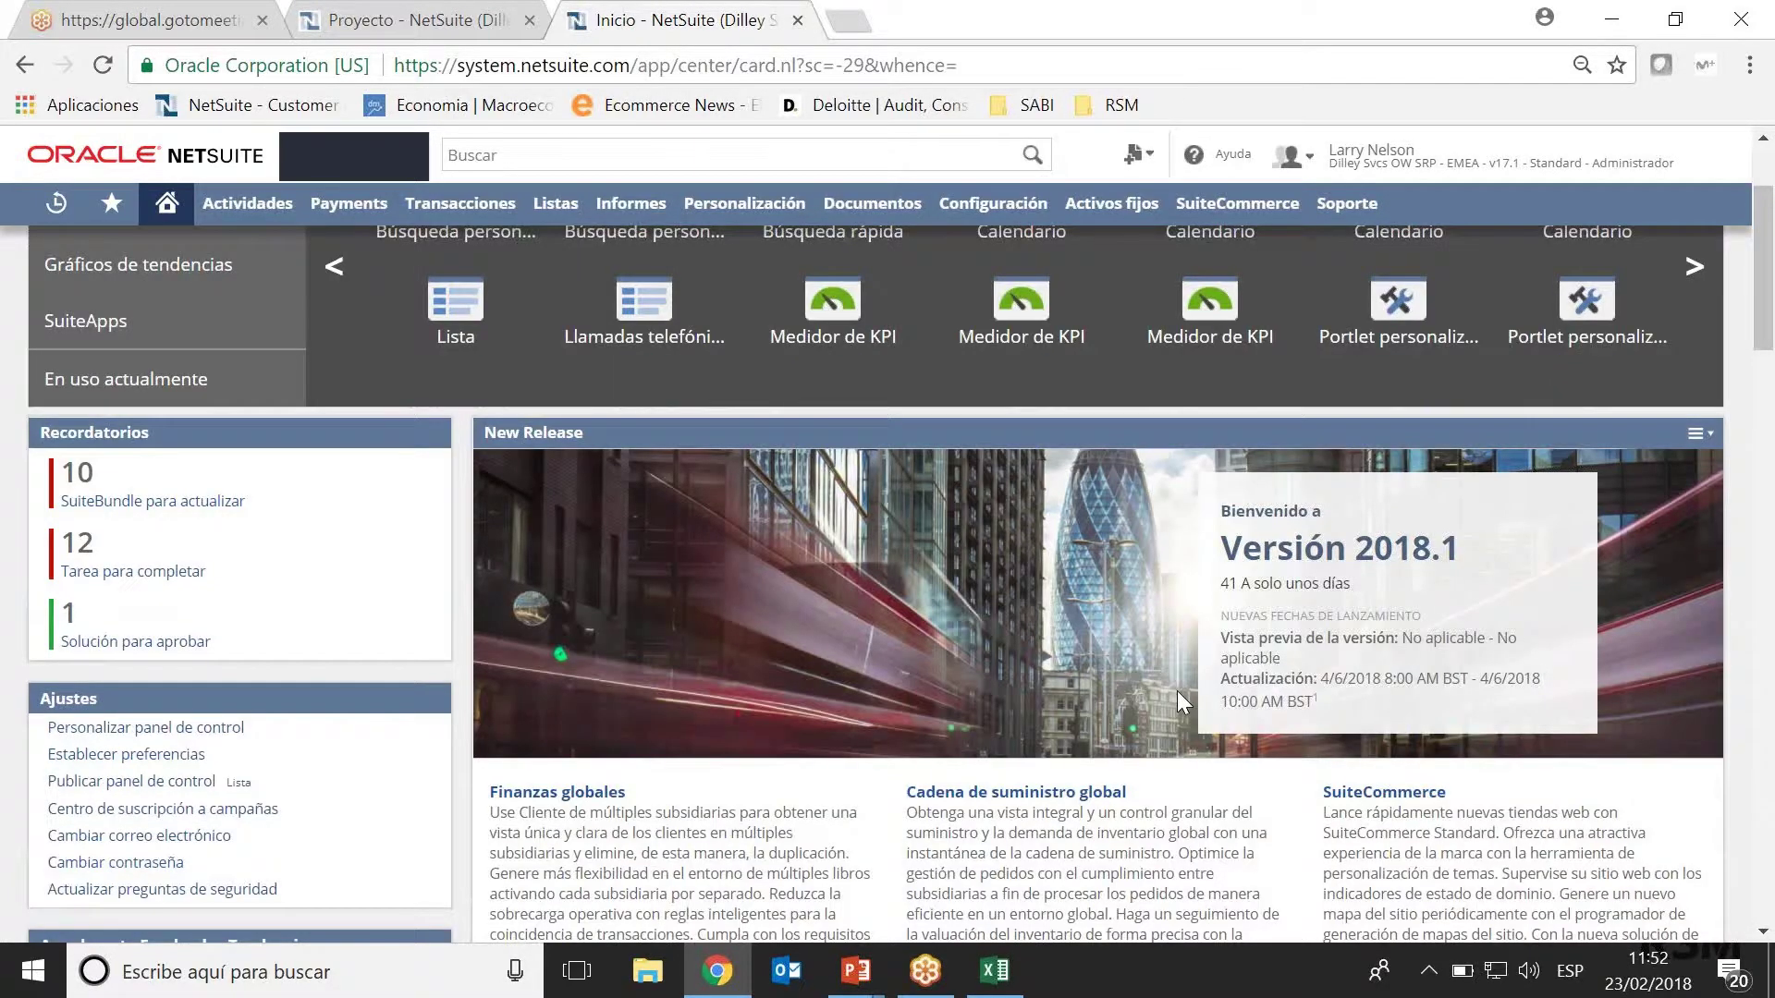
scroll(1178, 691, "down", 2)
scroll(1180, 692, "down", 1)
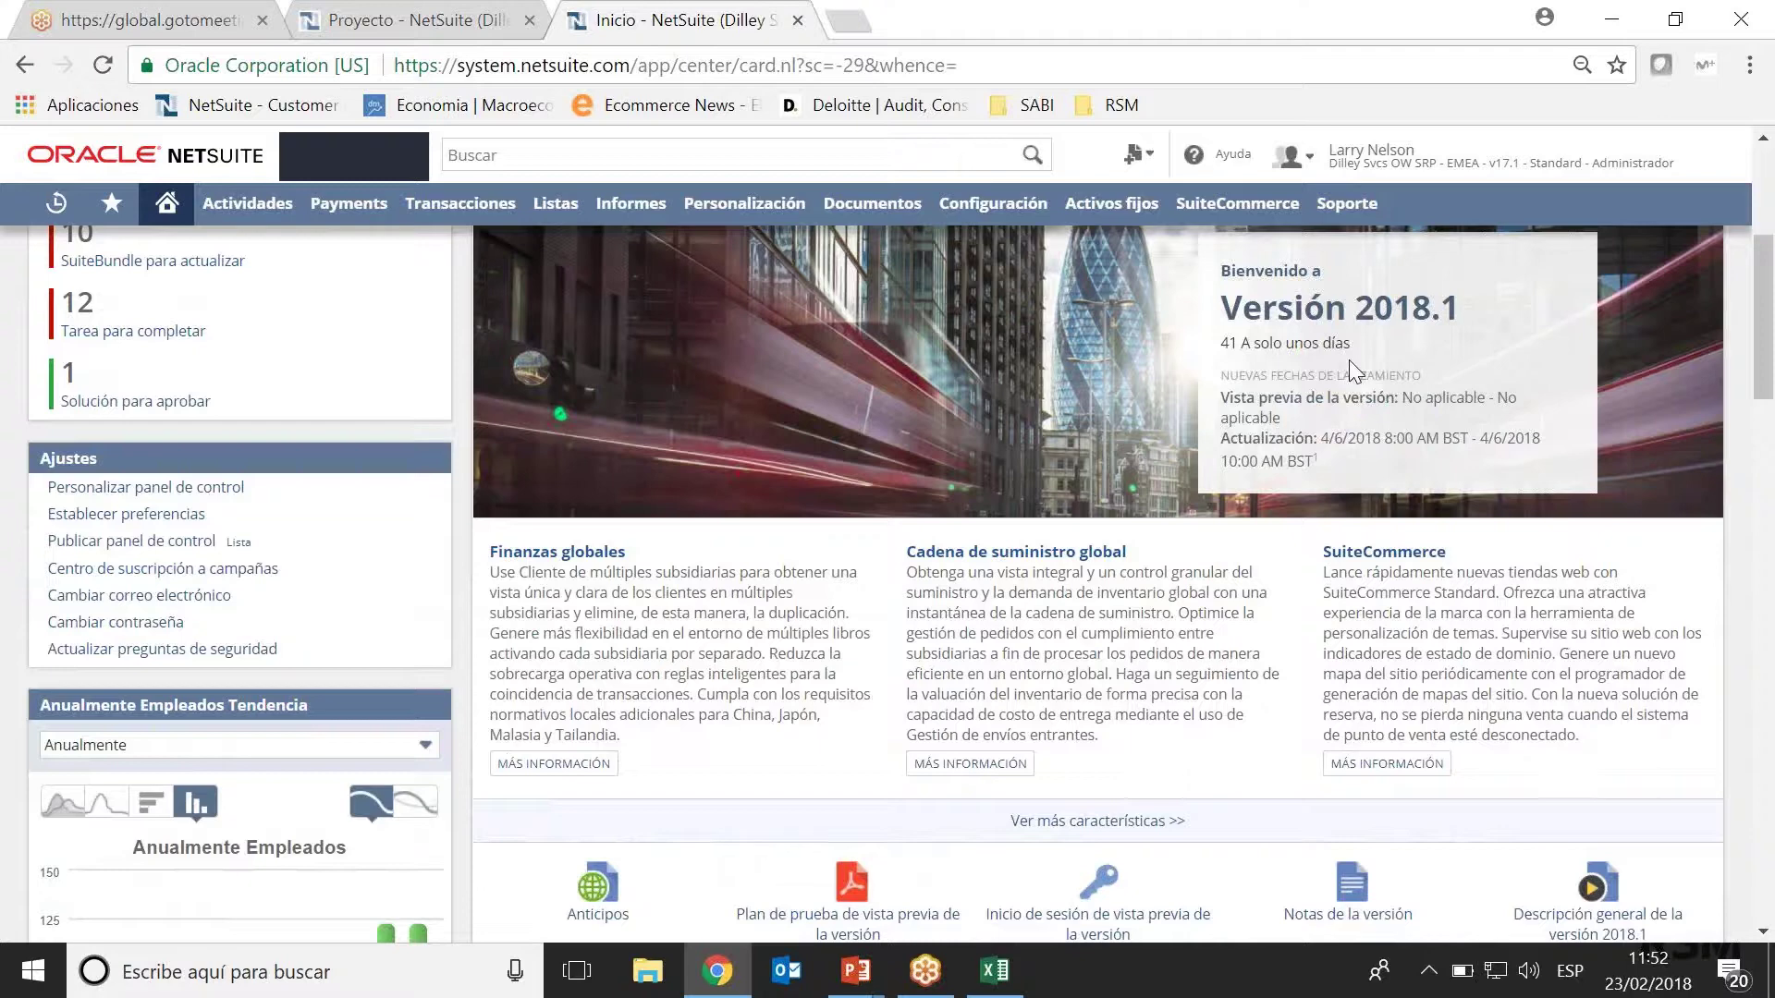
scroll(1349, 362, "down", 1)
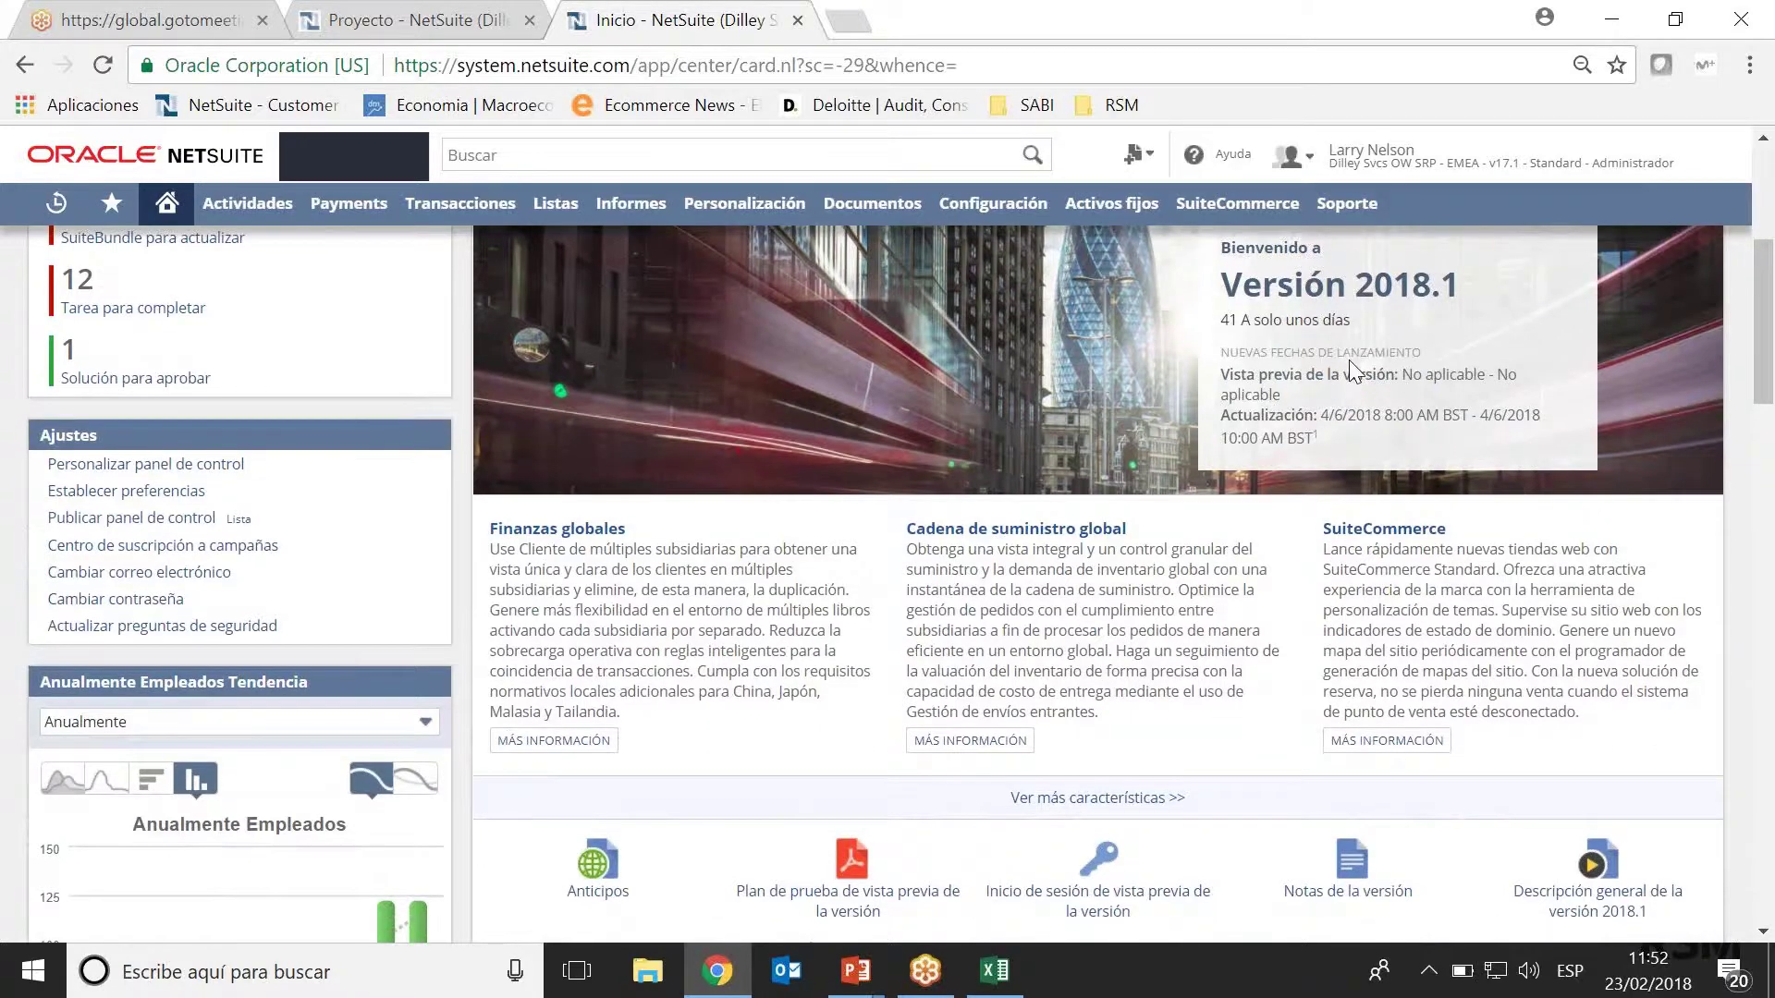
scroll(1350, 370, "down", 1)
scroll(1349, 358, "up", 3)
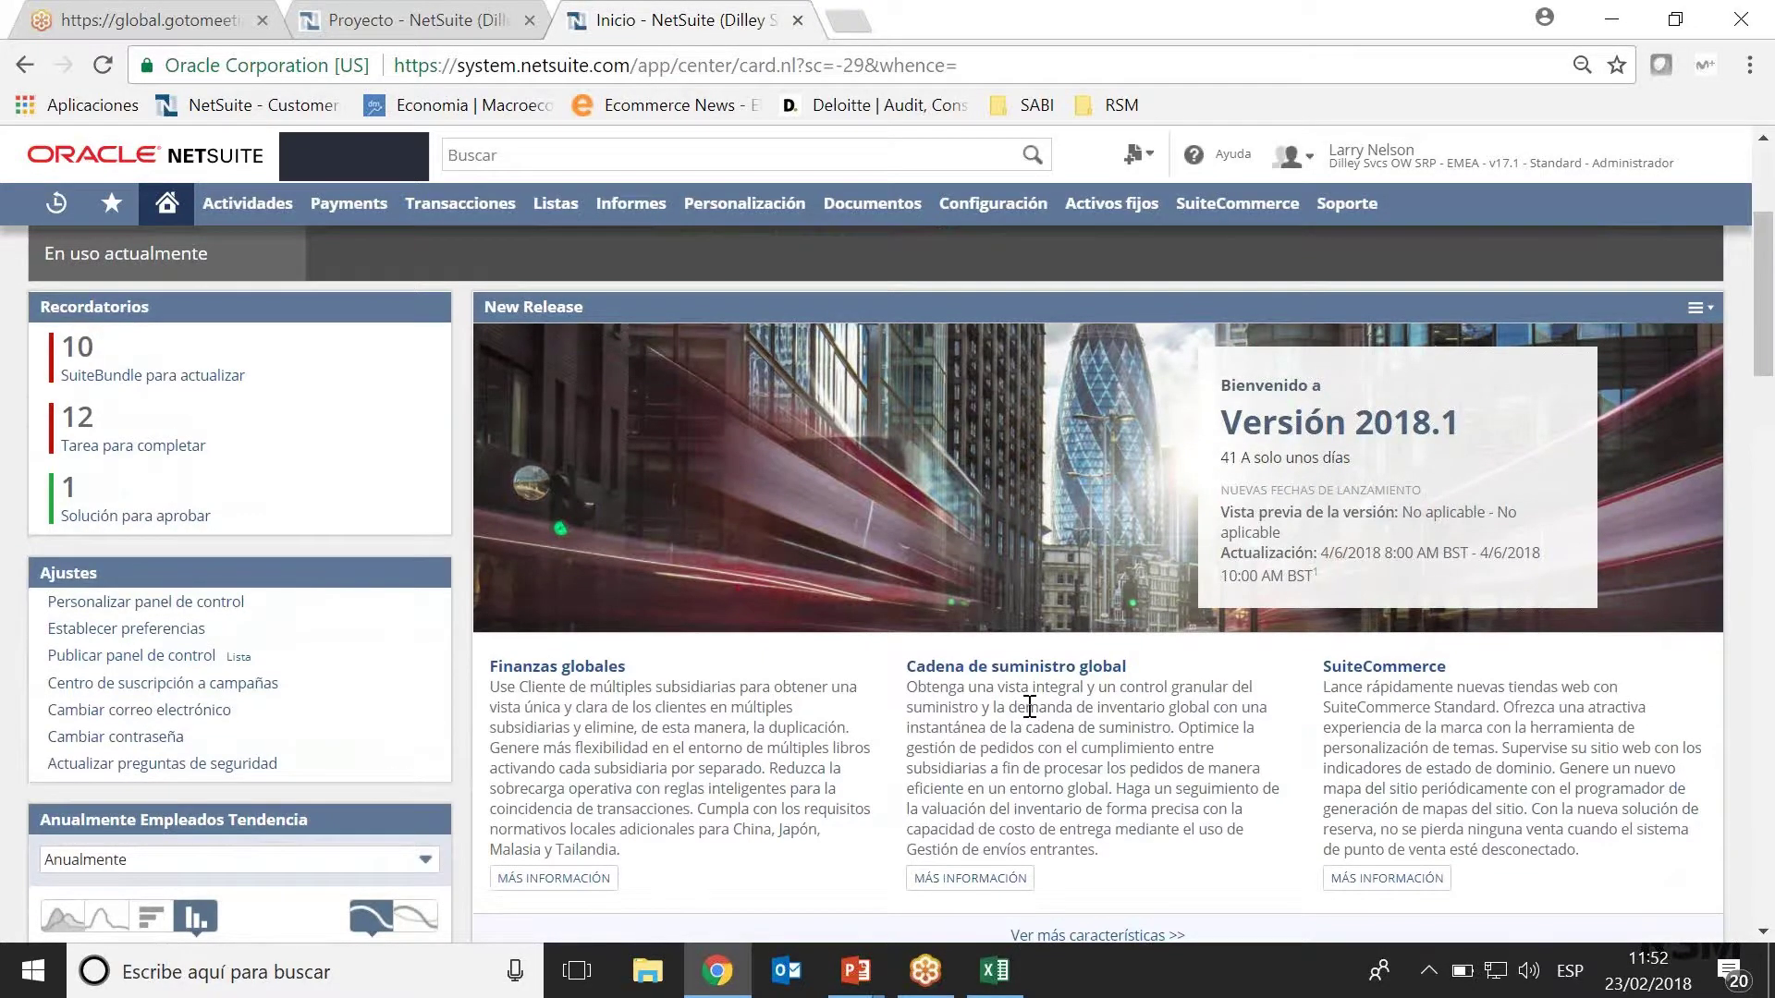
scroll(1028, 707, "down", 2)
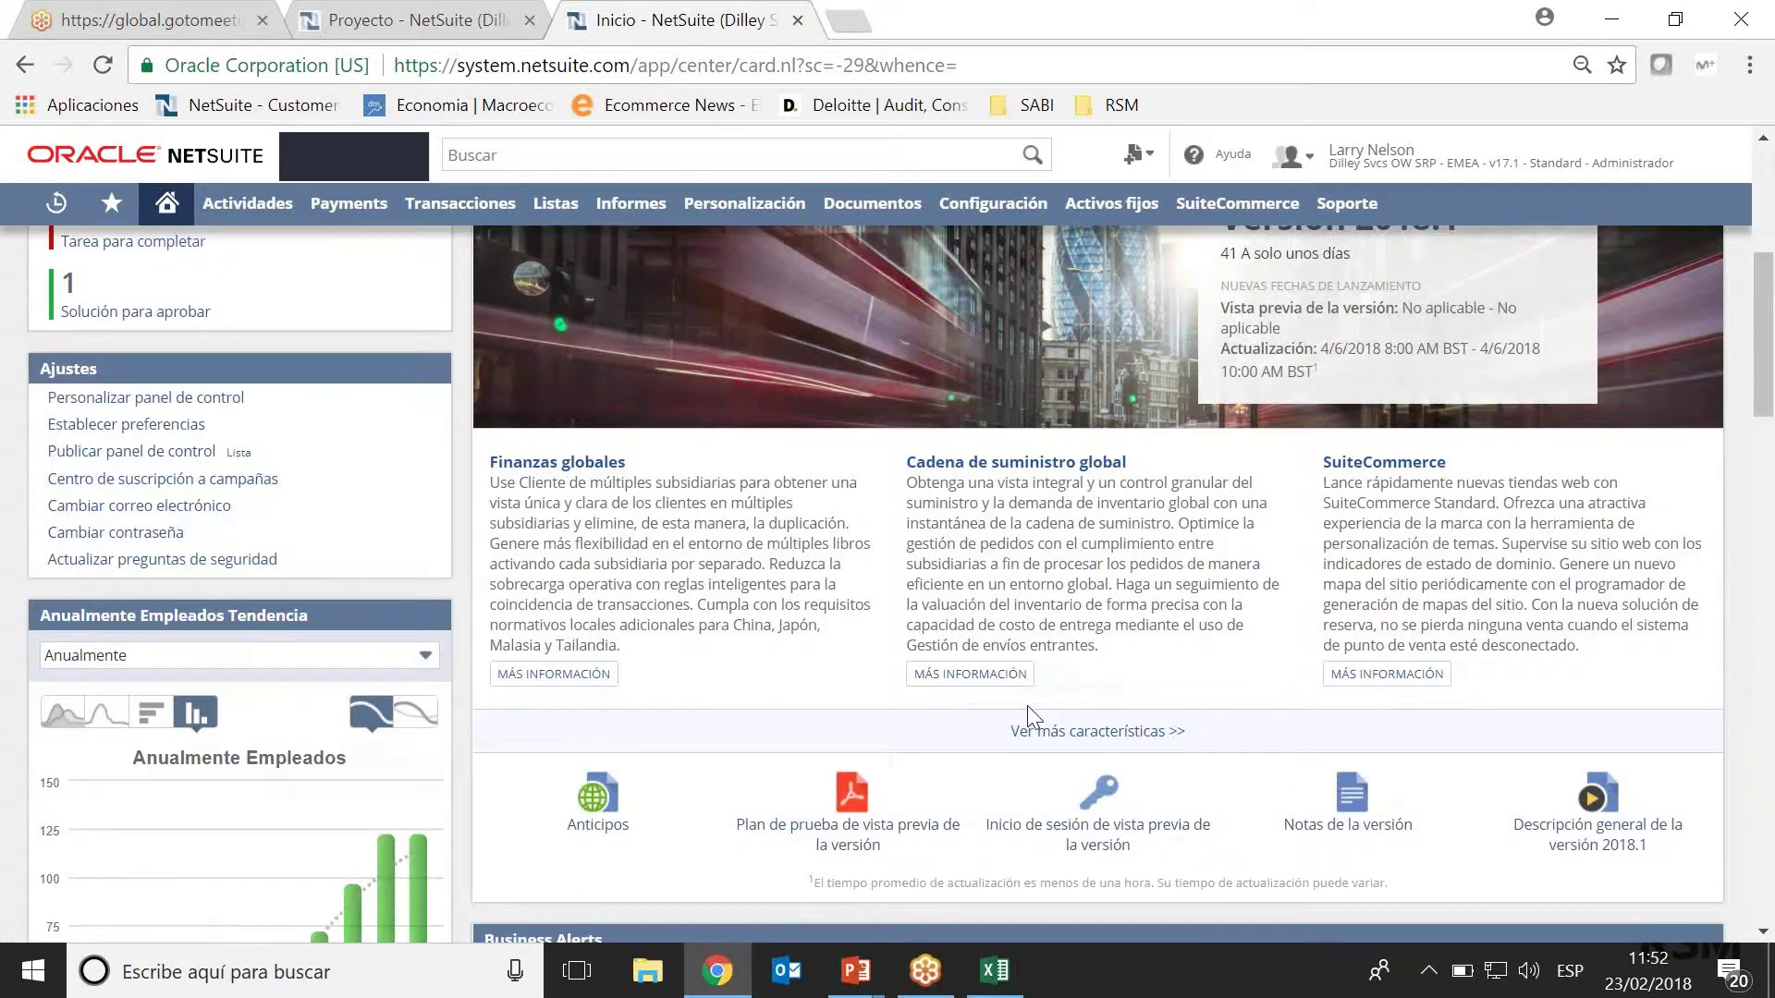